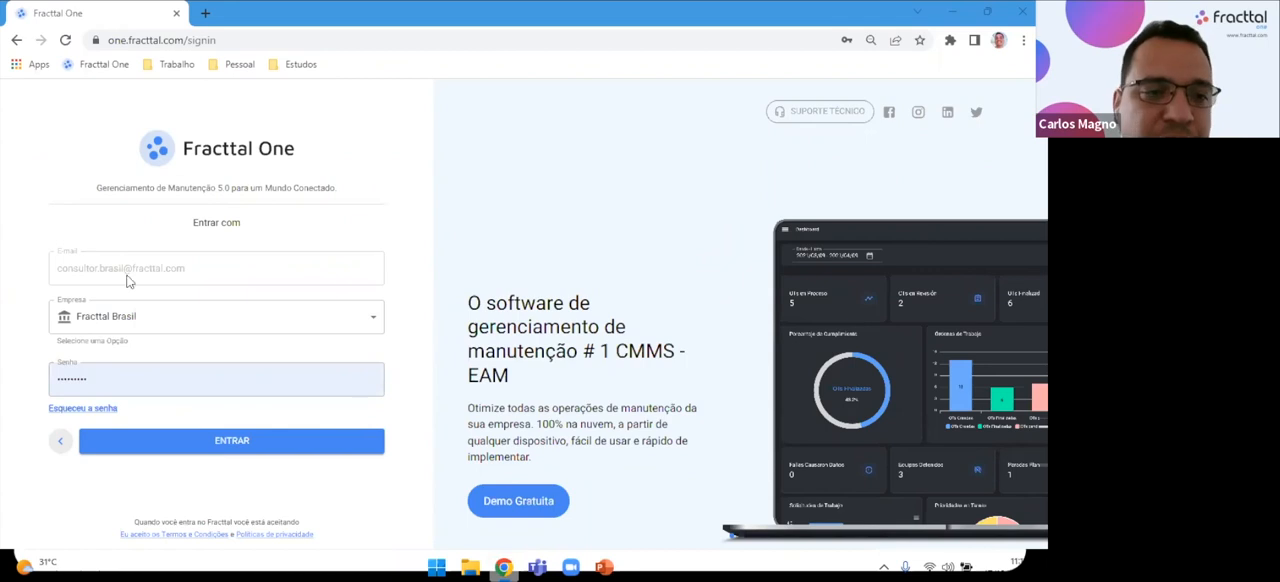
Sign in to the Fracttal Brasil company account and dismiss the training announcement on the dashboard.
left_click(246, 448)
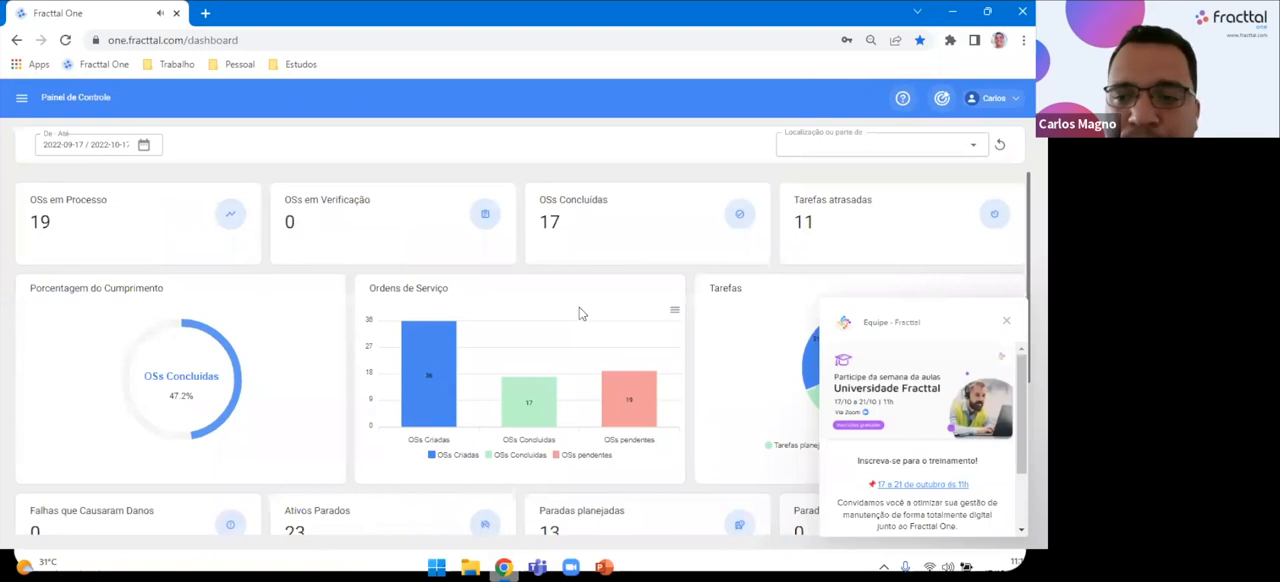
left_click(1007, 324)
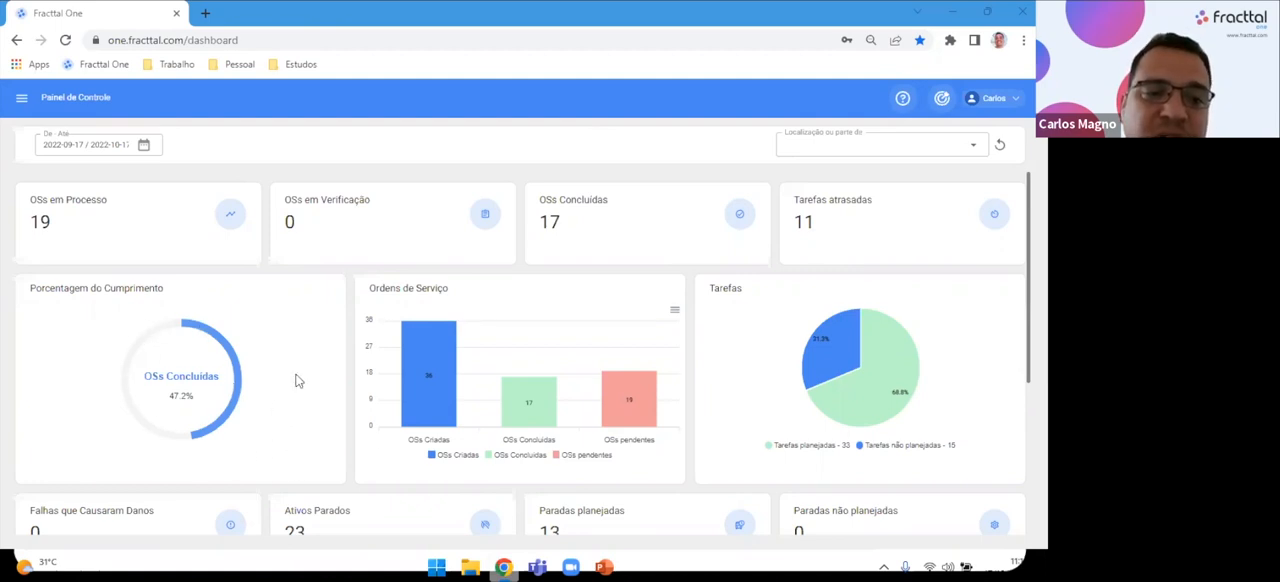
Review the dashboard's indicators and charts, including work orders, task priority and the created and resolved service requests.
scroll(497, 409, "down", 1)
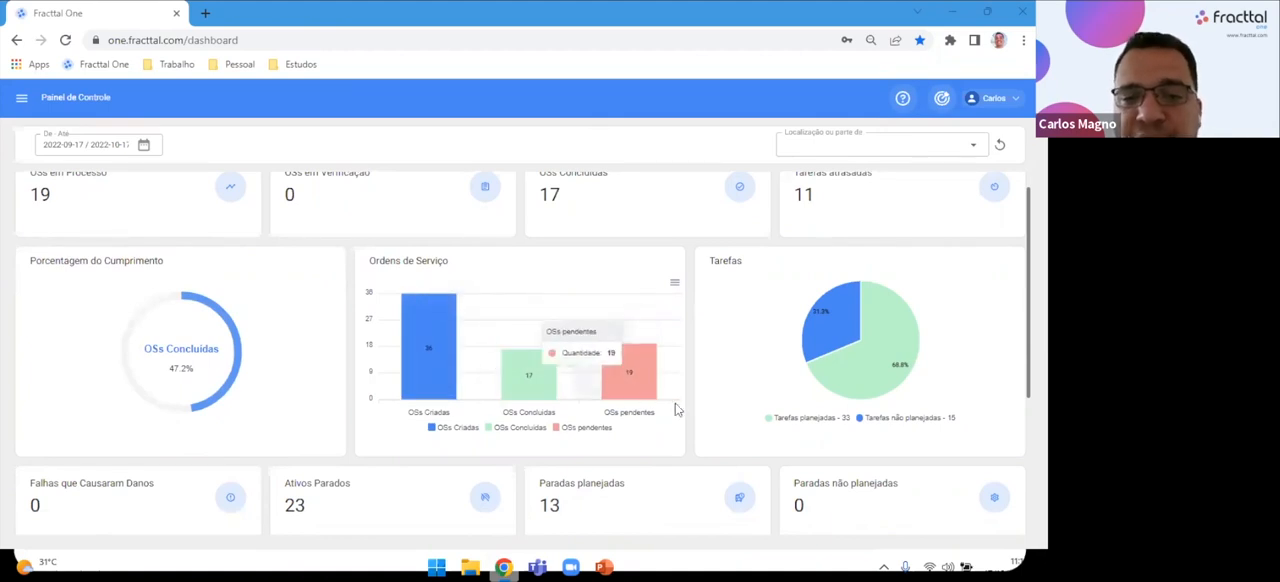
scroll(730, 400, "down", 3)
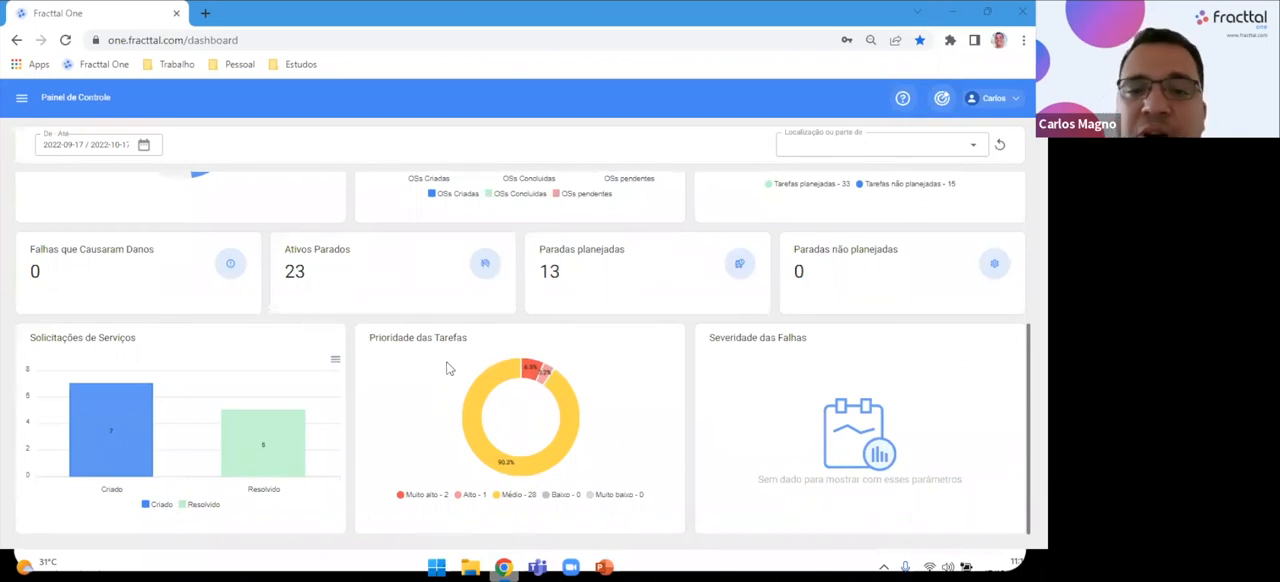
mouse_move(513, 384)
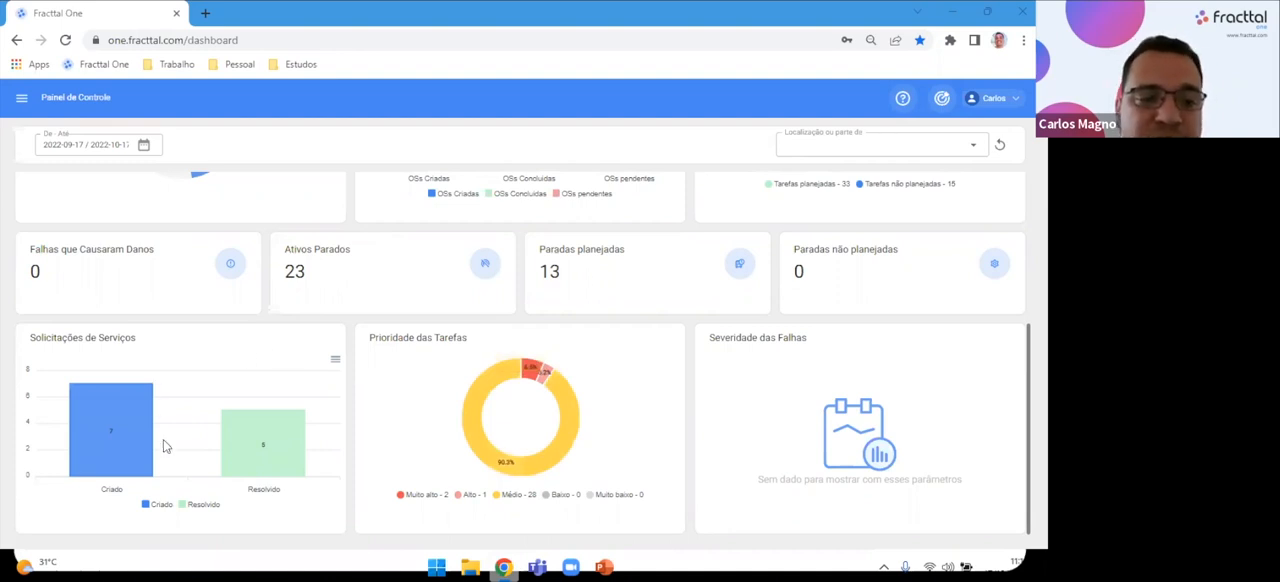
mouse_move(263, 452)
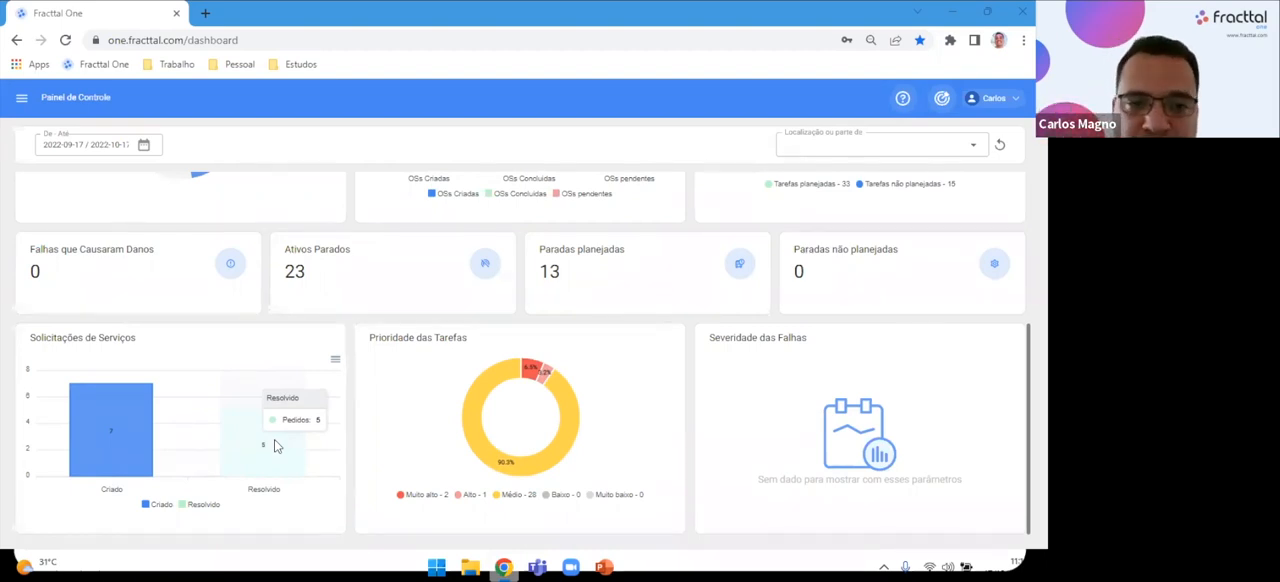
scroll(274, 440, "up", 3)
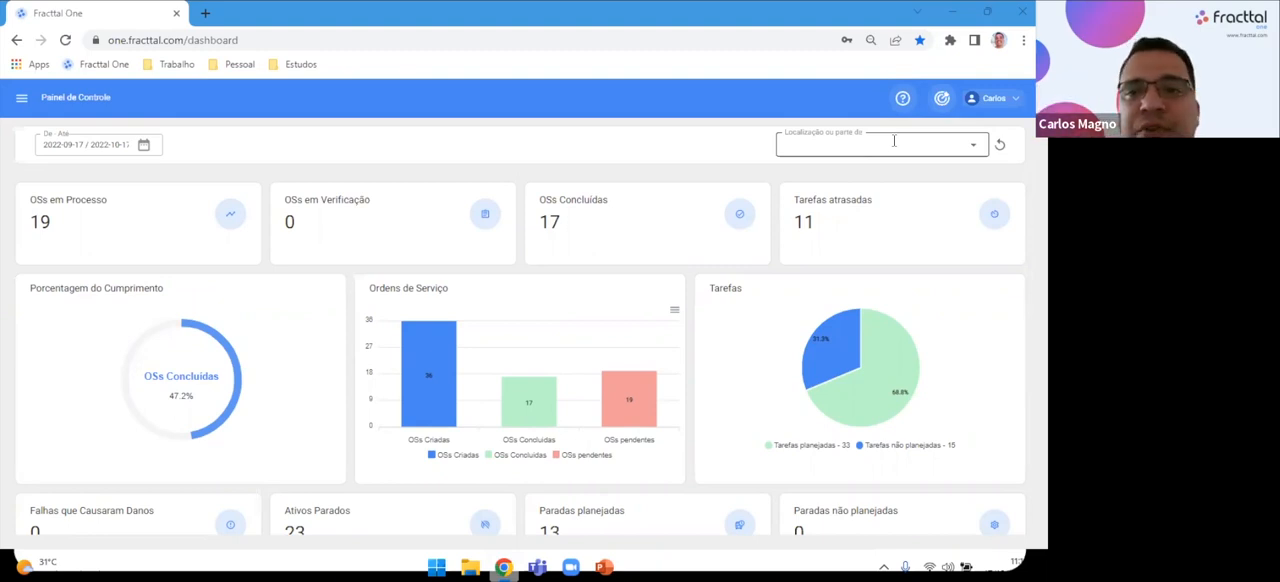
Filter the dashboard by the location SMR Automotive Brasil (LOC-985600-001) and review its charts.
left_click(972, 145)
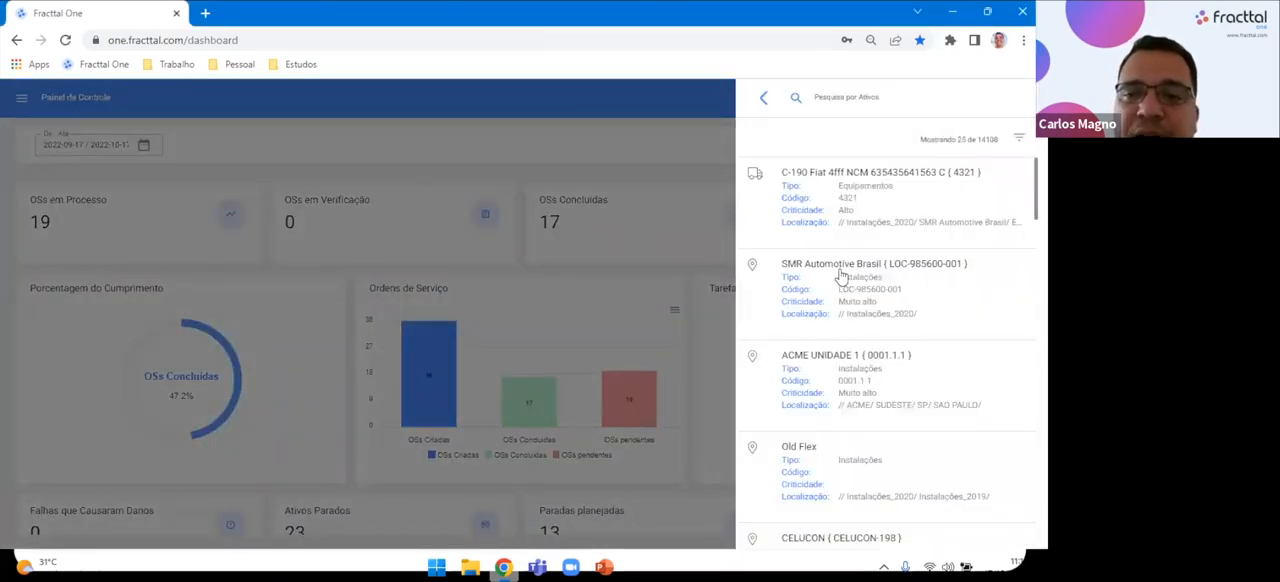
left_click(840, 275)
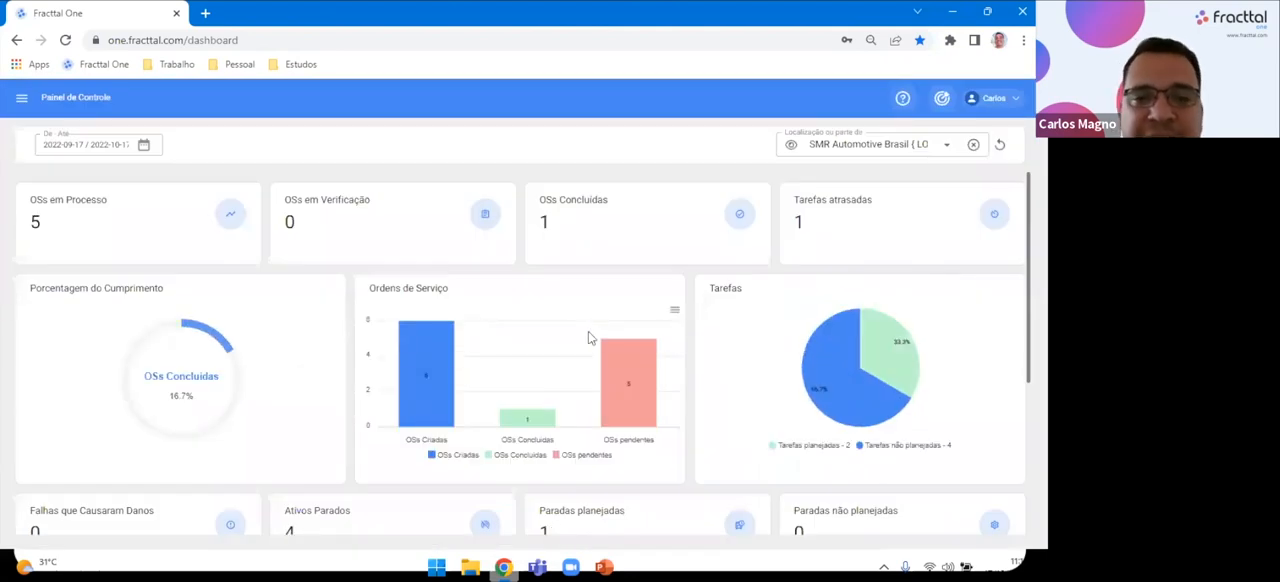
scroll(483, 462, "down", 3)
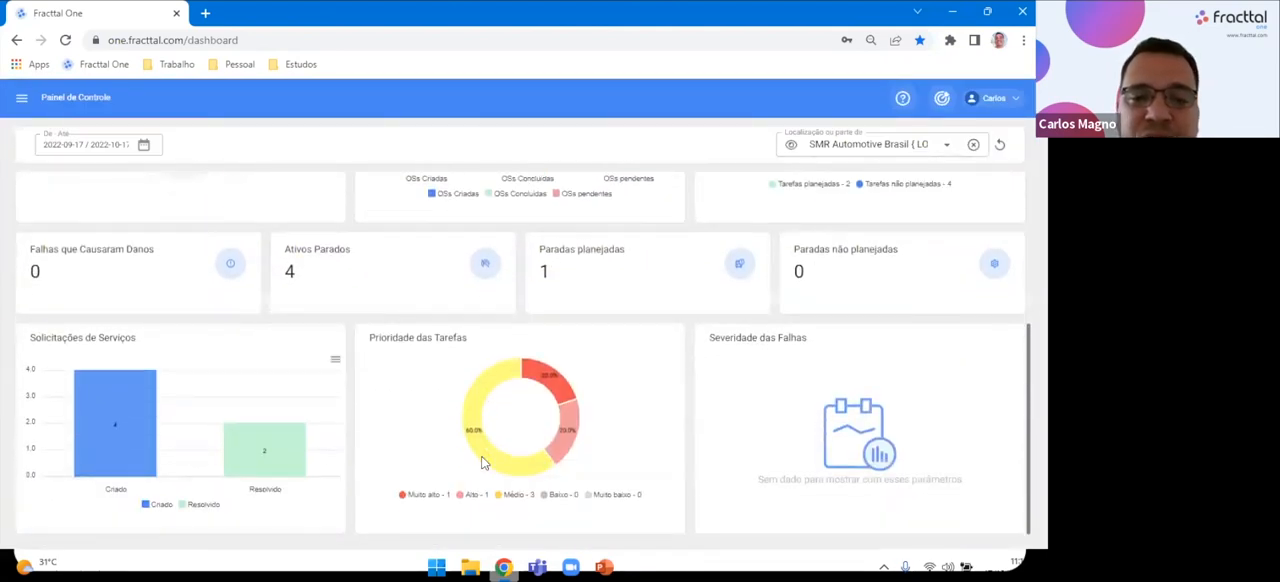
scroll(483, 462, "up", 3)
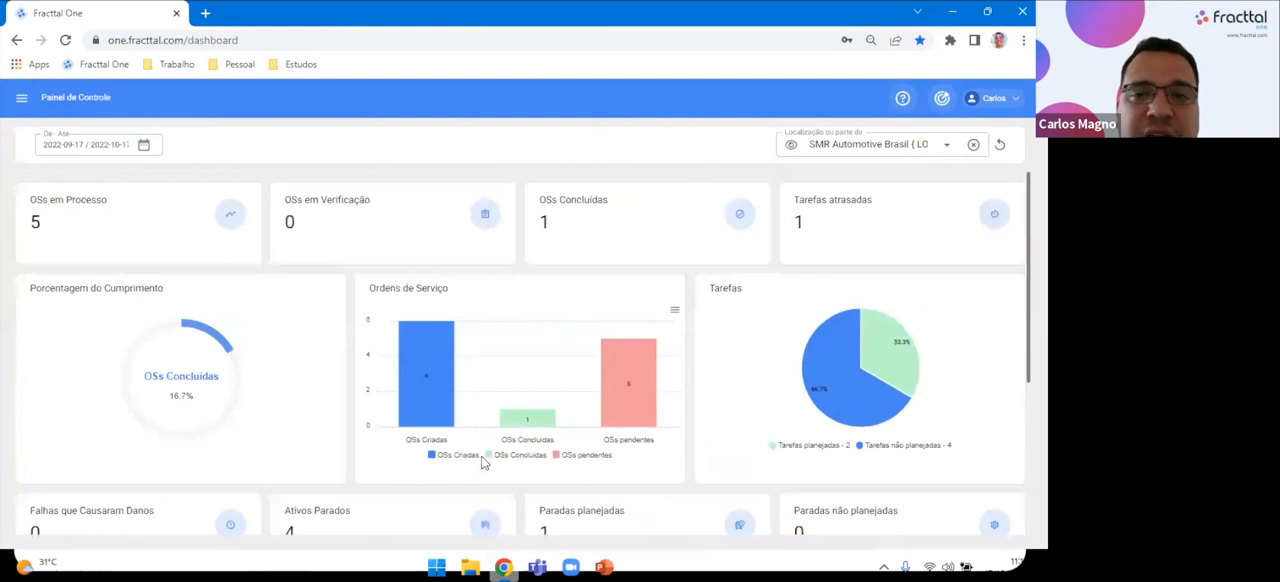
Set the asset search filter's Tipo de Ativo to Equipamentos, view the Tipo options, and leave without applying the filter.
left_click(946, 144)
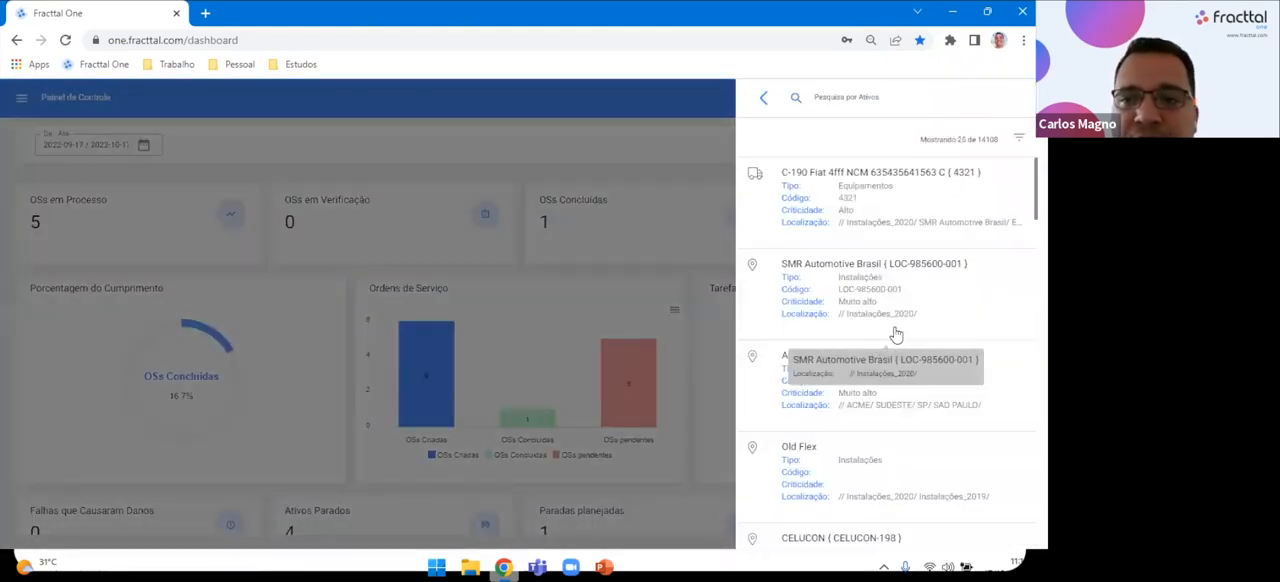
scroll(895, 333, "down", 2)
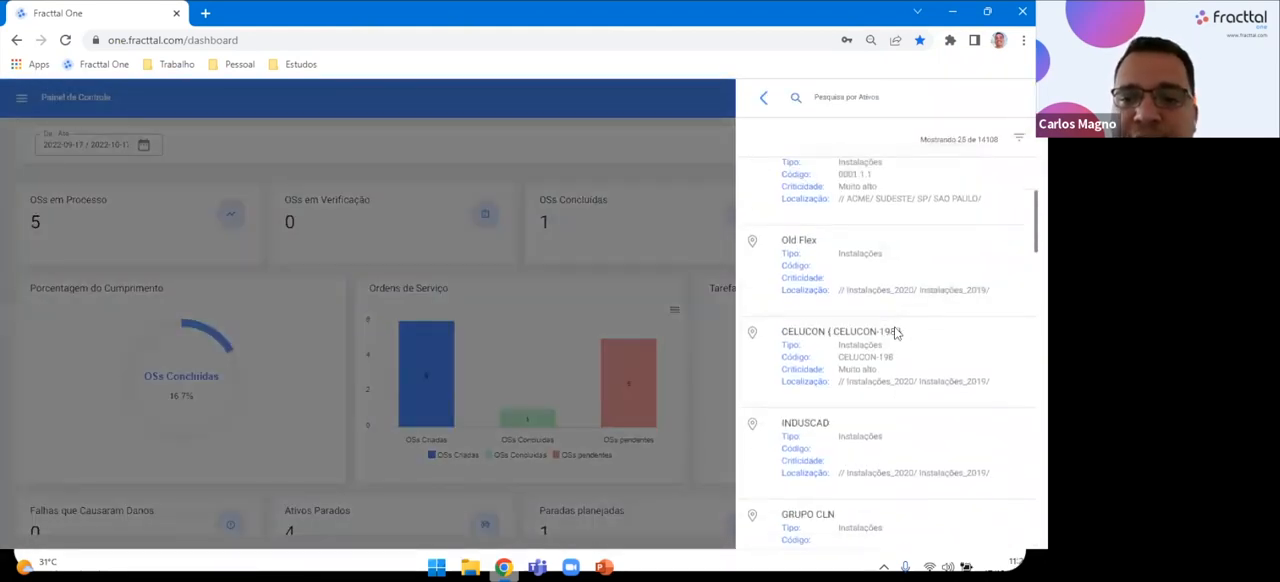
left_click(1016, 140)
left_click(883, 195)
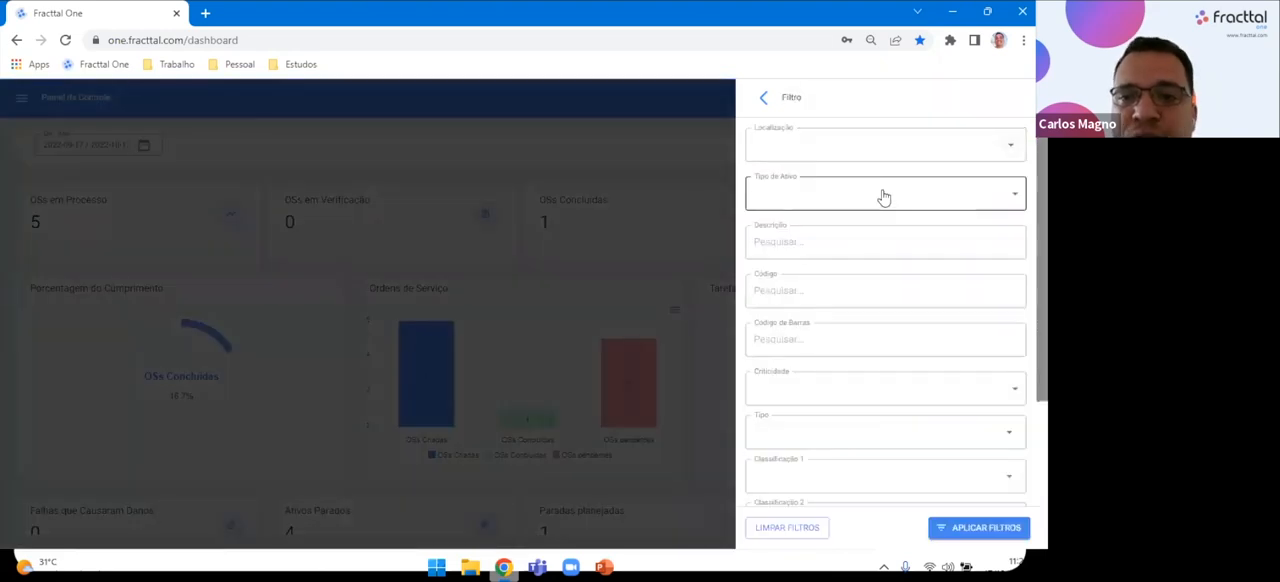
left_click(787, 270)
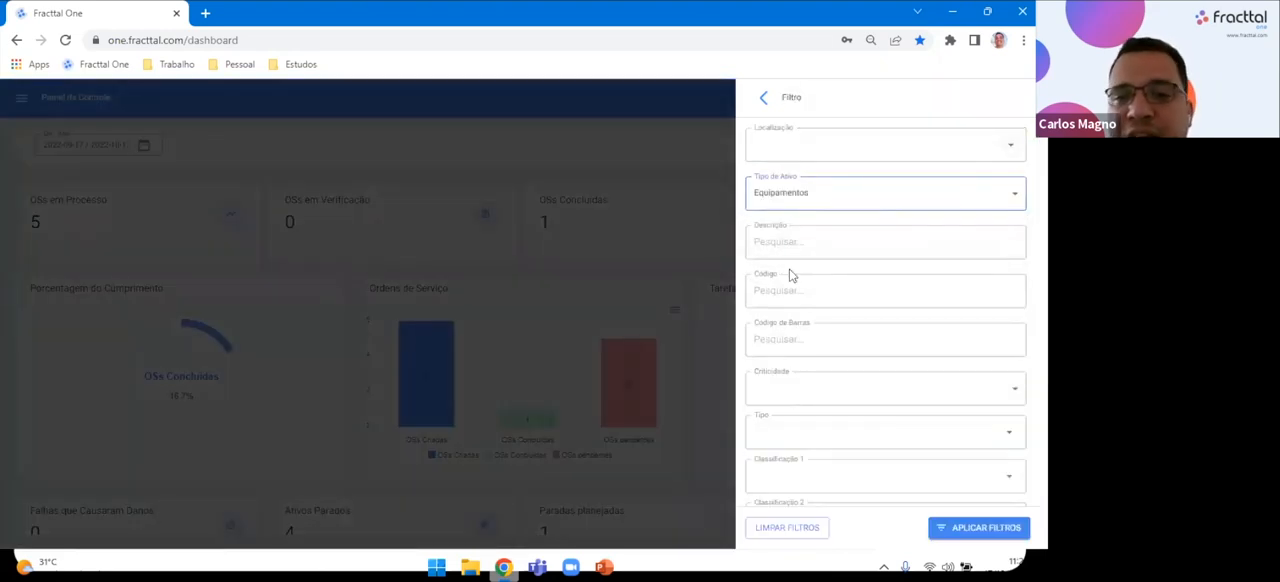
left_click(817, 433)
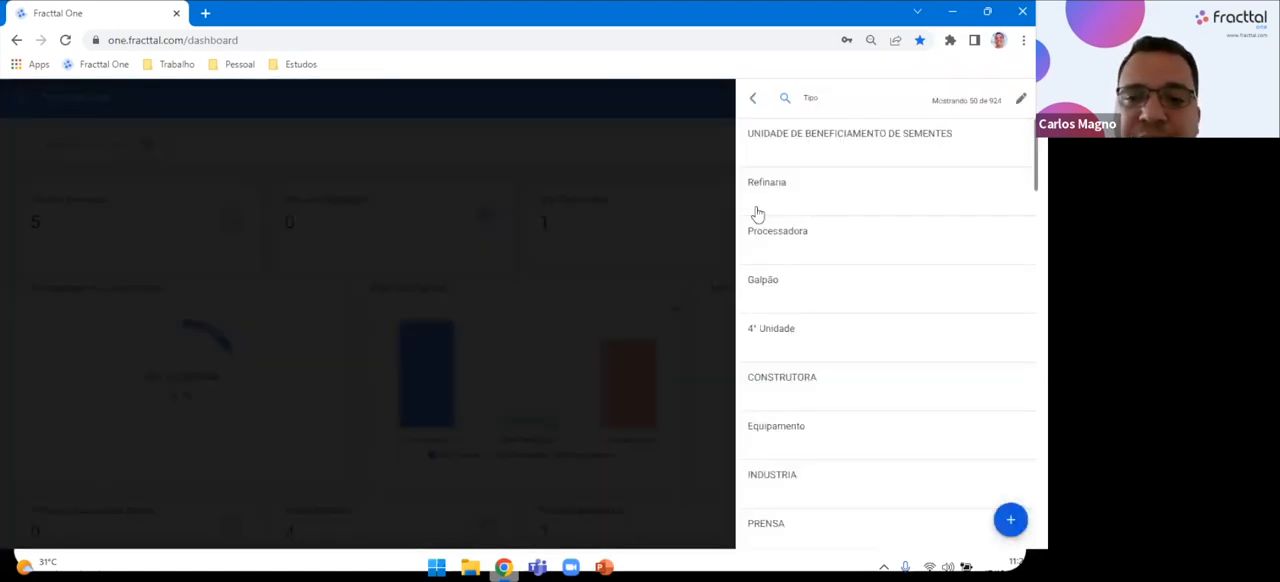
left_click(648, 125)
left_click(648, 124)
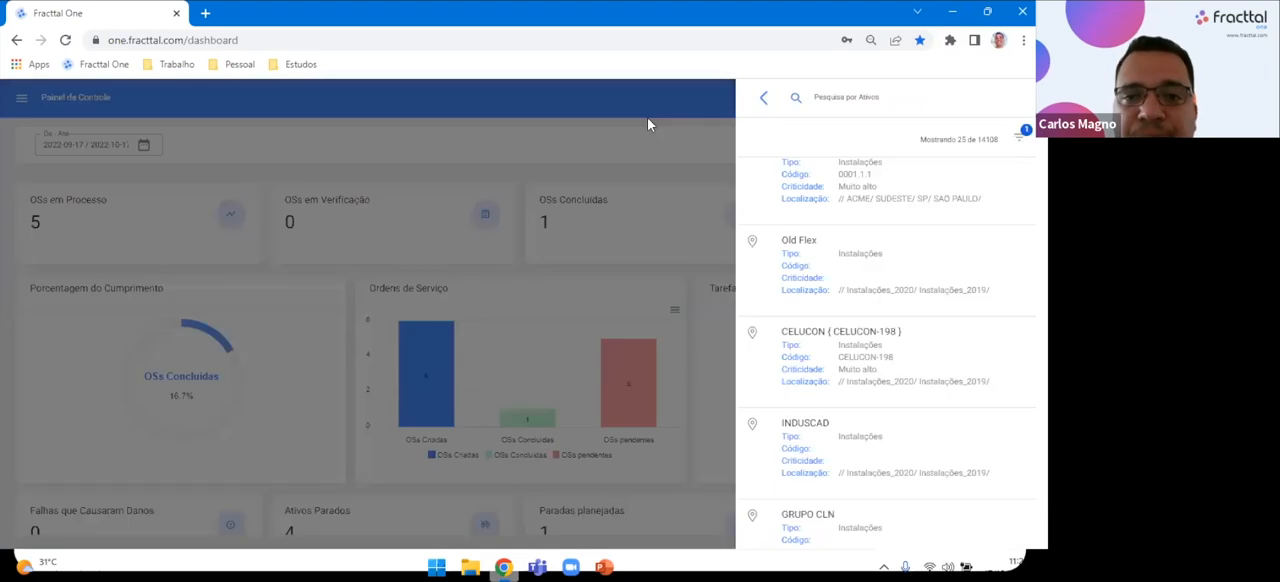
left_click(648, 124)
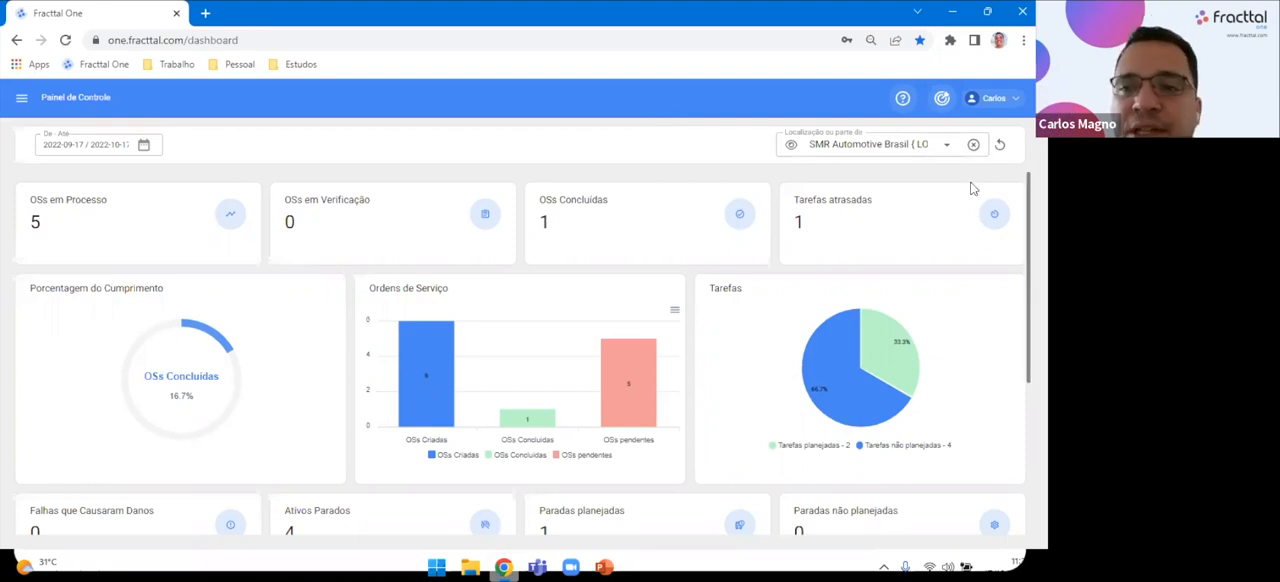
Clear the dashboard's location filter, set the date range to 6 Meses, and examine the work-order chart.
left_click(972, 145)
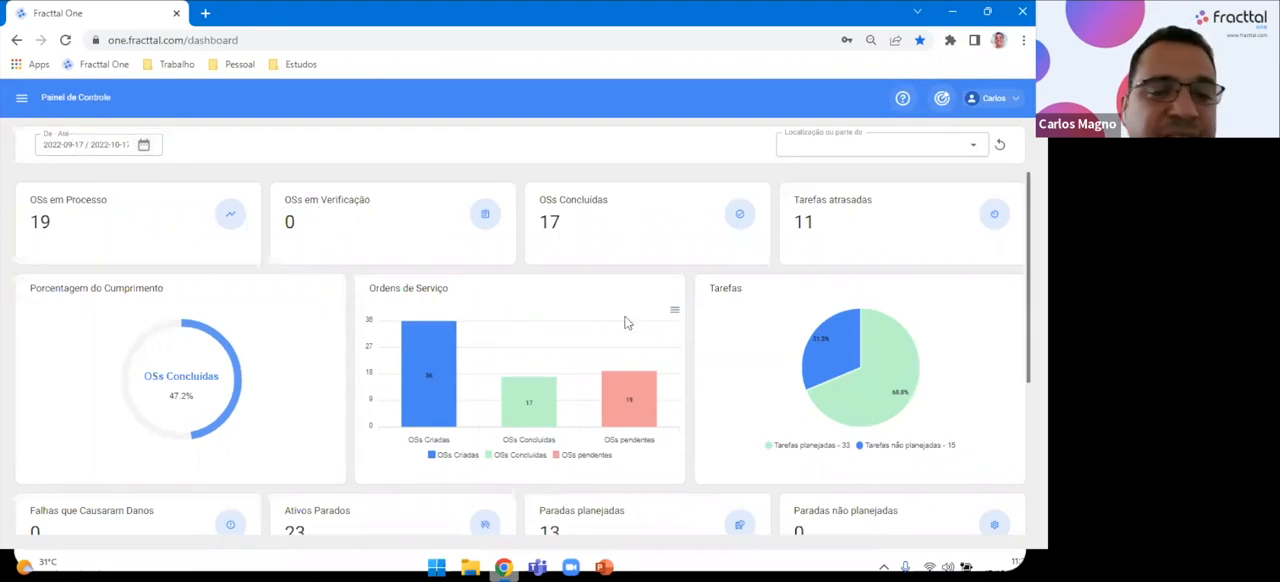
left_click(143, 145)
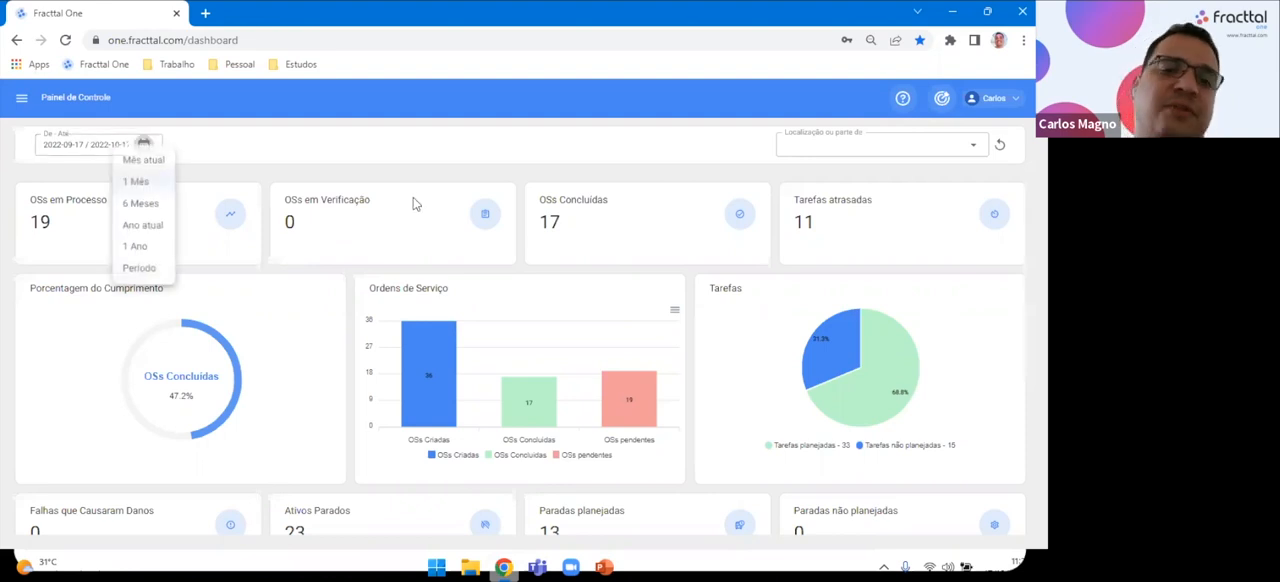
left_click(141, 204)
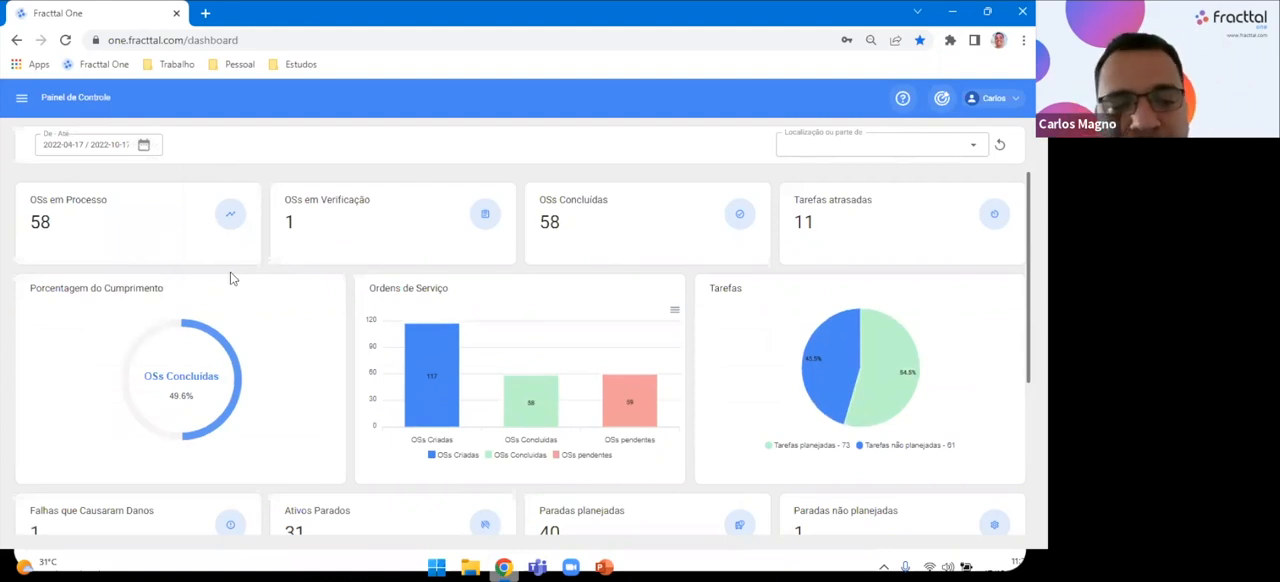
mouse_move(453, 392)
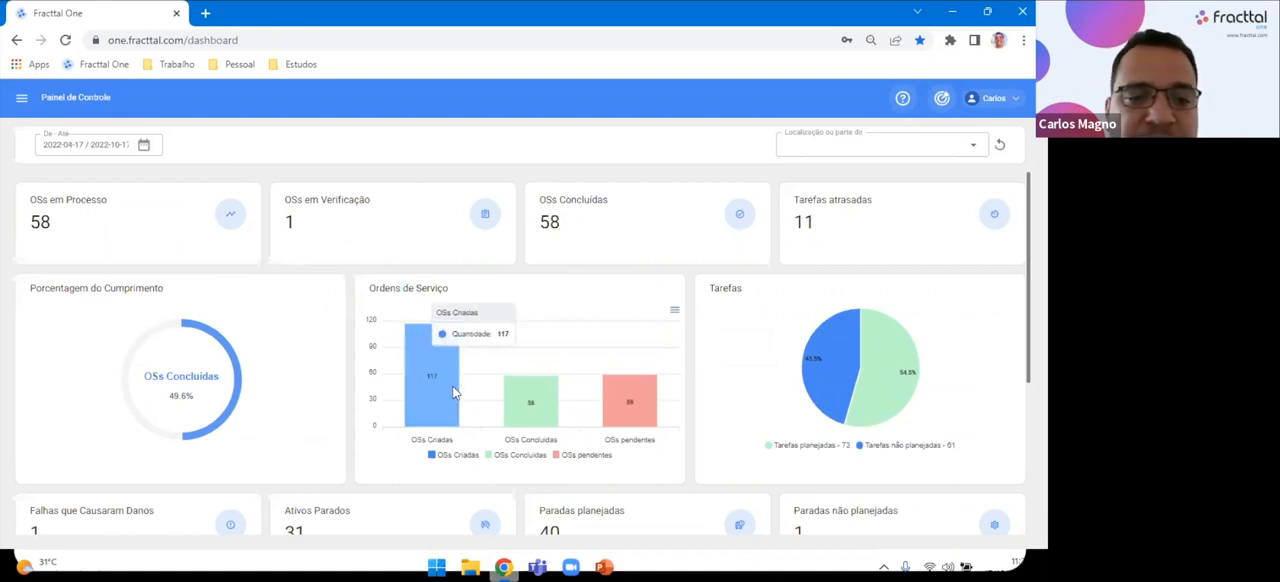
mouse_move(629, 412)
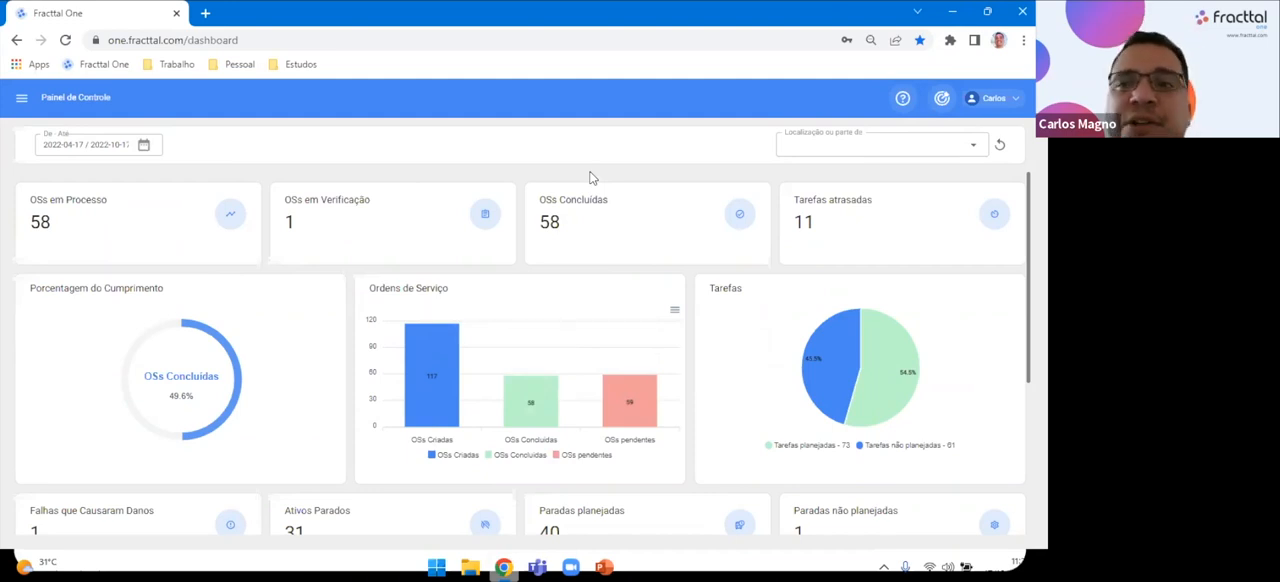
Go through the introductory tour from the welcome message to its end.
left_click(903, 101)
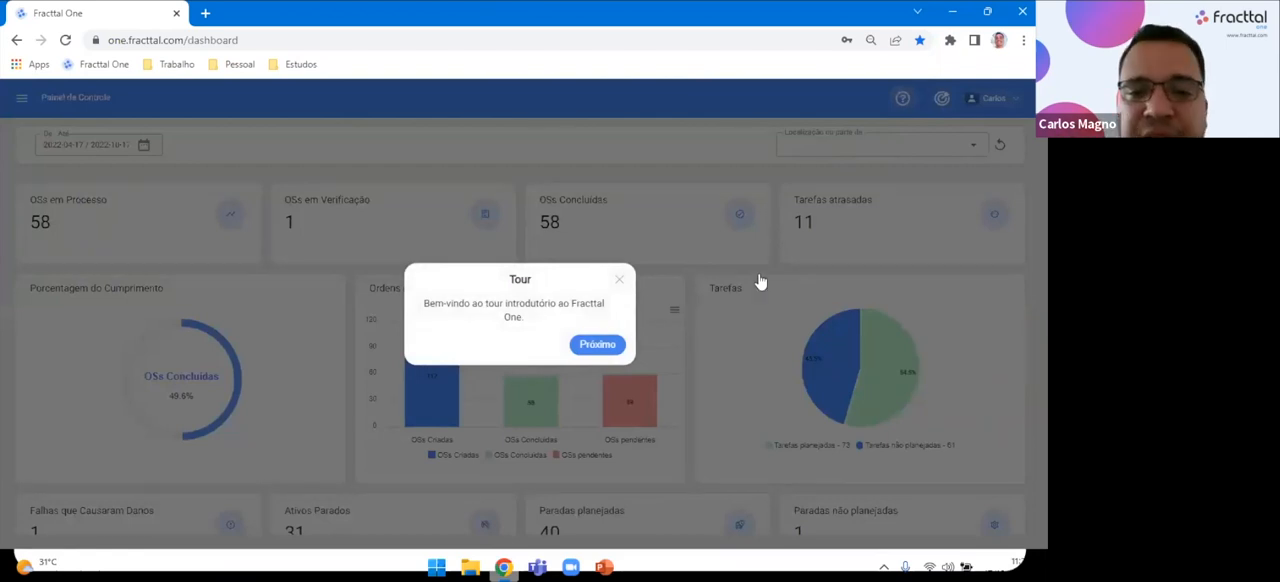
left_click(600, 345)
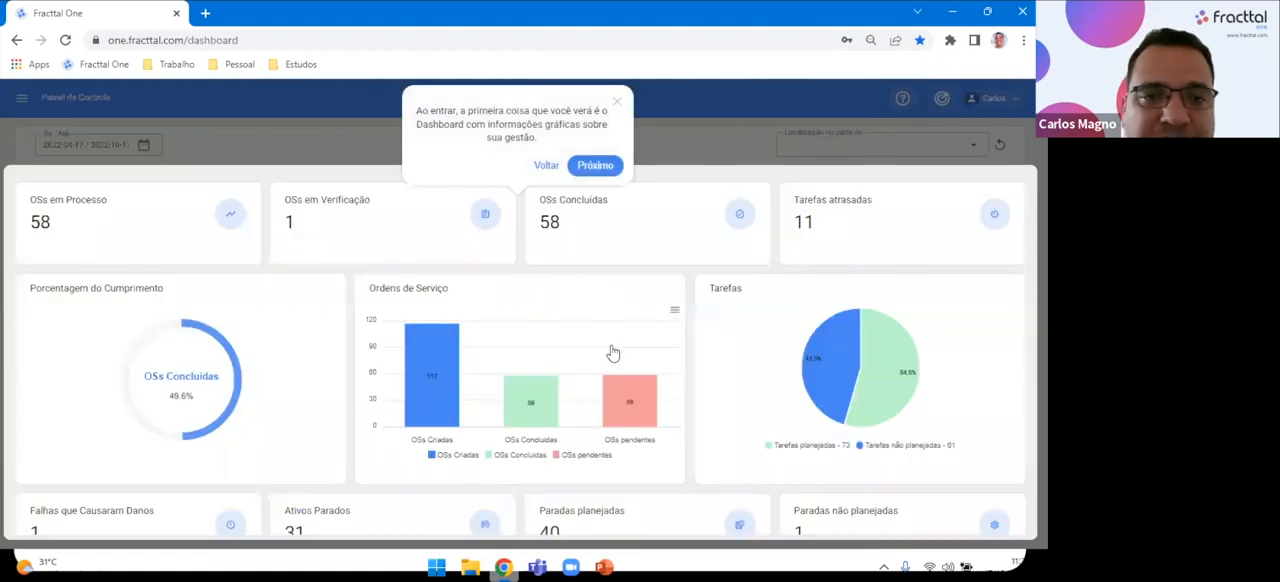
left_click(605, 166)
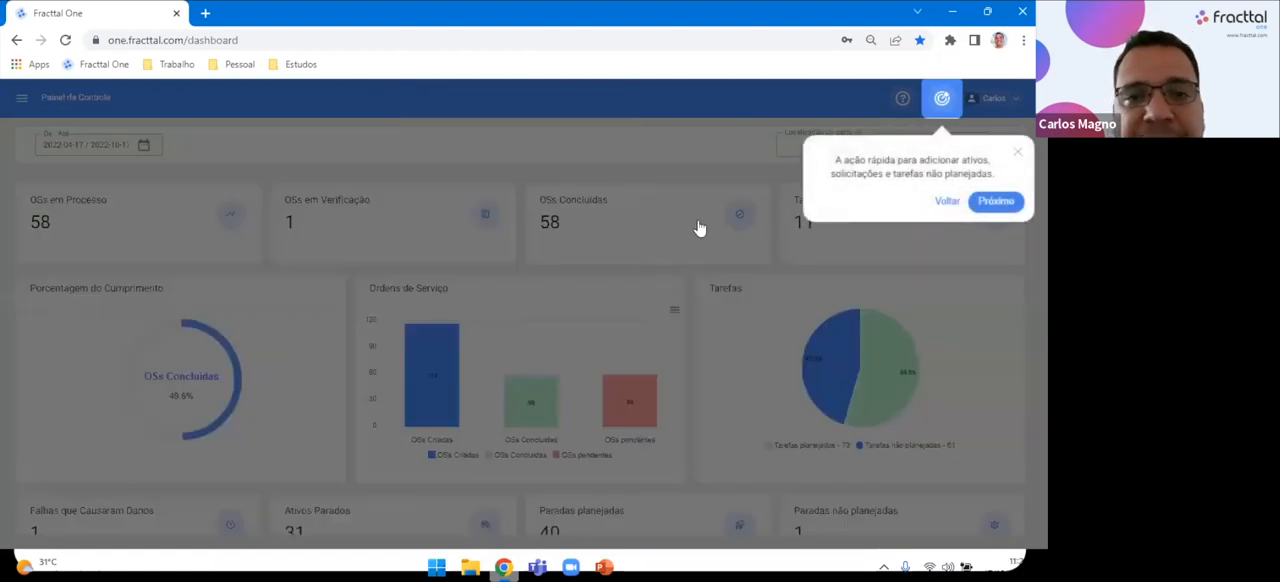
left_click(990, 201)
left_click(990, 201)
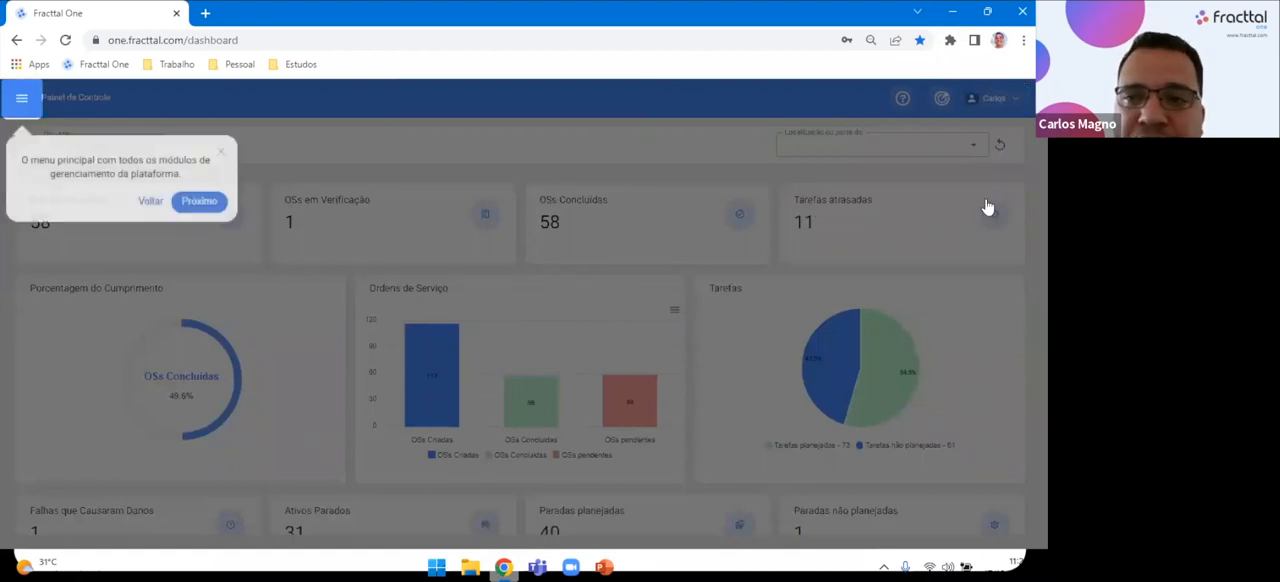
left_click(210, 203)
left_click(600, 345)
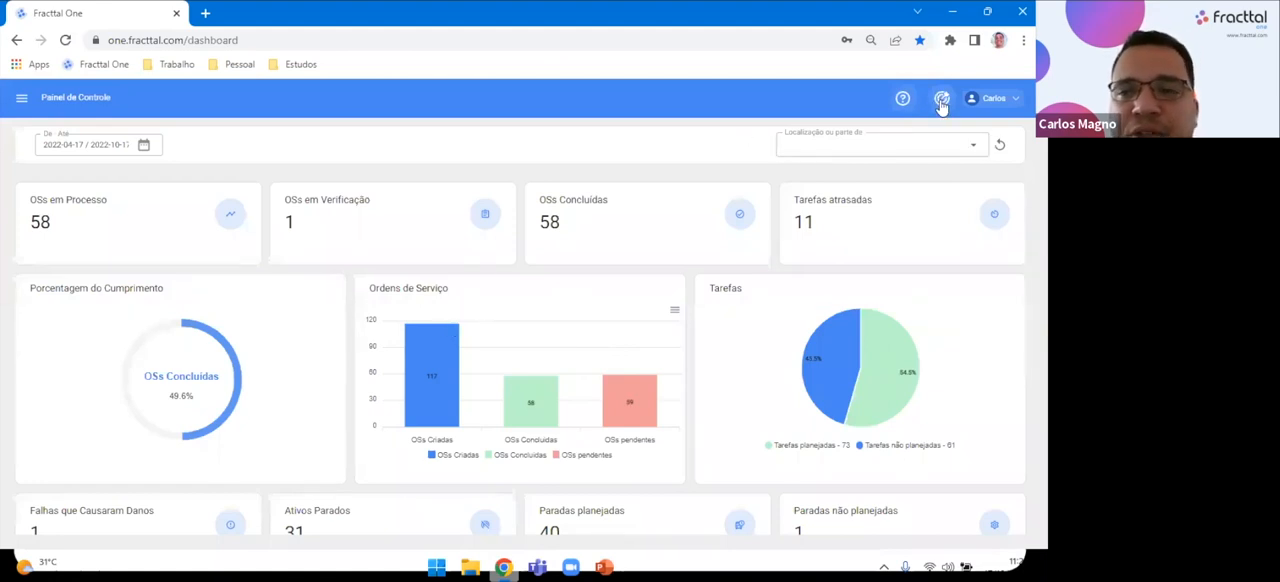
View the available quick actions (Ação Rápida) and close the list without choosing one.
left_click(941, 100)
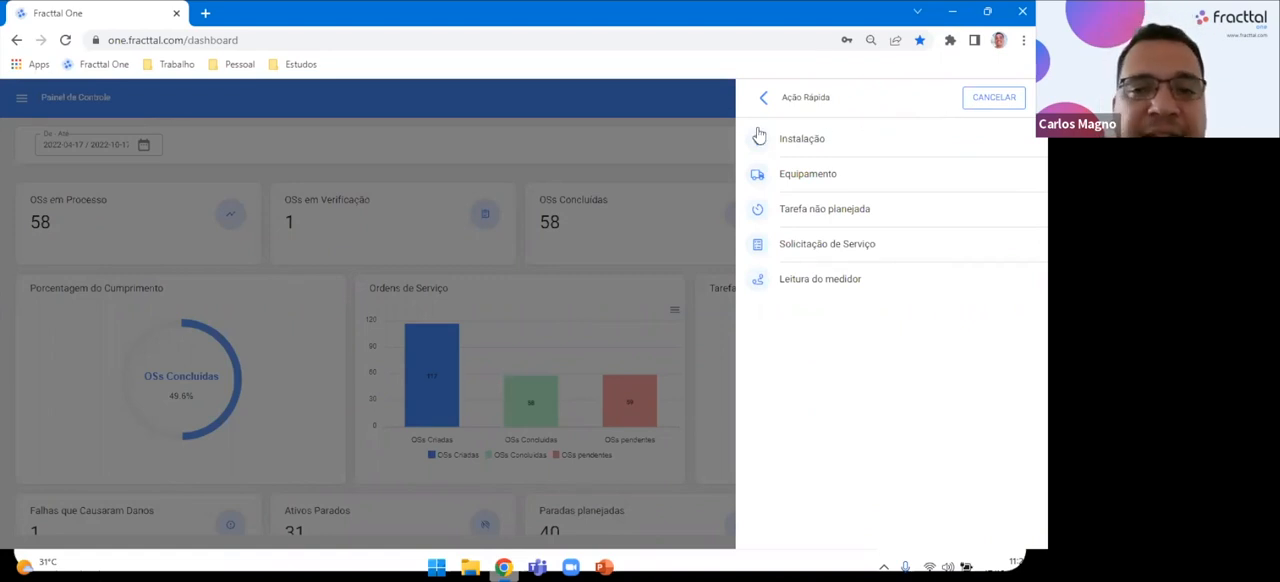
left_click(716, 151)
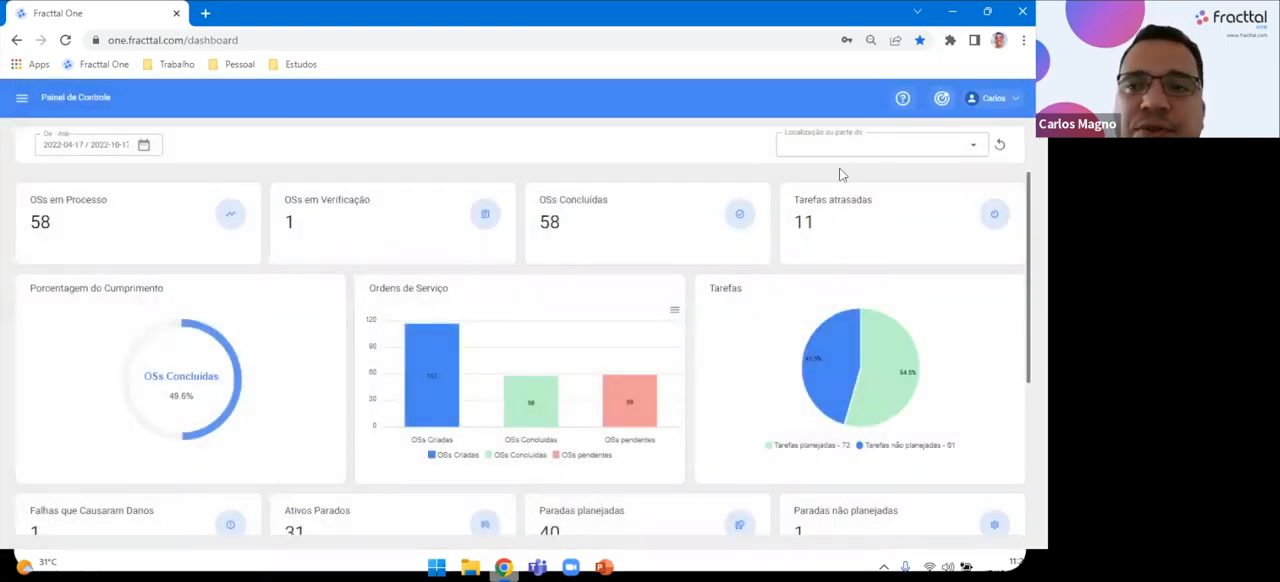
Open the Ordens de Serviço module under Tarefas.
left_click(21, 100)
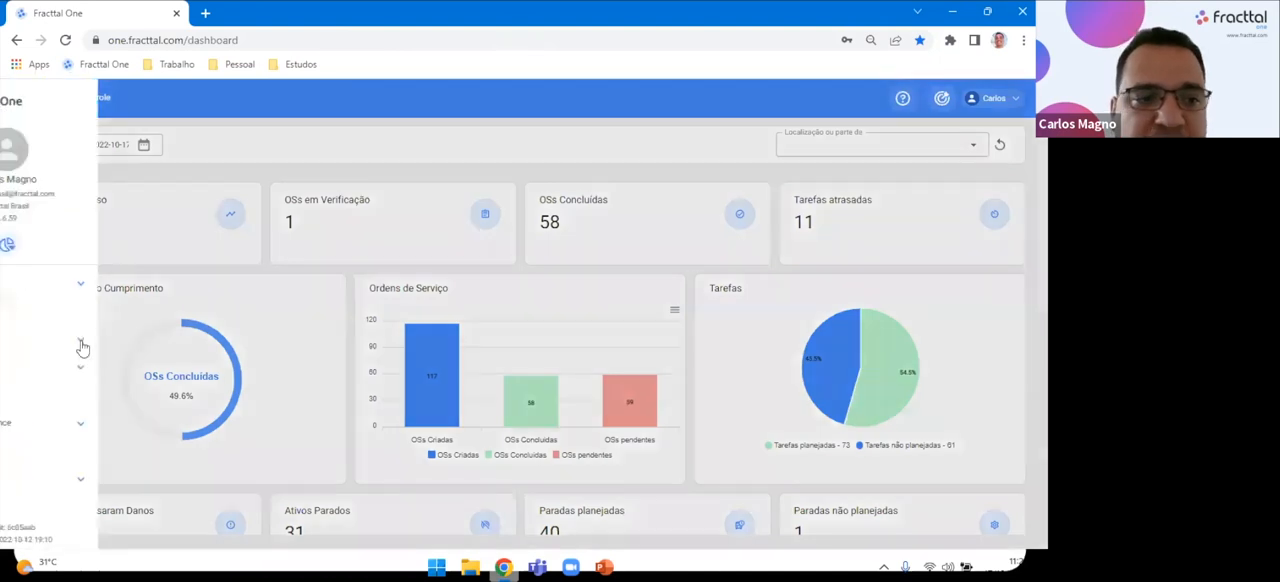
left_click(88, 341)
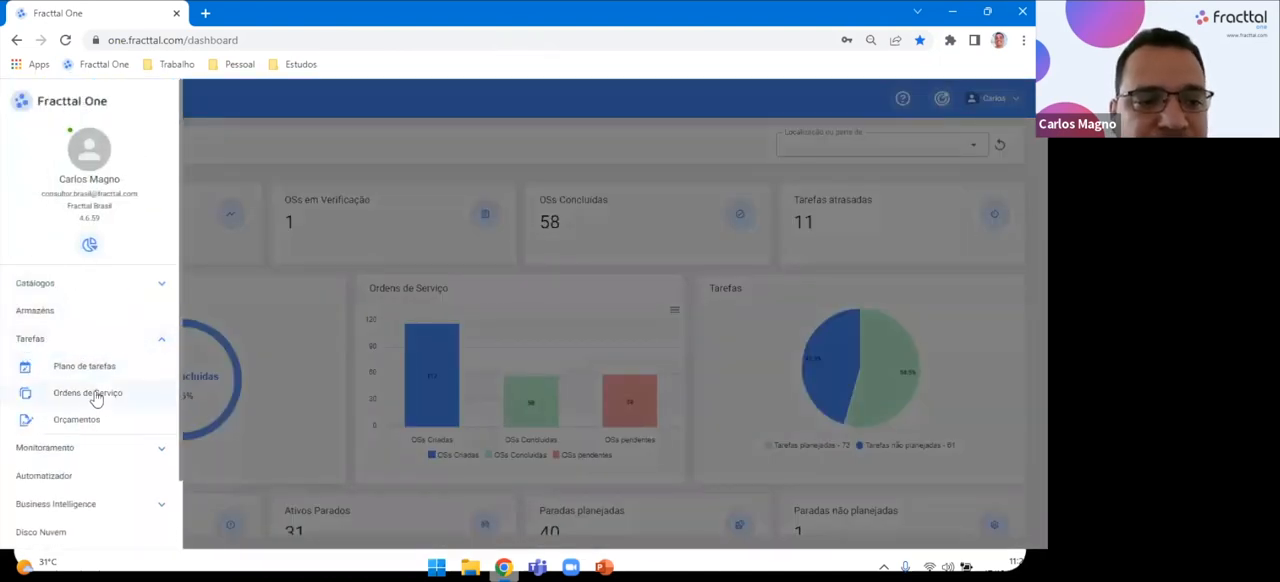
left_click(92, 394)
Open the form for a new unscheduled task from the Kanban view and leave it without saving.
left_click(1001, 515)
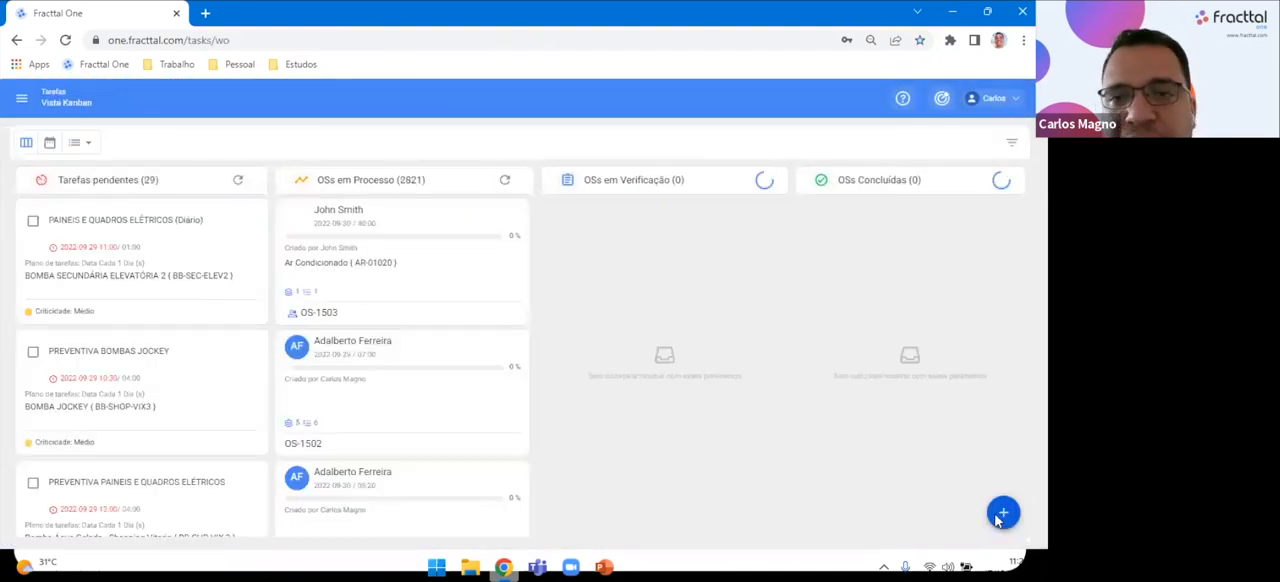
left_click(14, 97)
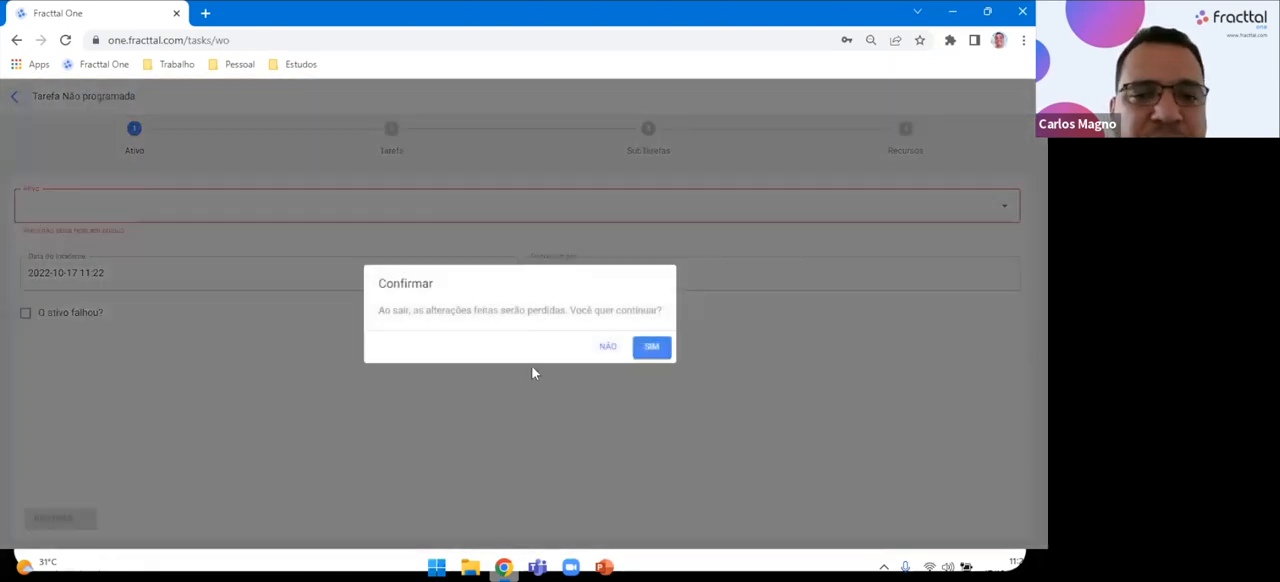
left_click(652, 350)
Return to the dashboard, start a Tarefa não planejada from the quick actions and leave its form without saving.
left_click(20, 100)
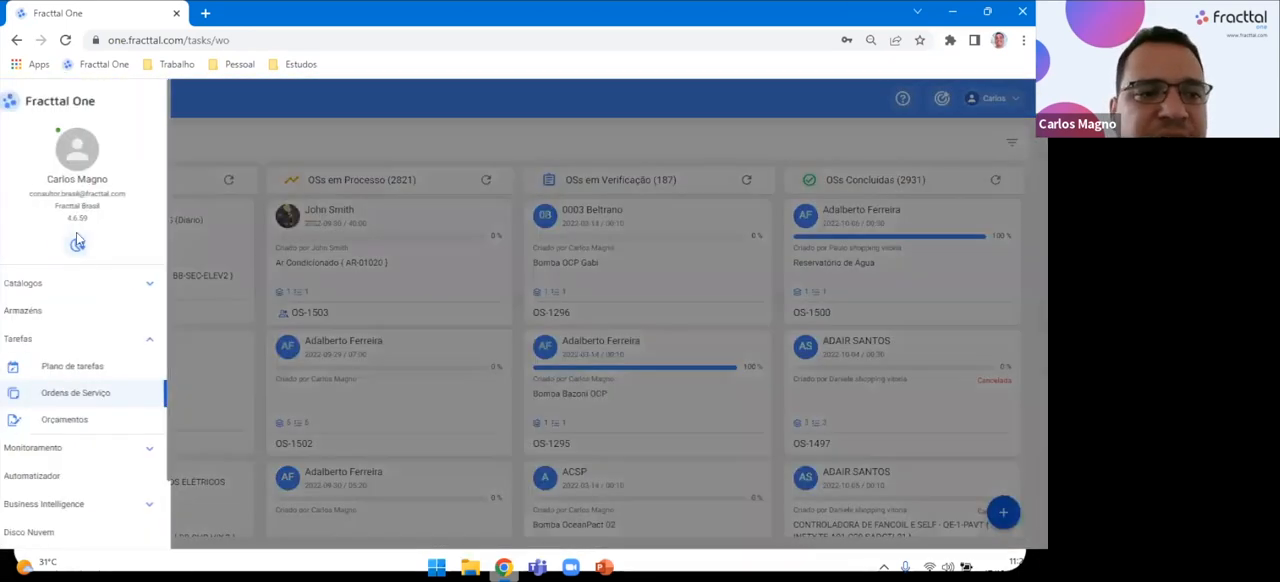
left_click(77, 241)
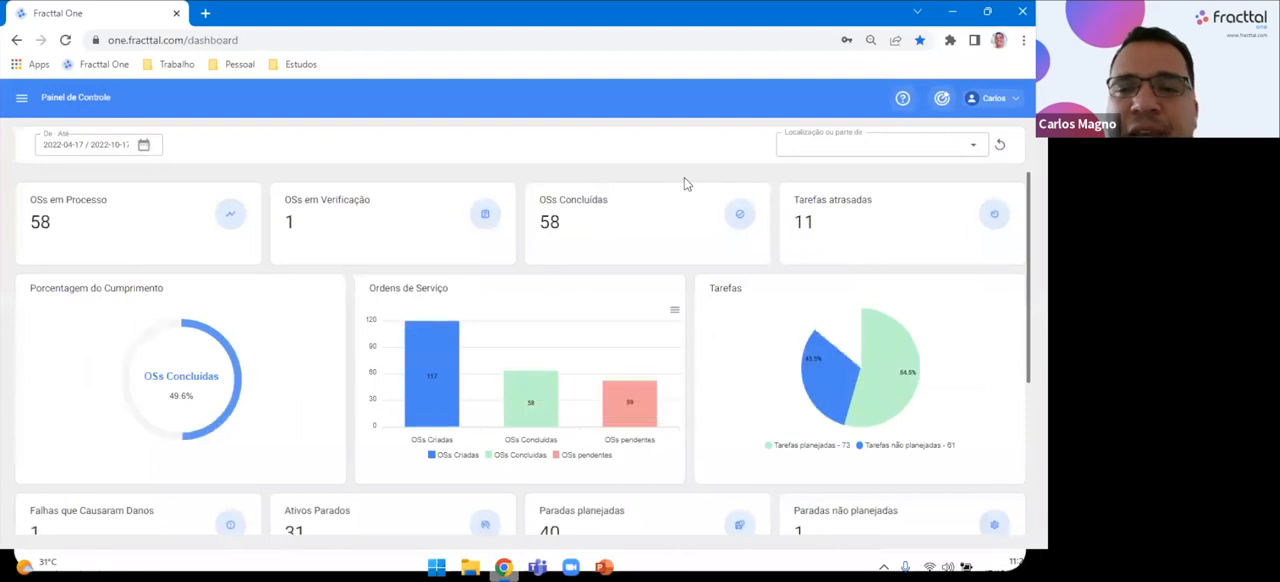
left_click(941, 98)
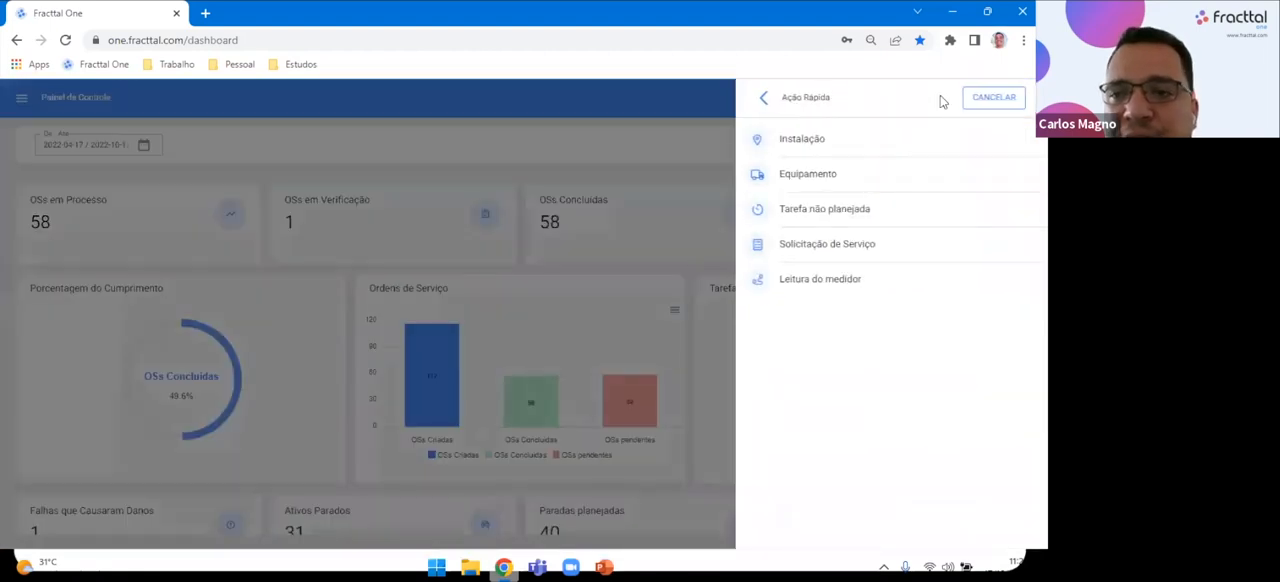
left_click(865, 207)
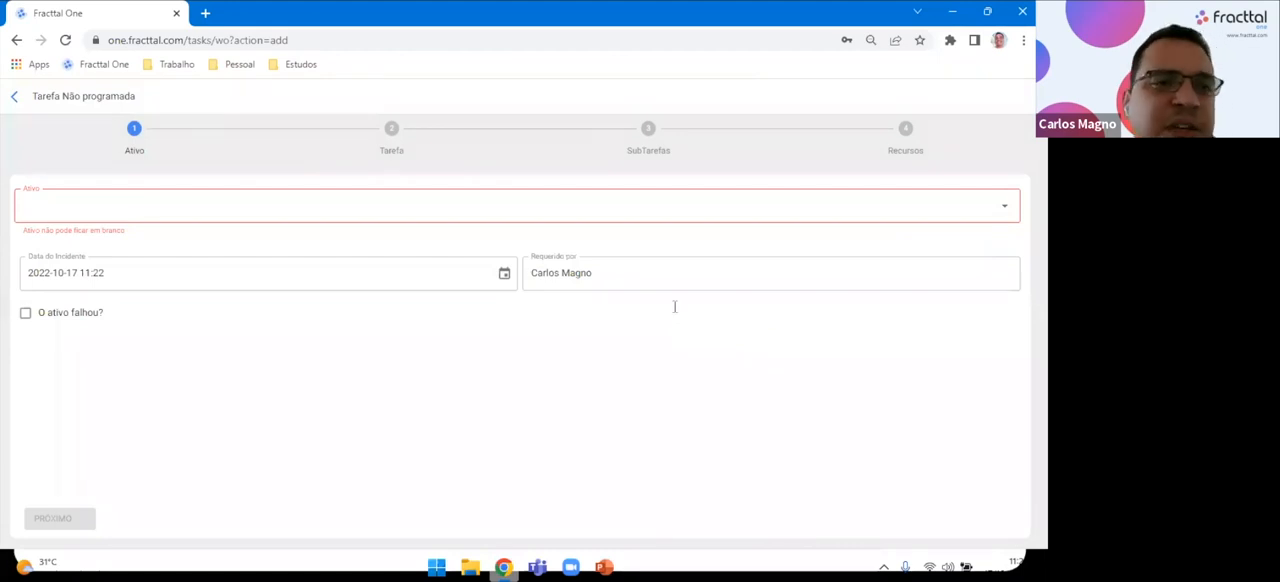
left_click(14, 96)
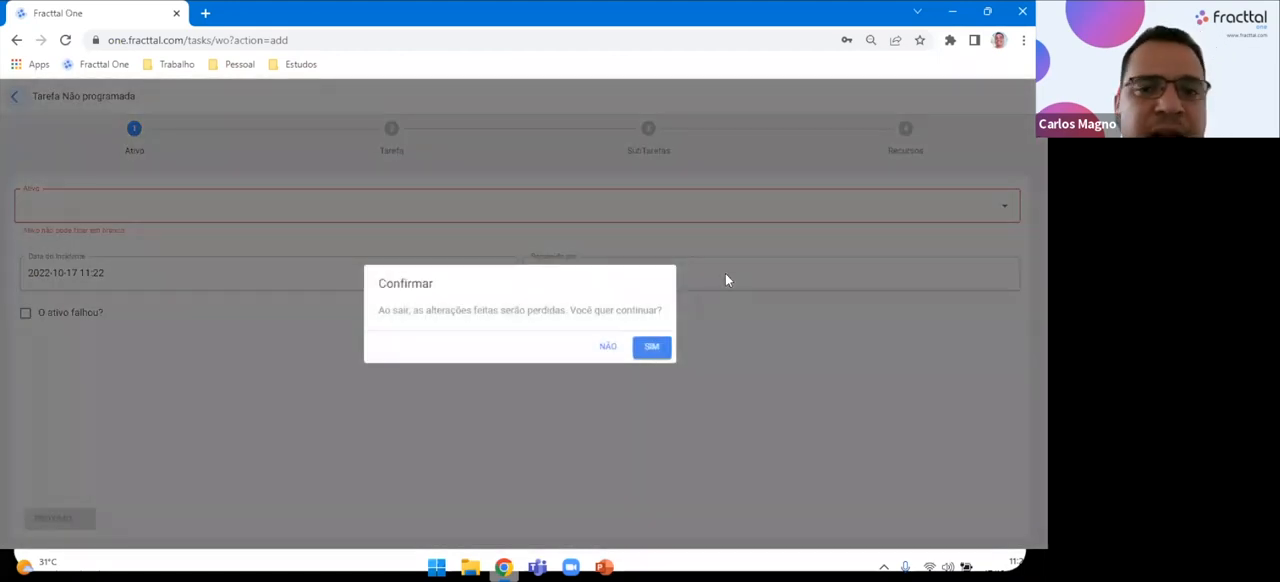
left_click(652, 352)
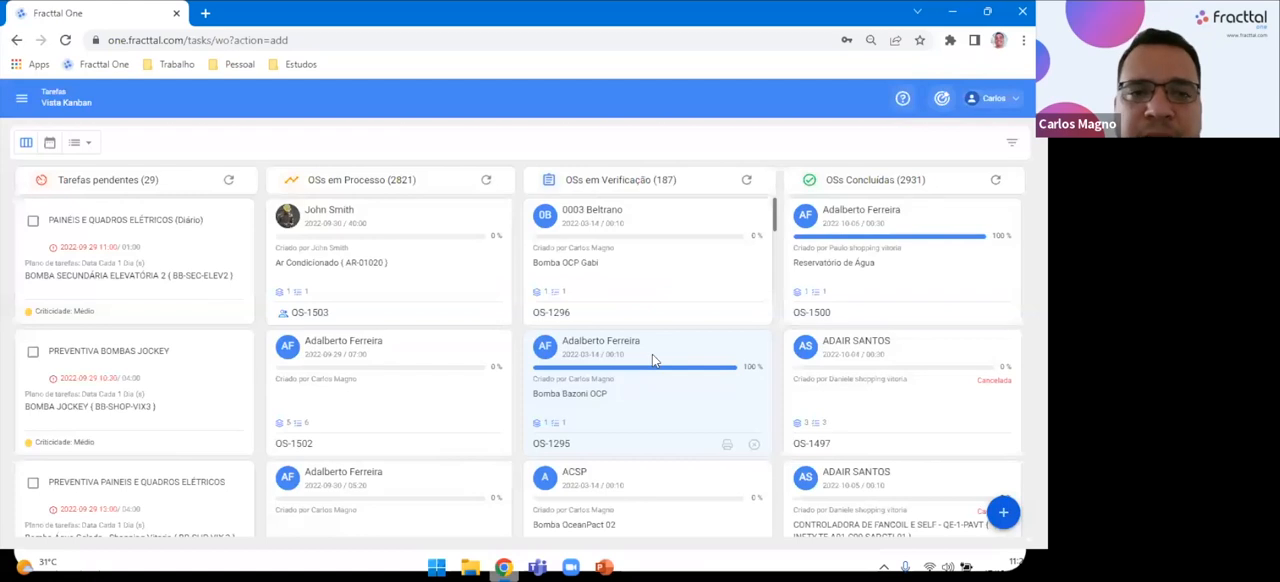
Open the new Equipamento form from the quick actions, leave it without saving and return to the dashboard.
left_click(941, 98)
left_click(838, 174)
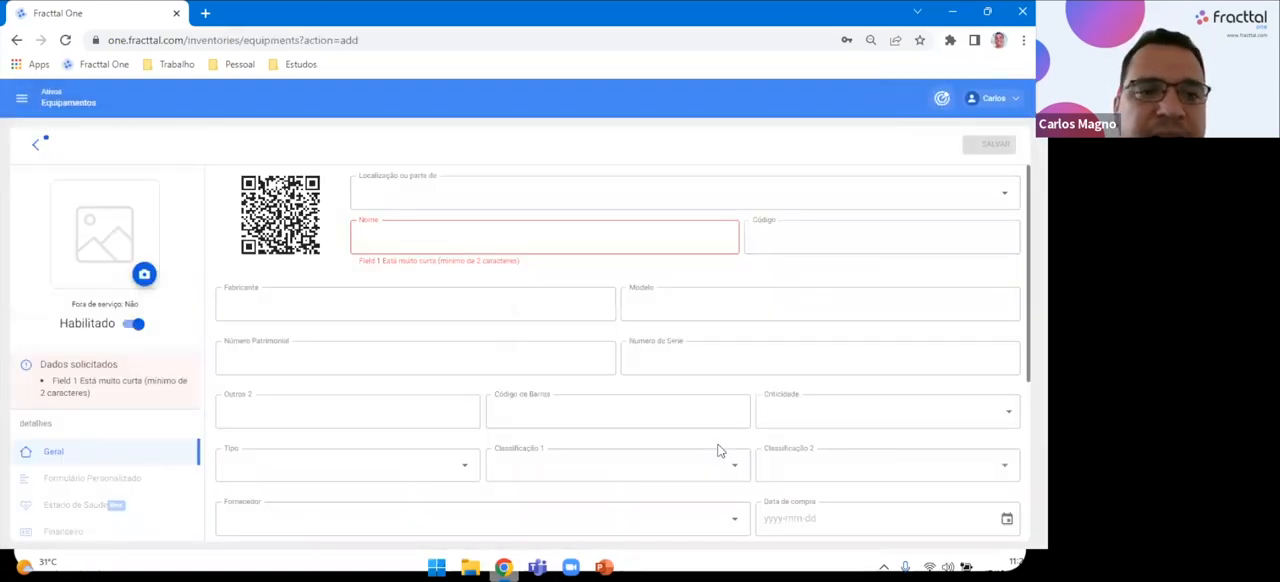
left_click(37, 144)
left_click(570, 348)
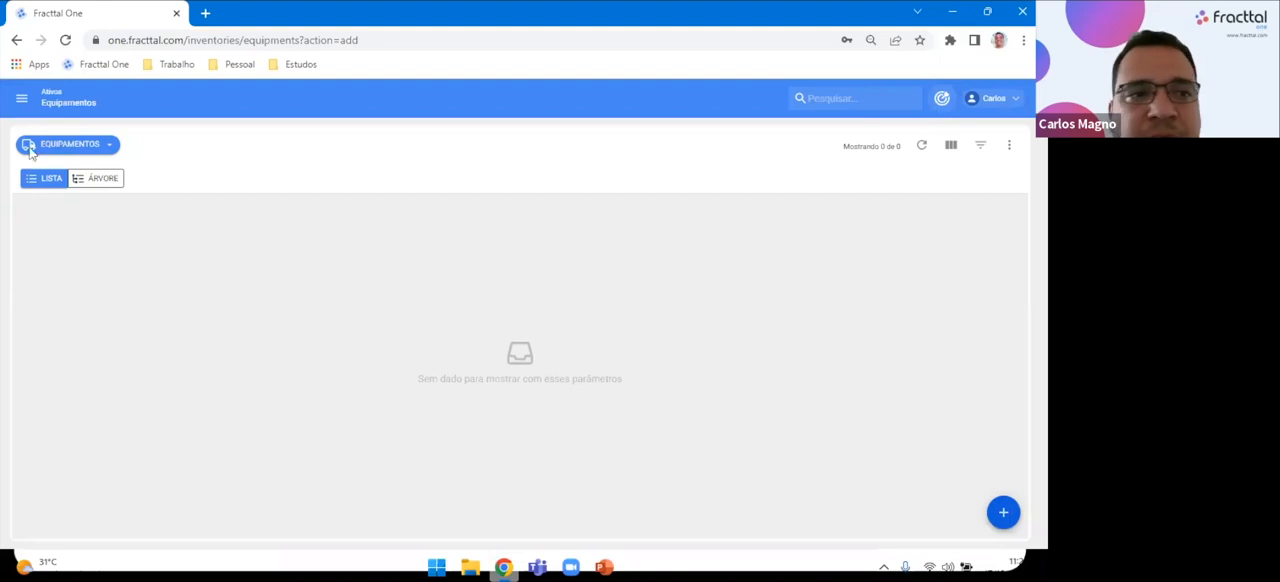
left_click(21, 98)
left_click(89, 245)
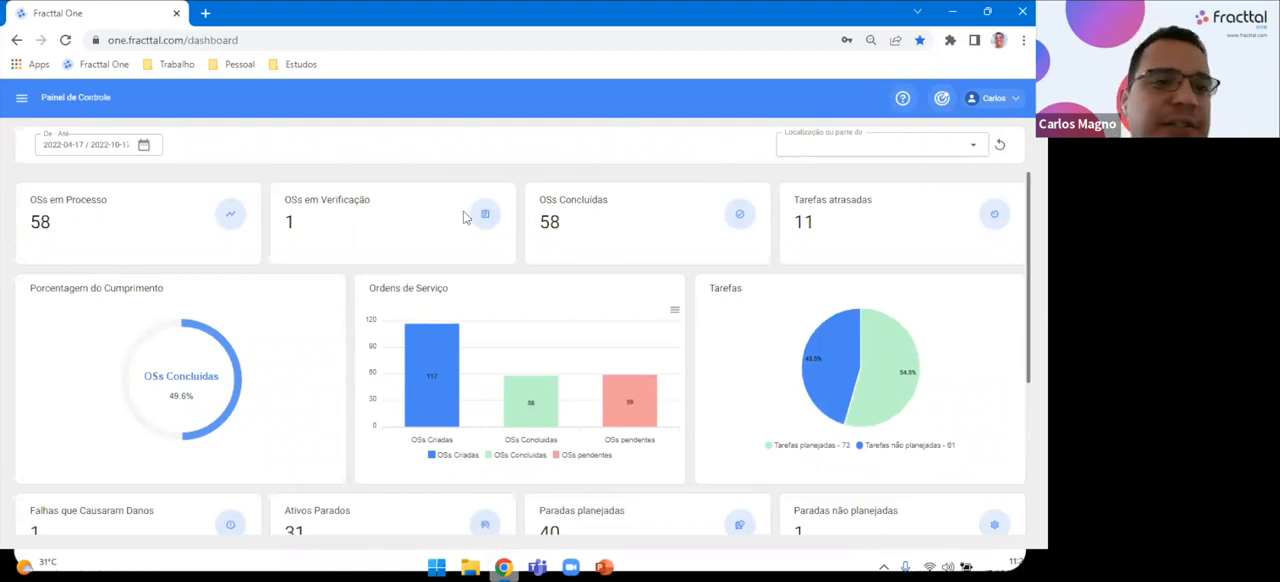
View the main menu's modules, including the entries under Catálogos, and close the menu without choosing one.
left_click(20, 101)
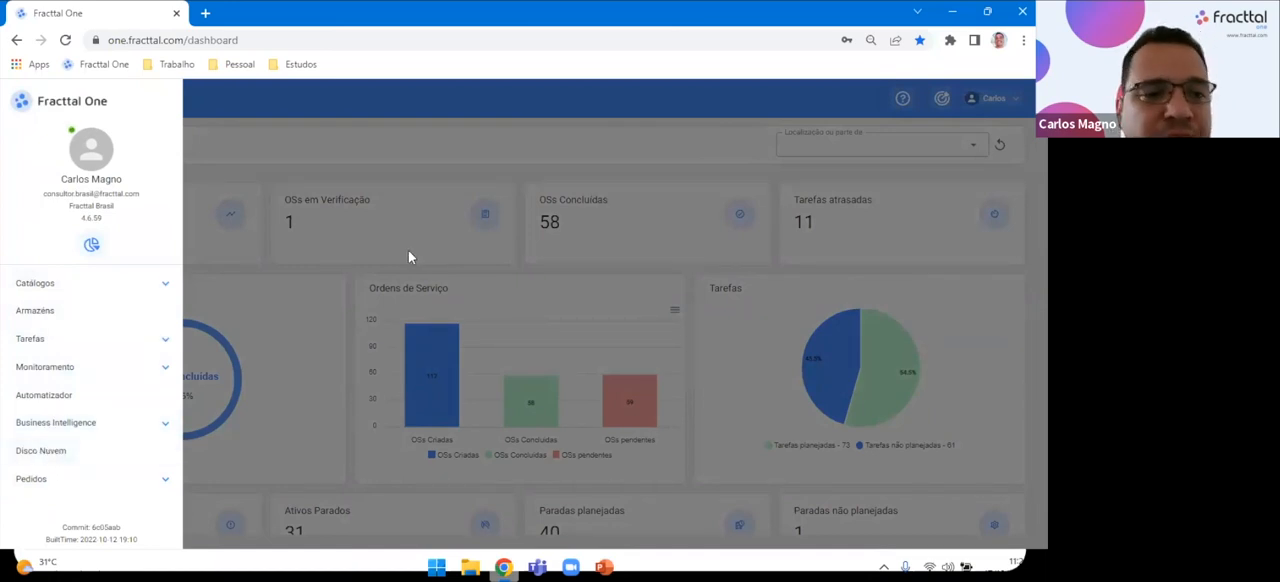
left_click(165, 284)
left_click(165, 286)
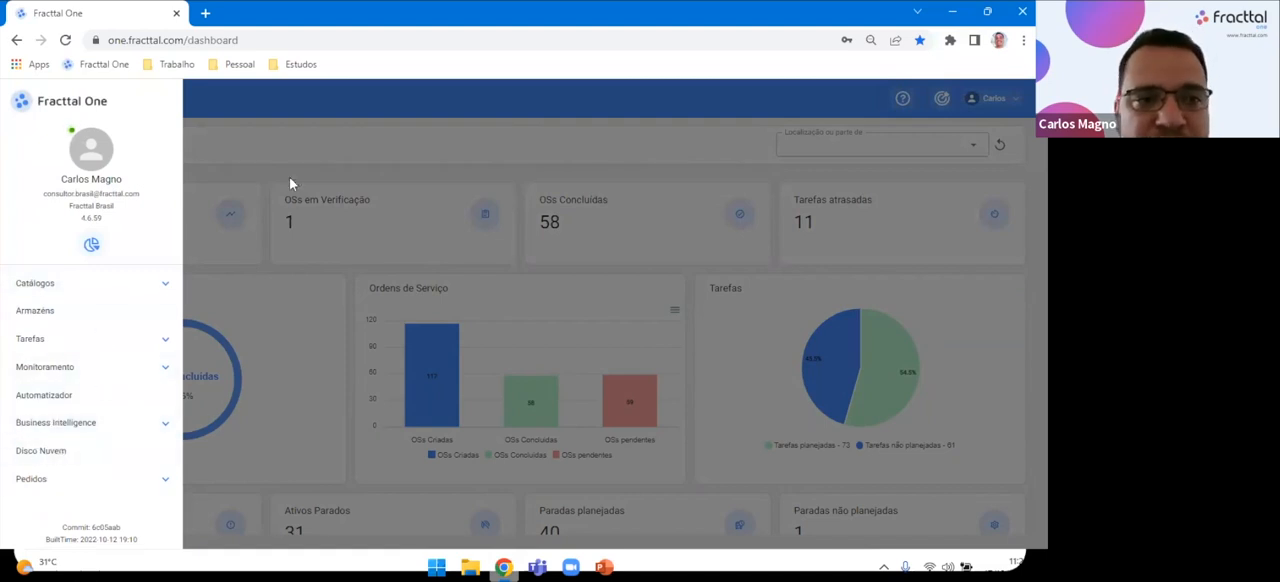
left_click(297, 134)
left_click(20, 97)
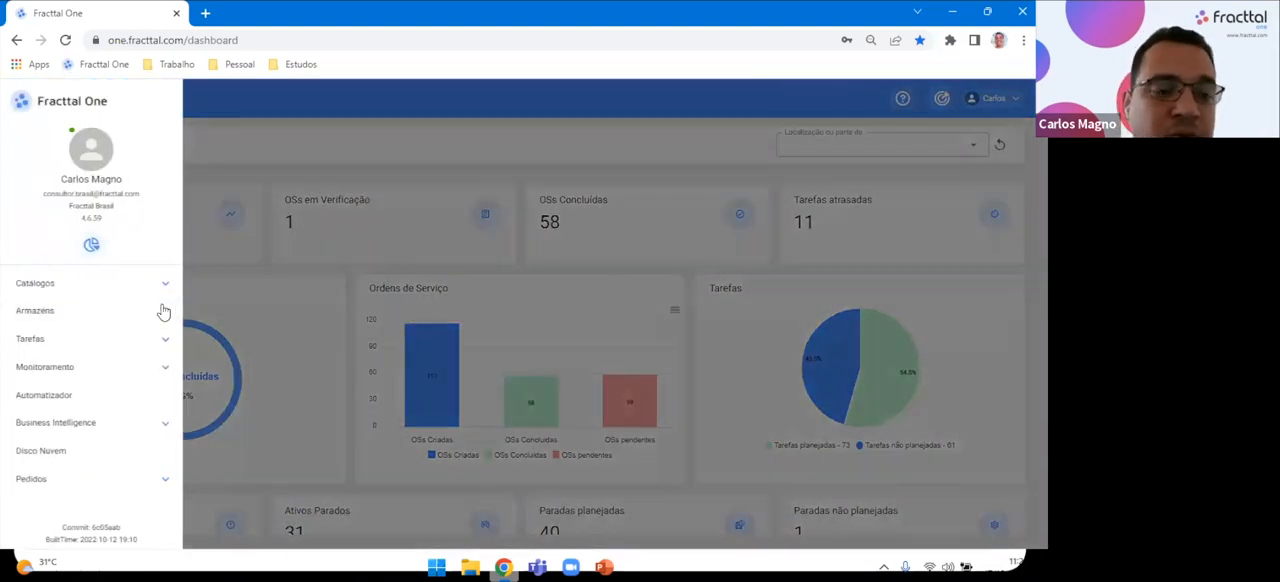
left_click(255, 148)
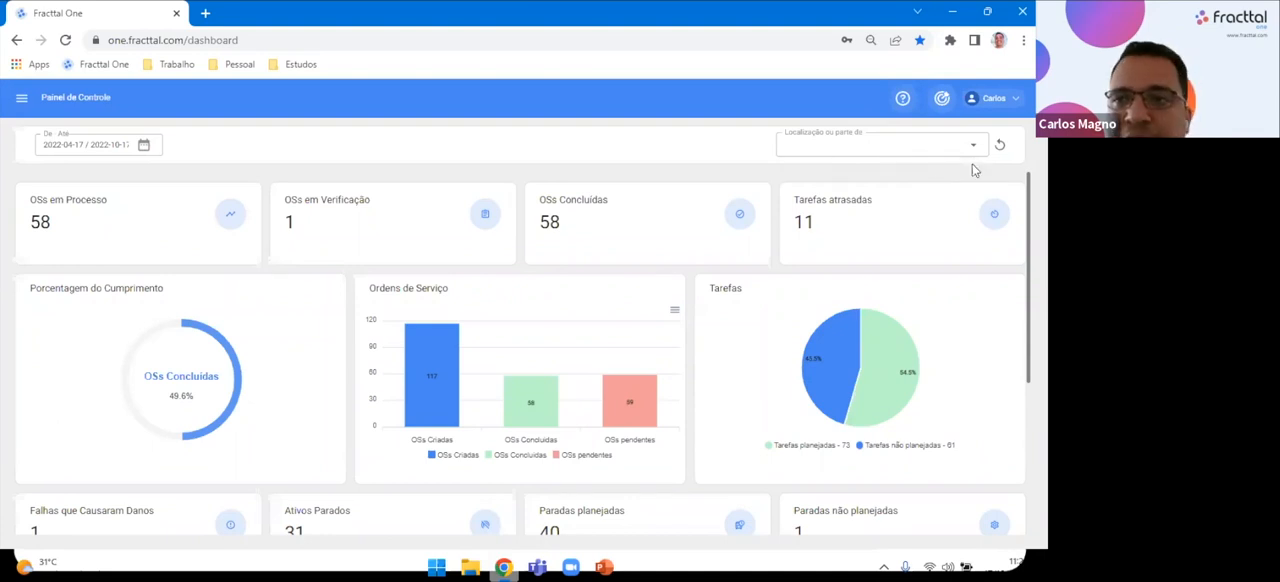
Open the company's Configuração page at its Geral section and review the main menu and user account options.
left_click(992, 100)
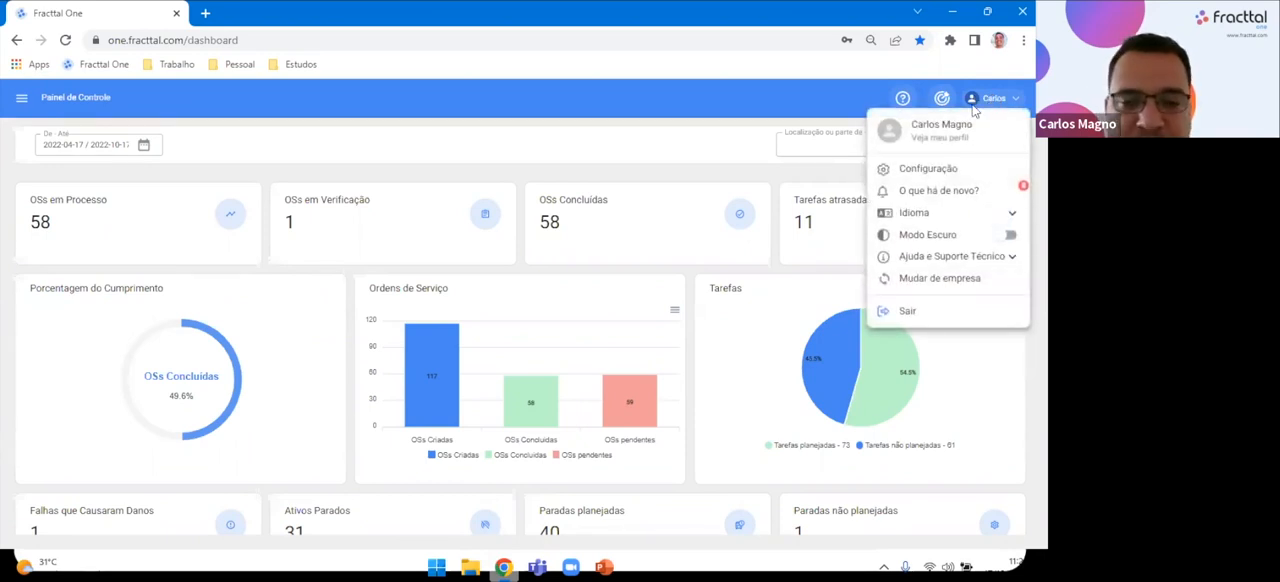
left_click(943, 170)
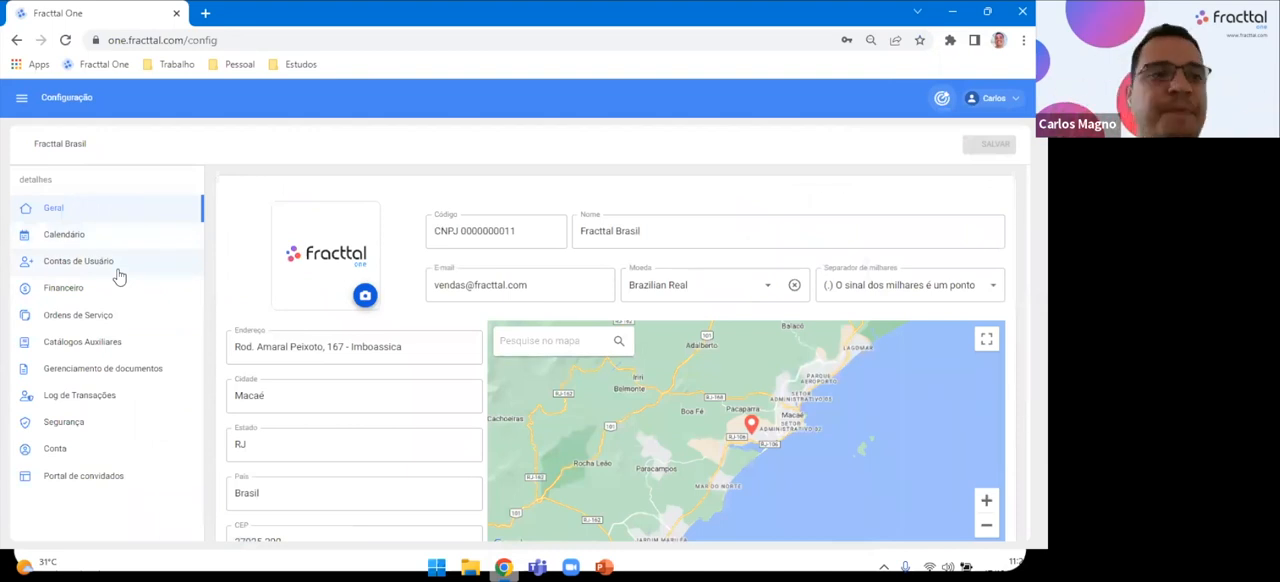
left_click(21, 97)
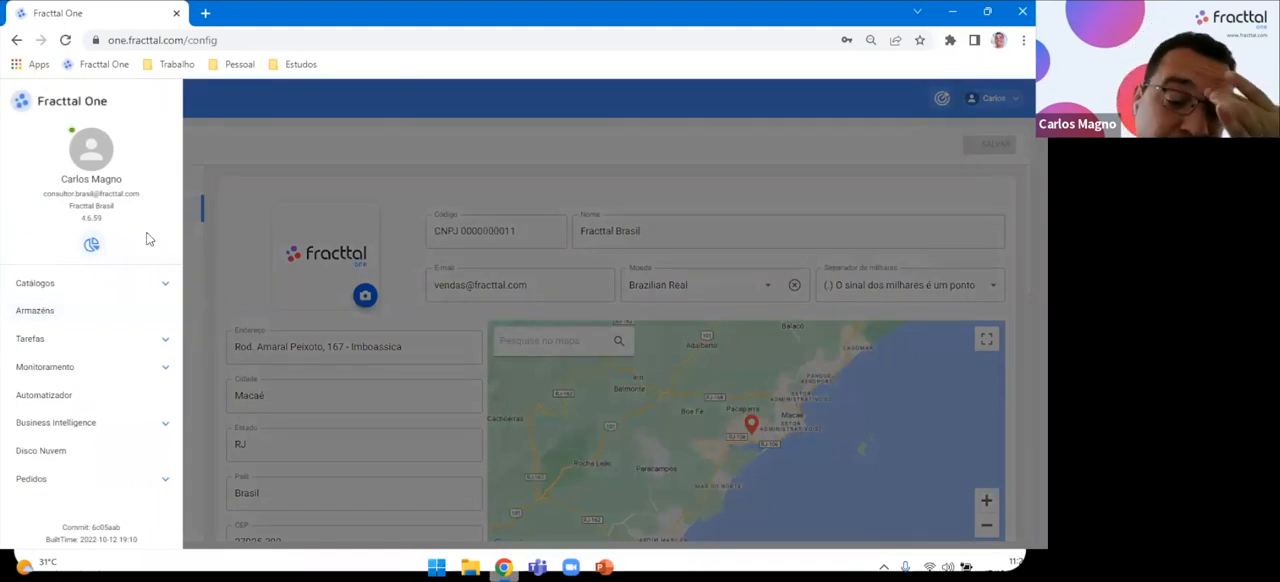
left_click(955, 131)
left_click(981, 104)
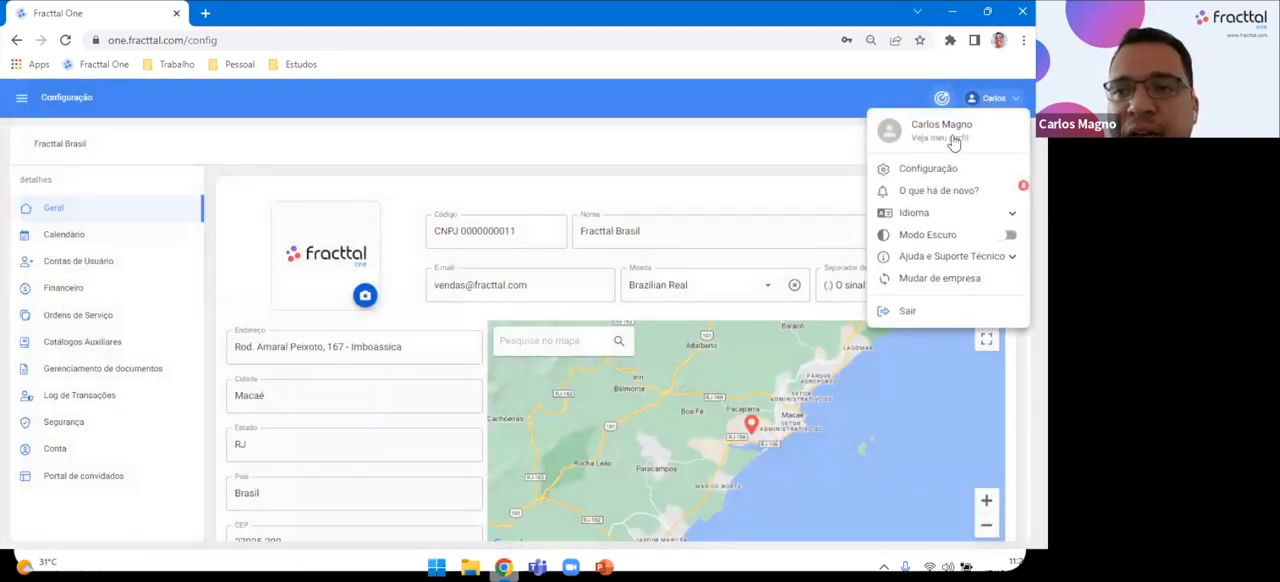
left_click(836, 316)
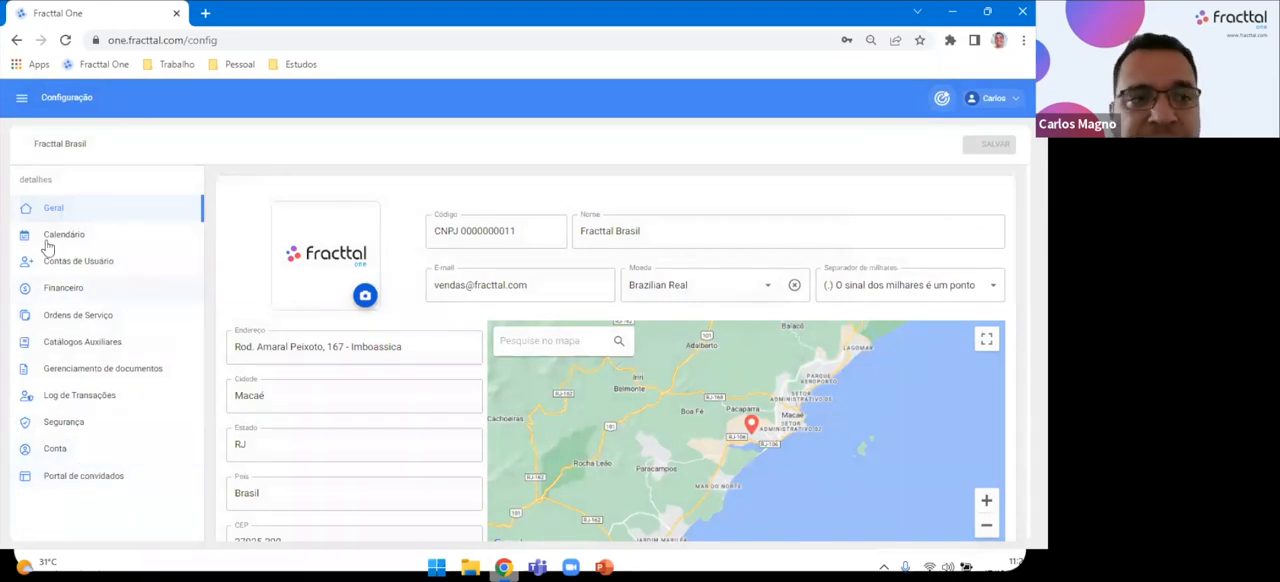
left_click(85, 212)
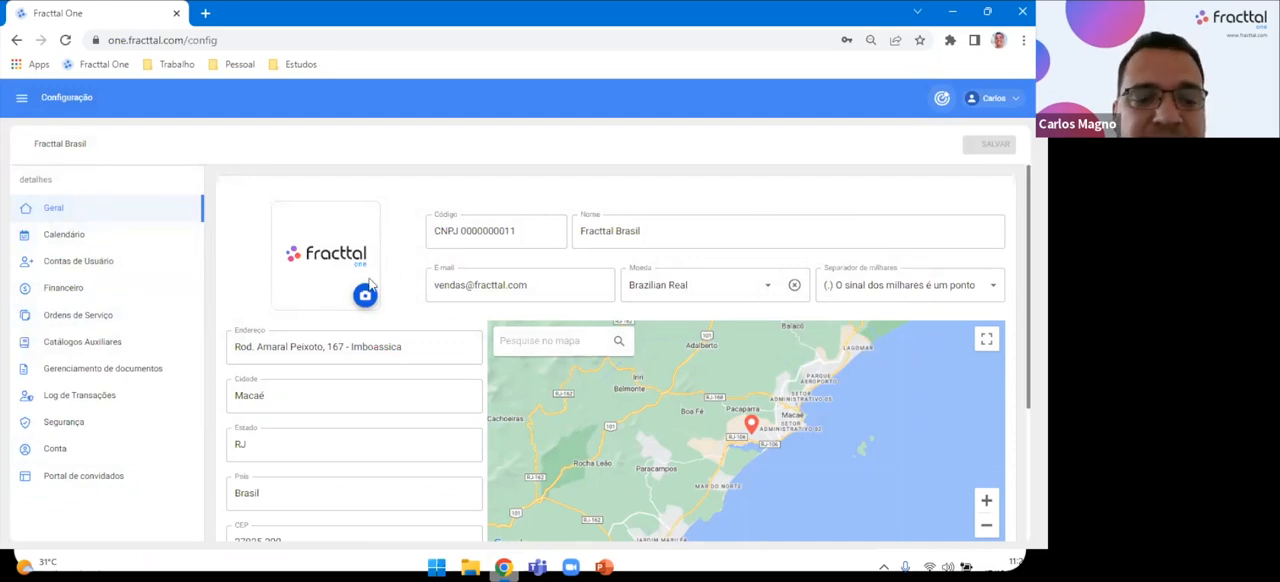
Preview the printable version of work order OS-1503 from the Kanban view, then return to the board.
left_click(21, 97)
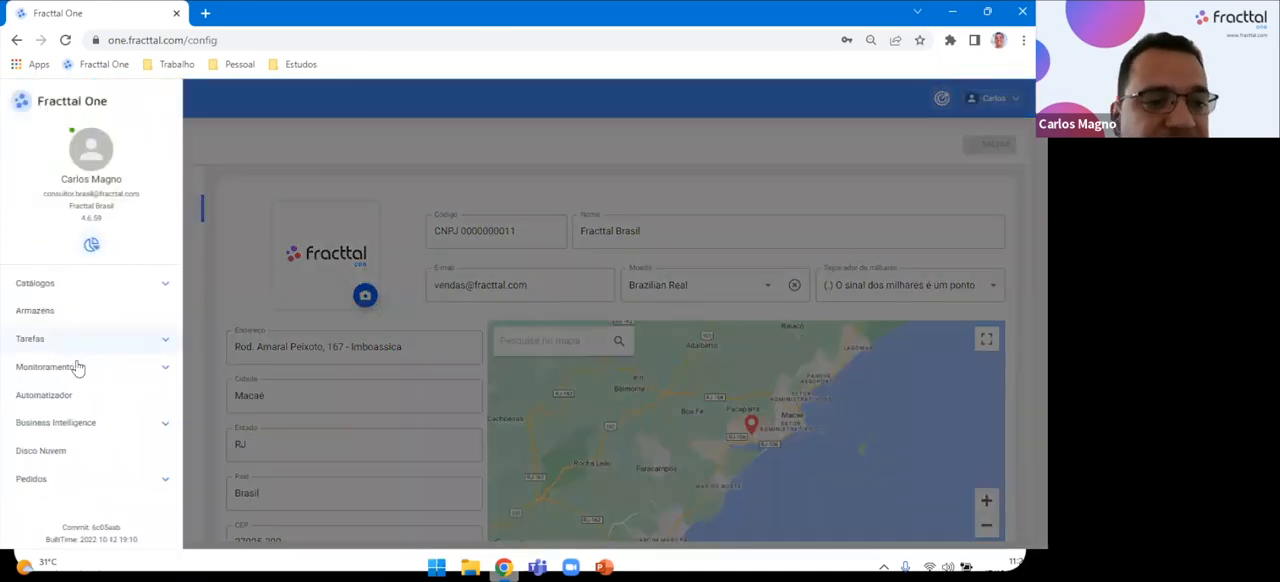
left_click(50, 339)
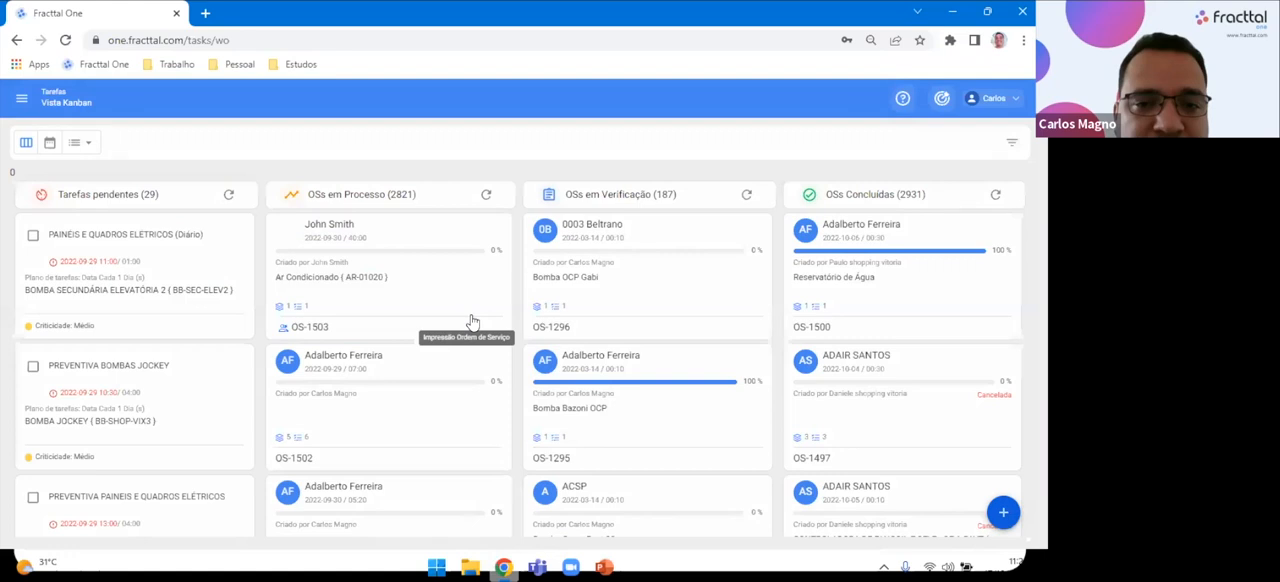
left_click(471, 321)
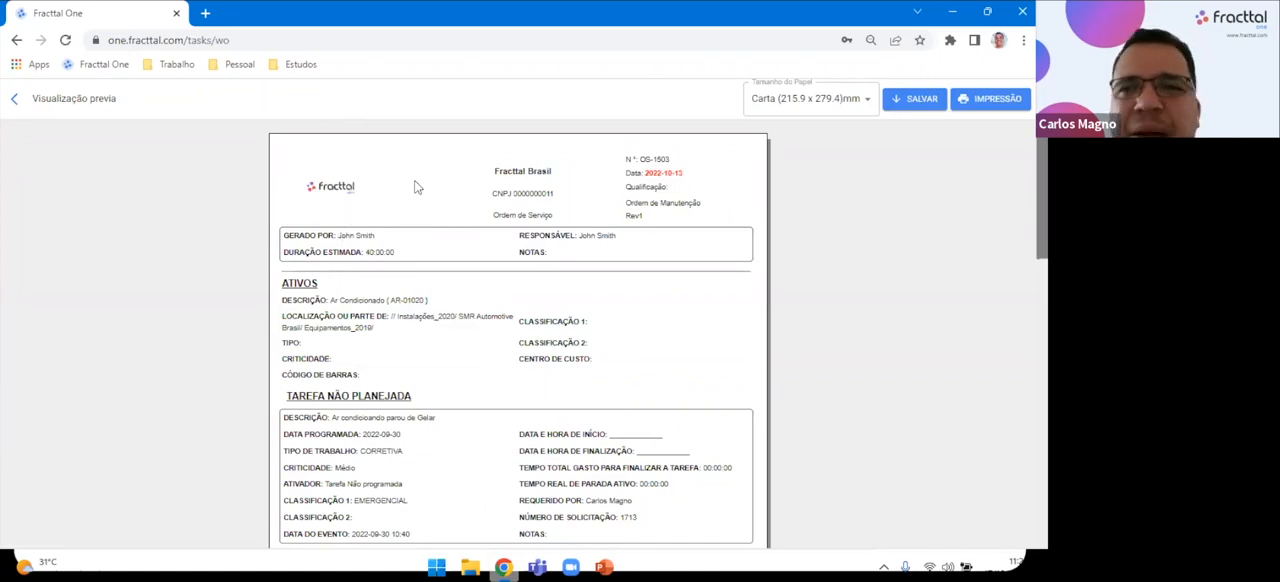
left_click(17, 104)
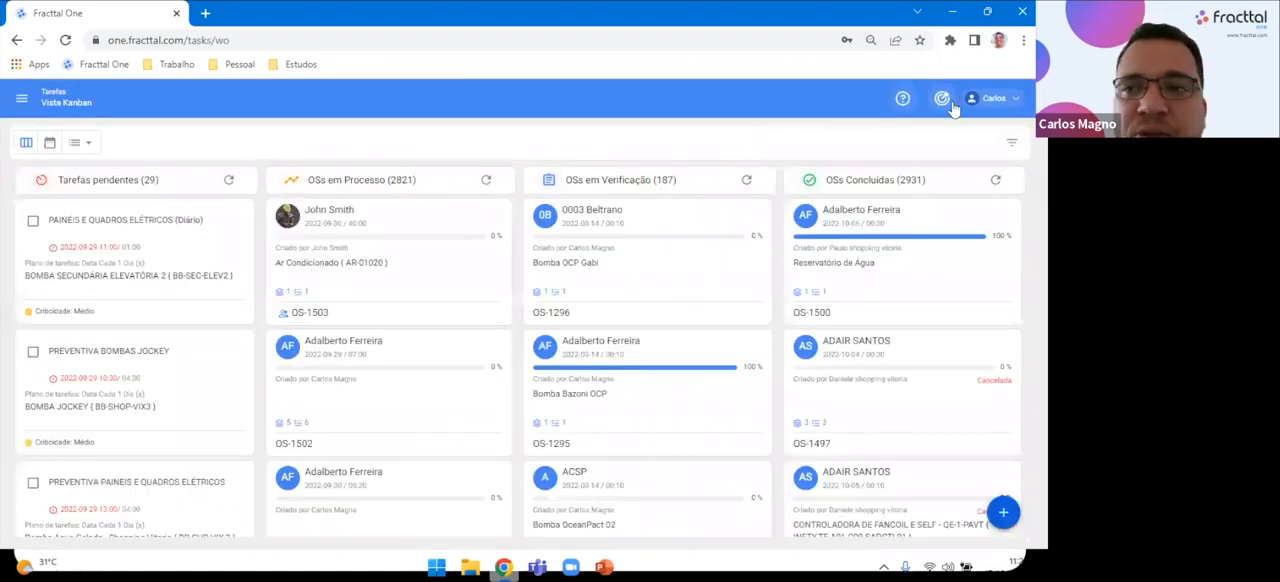
Reopen Configuração, view the company logo's image upload option and close it without adding a file.
left_click(993, 98)
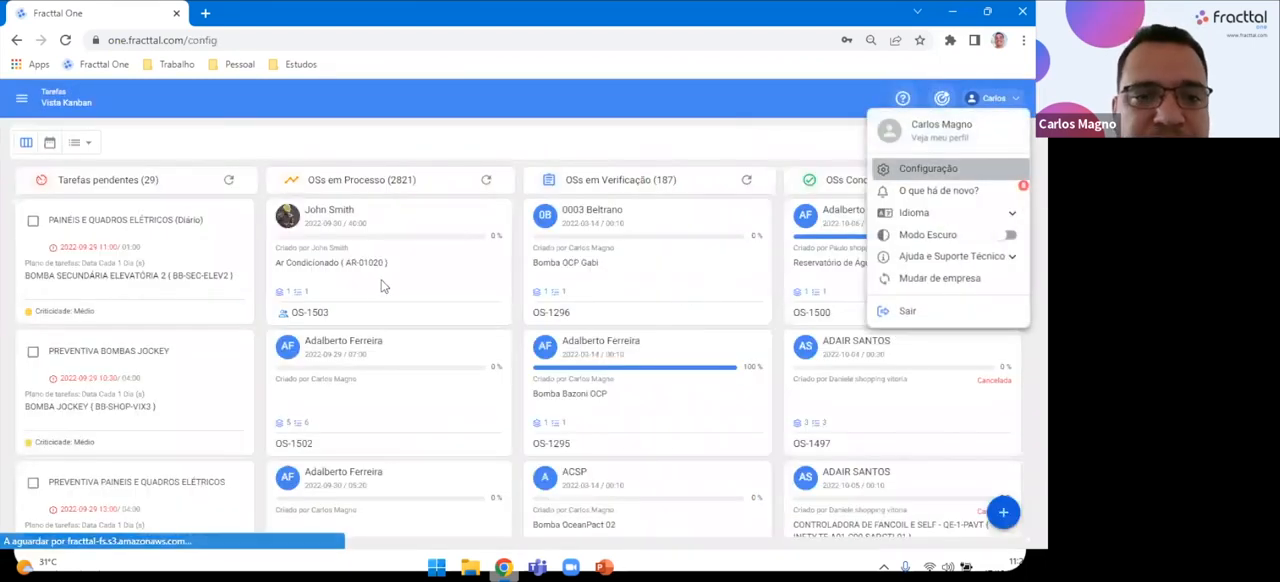
left_click(943, 169)
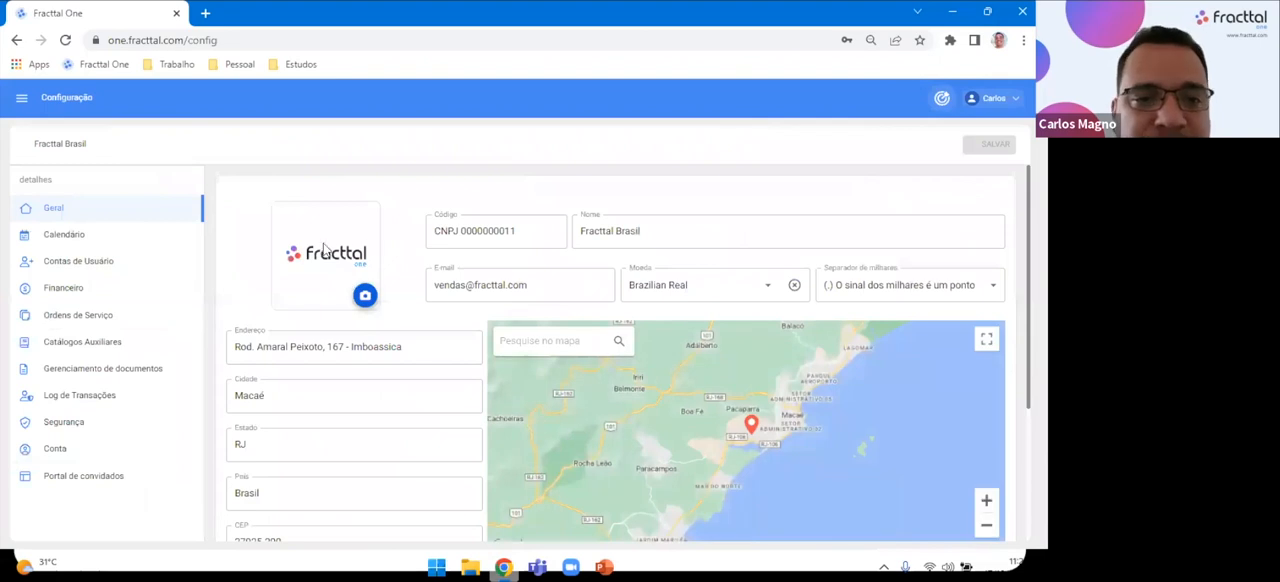
left_click(364, 297)
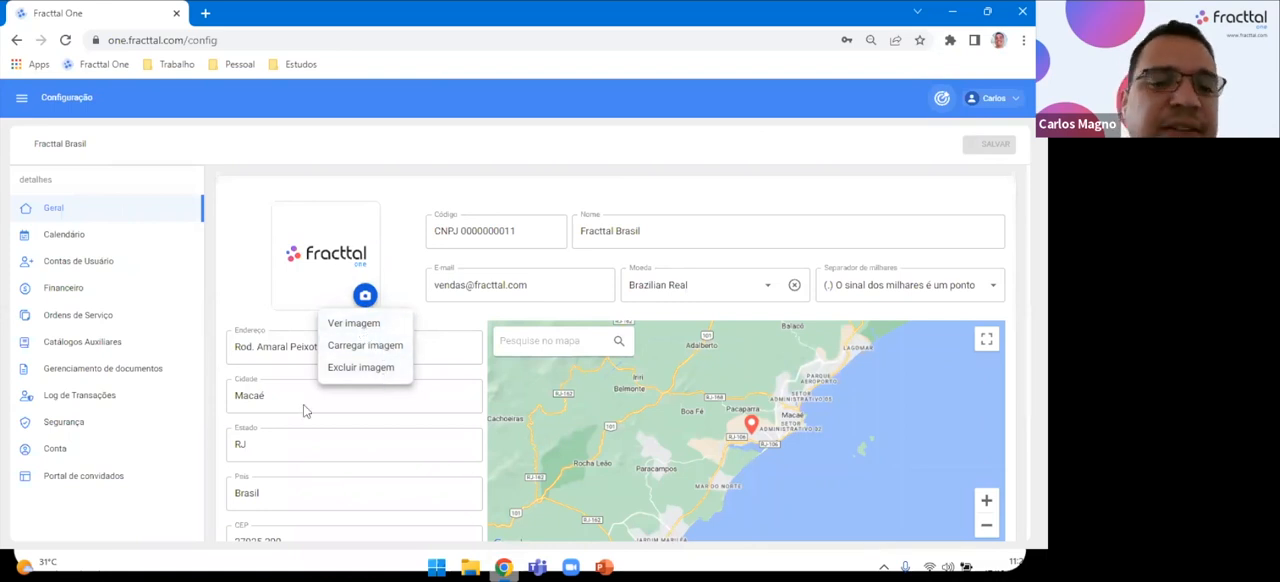
left_click(360, 350)
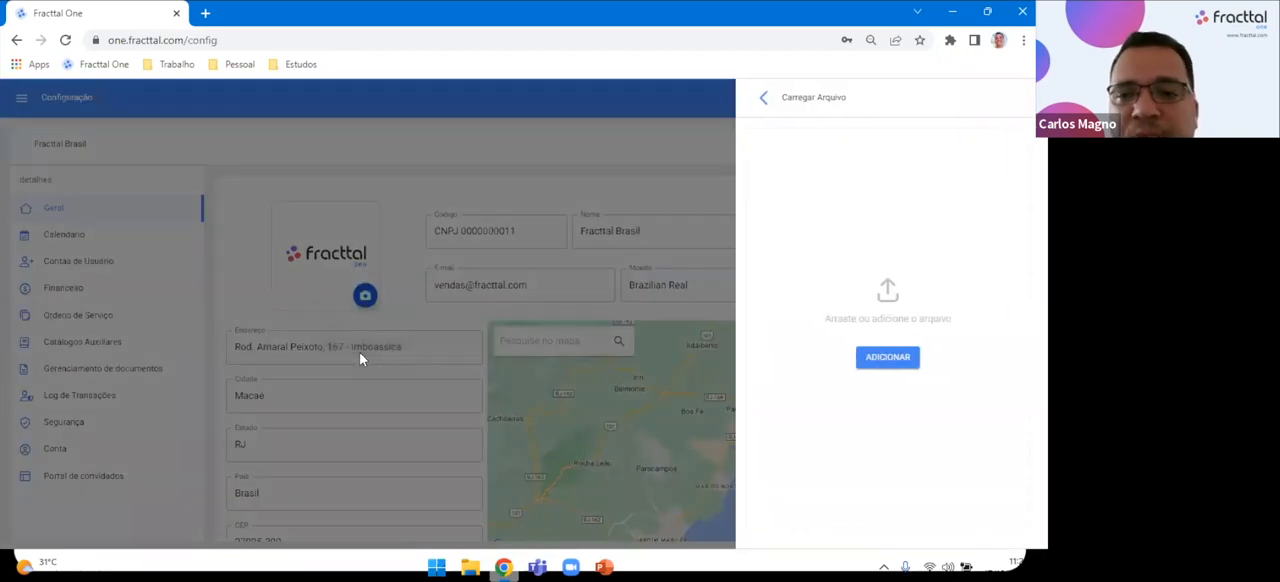
left_click(492, 165)
Examine the company's Código, Nome and E-mail fields in the Geral settings.
left_click(542, 228)
left_click_drag(542, 228, 367, 234)
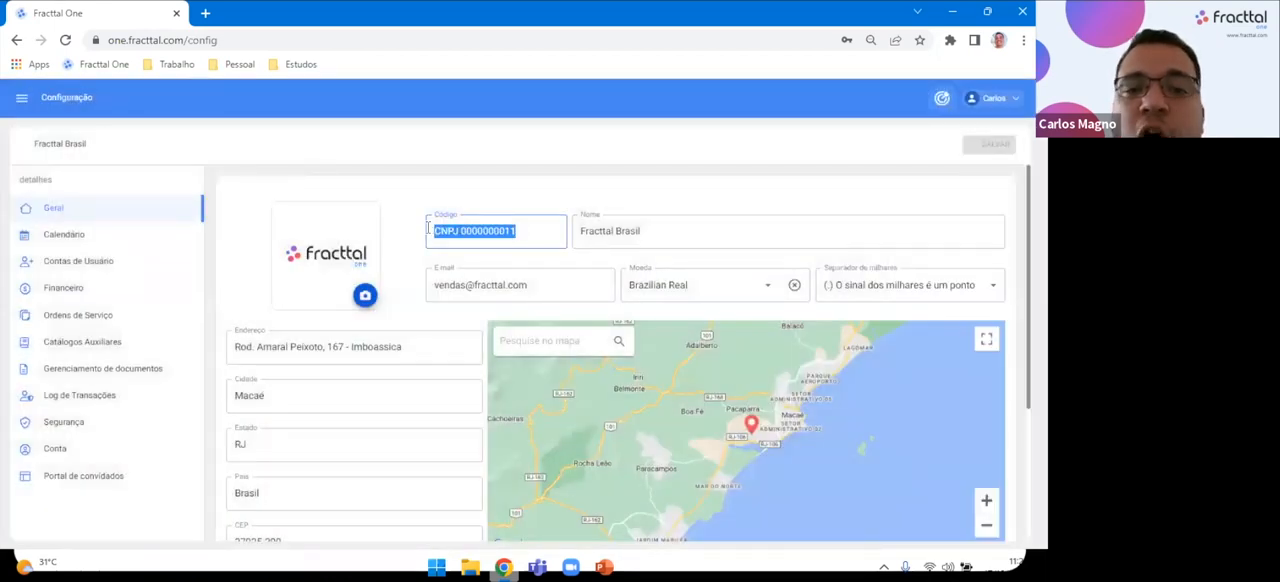
key("Tab")
left_click_drag(550, 232, 415, 236)
left_click_drag(652, 236, 414, 238)
left_click(528, 233)
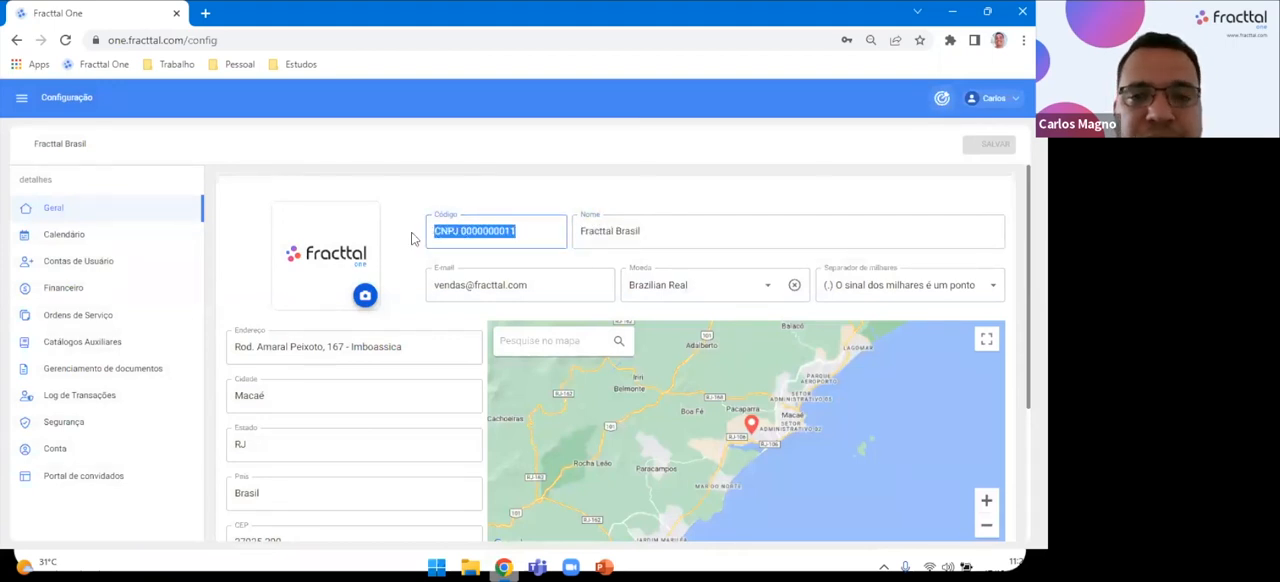
left_click_drag(651, 236, 500, 236)
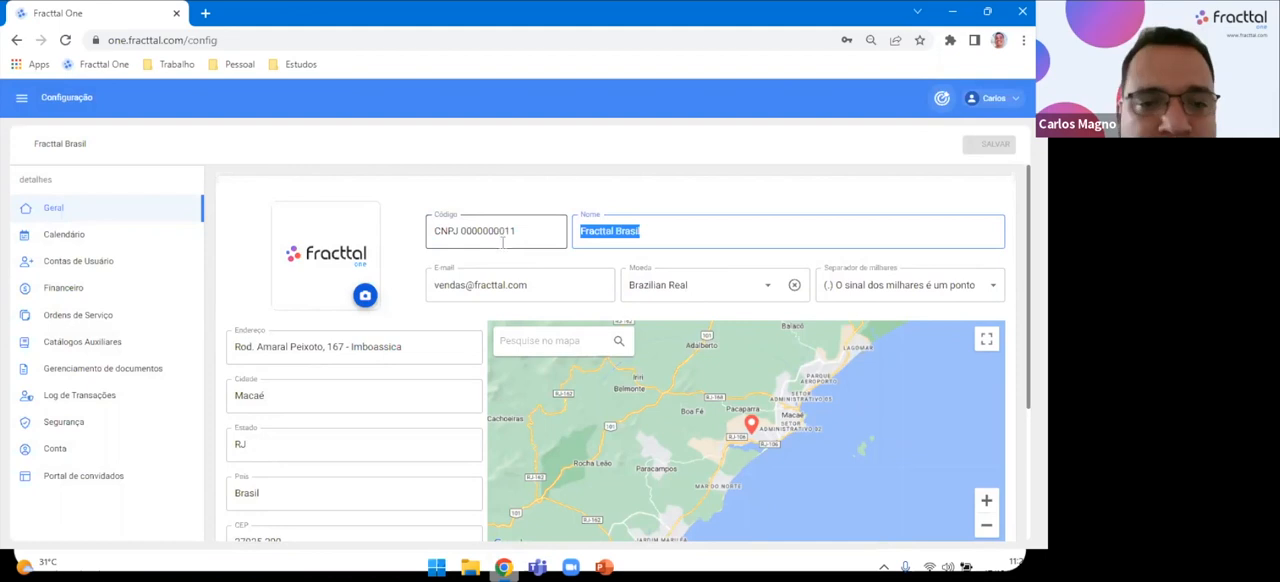
left_click_drag(530, 285, 340, 291)
left_click(607, 171)
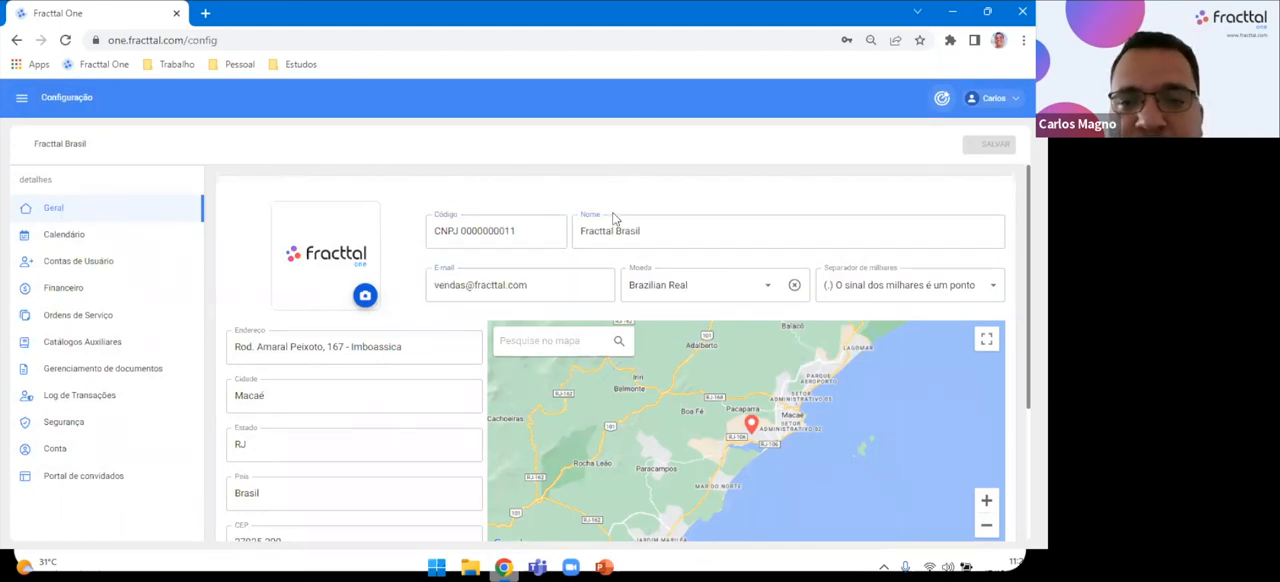
View the available Moeda and Separador de milhares options, closing both lists without choosing a new value.
left_click(763, 288)
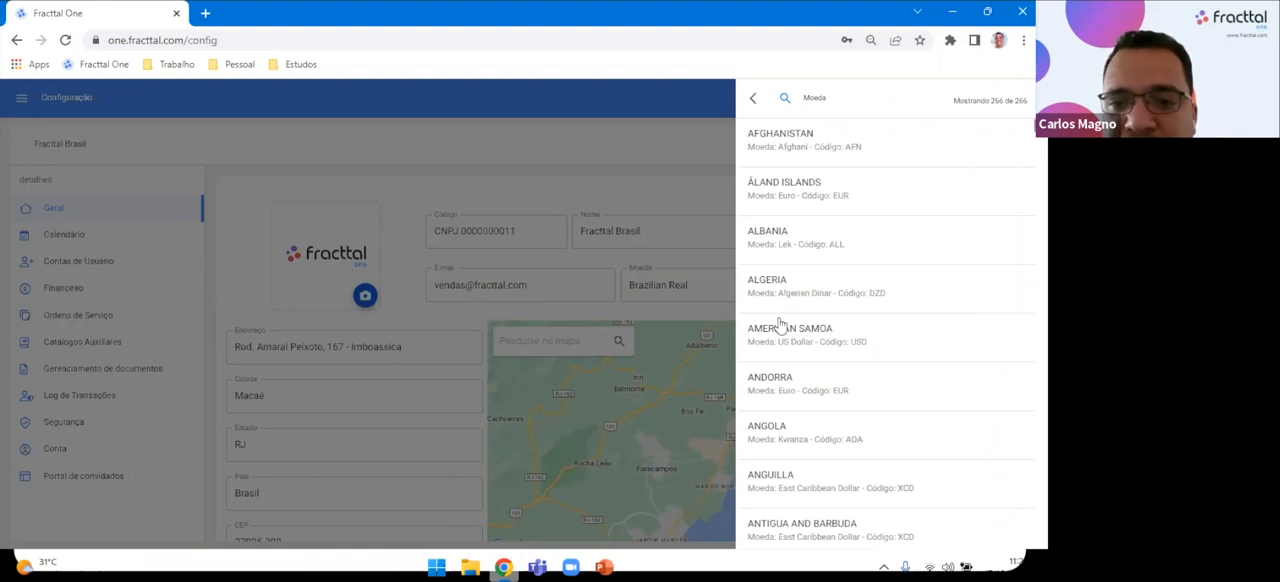
scroll(814, 338, "down", 3)
scroll(815, 340, "up", 3)
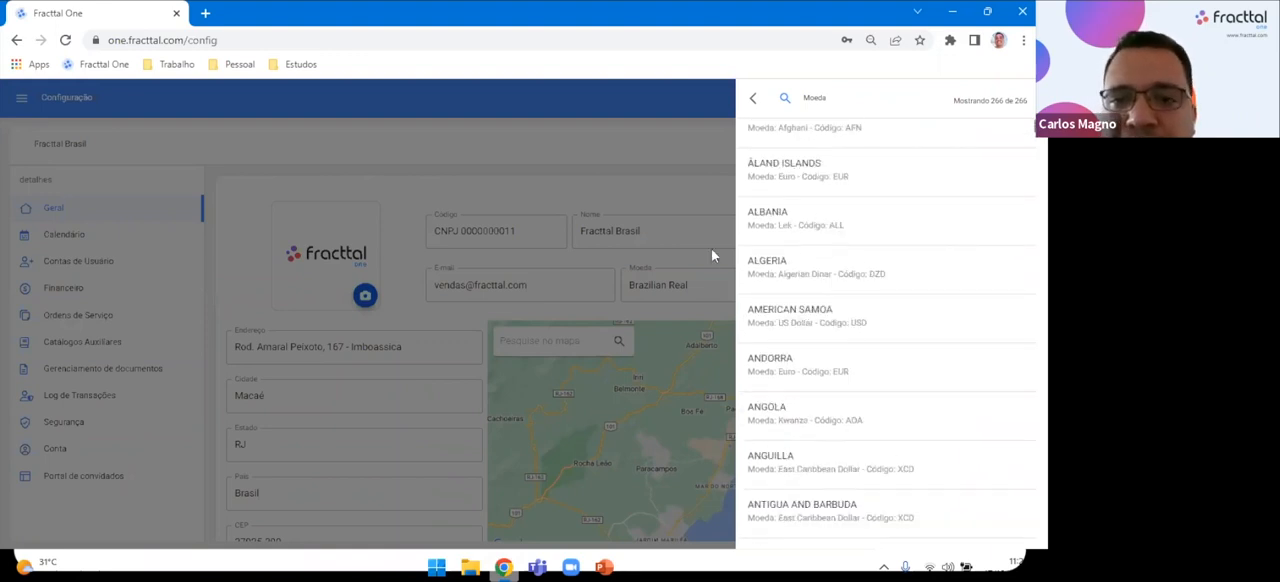
left_click(710, 291)
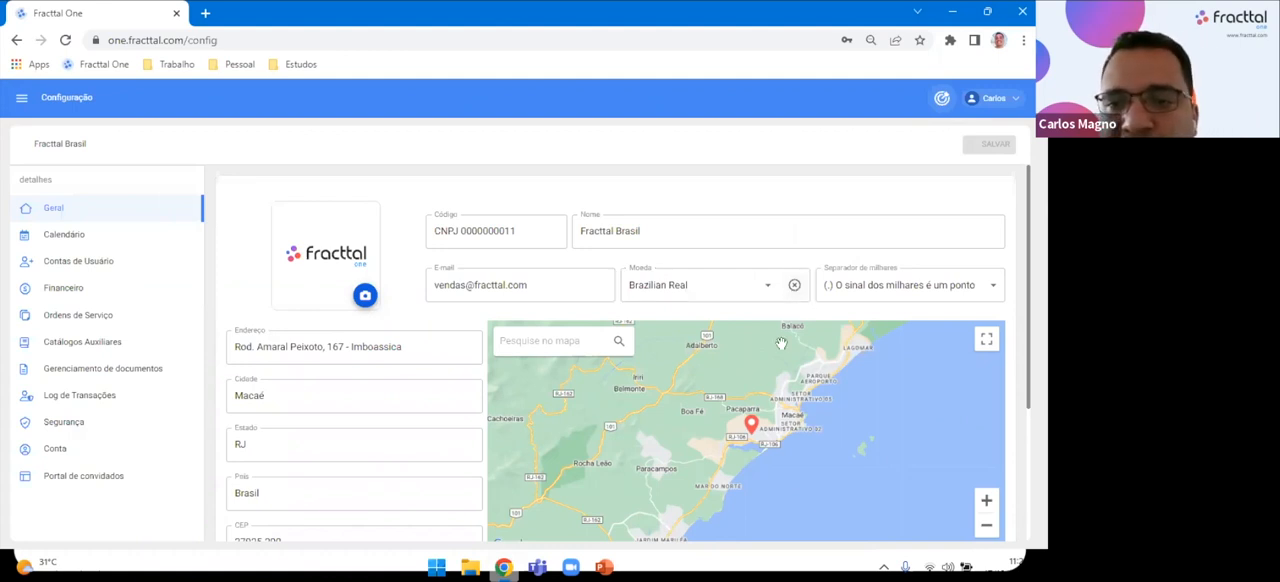
left_click(978, 296)
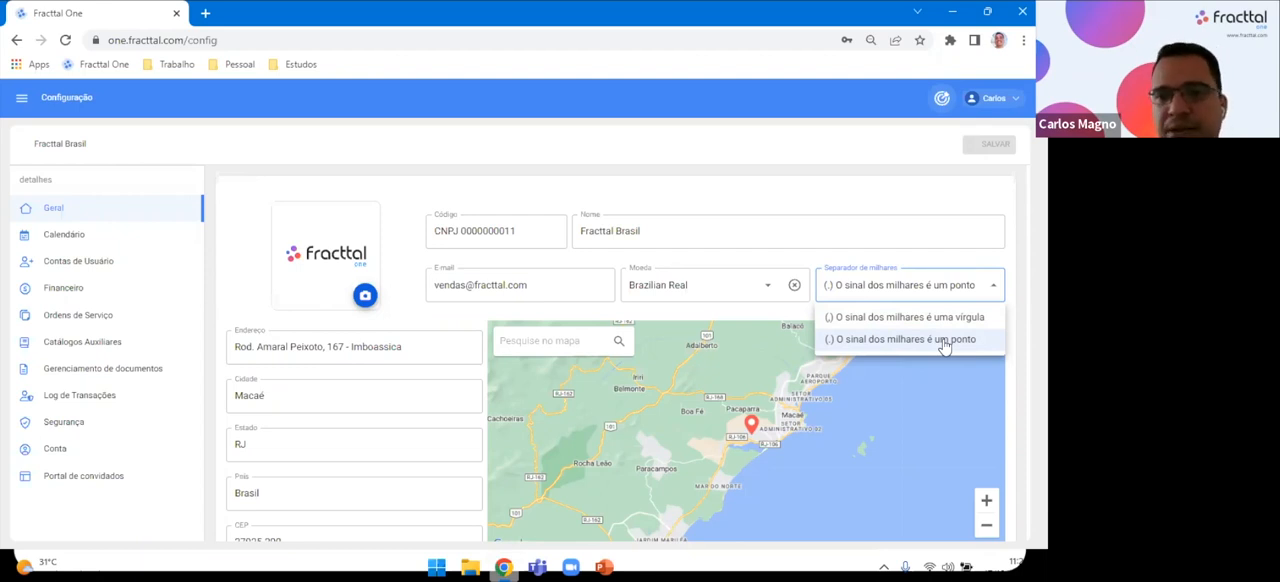
left_click(411, 178)
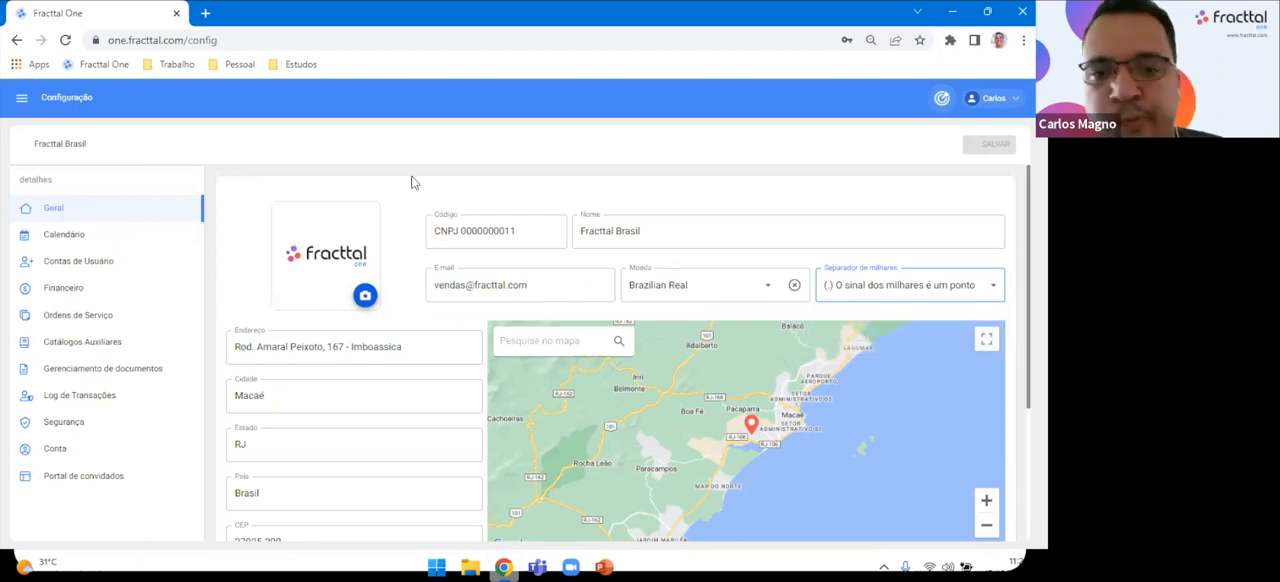
Examine the company's address fields in the Geral settings, highlighting the Cidade and País values.
scroll(410, 370, "down", 1)
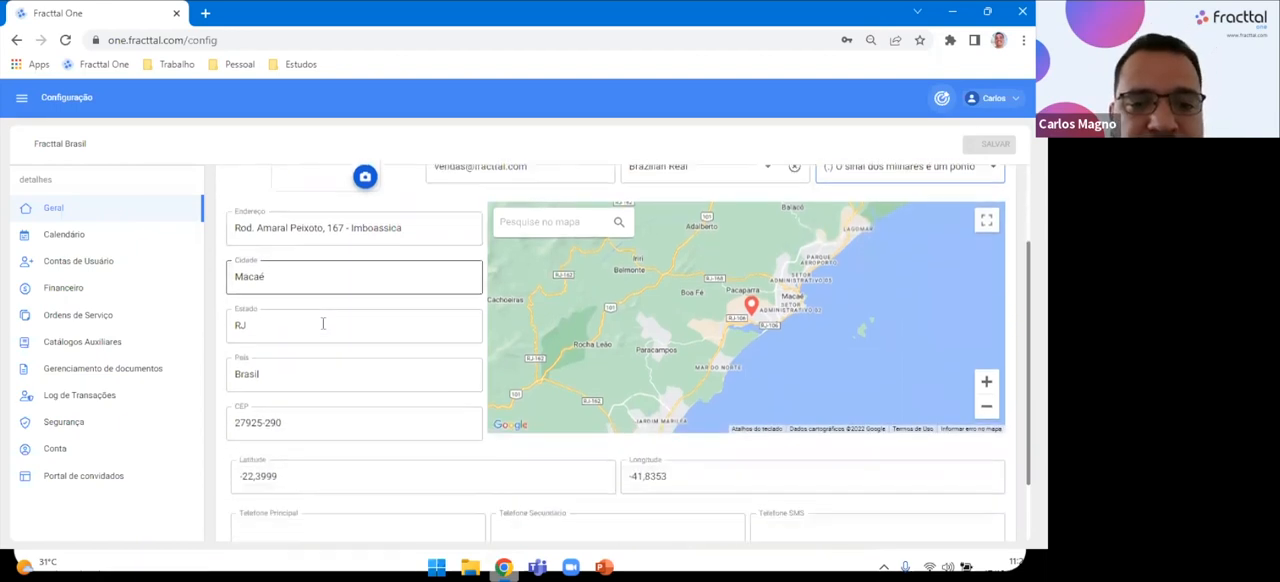
scroll(323, 325, "down", 1)
scroll(323, 329, "up", 1)
triple_click(375, 270)
left_click(293, 317)
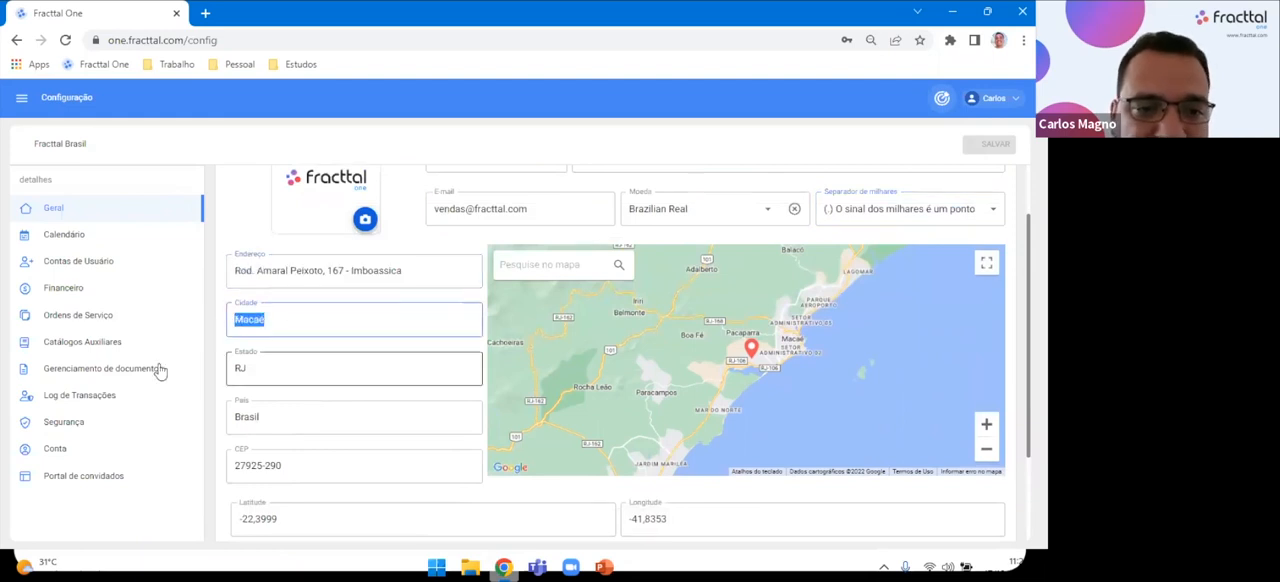
key("ctrl+a")
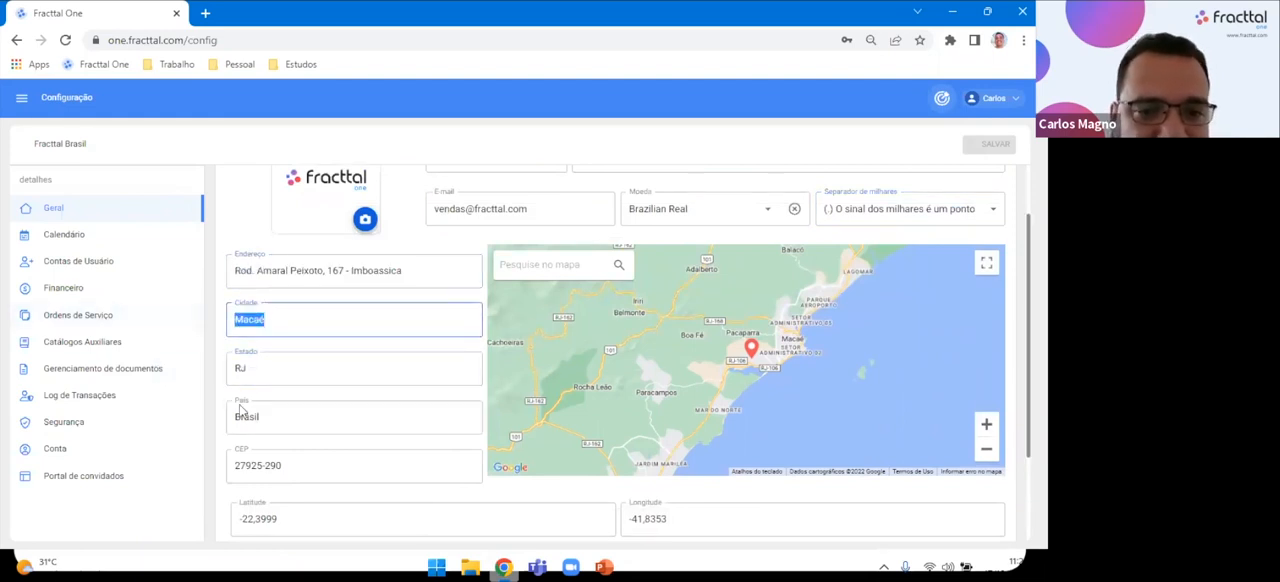
scroll(240, 405, "down", 1)
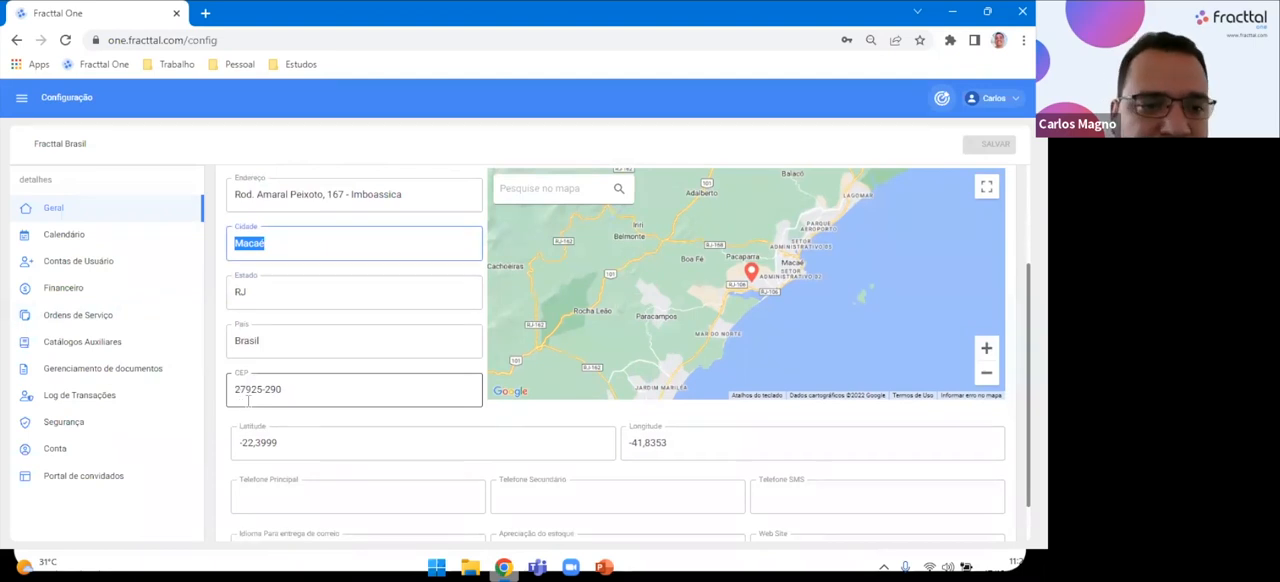
scroll(240, 405, "down", 1)
left_click(252, 294)
key("ctrl+a")
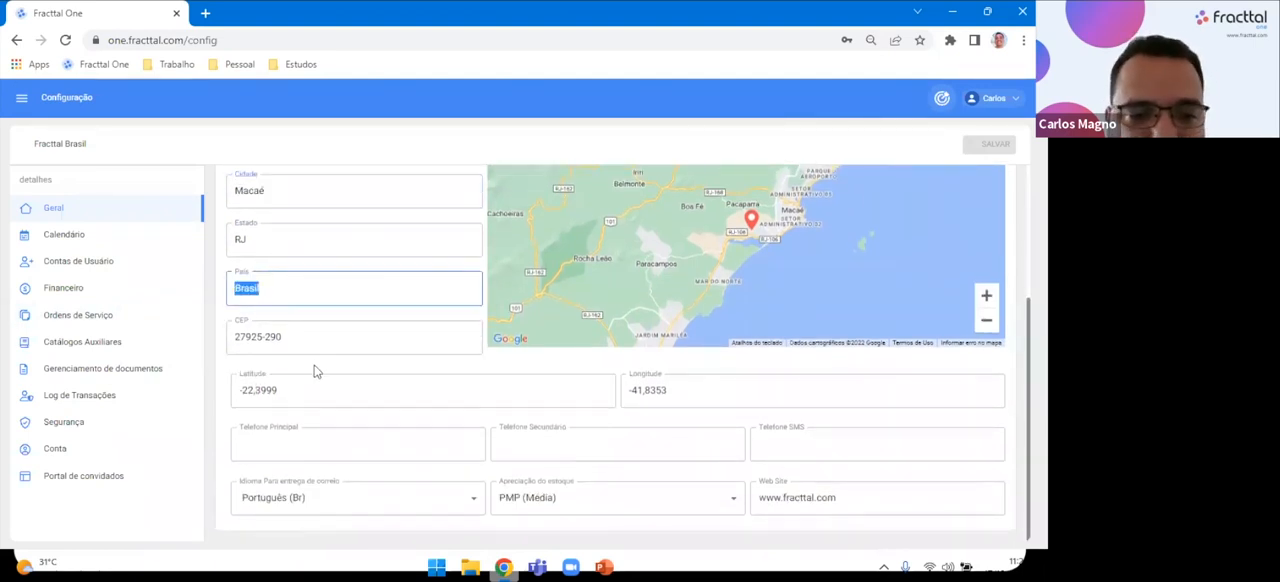
View the email delivery language and Apreciação do estoque options without changing them, and highlight the Web Site value.
left_click(336, 509)
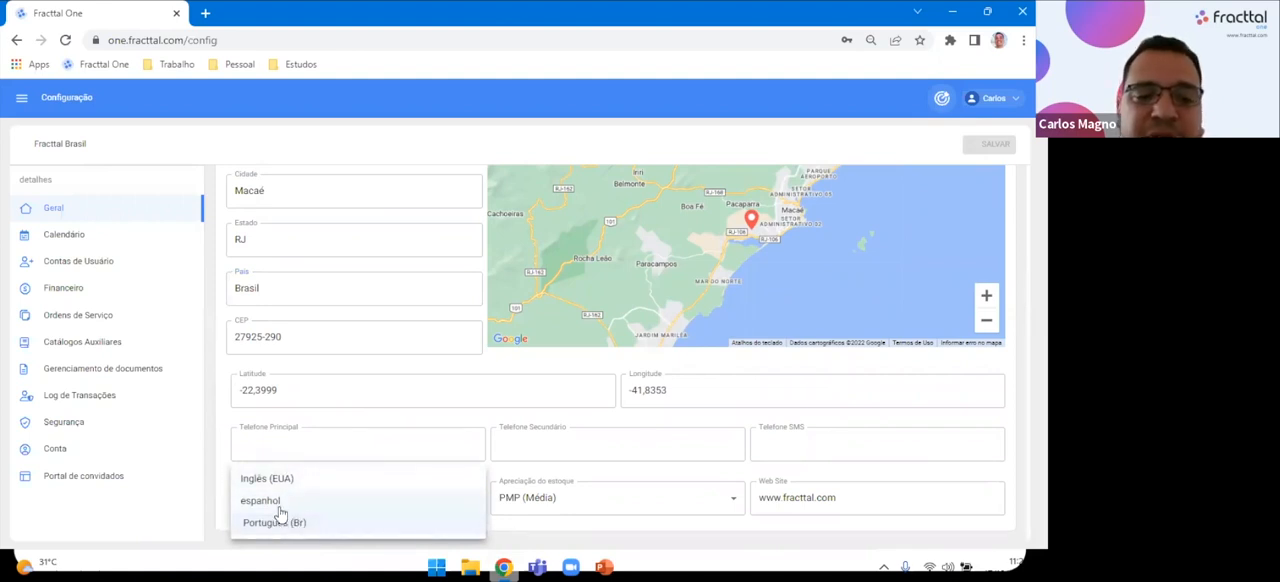
left_click(359, 153)
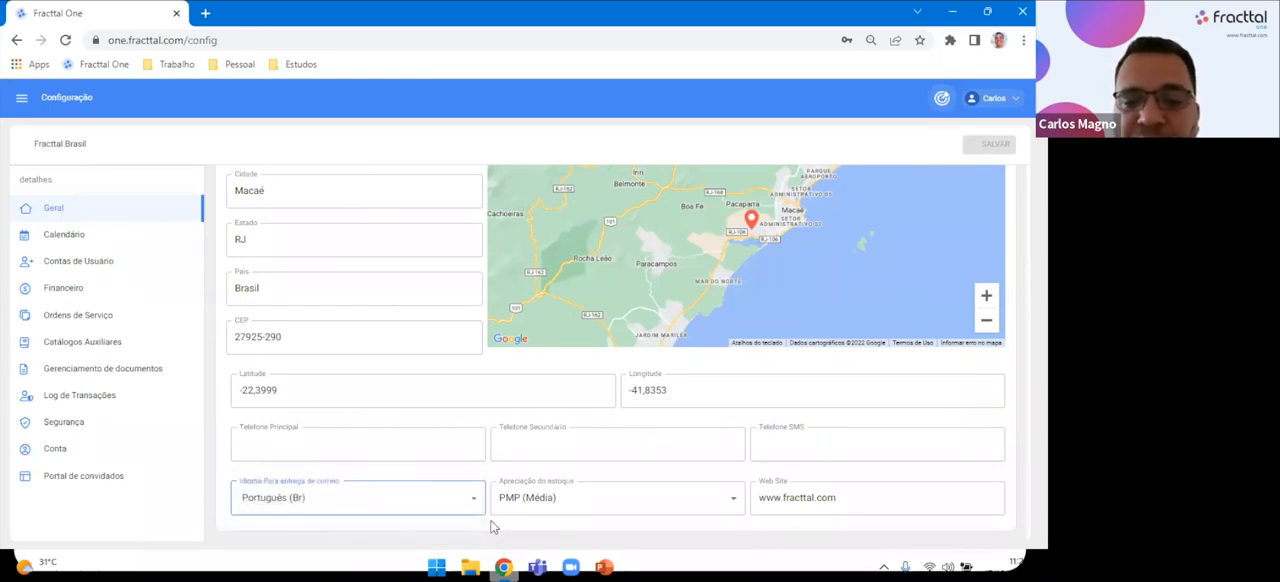
left_click(636, 502)
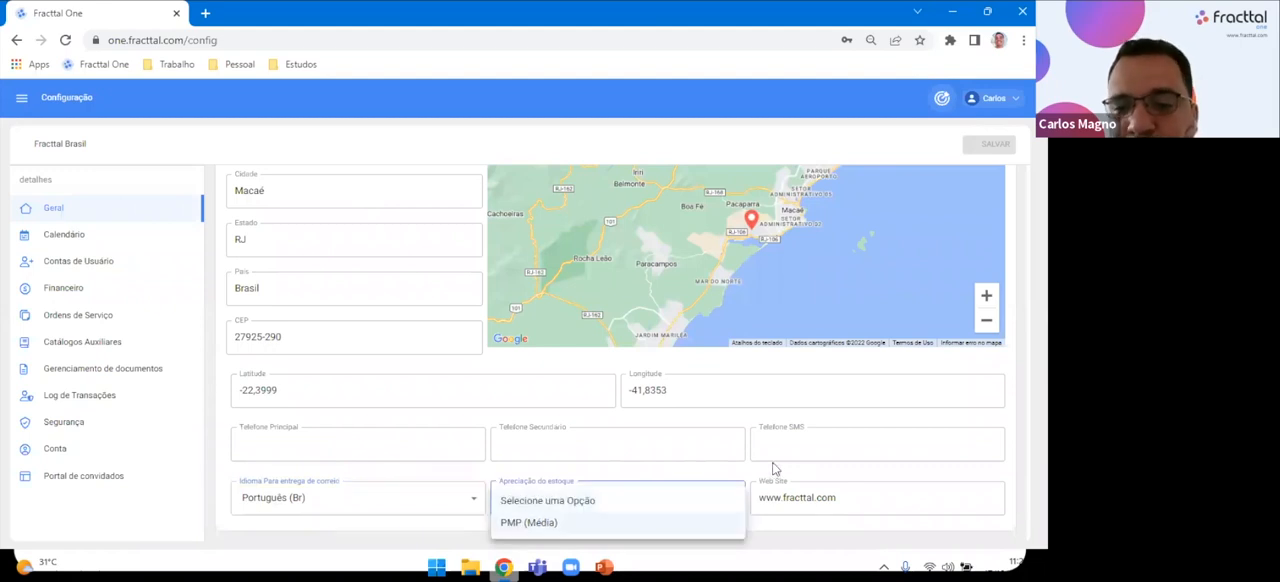
left_click(775, 466)
left_click(850, 497)
left_click_drag(840, 497, 750, 499)
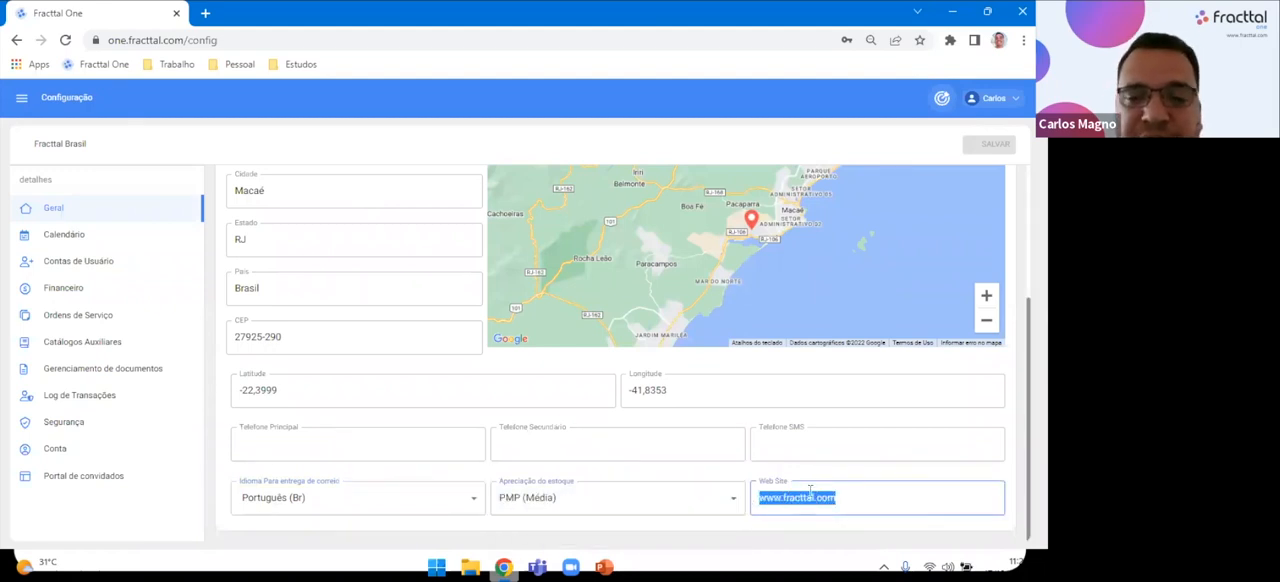
Append a 0 to the company's Código and save the Geral settings.
scroll(810, 490, "up", 3)
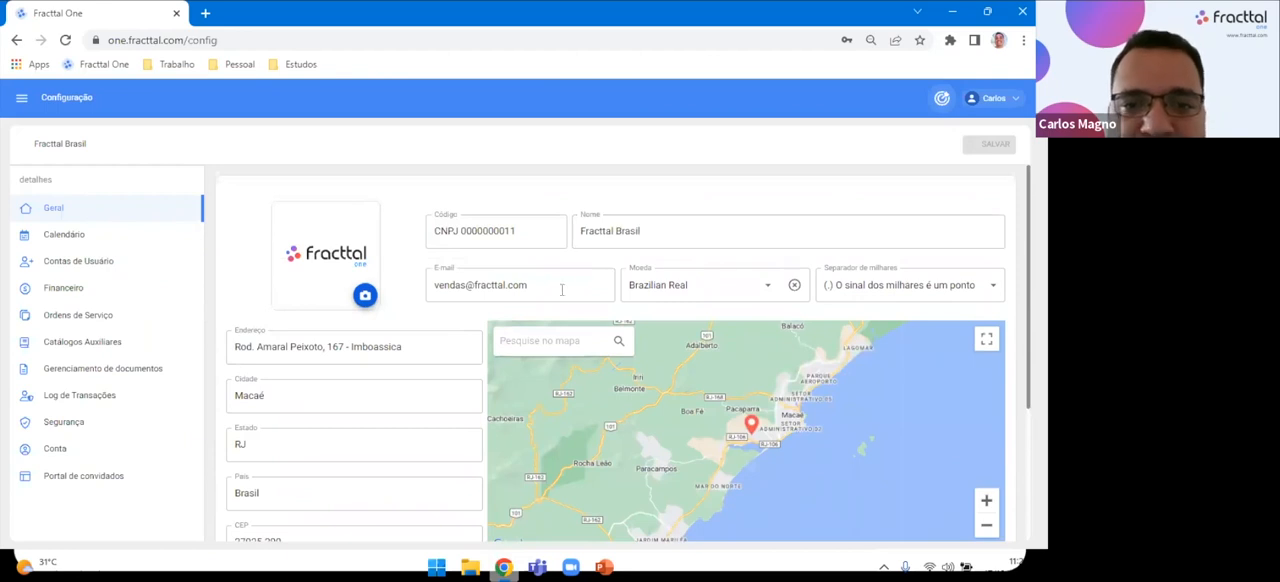
left_click(542, 236)
type("0")
left_click(635, 183)
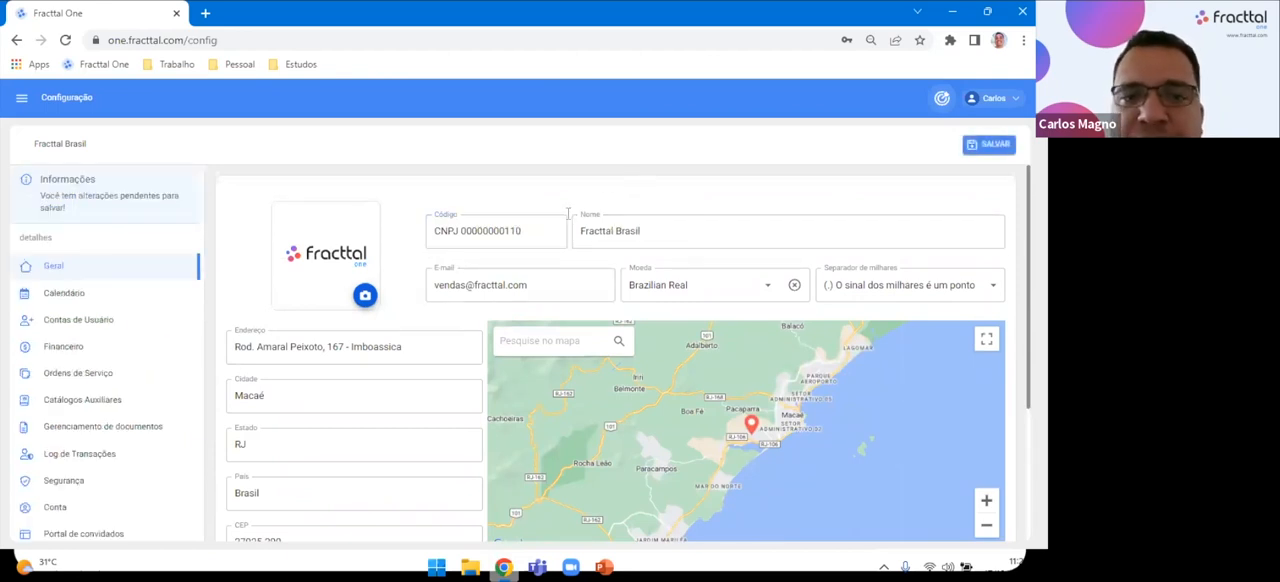
left_click(994, 147)
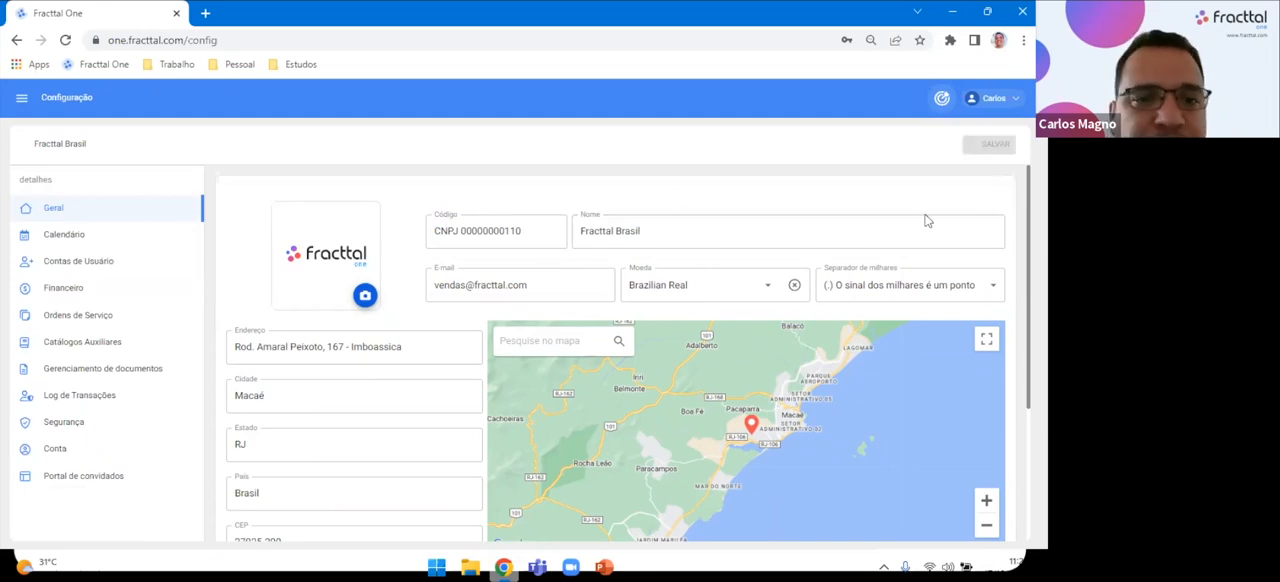
Open the Calendário settings and review the registered Feriados from first to last.
left_click(85, 242)
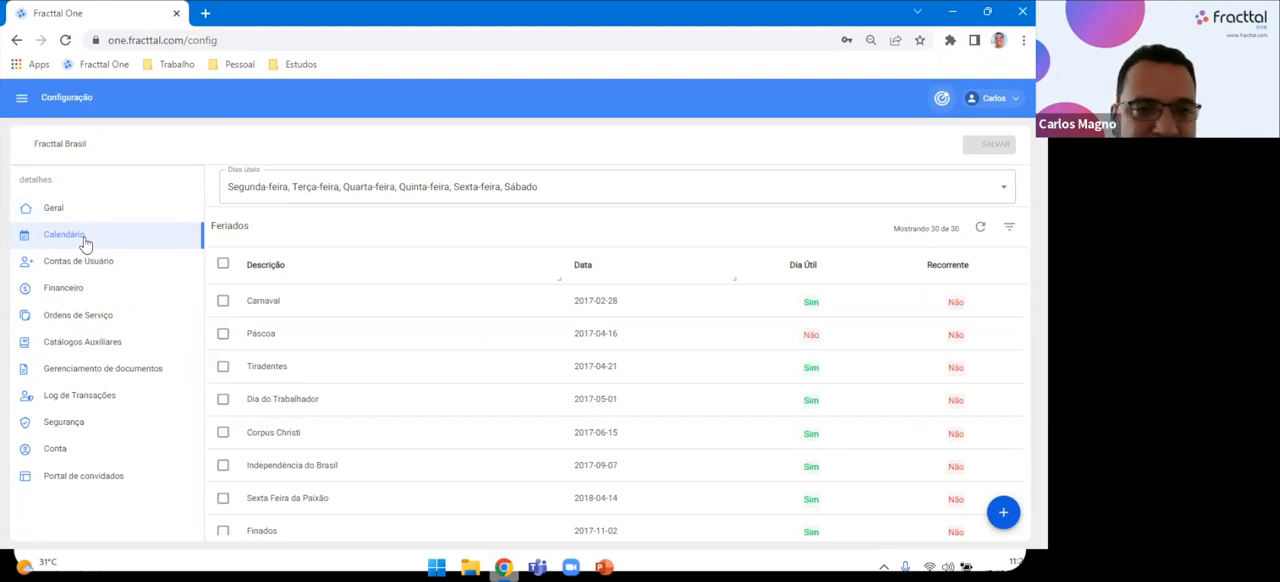
scroll(338, 423, "down", 4)
scroll(338, 428, "down", 5)
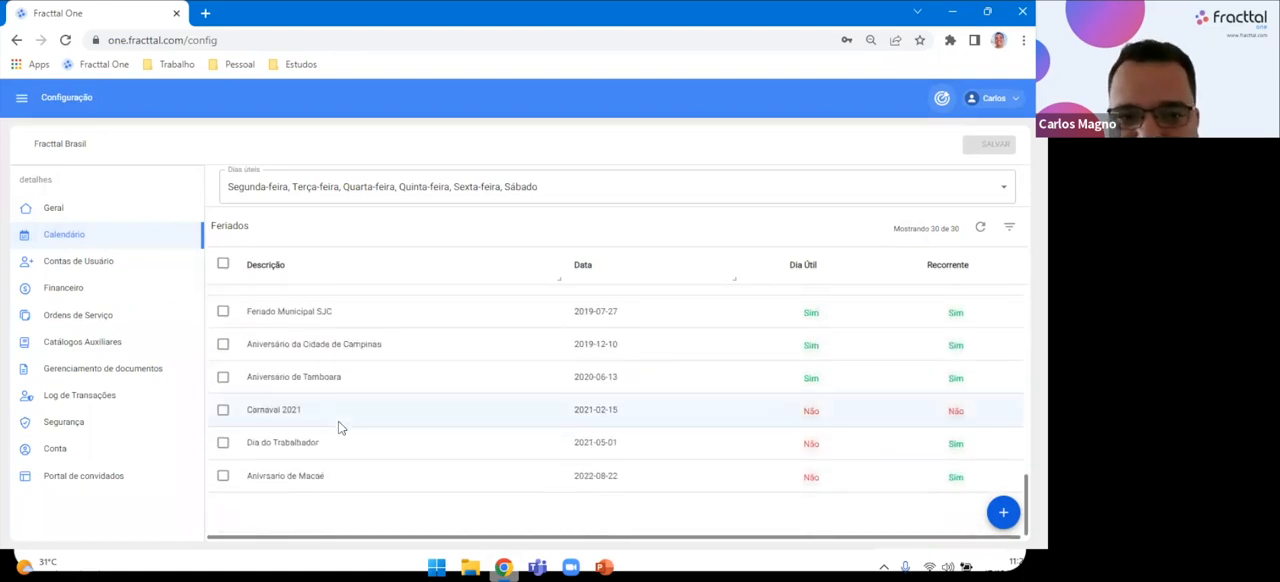
scroll(338, 428, "up", 9)
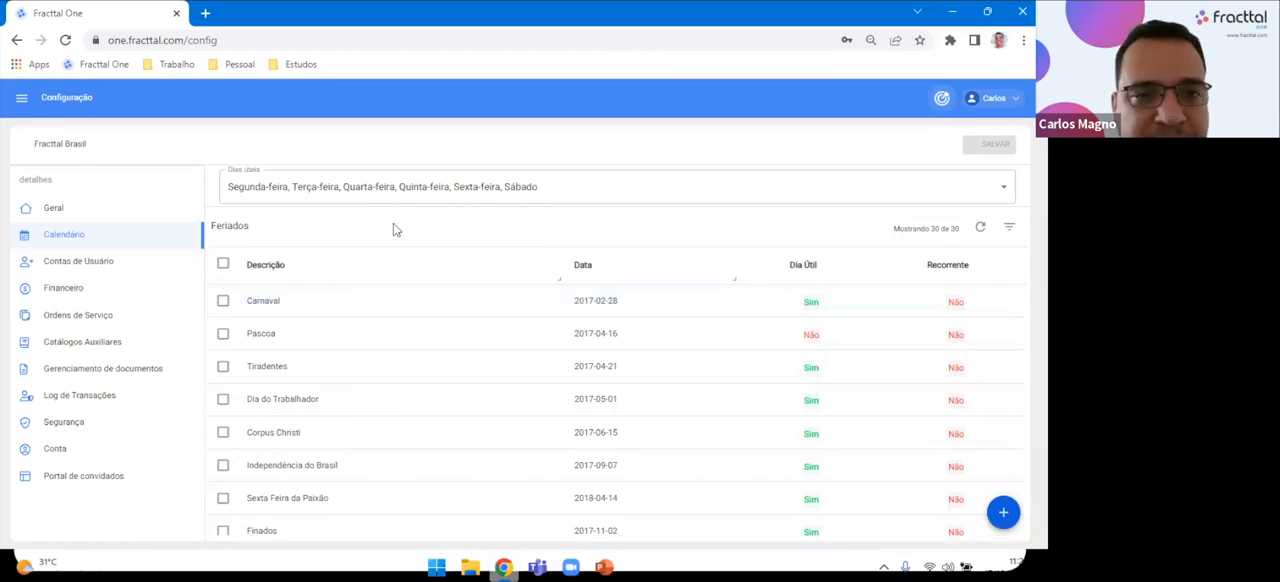
Remove Sábado from the Dias úteis, save the calendar and recheck the selected weekdays.
left_click(584, 192)
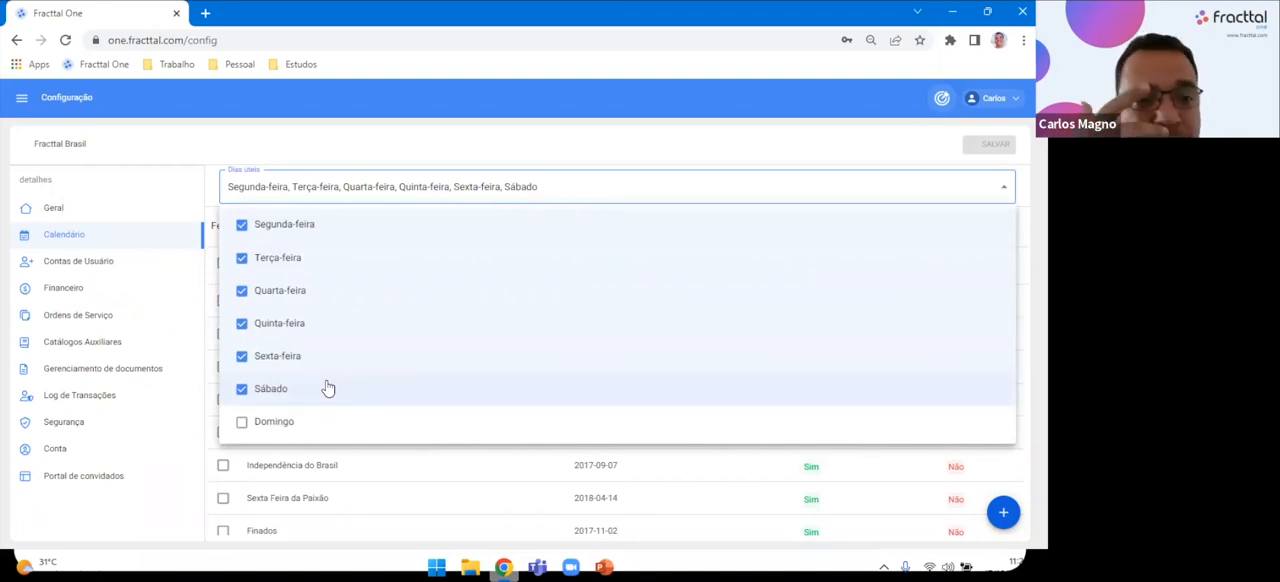
left_click(240, 390)
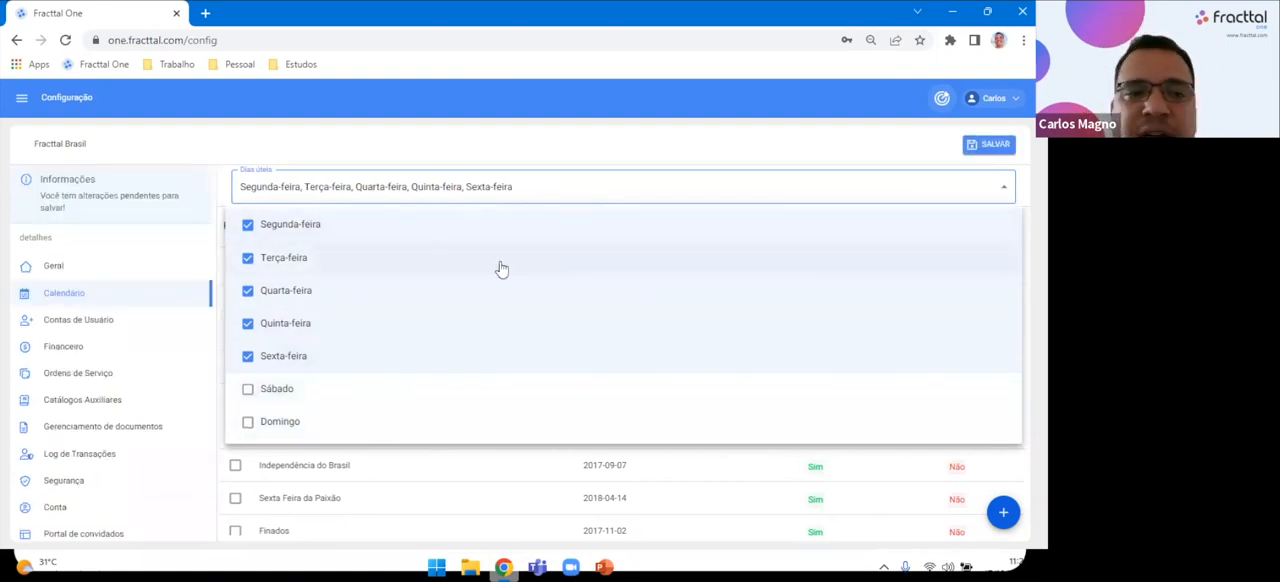
left_click(980, 149)
left_click(989, 144)
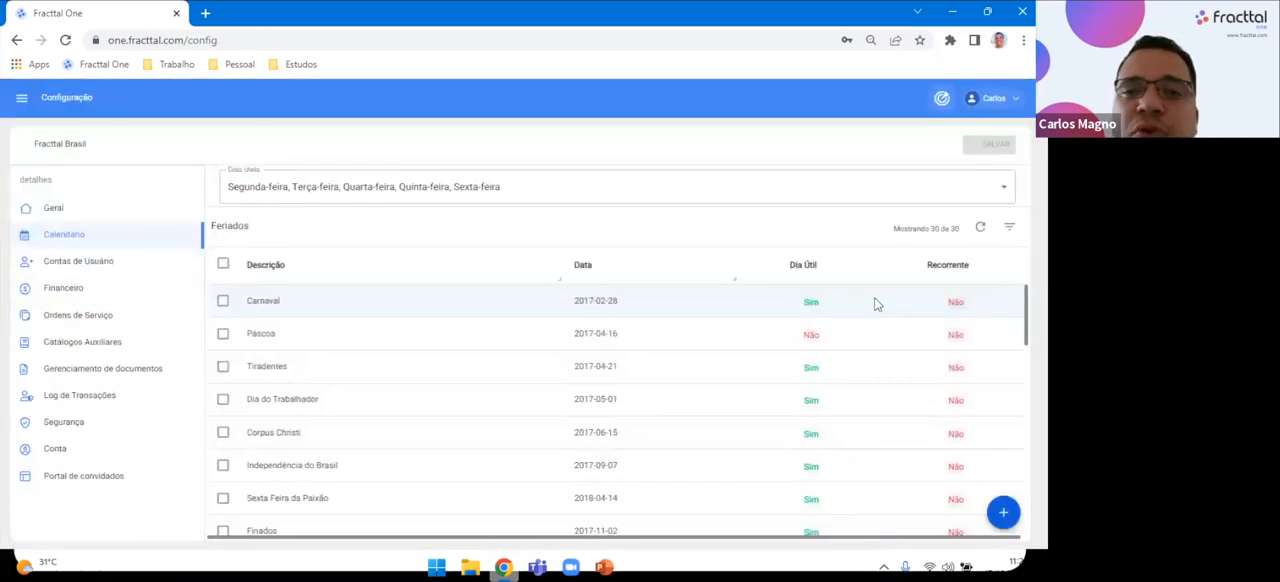
left_click(523, 197)
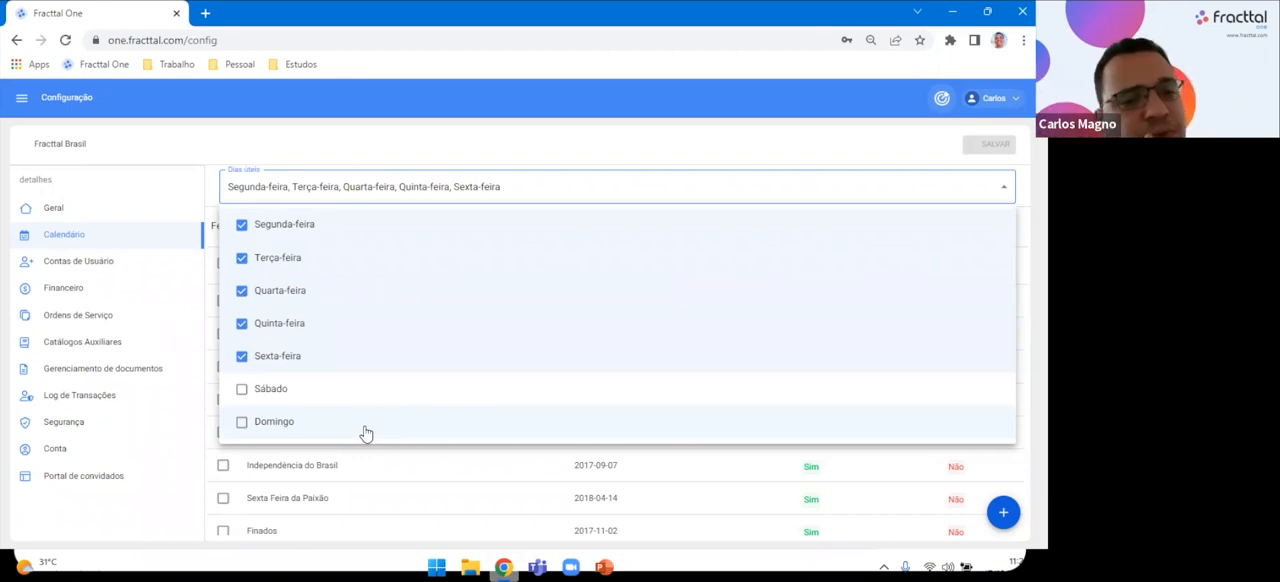
left_click(548, 157)
Start a new holiday described as "Dia do trabalho" and mark it as Recorrente.
scroll(494, 465, "down", 2)
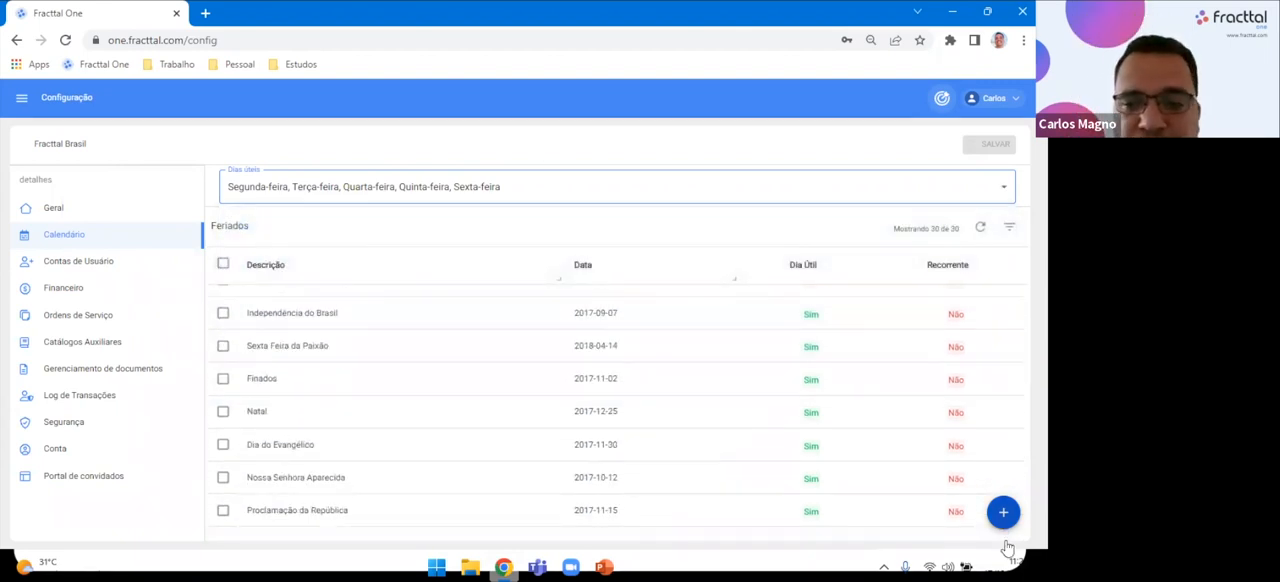
left_click(1003, 512)
left_click(799, 204)
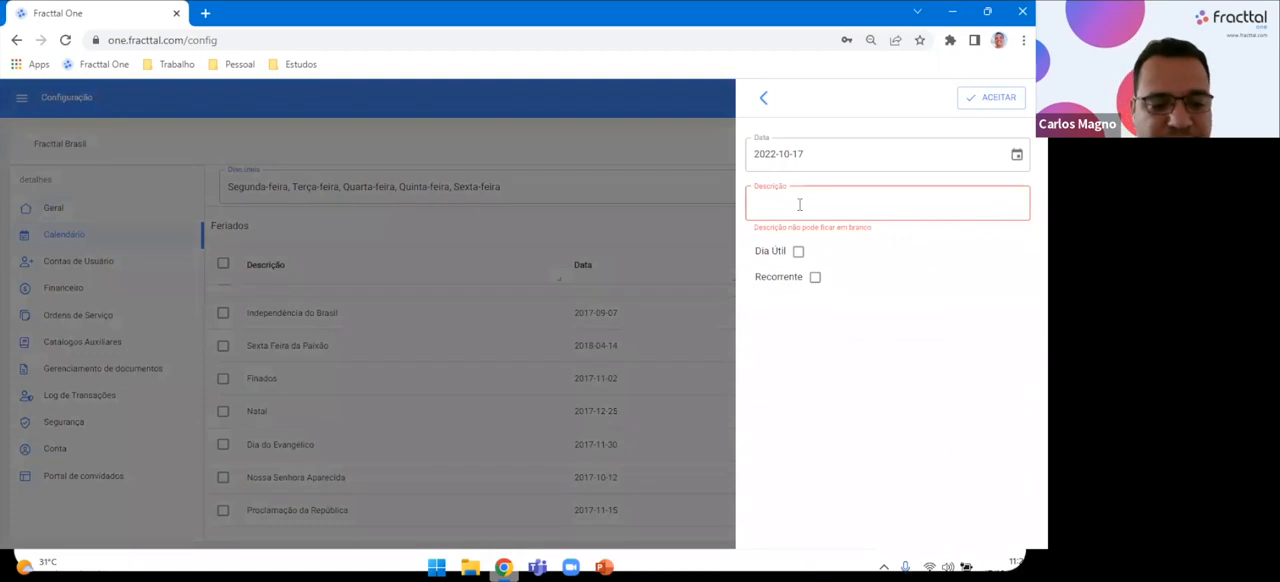
type("Dia do trabalho")
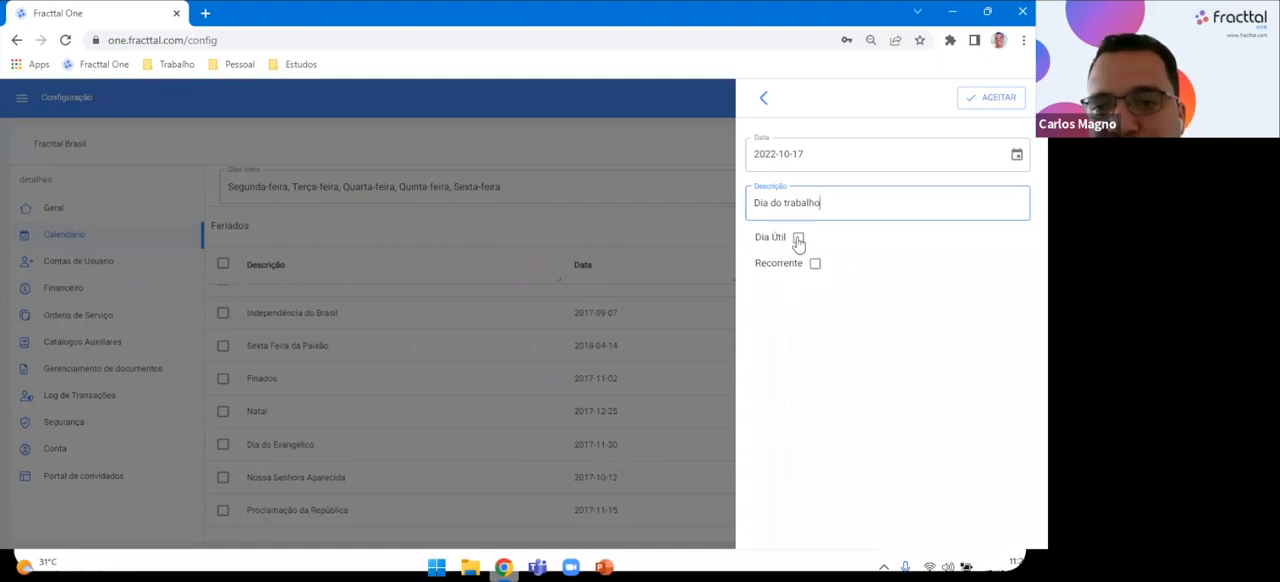
left_click(815, 264)
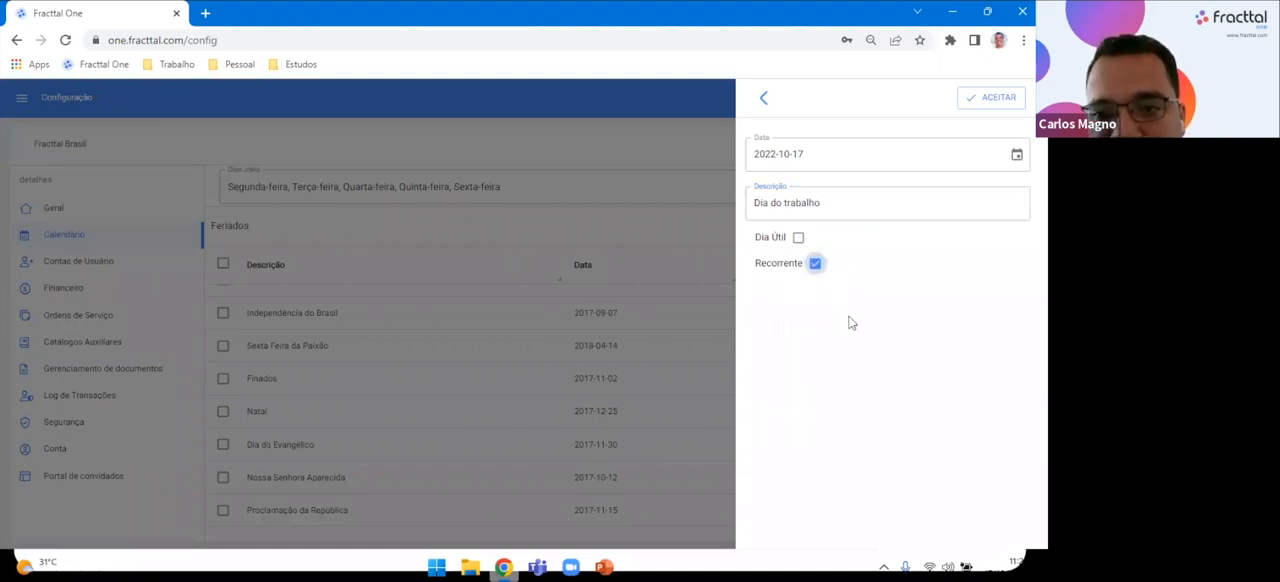
Set the new holiday's date to 2022-05-01, accept it and save the calendar.
left_click(1016, 158)
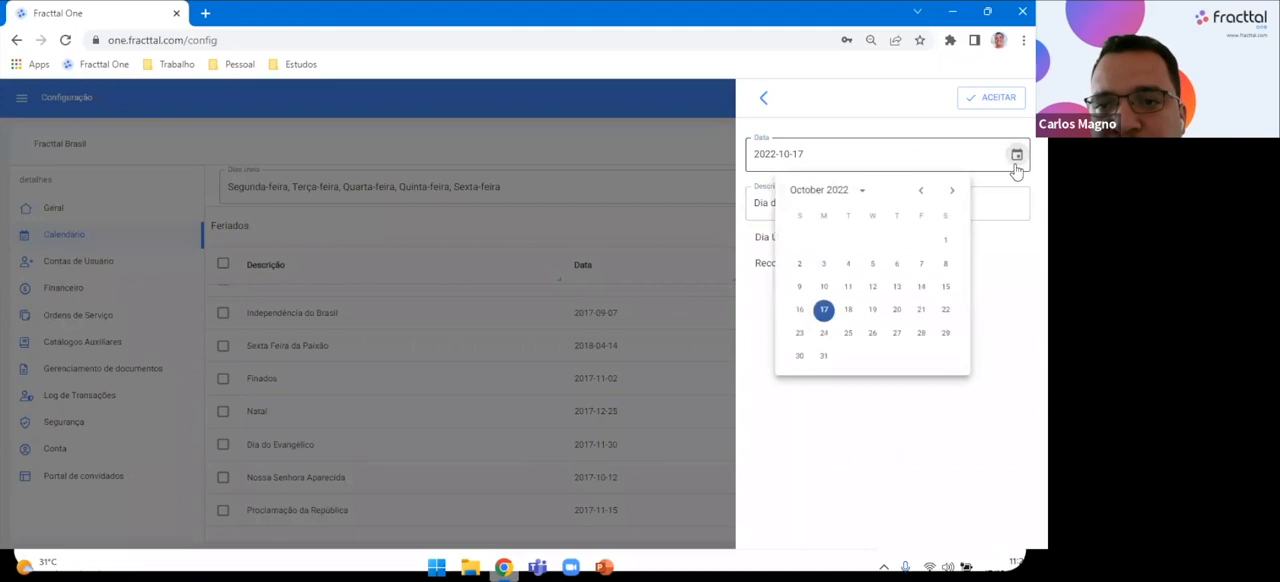
left_click(921, 190)
left_click(921, 191)
left_click(921, 191)
left_click(921, 191)
left_click(921, 191)
left_click(921, 191)
left_click(949, 191)
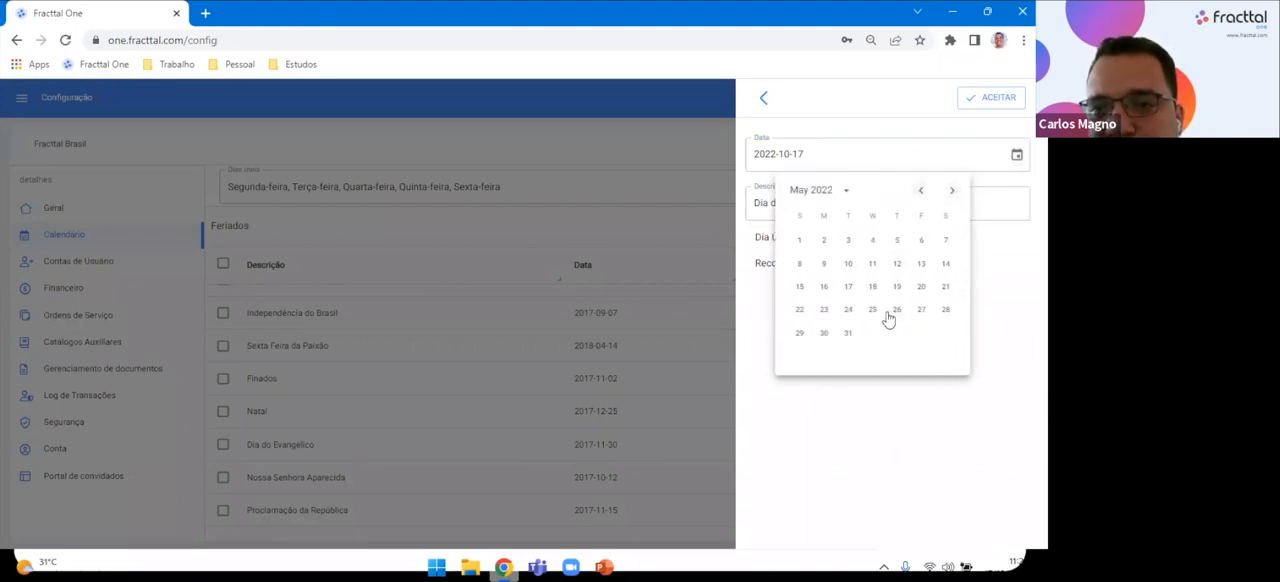
left_click(799, 240)
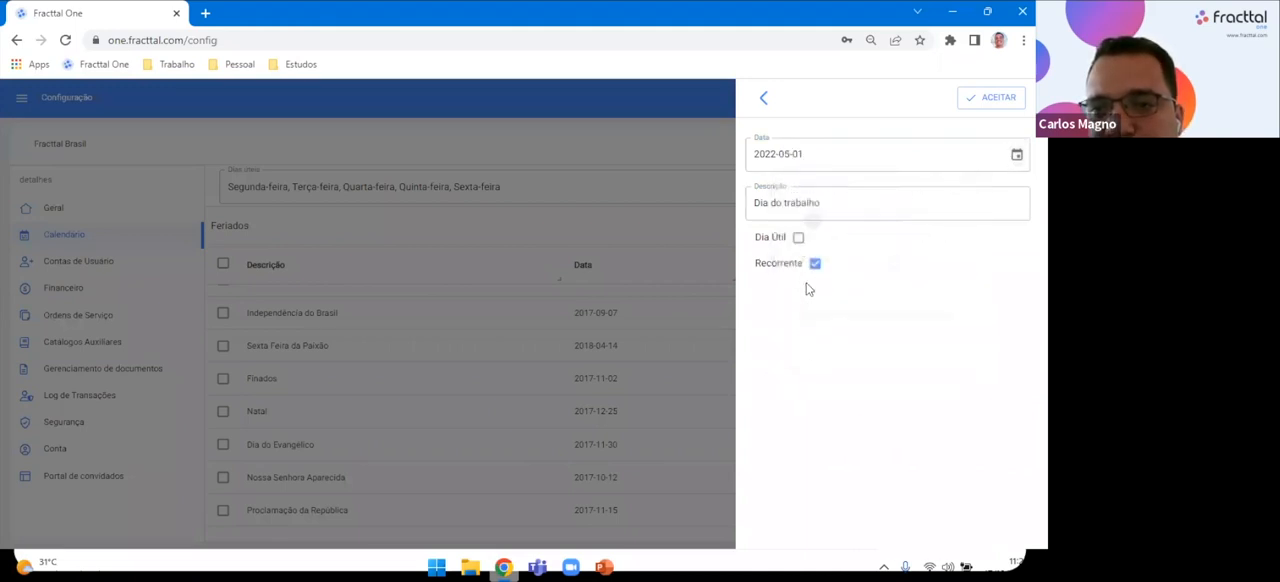
left_click(983, 100)
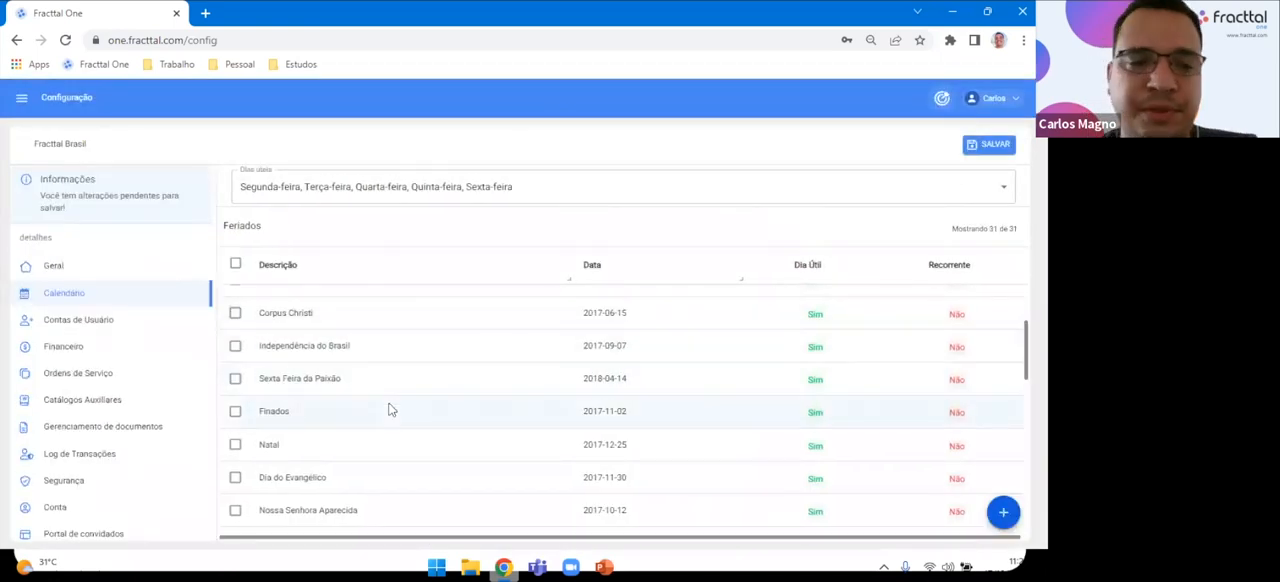
left_click(990, 146)
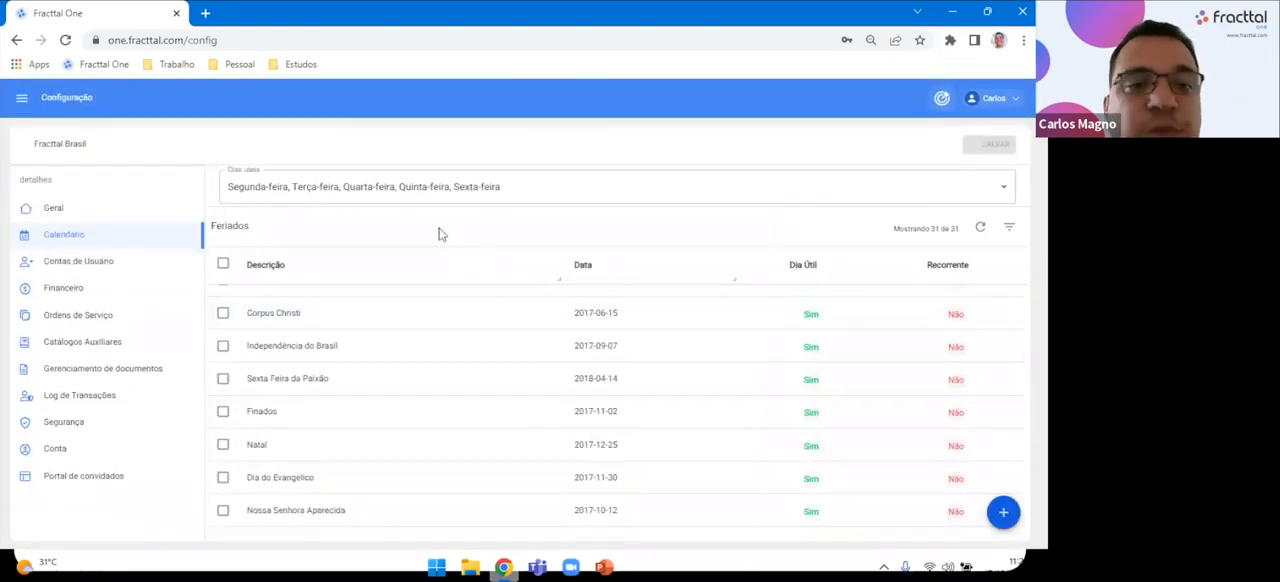
Recheck the Dias úteis options, and view the Impostos and Taxa de cambio lists in the Financeiro settings.
left_click(449, 193)
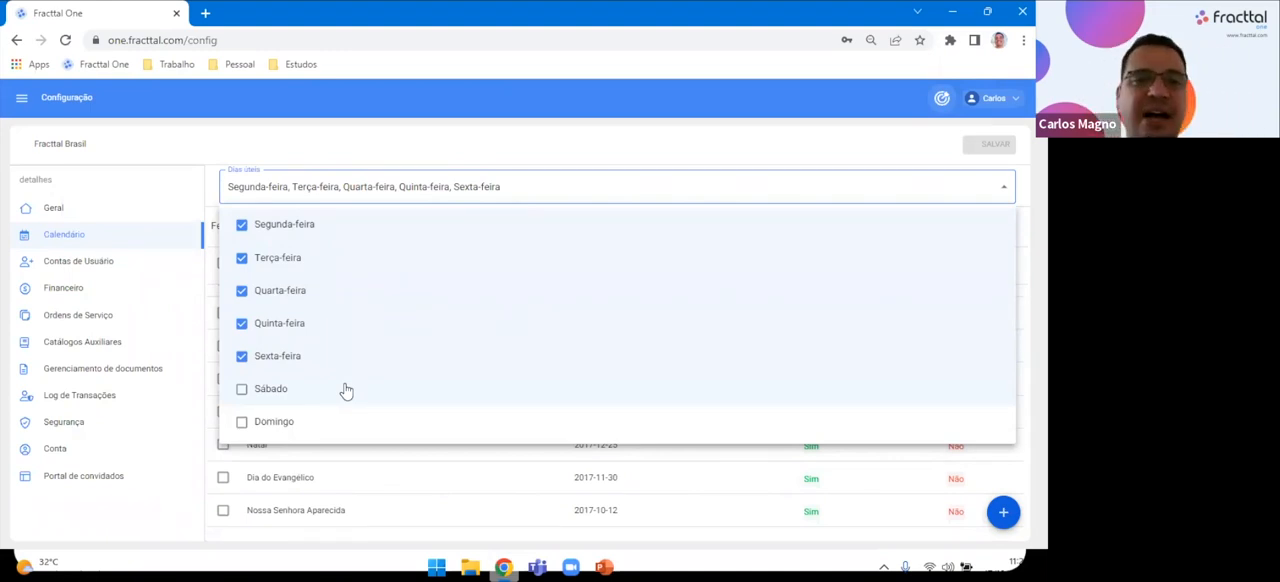
left_click(497, 157)
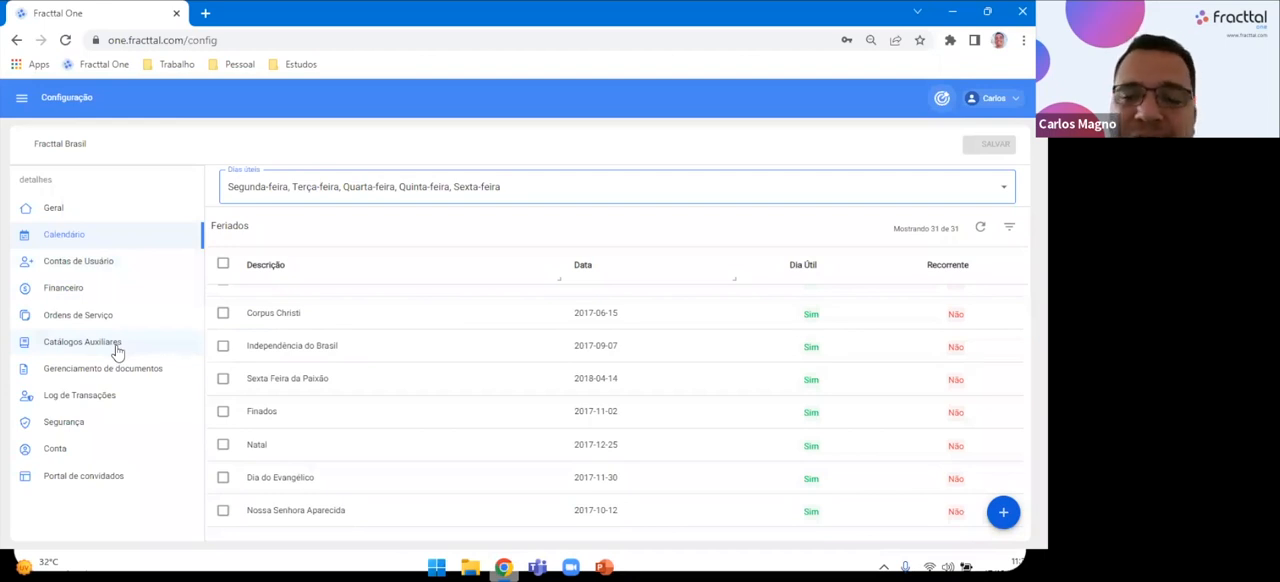
left_click(96, 291)
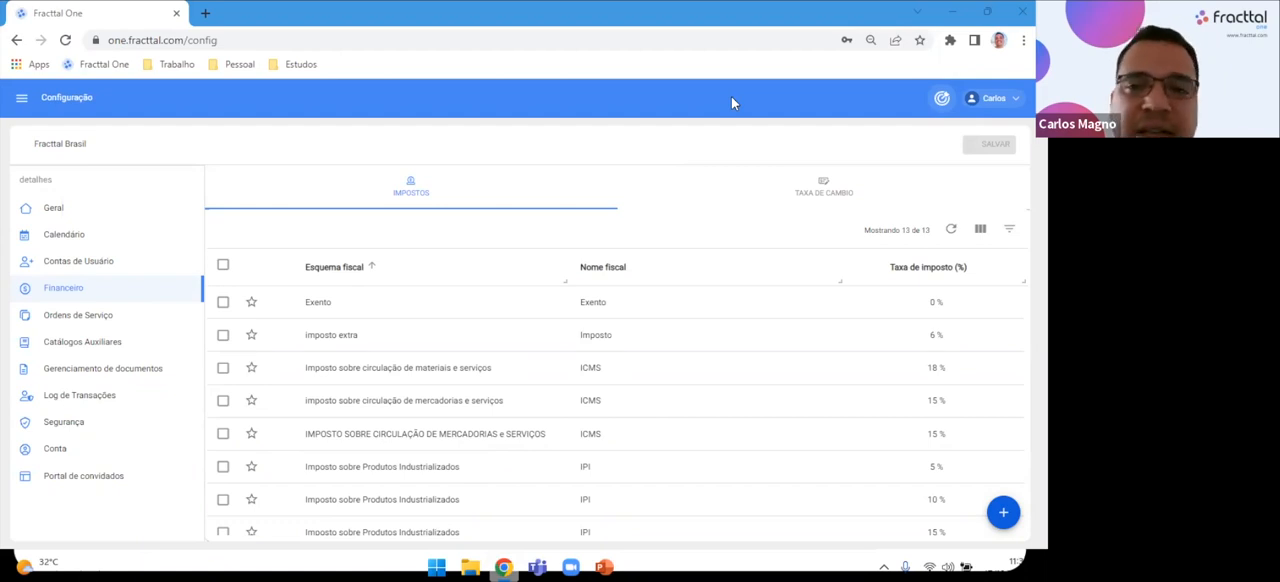
left_click(811, 217)
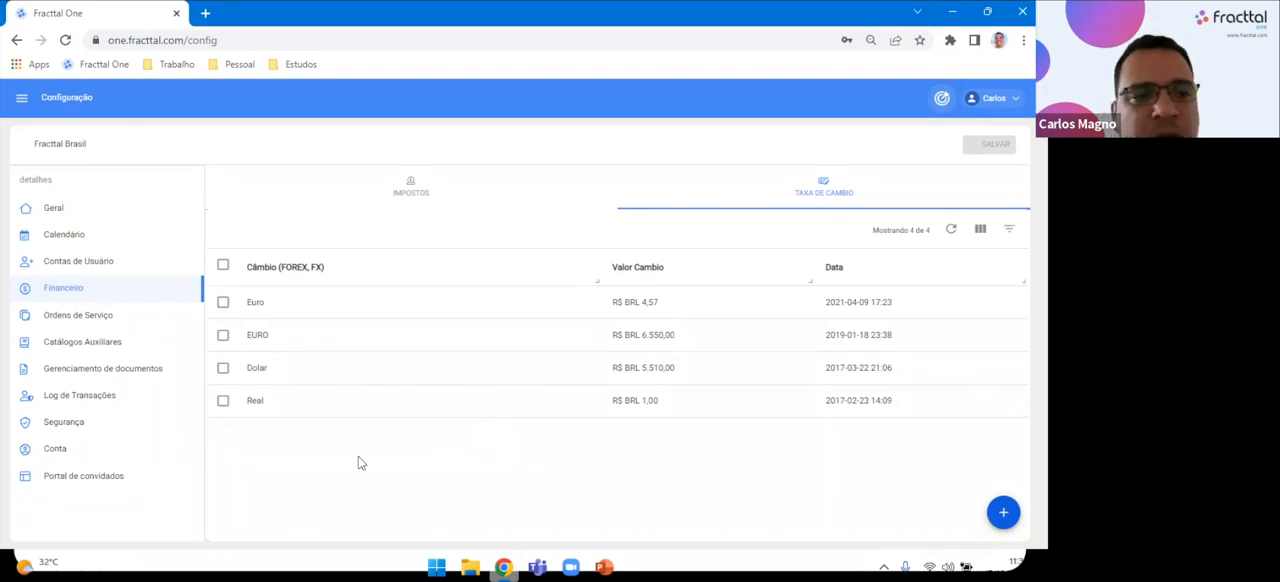
Open the Ordens de Serviço settings and examine the OSs ID Prefixo field, keeping it as OS-.
left_click(121, 320)
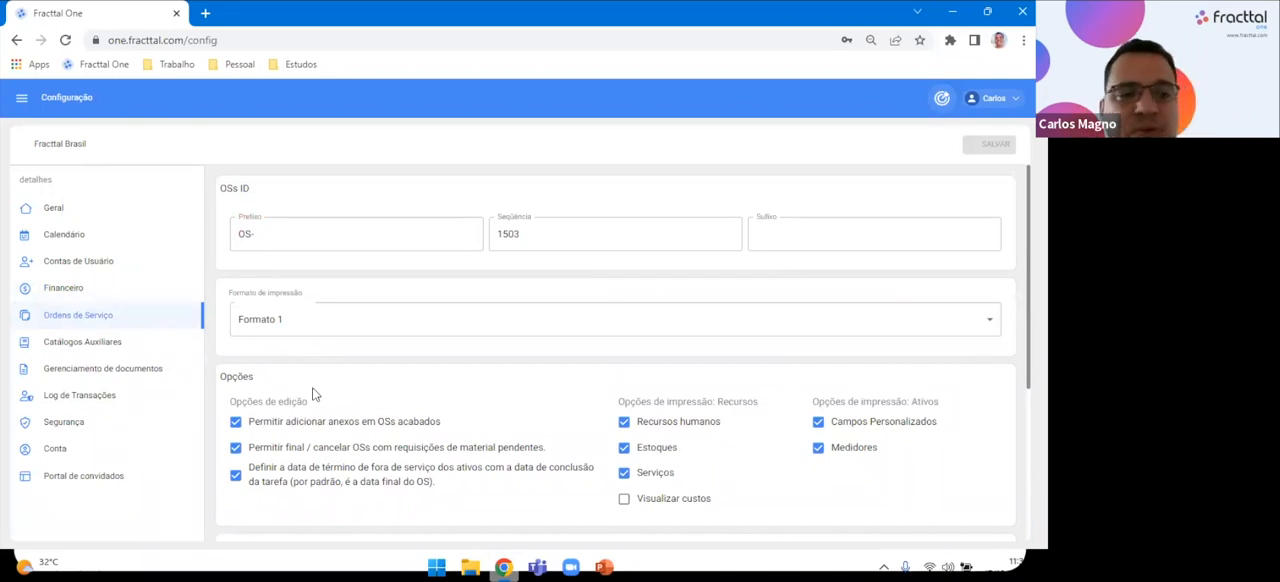
left_click(290, 233)
key("BackSpace")
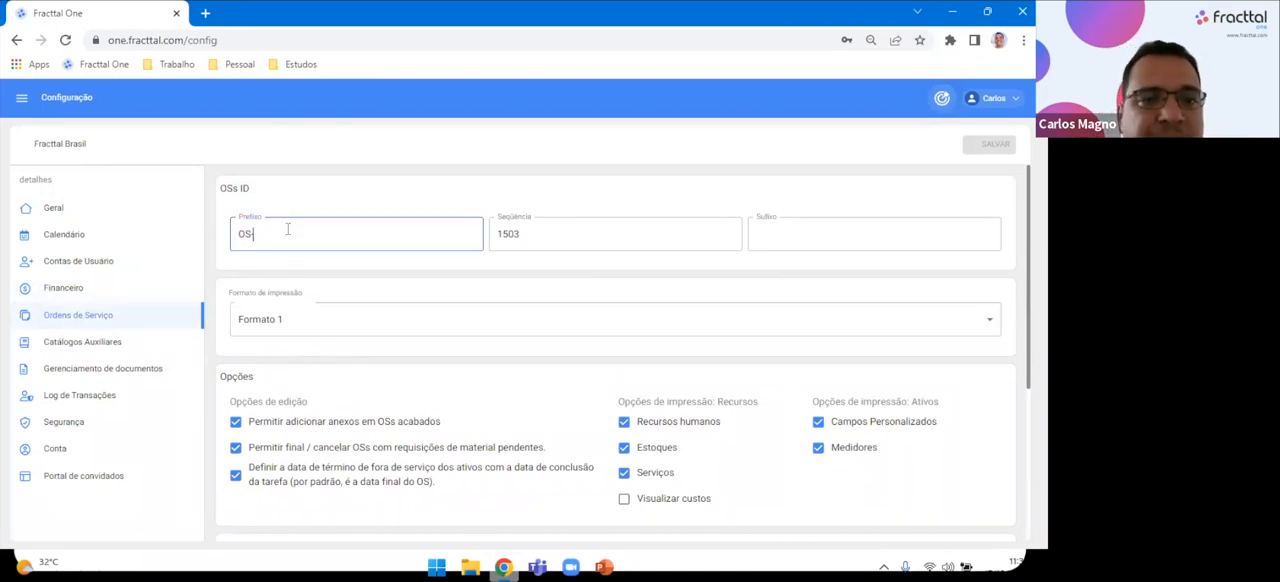
type("-")
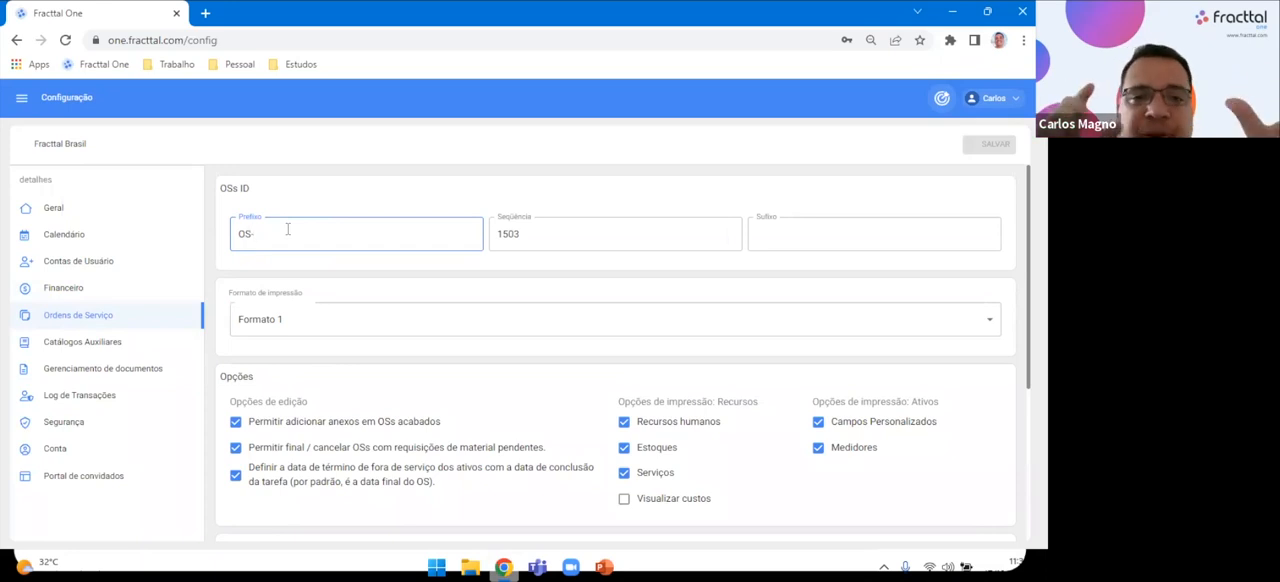
Try replacing the OSs ID Prefixo with other letters, and restore it to OS-.
key("BackSpace")
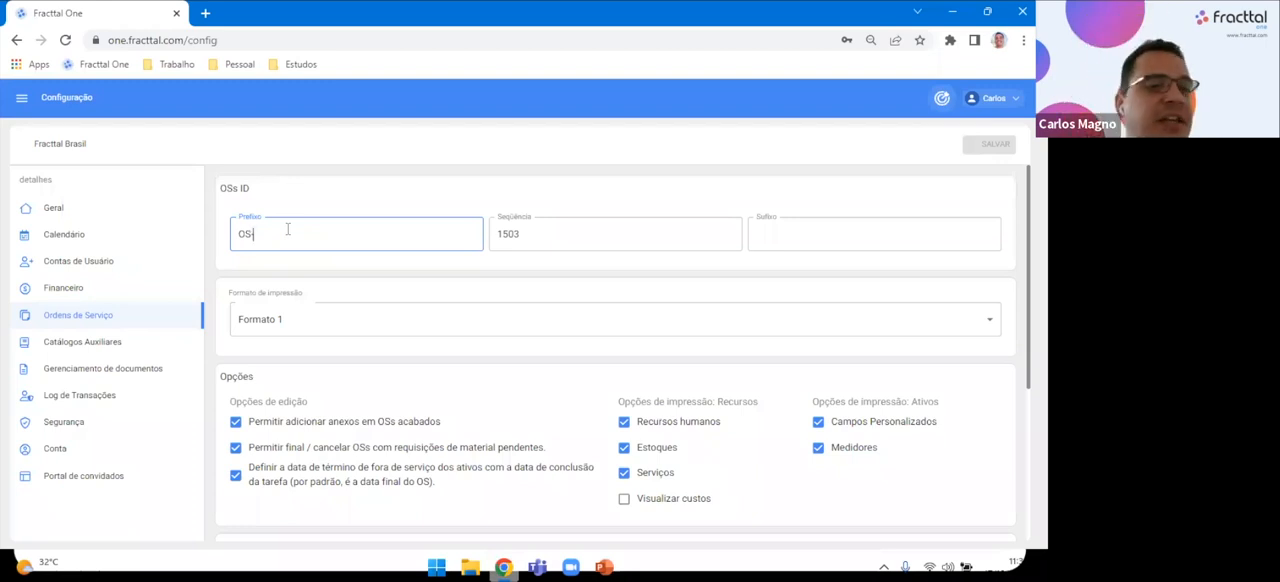
type("-")
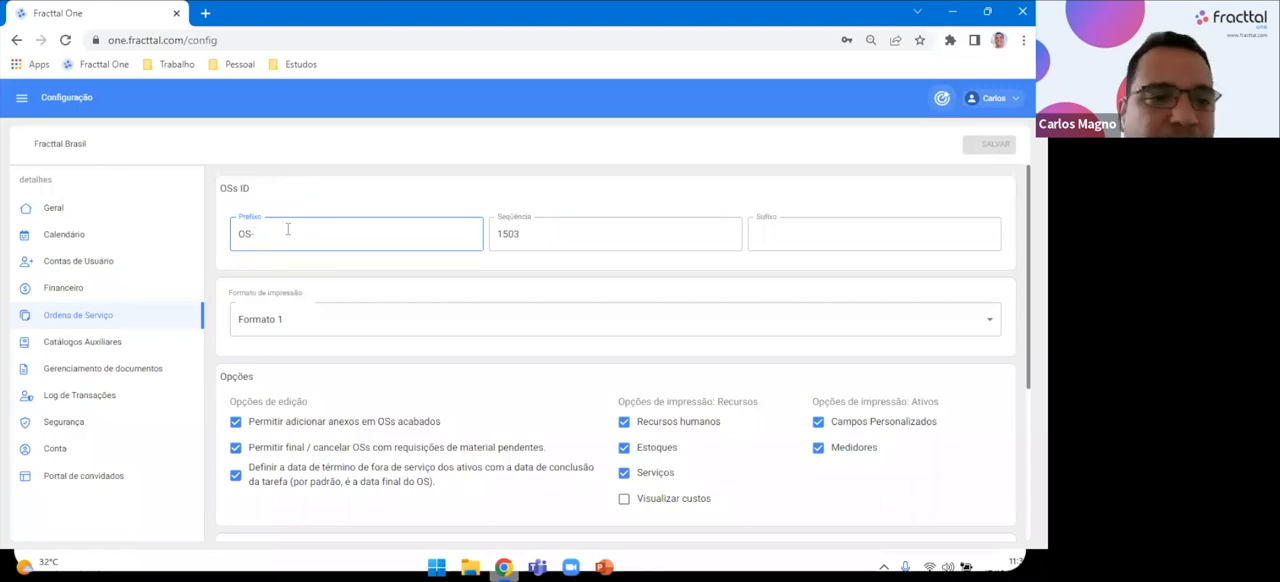
key("BackSpace")
key("BackSpace")
key("BackSpace")
type("M")
key("BackSpace")
type("S")
key("BackSpace")
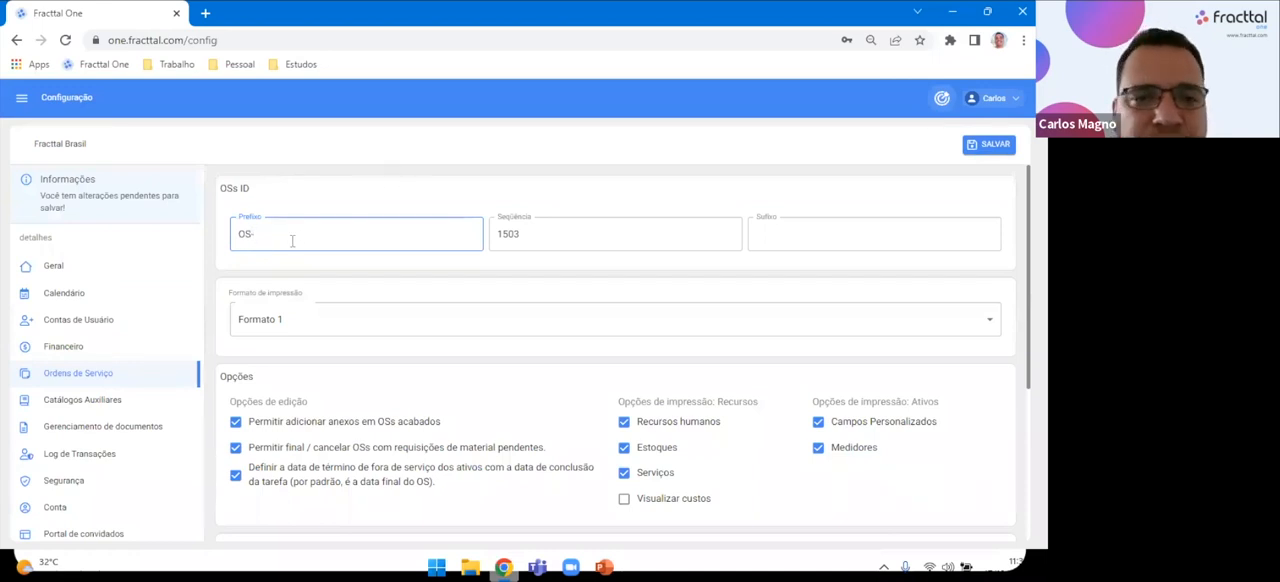
Examine the Seqüência and Sufixo fields of the OSs ID without changing their contents.
double_click(494, 240)
left_click(520, 234)
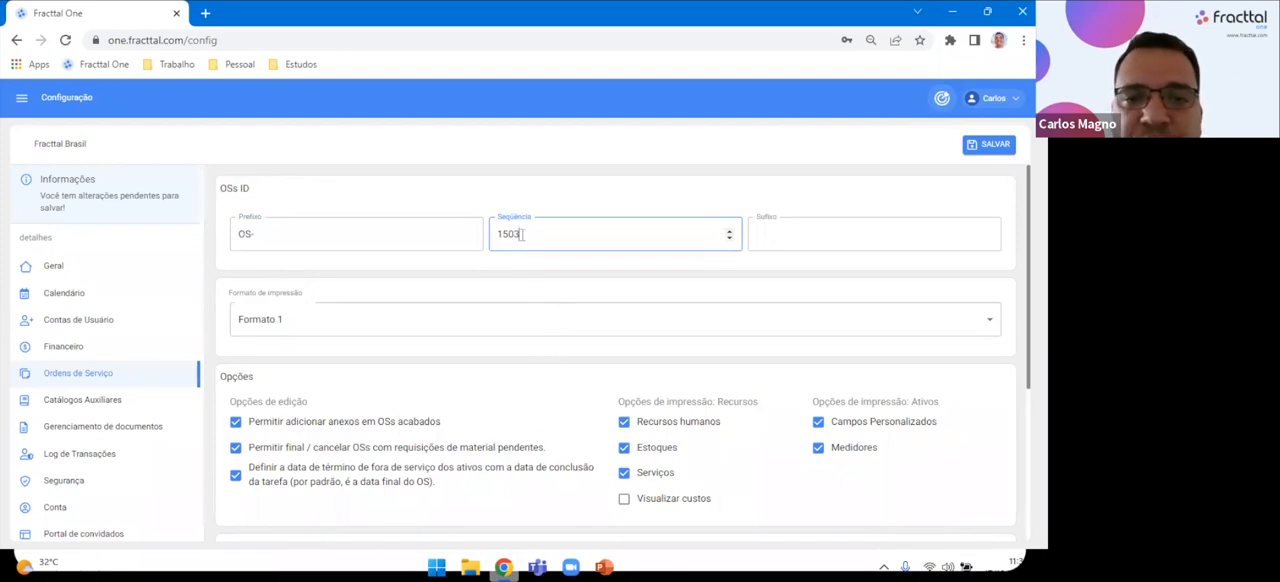
left_click_drag(541, 234, 494, 240)
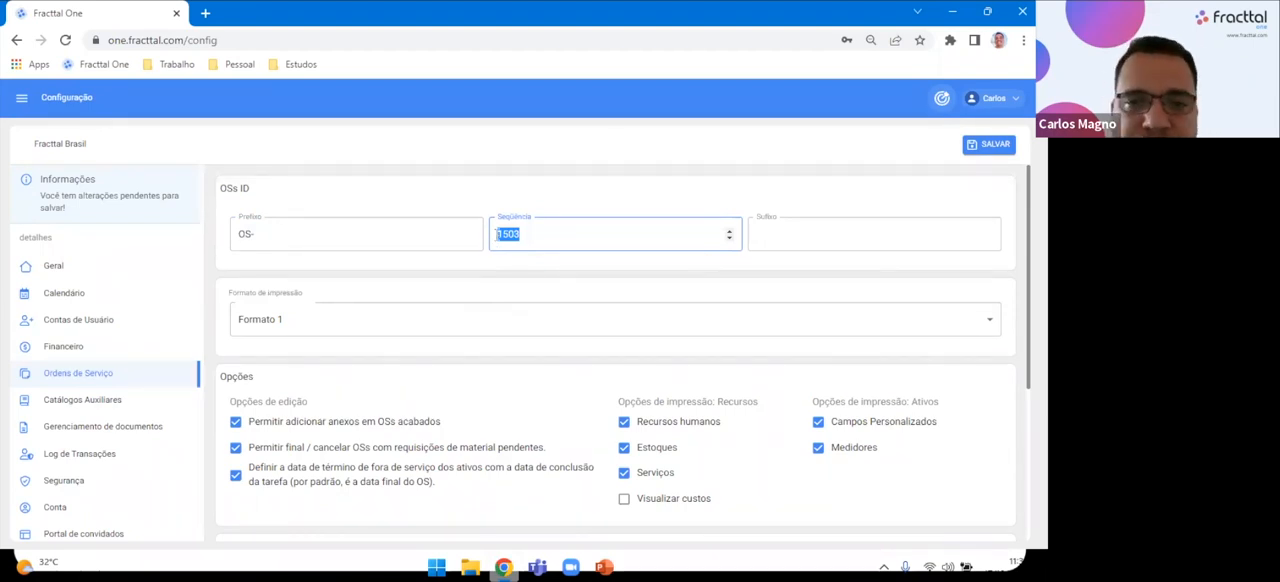
left_click(498, 193)
left_click_drag(539, 231, 452, 241)
left_click(521, 202)
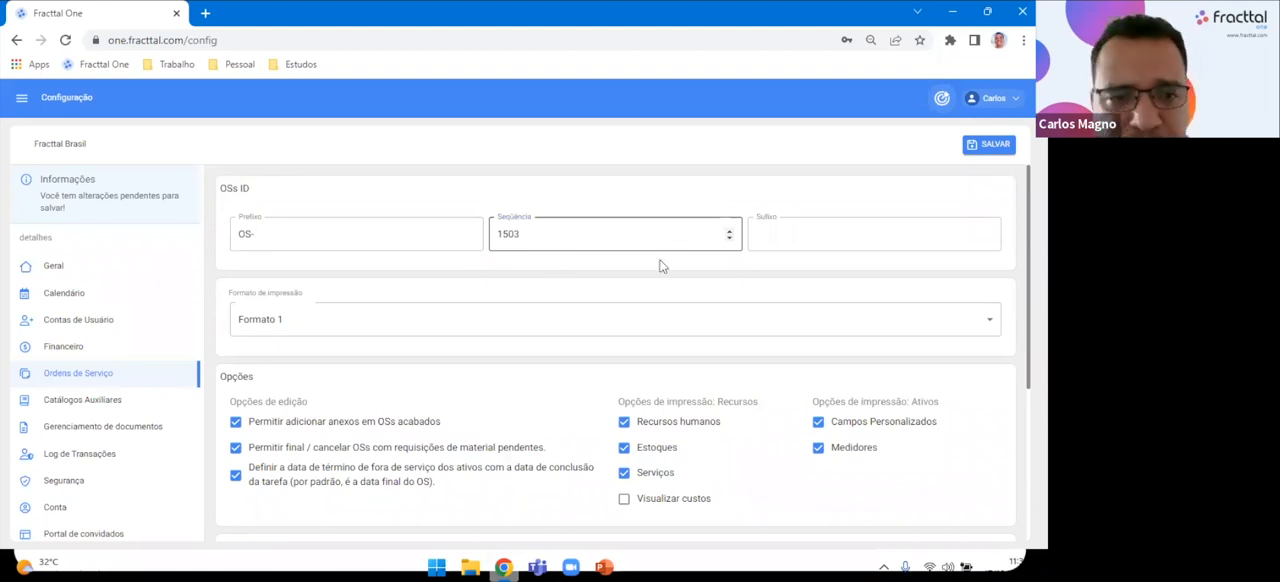
left_click(786, 239)
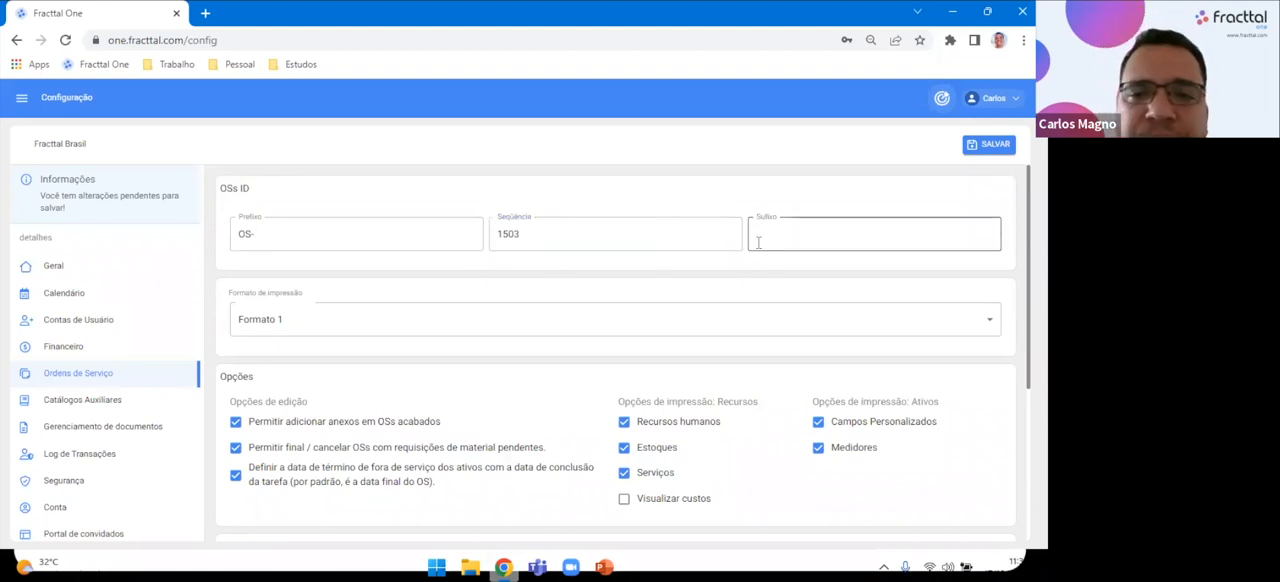
View the available Formato de impressão choices, keep Formato 1, and look over the Opções and Outras opções settings.
scroll(473, 281, "down", 1)
left_click(312, 252)
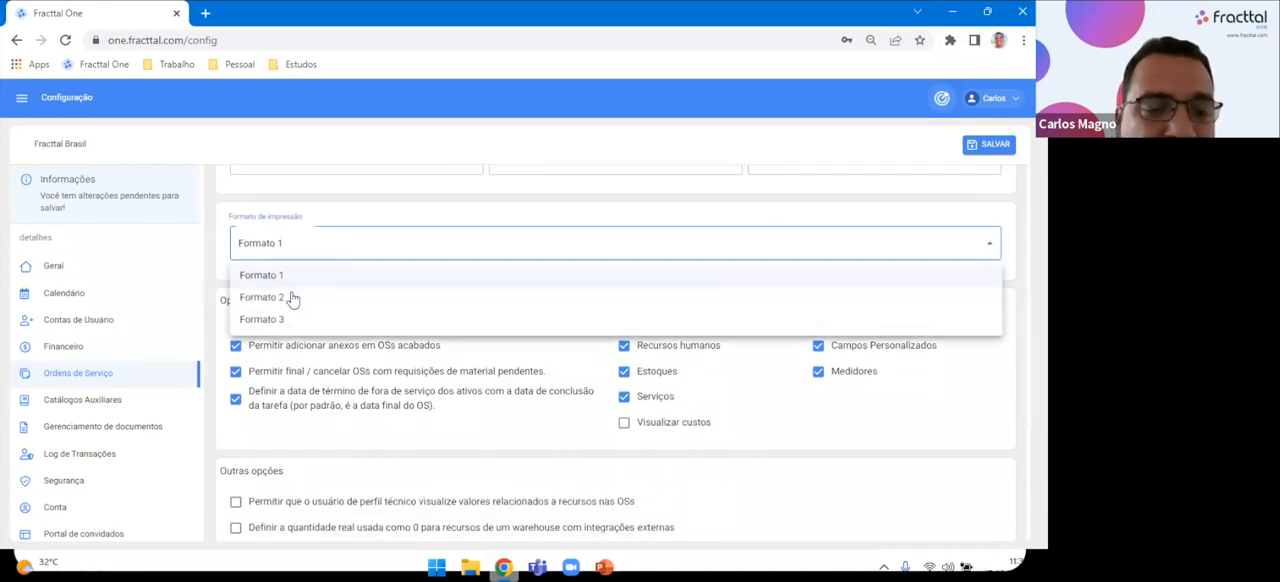
left_click(314, 216)
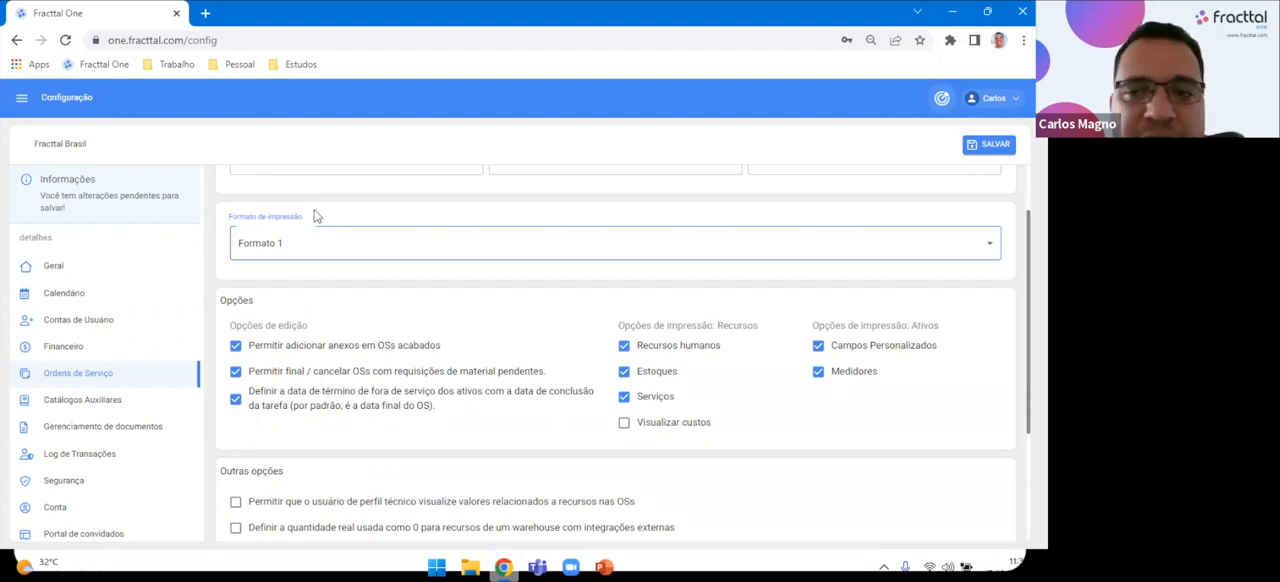
left_click(335, 262)
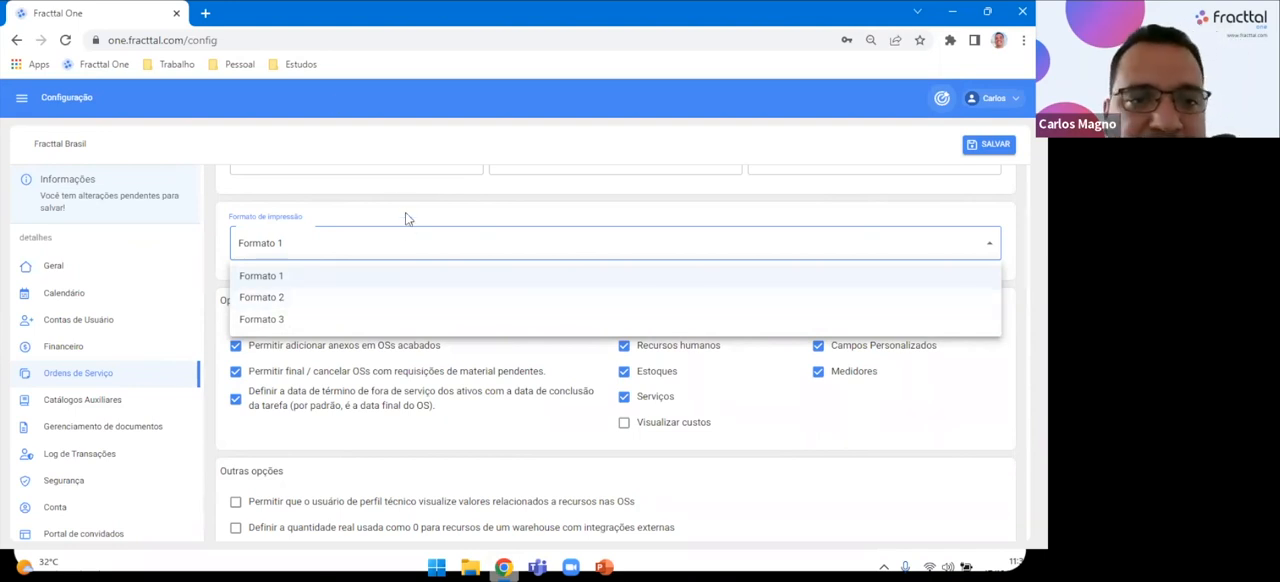
left_click(518, 274)
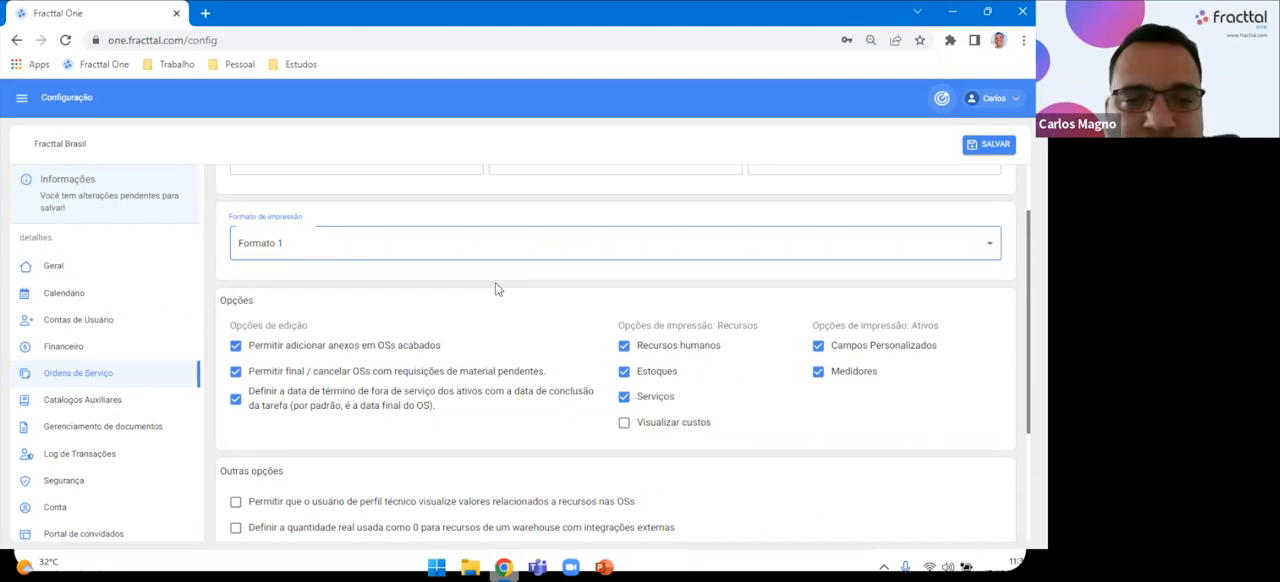
scroll(487, 340, "down", 1)
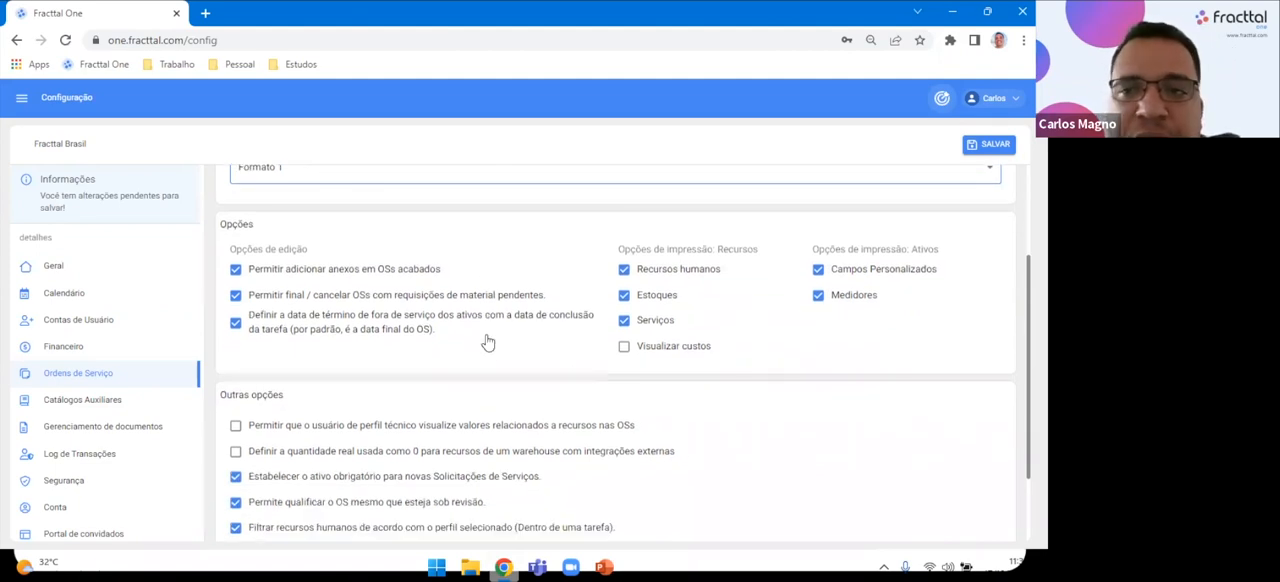
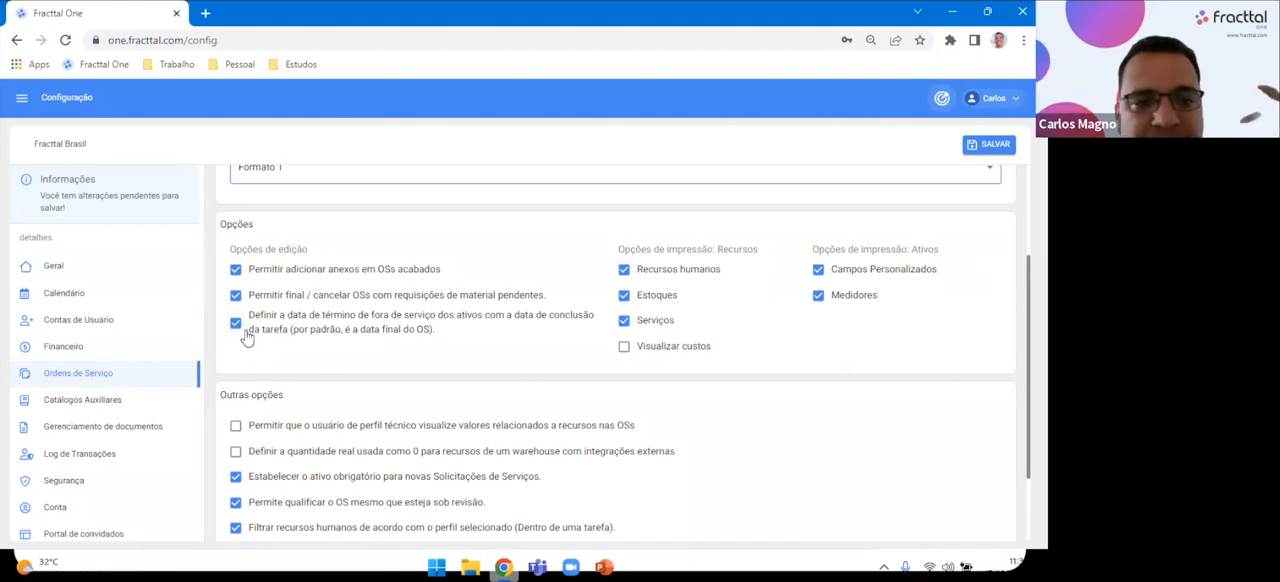
Toggle the option for the assets' out-of-service end date off and back on, and look over the Outras opções settings.
left_click(237, 324)
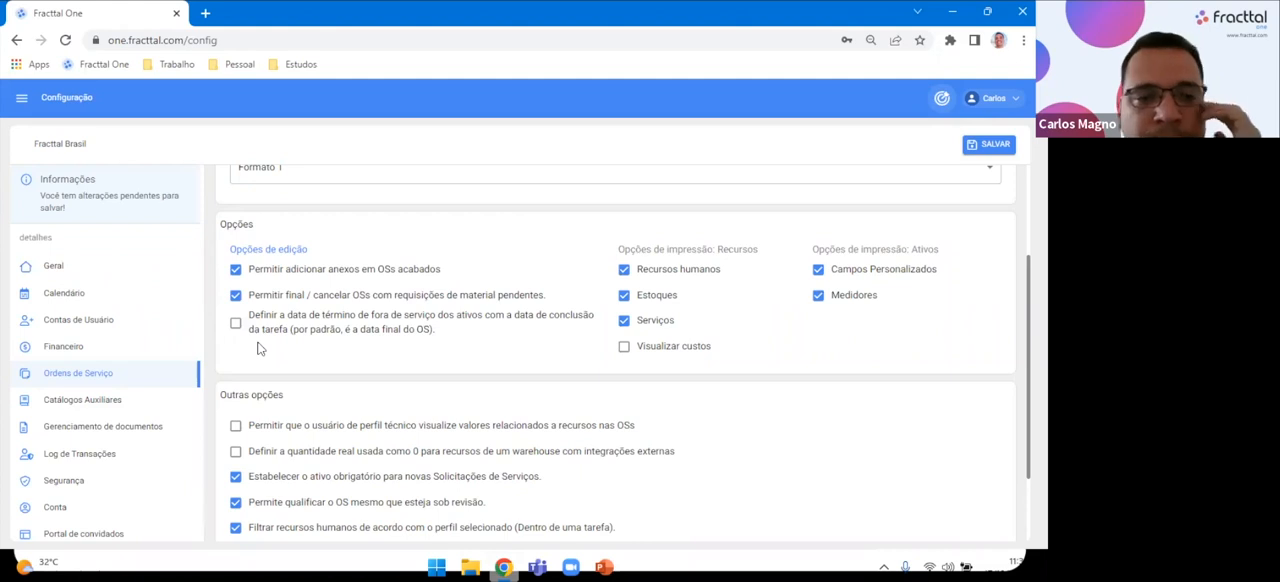
left_click(235, 333)
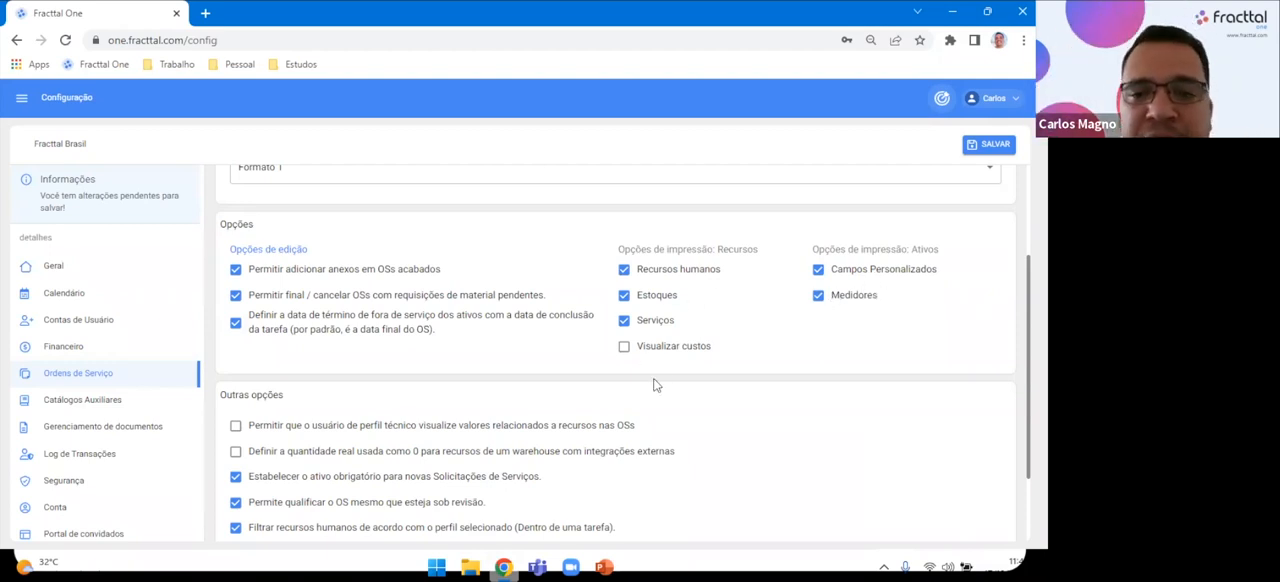
scroll(675, 430, "down", 1)
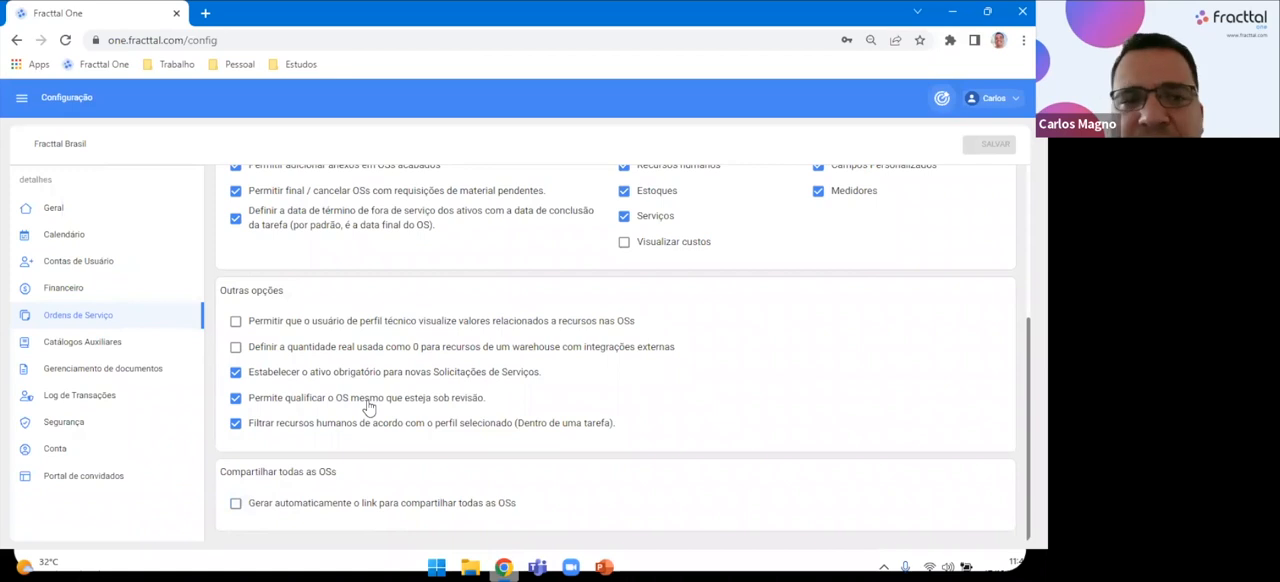
scroll(366, 407, "up", 3)
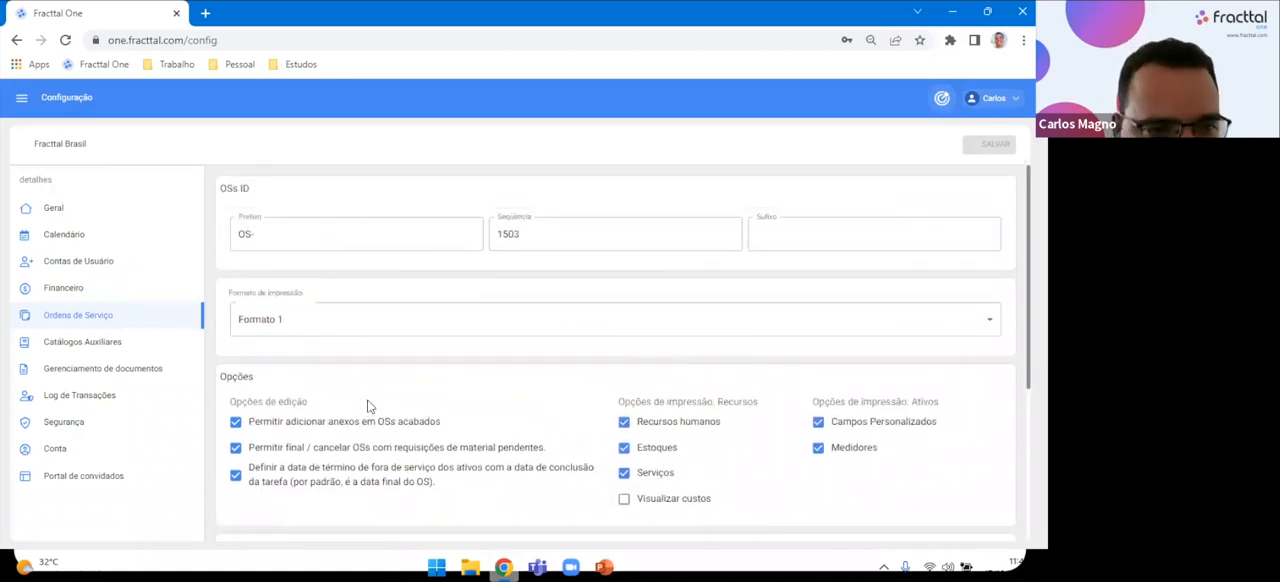
Open Gerenciamento de documentos and look through the Garantias and Documentação summary and the document list.
left_click(110, 378)
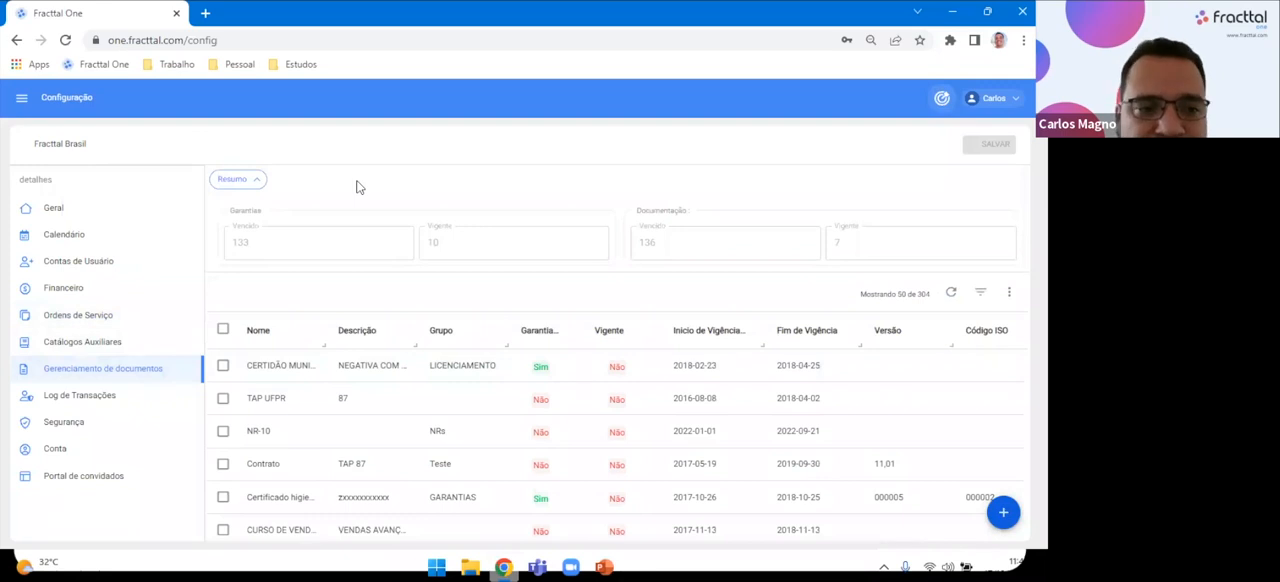
scroll(397, 383, "down", 5)
scroll(397, 383, "up", 5)
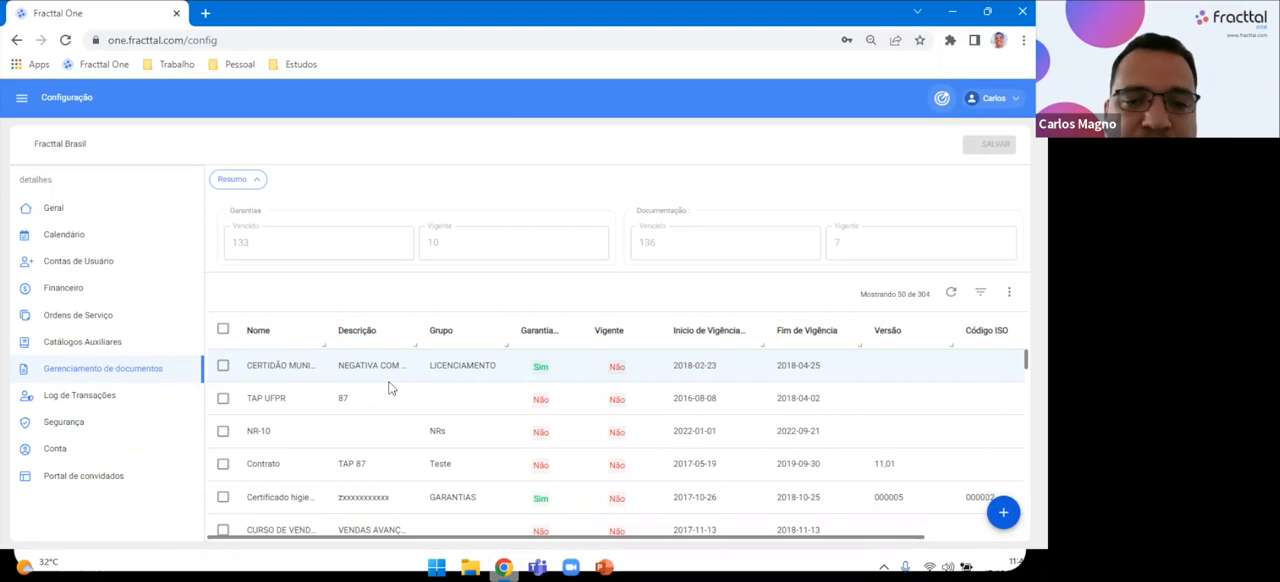
scroll(389, 428, "down", 5)
scroll(389, 428, "up", 5)
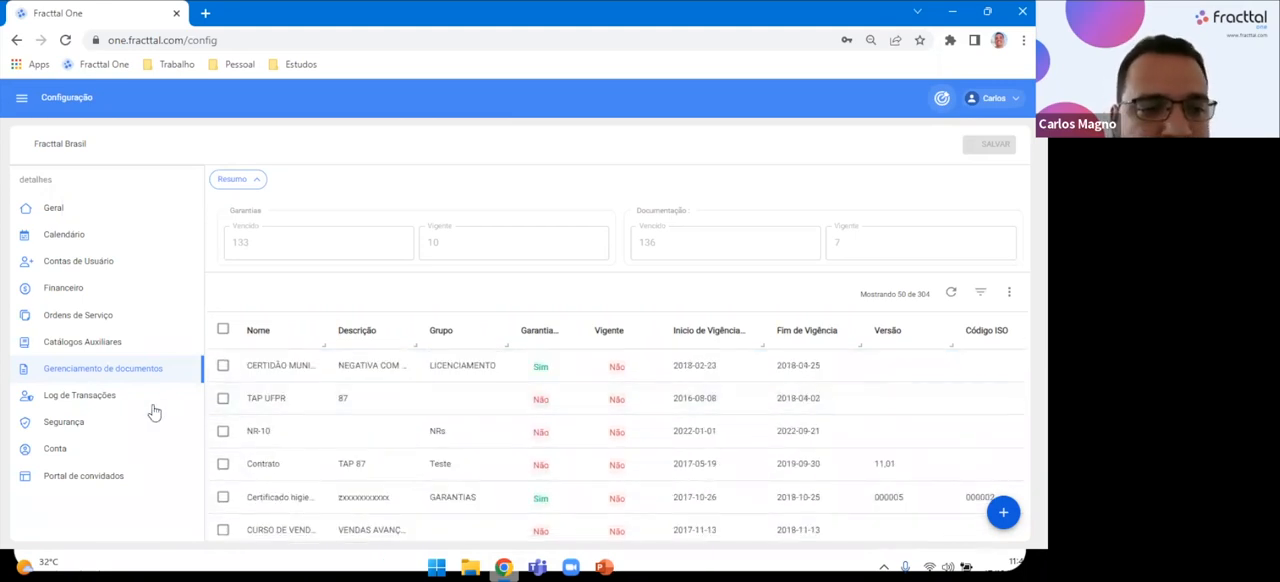
Open Log de Transações and examine the recorded actions across all columns, including Data and Endereço.
left_click(121, 396)
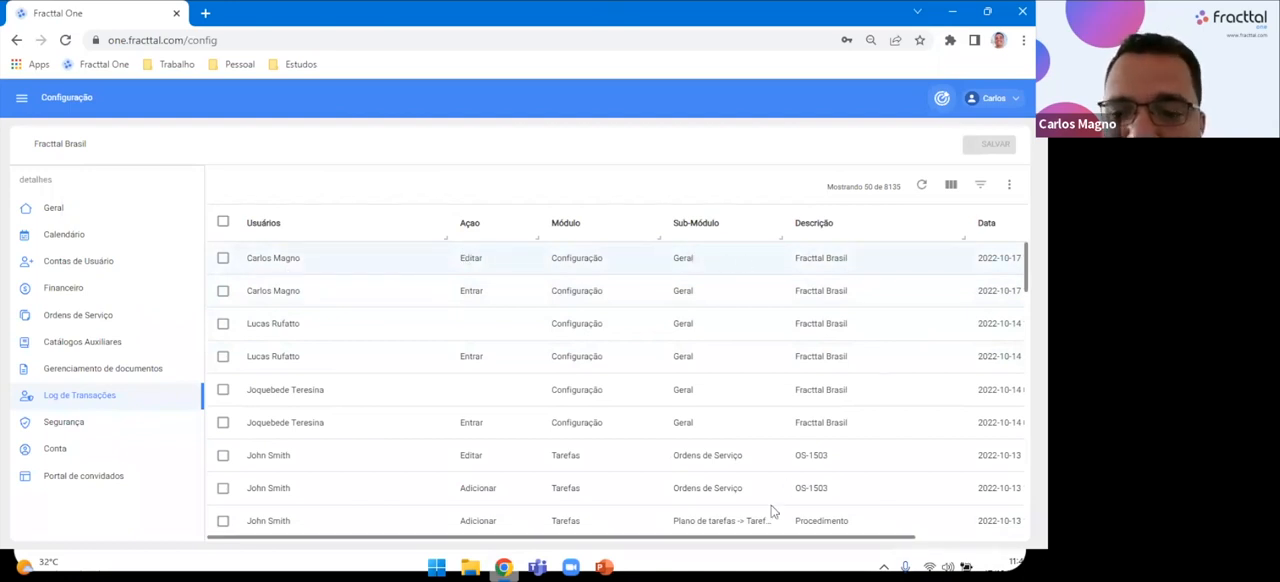
left_click_drag(770, 533, 895, 528)
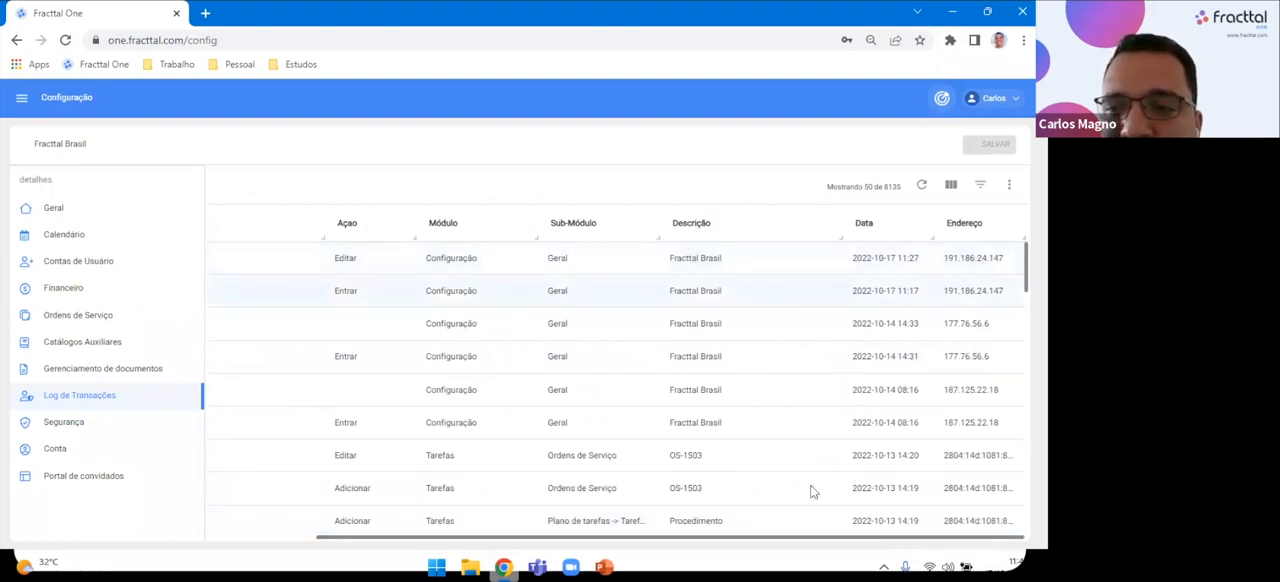
left_click_drag(855, 537, 437, 260)
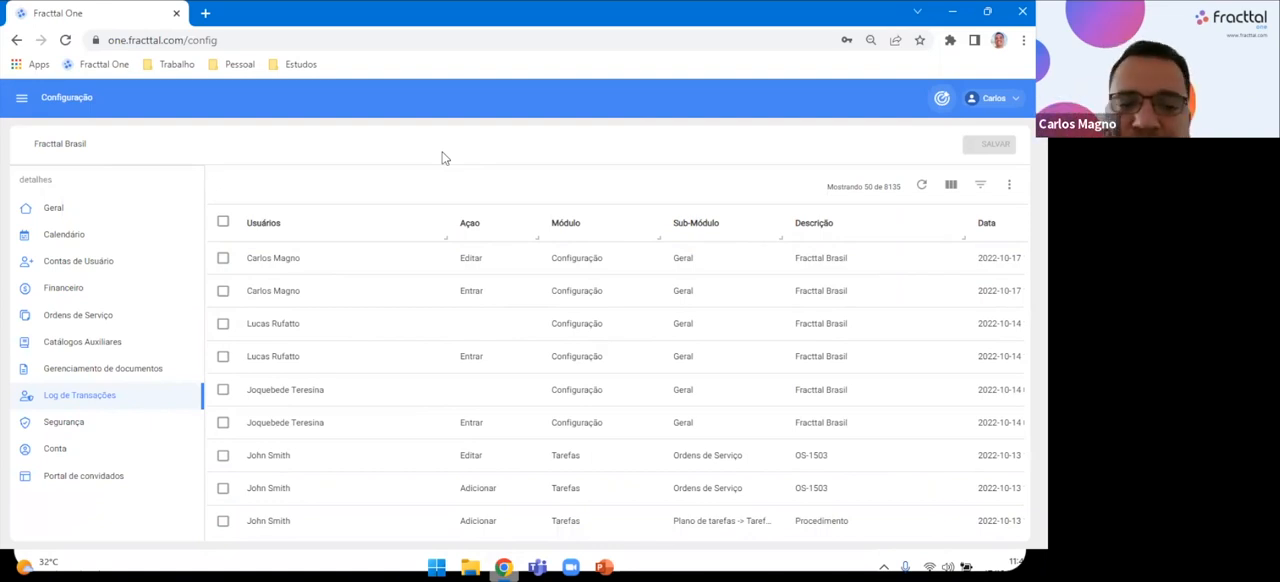
left_click(88, 400)
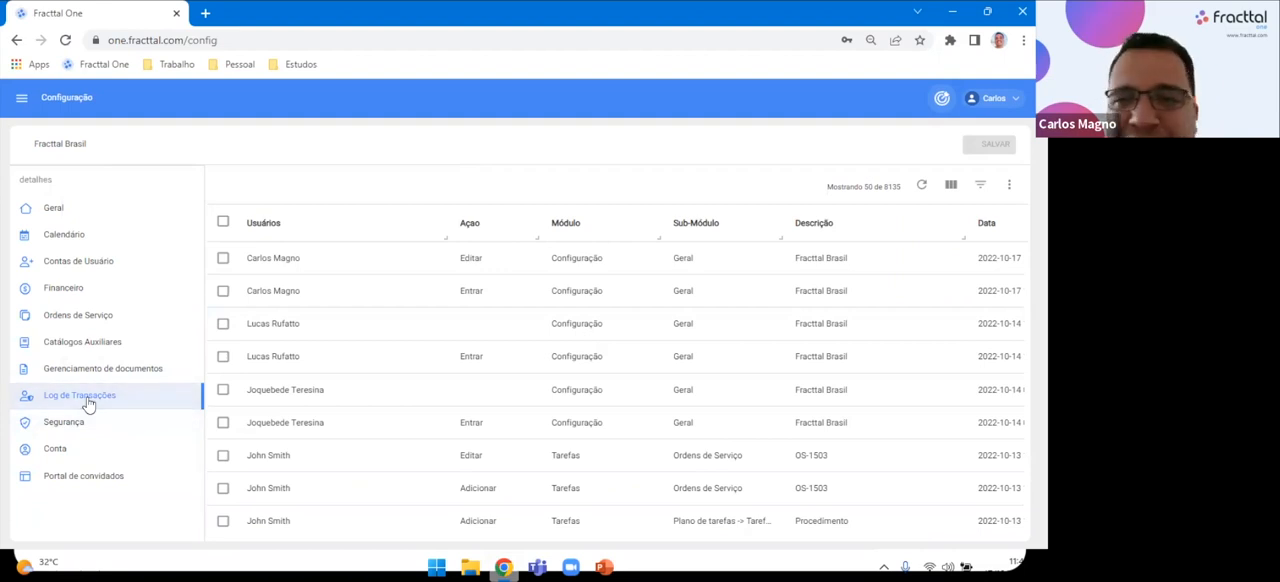
Open the Segurança settings and examine the minimum password length and password change frequency fields without changing them.
left_click(87, 428)
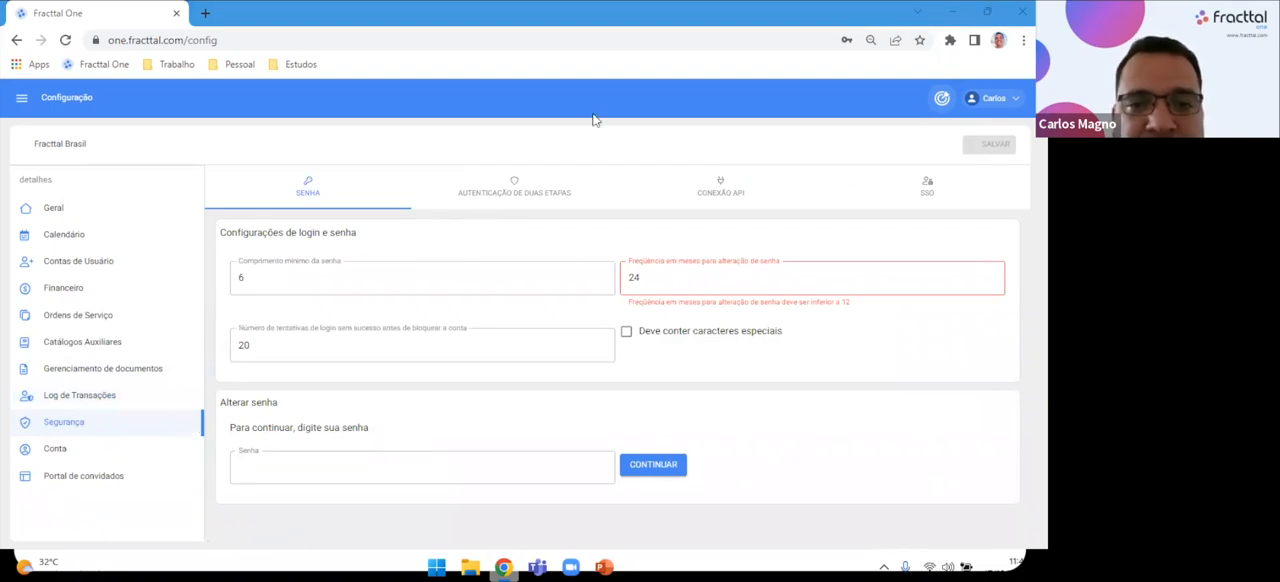
left_click(299, 279)
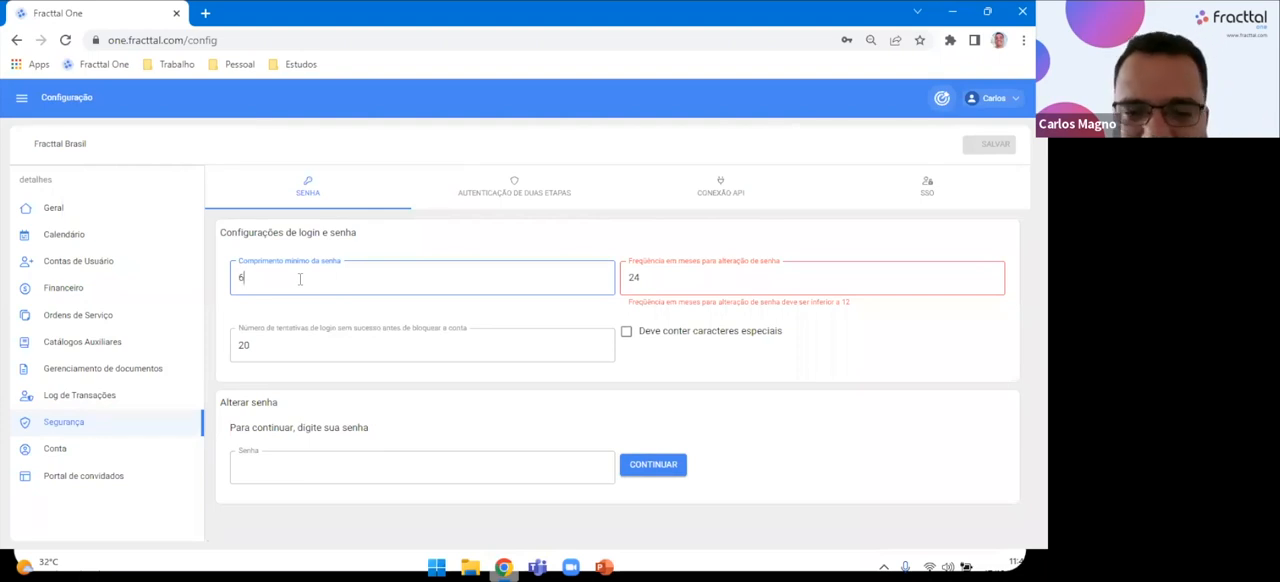
double_click(240, 281)
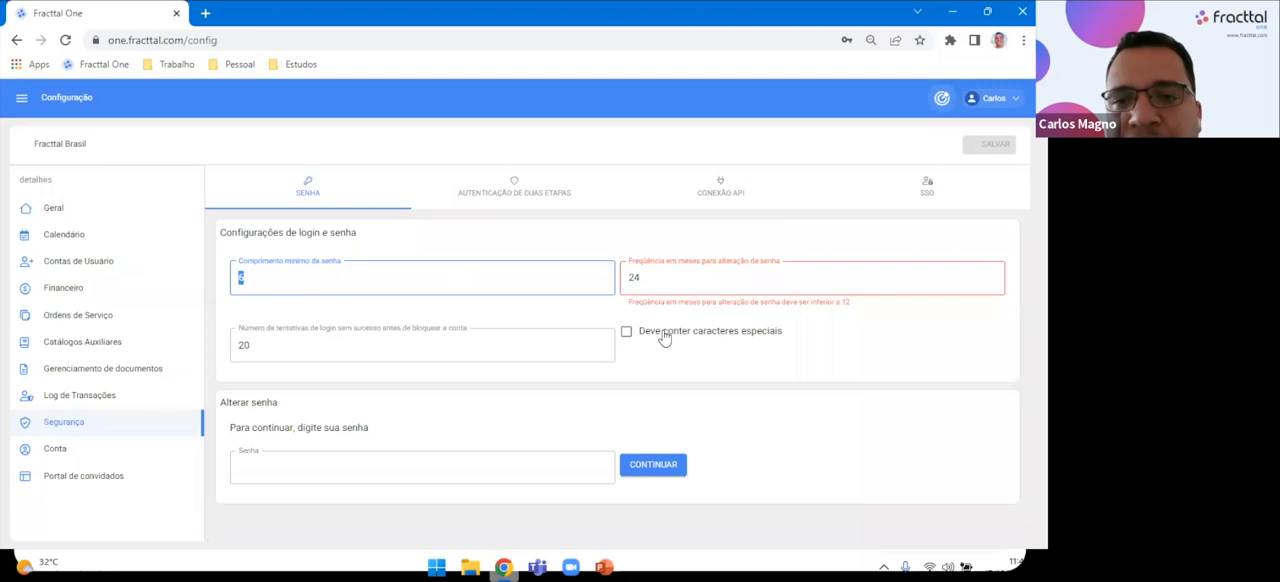
left_click(675, 277)
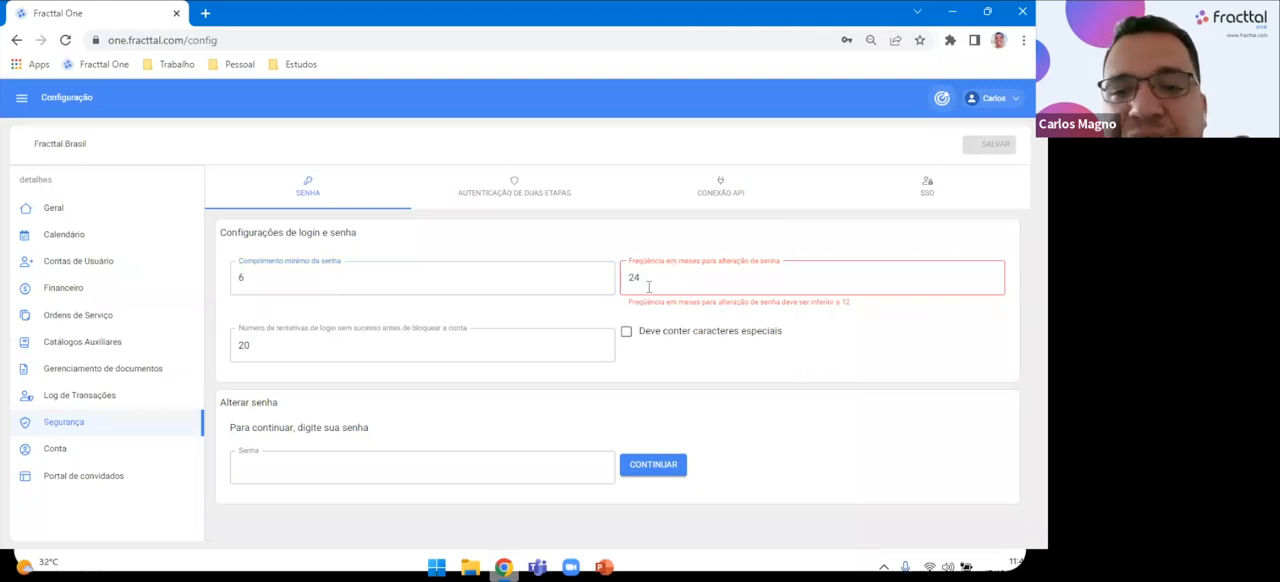
double_click(632, 278)
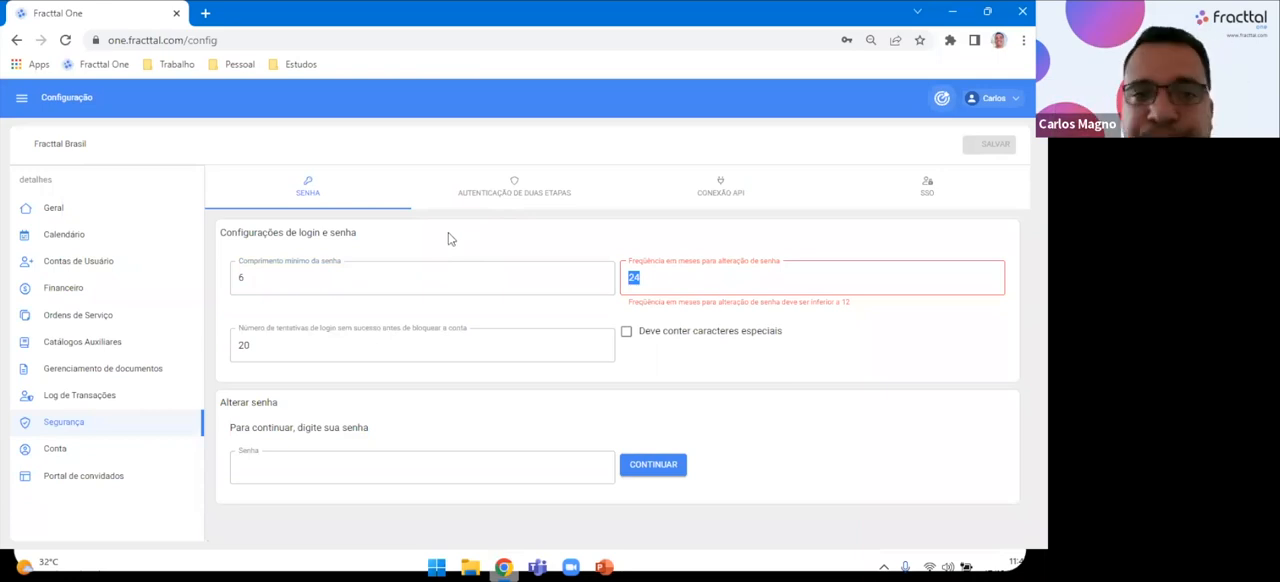
left_click(632, 278)
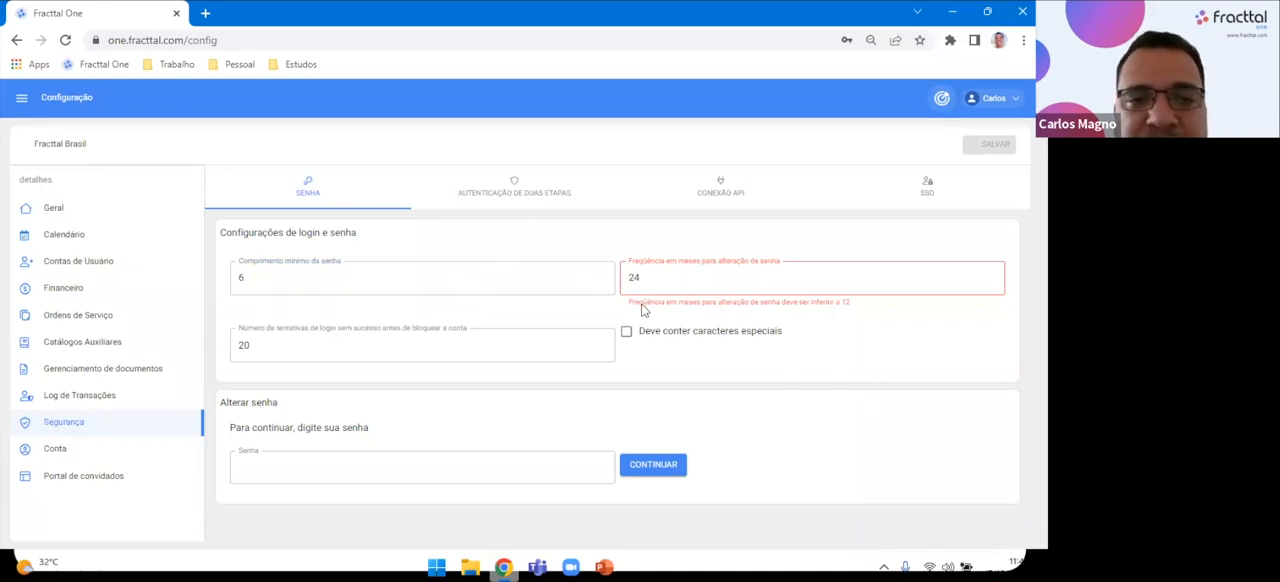
Examine the failed login attempts limit and the Alterar senha section without changing them.
left_click_drag(260, 346, 229, 358)
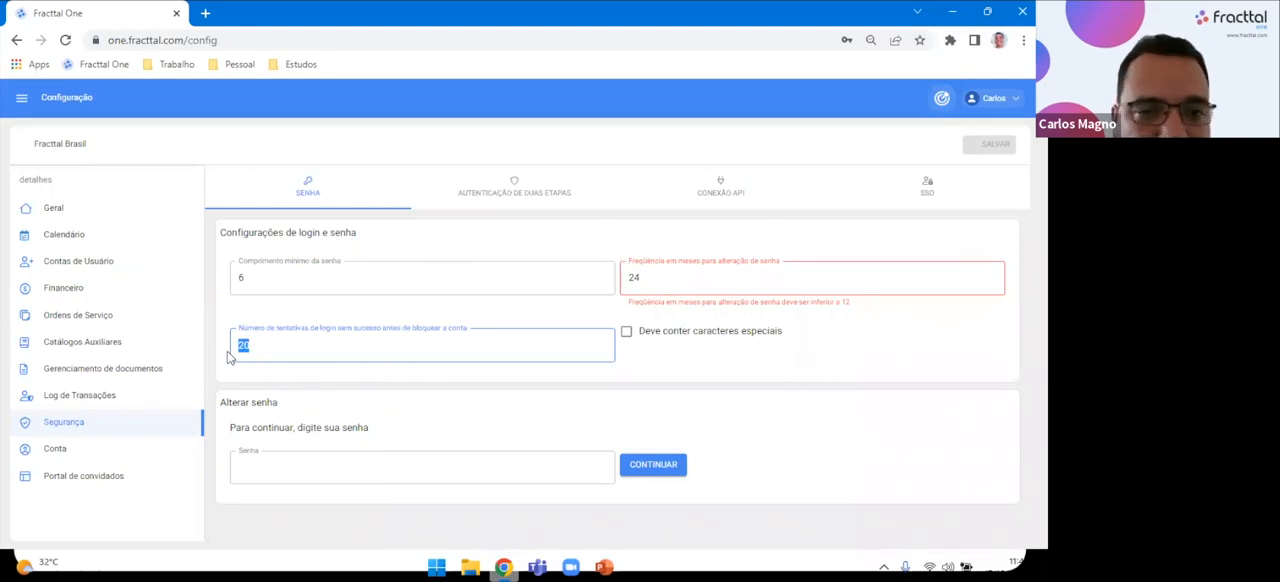
left_click(322, 320)
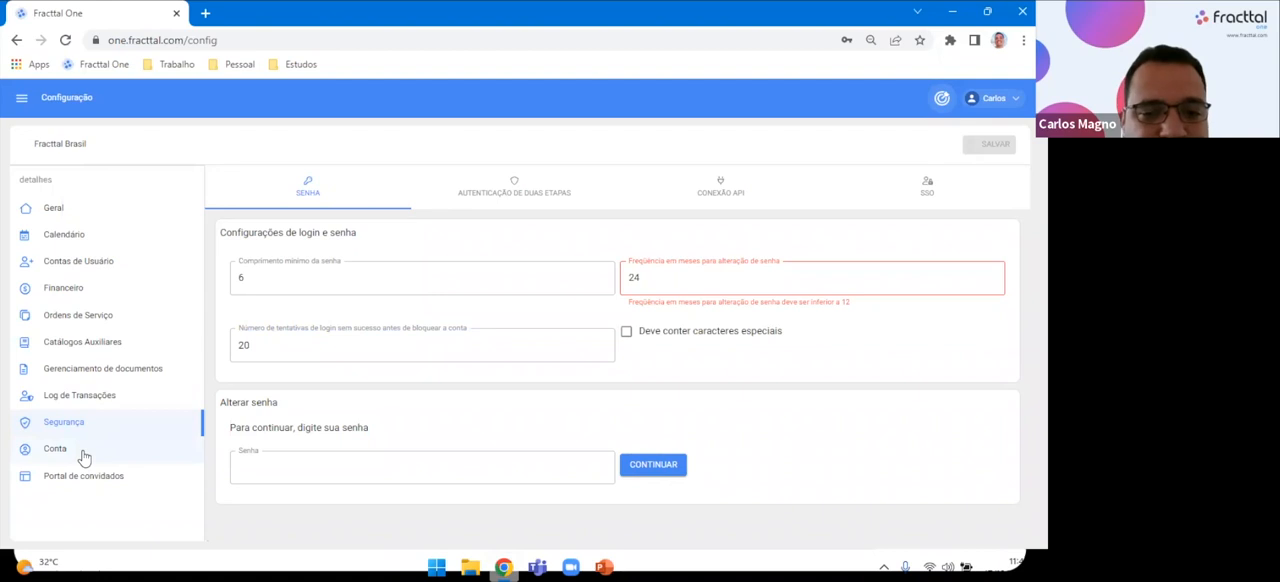
left_click(462, 479)
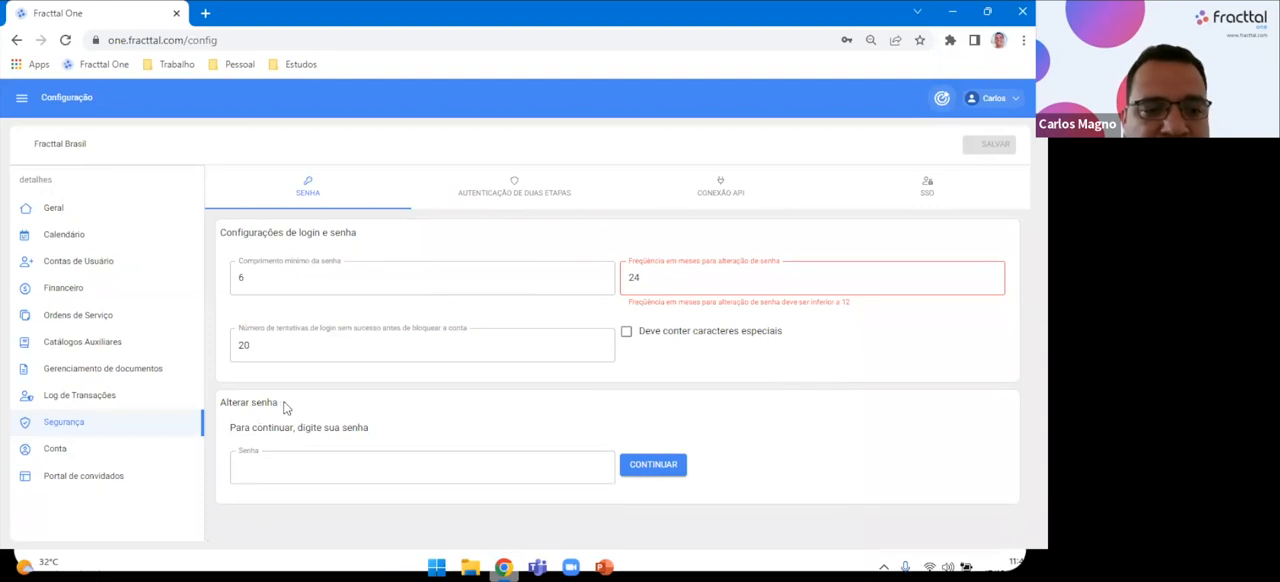
Open the Conta settings to examine the plan and storage capacity, and look through the list of Addons.
left_click(60, 449)
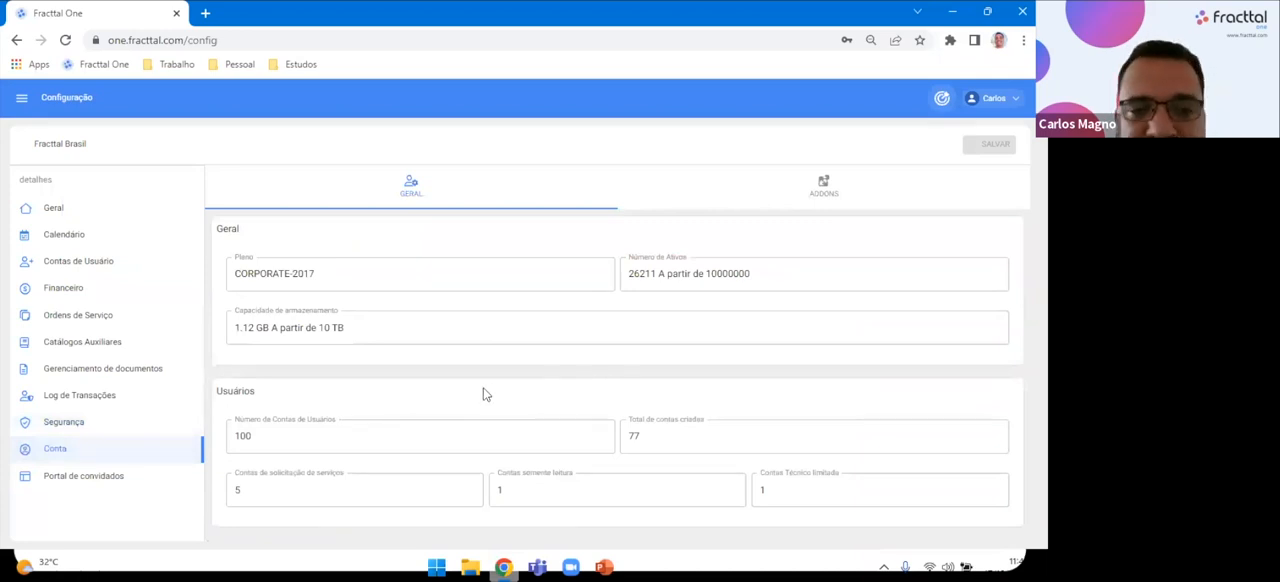
left_click_drag(387, 283, 185, 285)
left_click_drag(374, 326, 191, 337)
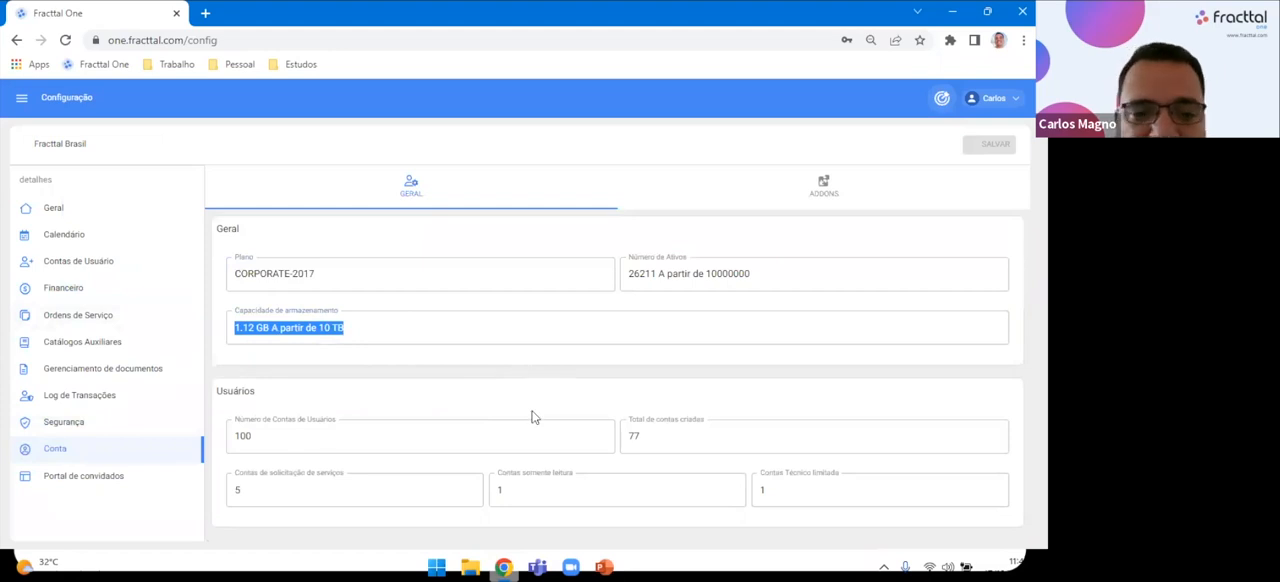
left_click(822, 192)
scroll(381, 421, "down", 5)
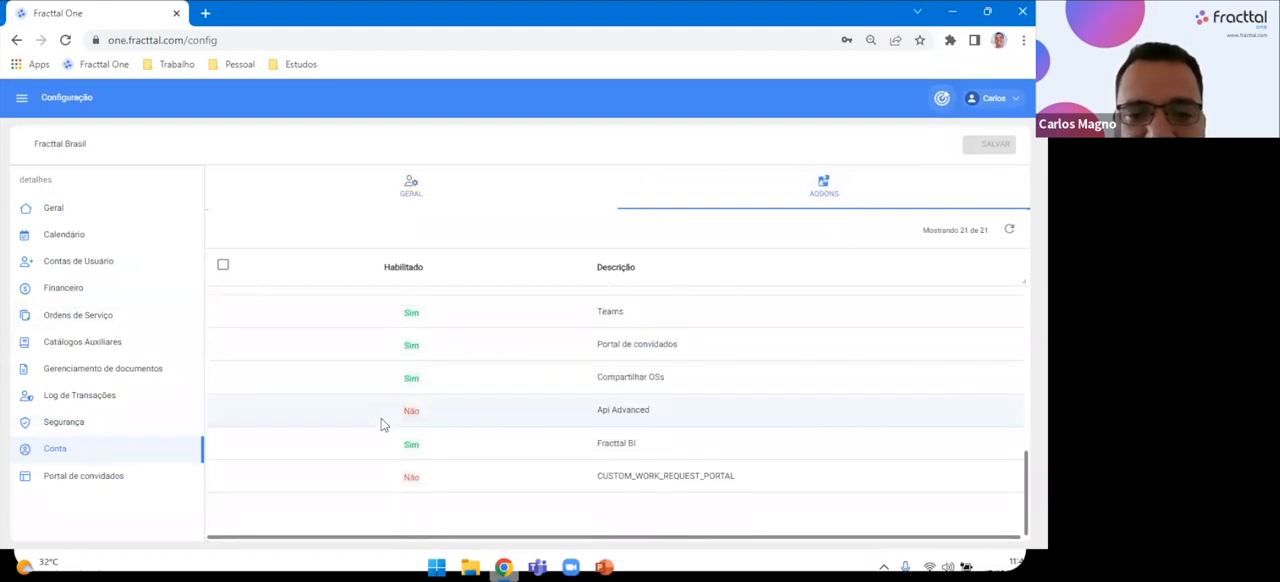
scroll(381, 424, "up", 2)
scroll(381, 425, "up", 3)
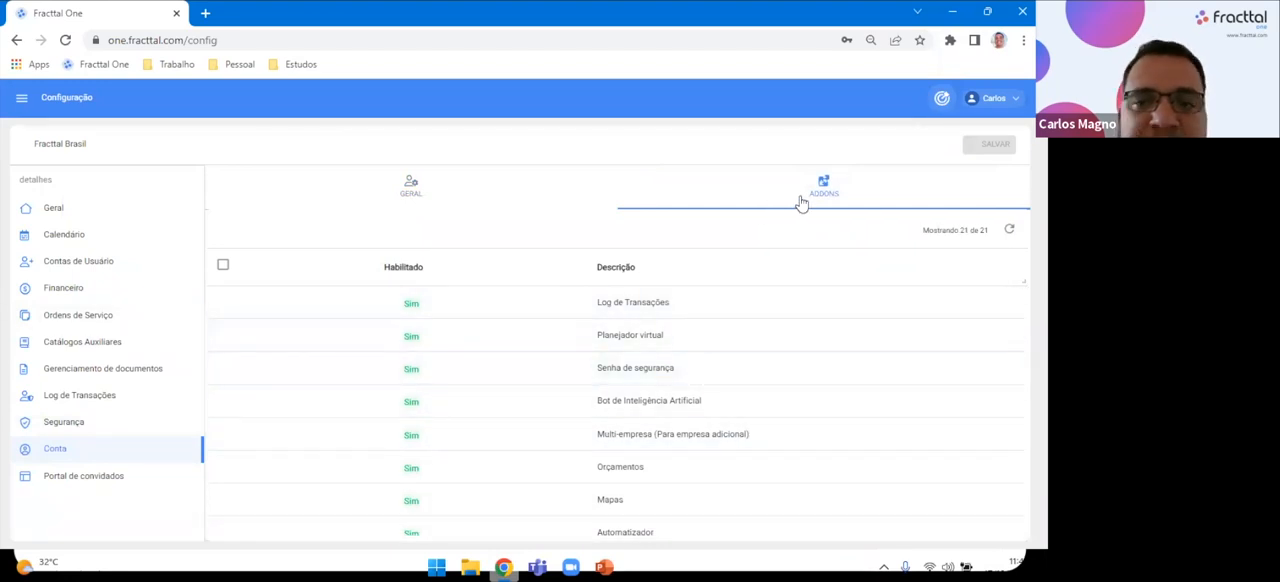
Open Portal de convidados and examine its public link and the Obrigatório and Visível settings of each field.
left_click(83, 475)
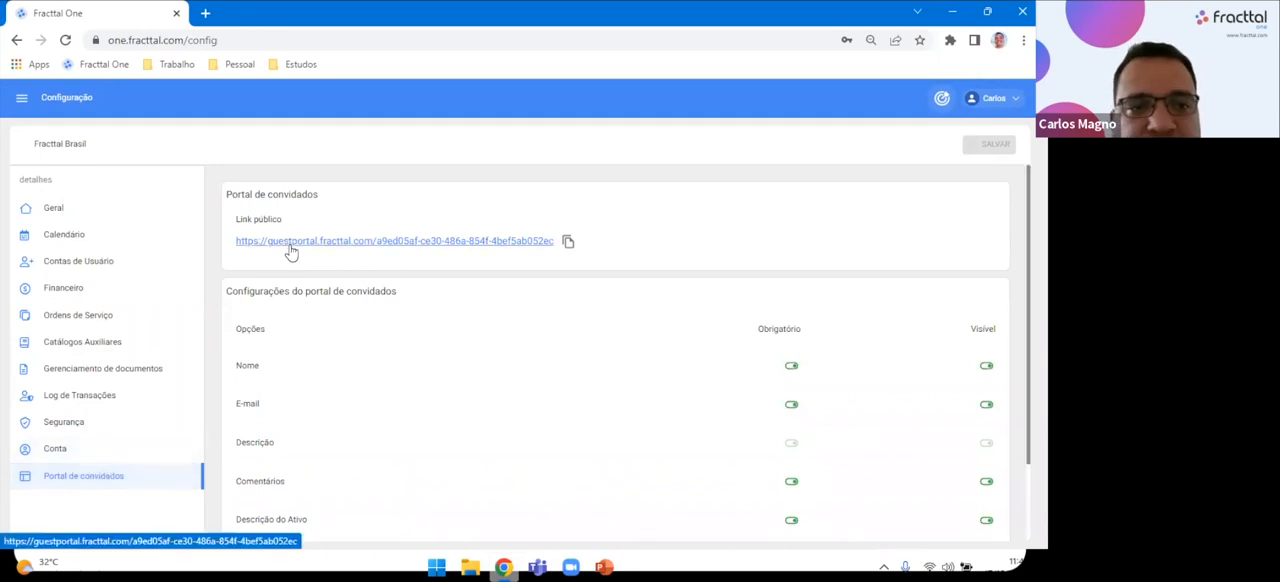
scroll(397, 414, "down", 1)
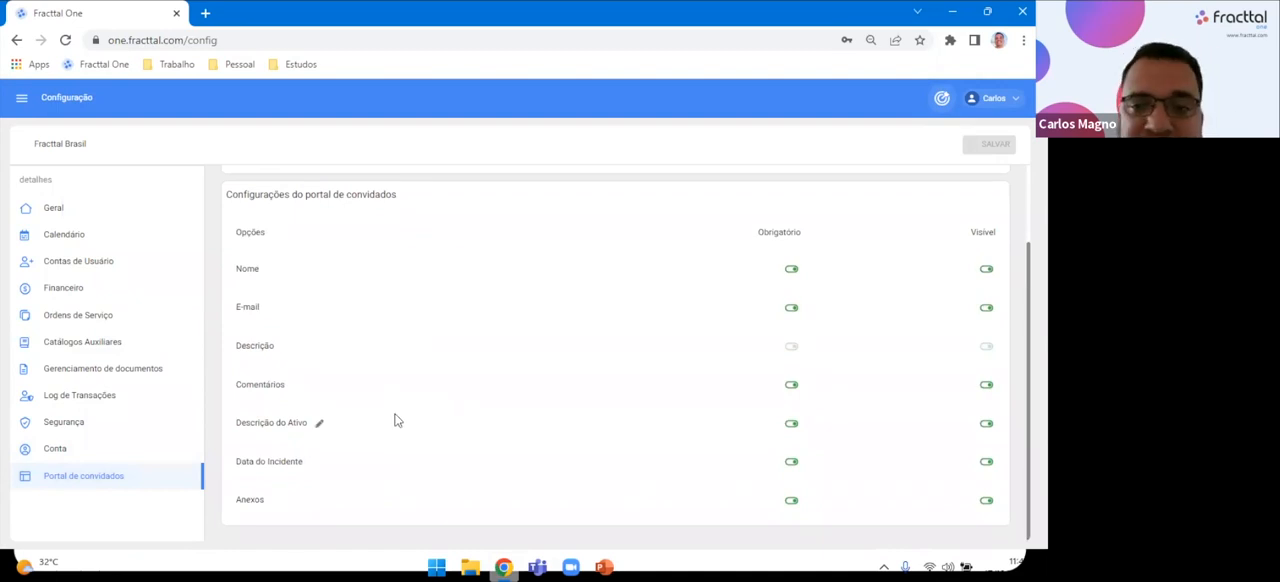
scroll(397, 420, "up", 1)
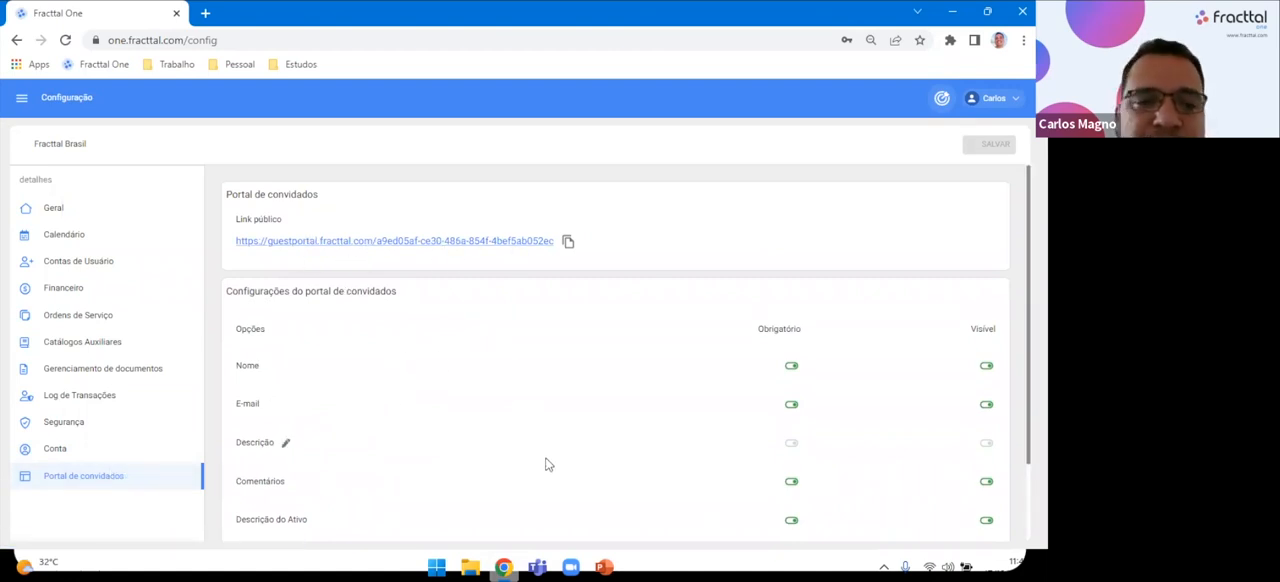
scroll(546, 466, "down", 1)
scroll(546, 466, "up", 1)
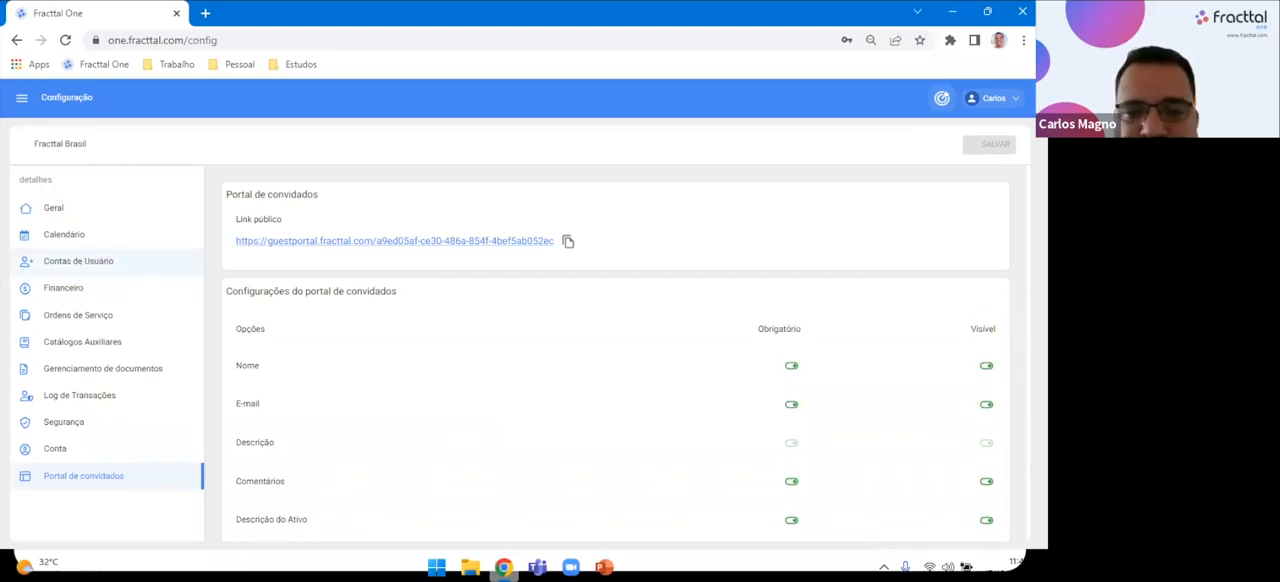
Open Contas de Usuário, view the Permissões groups, and return to the list of user accounts.
left_click(109, 264)
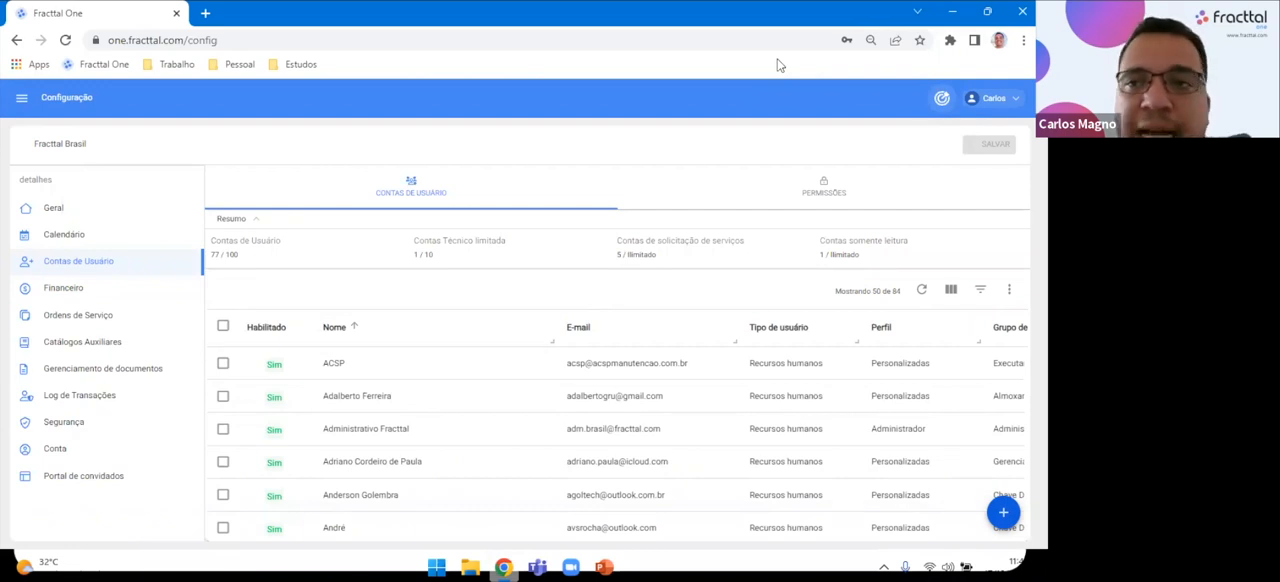
left_click(818, 201)
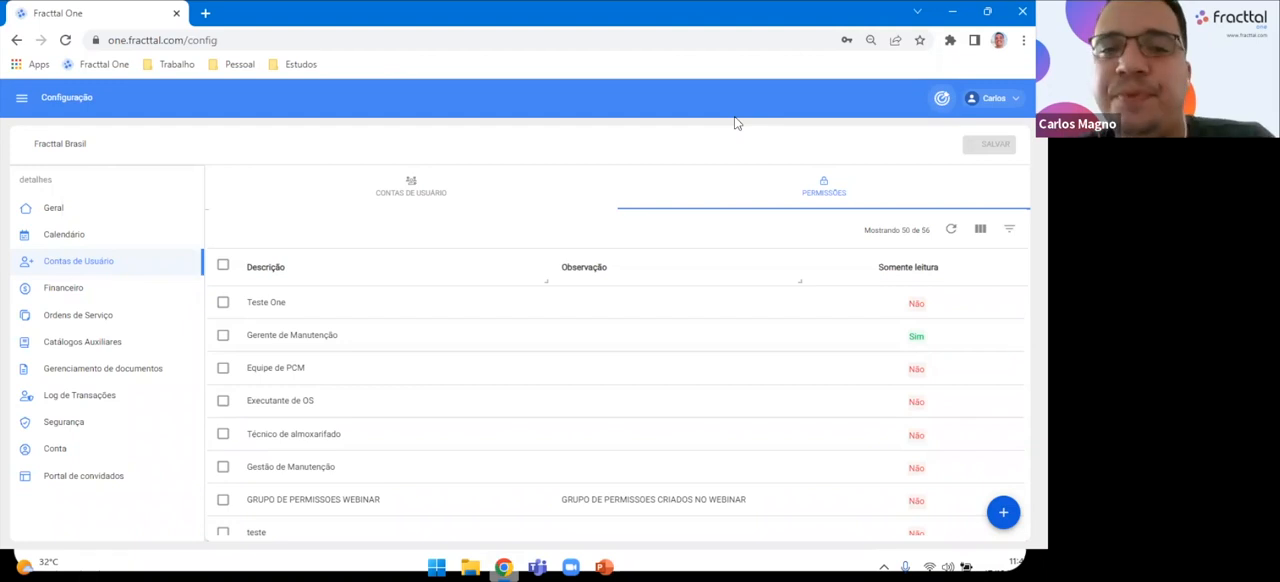
left_click(410, 197)
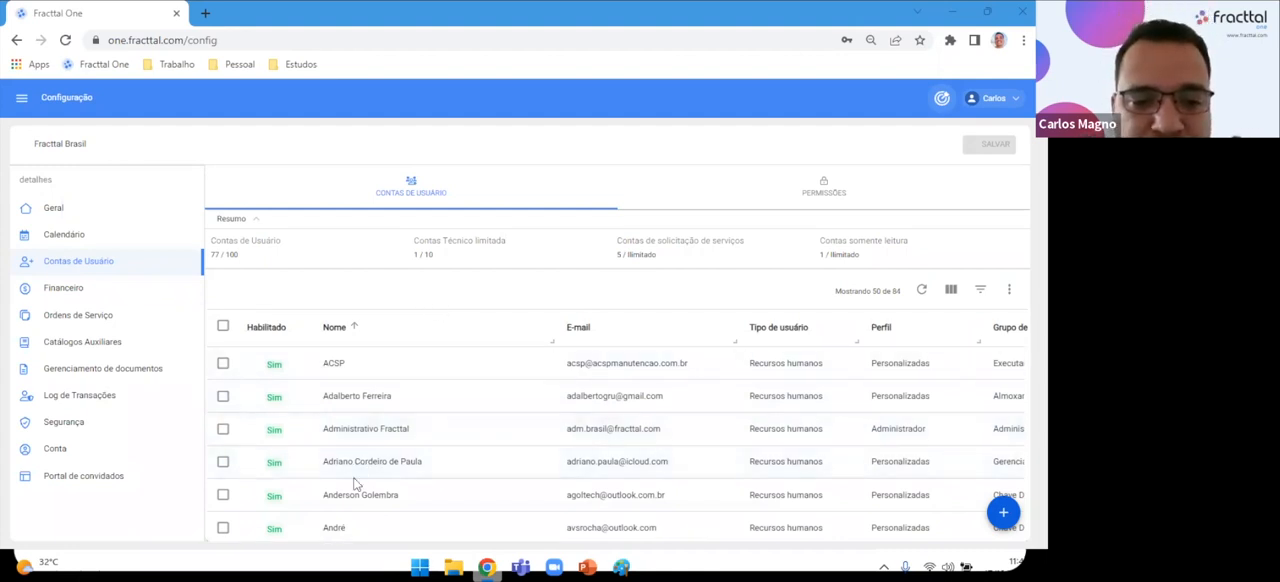
Start a new user account with Recursos humanos as the user type.
left_click(1004, 514)
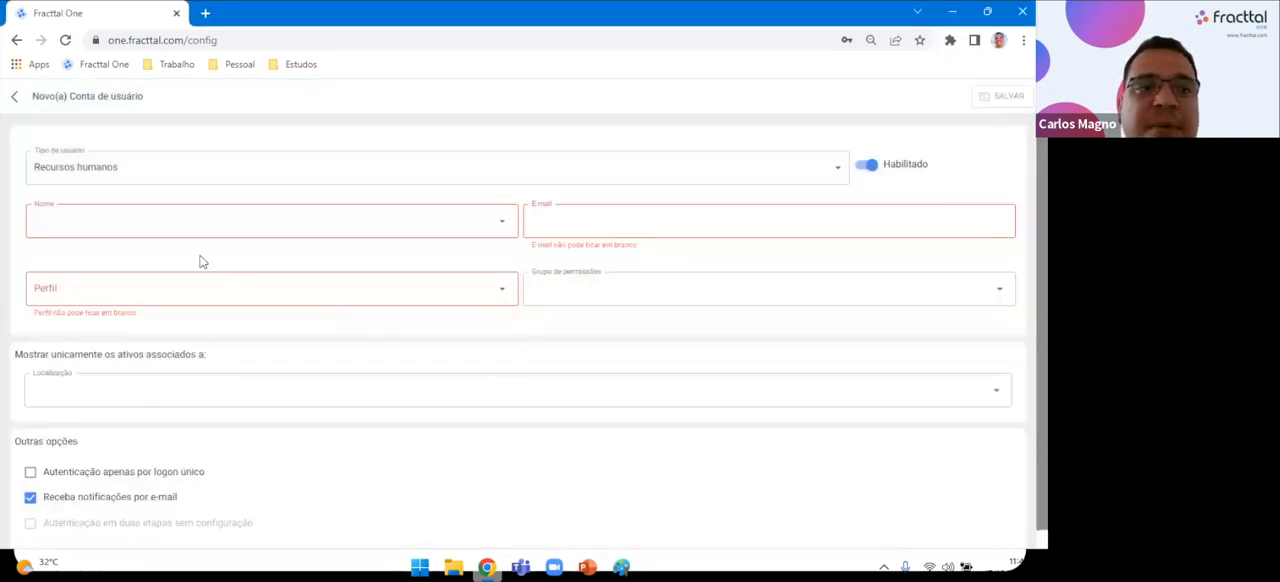
left_click(155, 172)
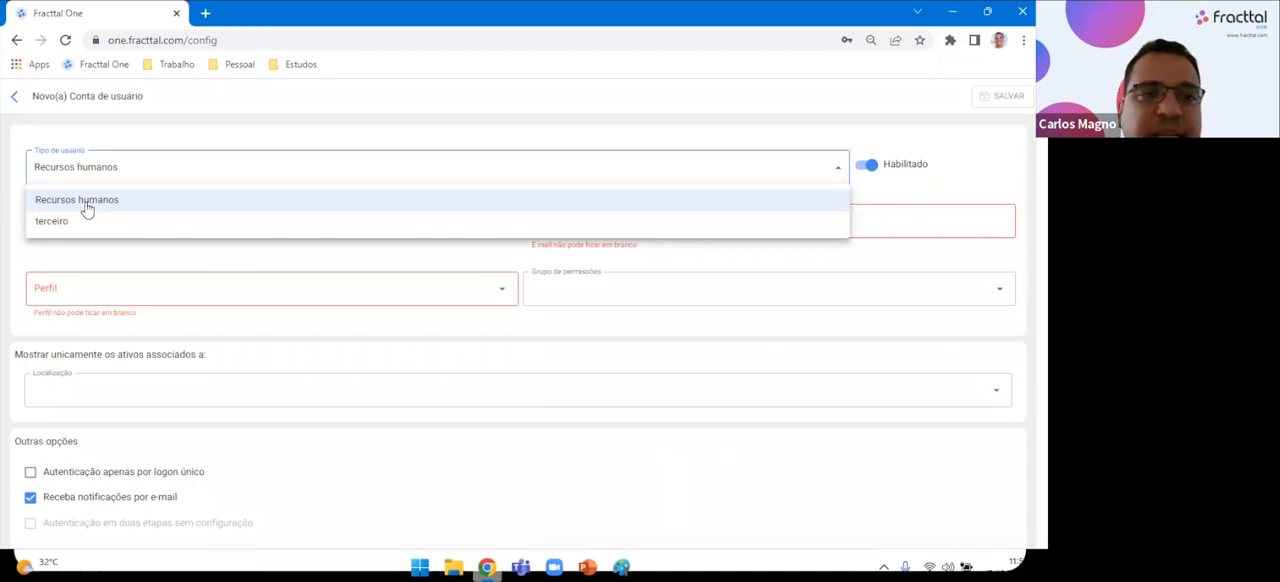
left_click(86, 205)
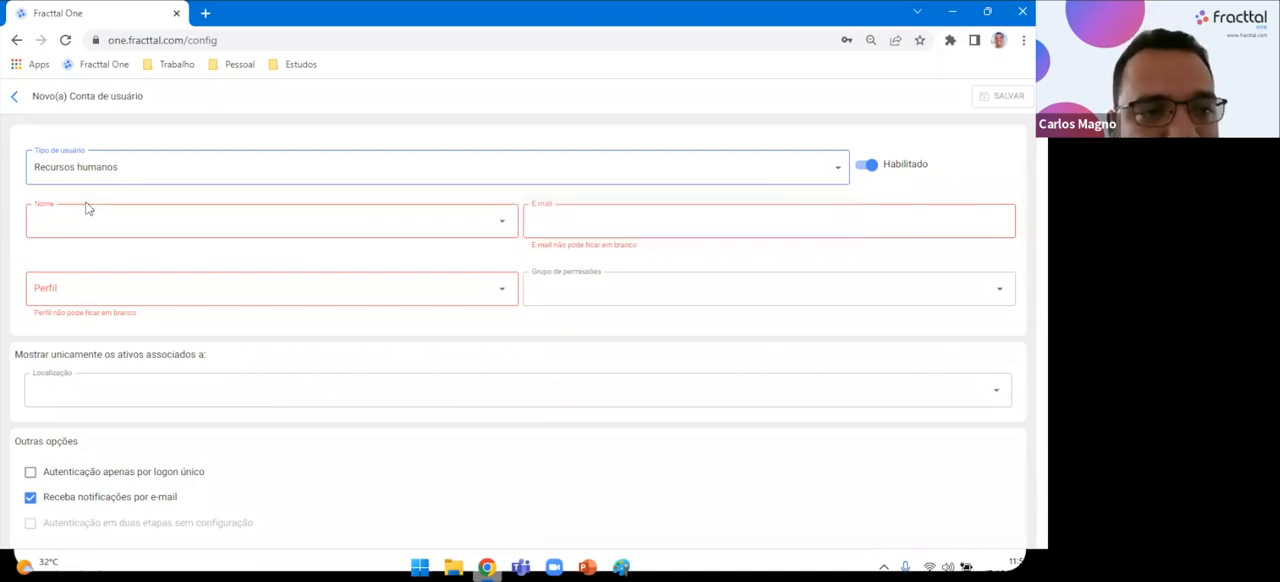
Choose an existing person from the human resources list for the new account's name and e-mail.
left_click(502, 221)
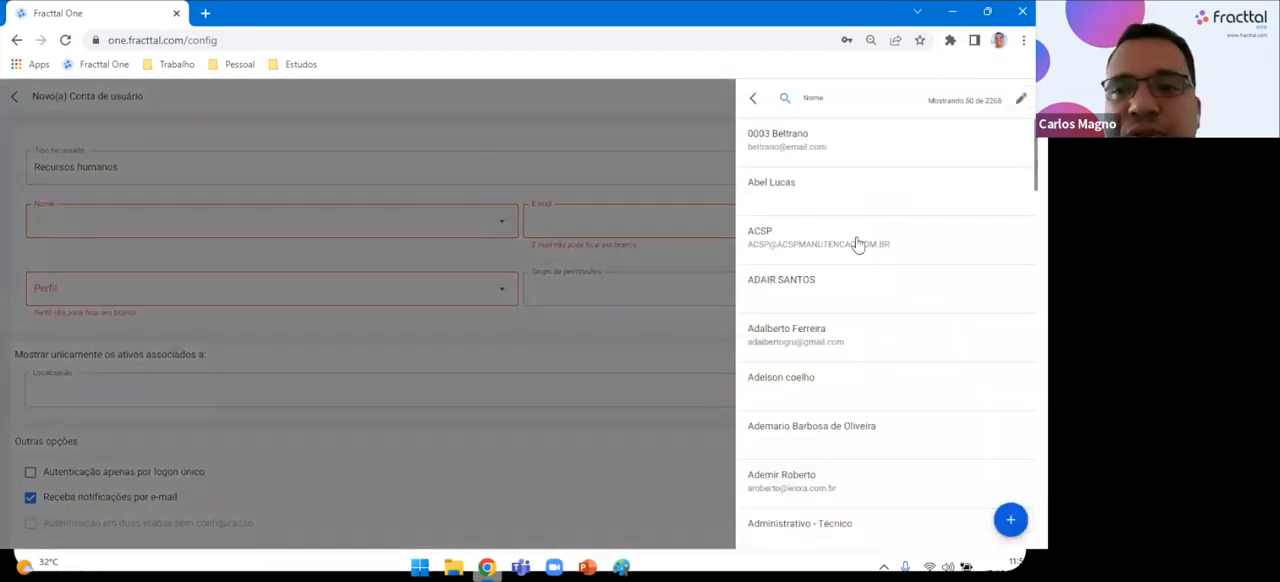
scroll(853, 280, "down", 10)
scroll(856, 292, "down", 4)
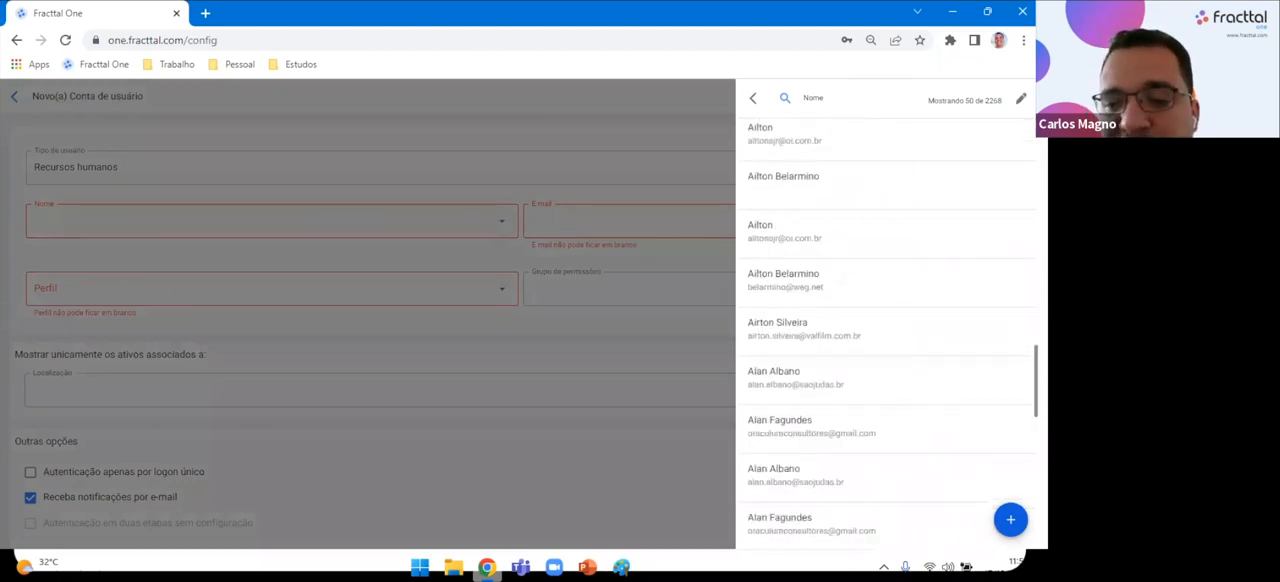
scroll(871, 406, "down", 10)
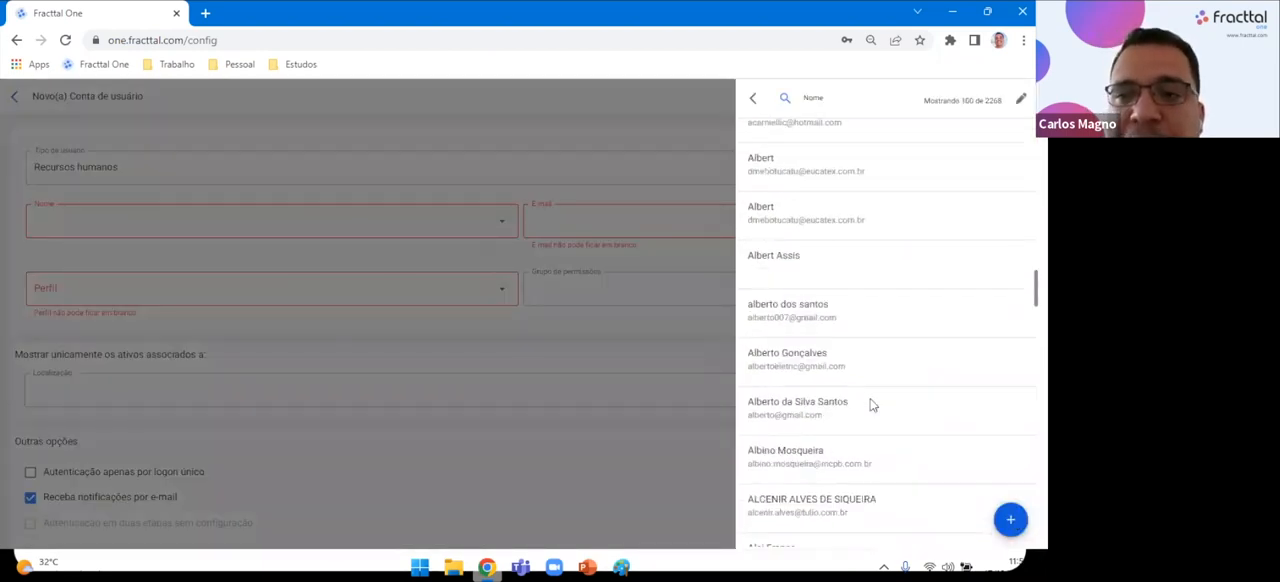
scroll(870, 404, "down", 5)
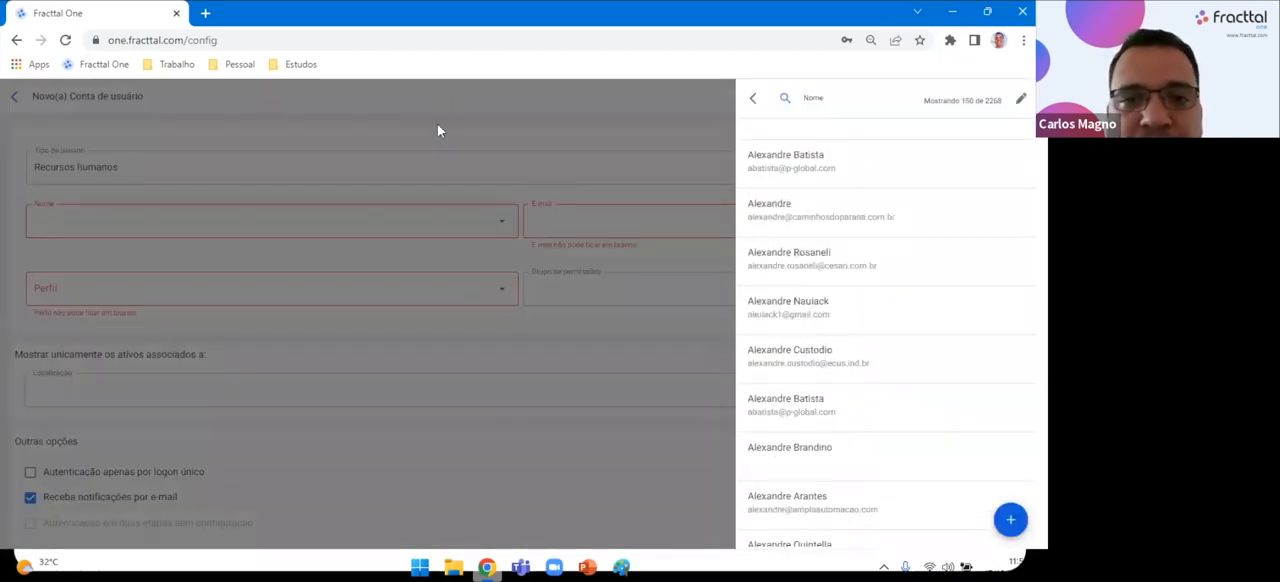
left_click(437, 126)
left_click(502, 221)
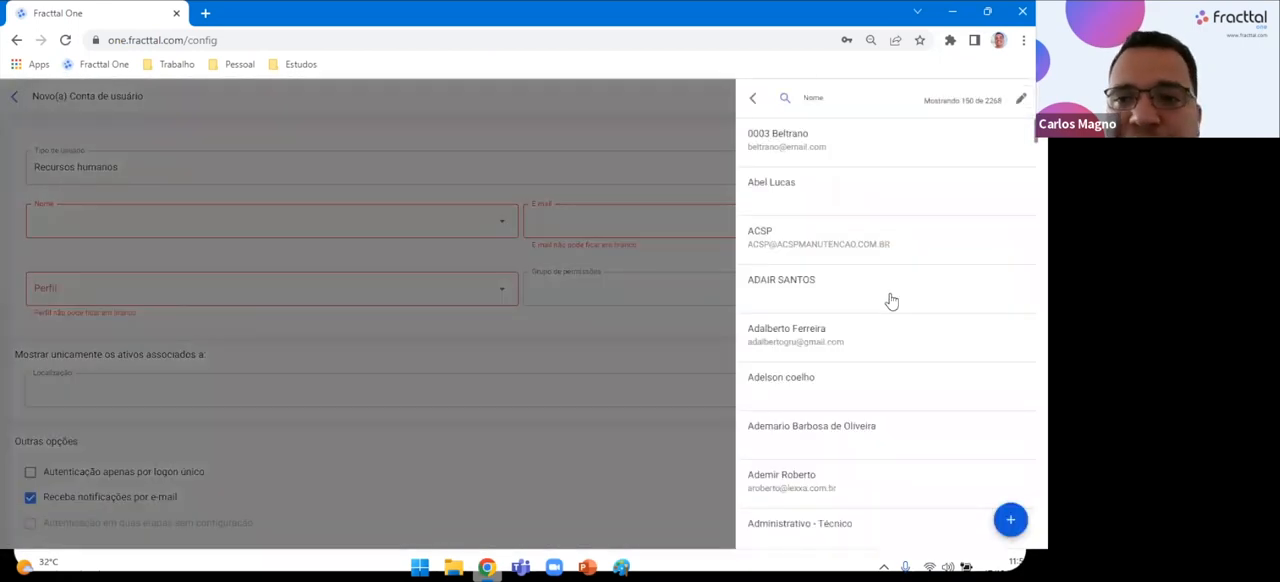
scroll(875, 385, "down", 7)
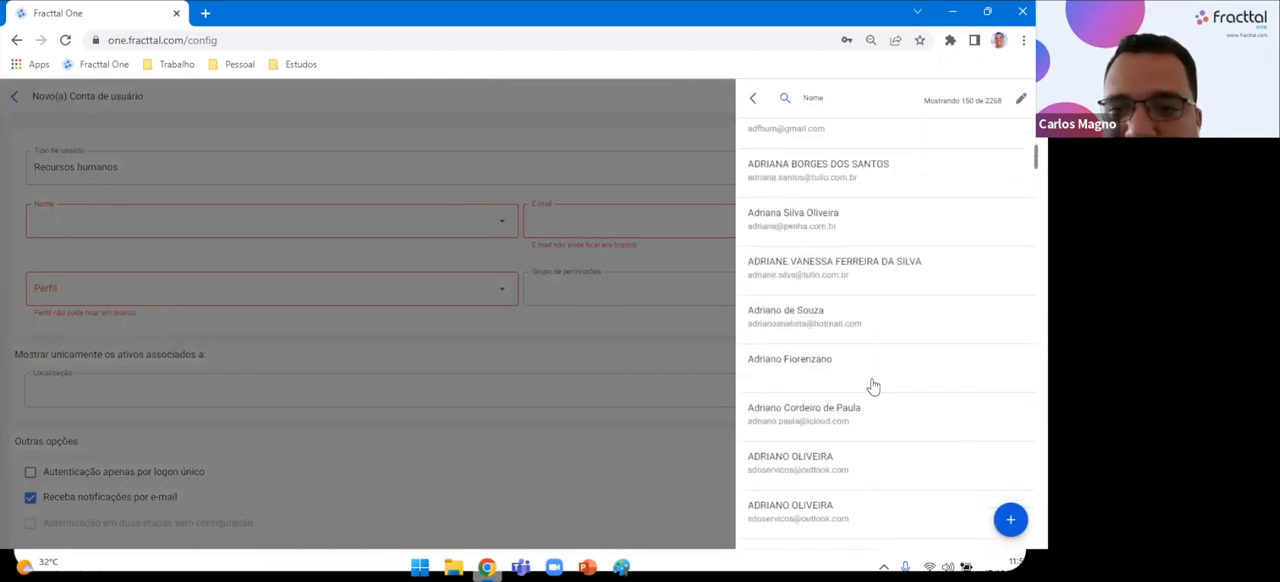
left_click(840, 230)
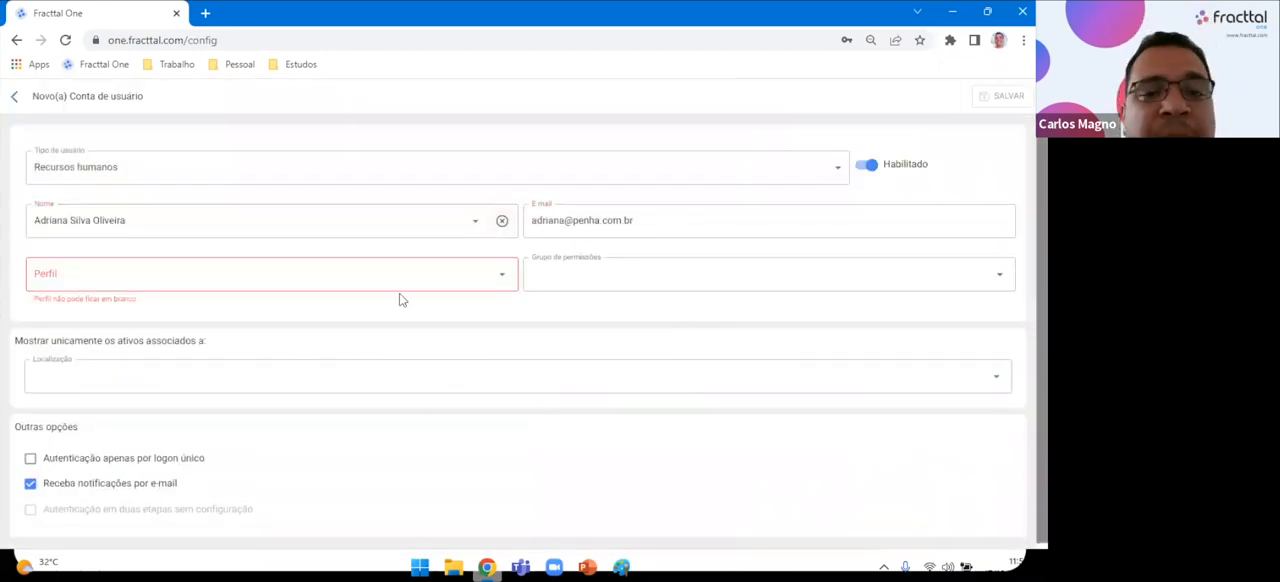
Assign the Personalizadas profile and the Funcionários Rh permission group to the new account.
left_click(500, 274)
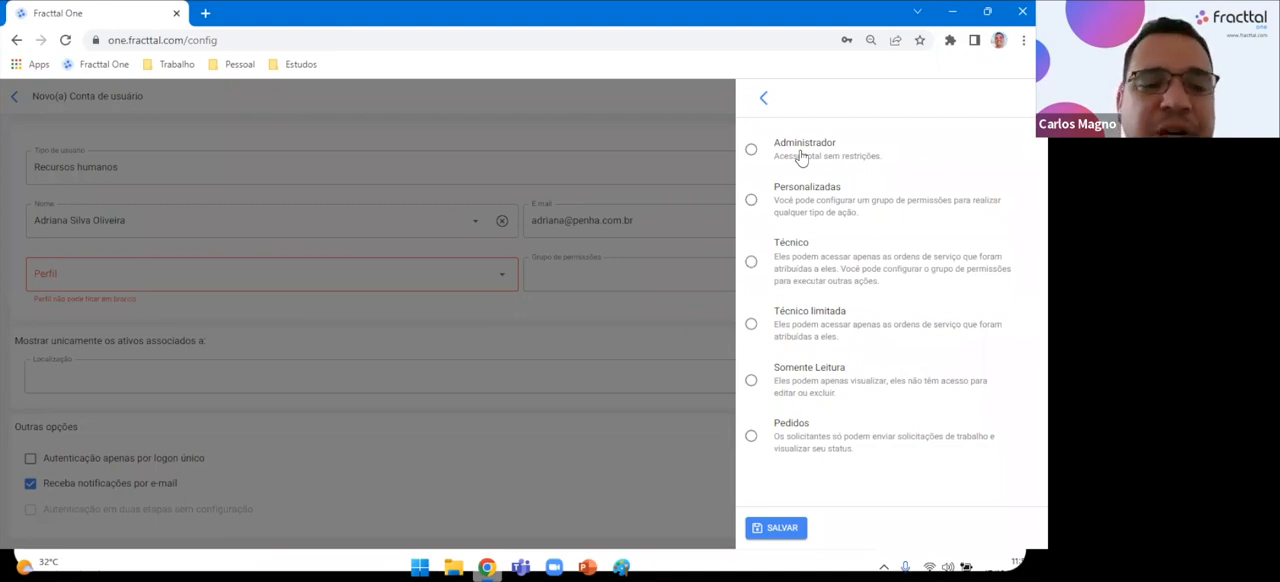
left_click(835, 200)
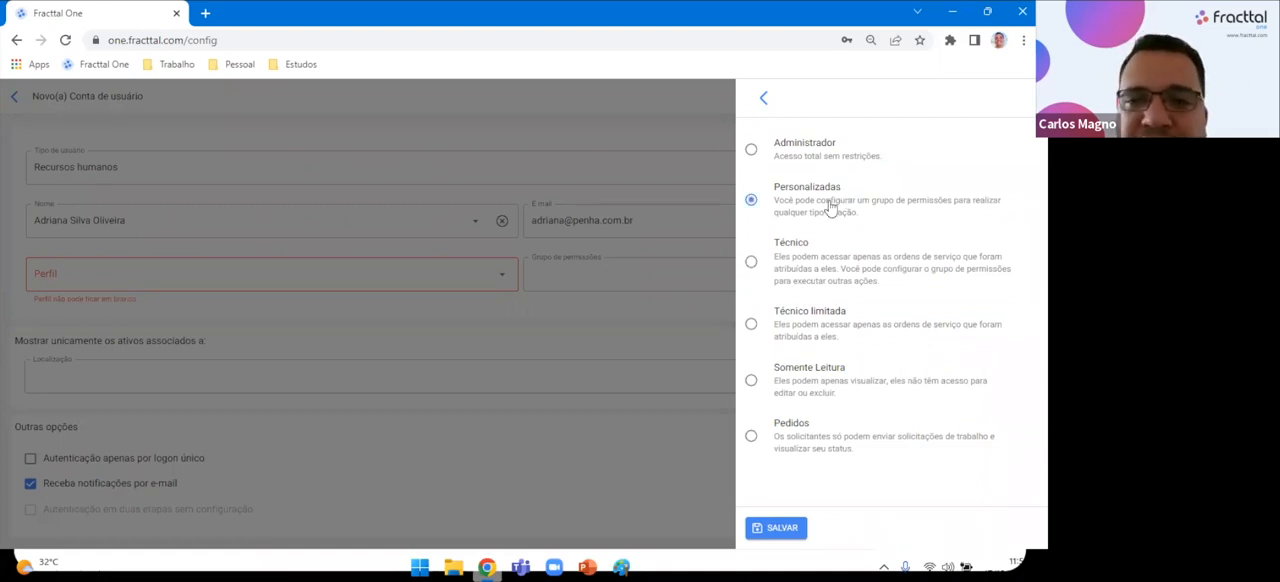
left_click(790, 525)
left_click(607, 272)
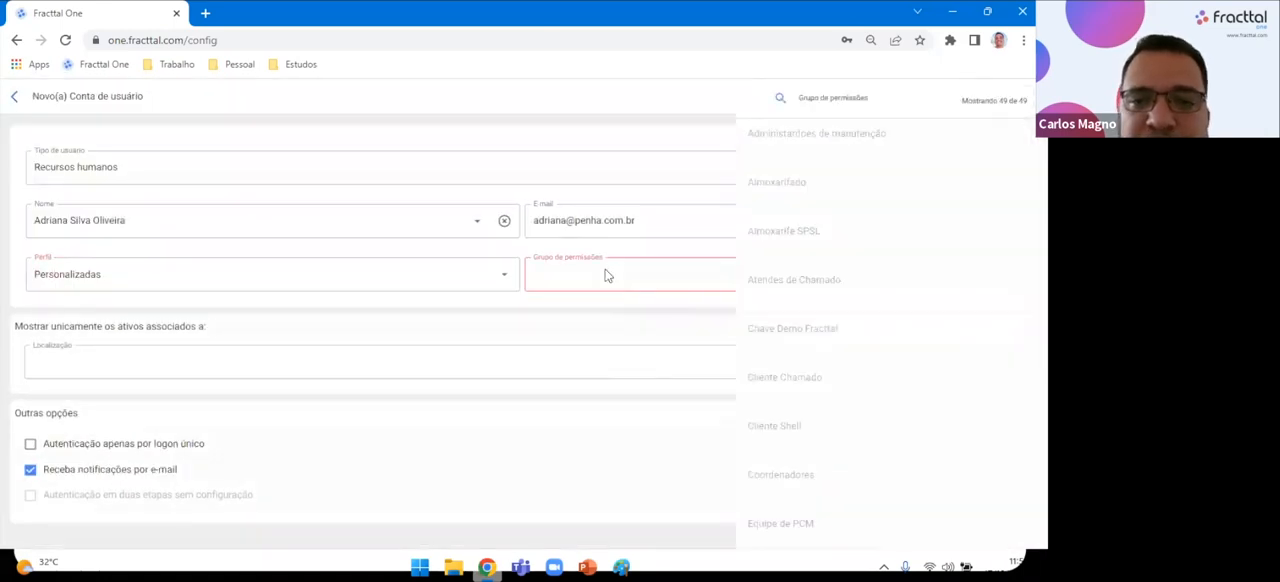
scroll(815, 330, "down", 5)
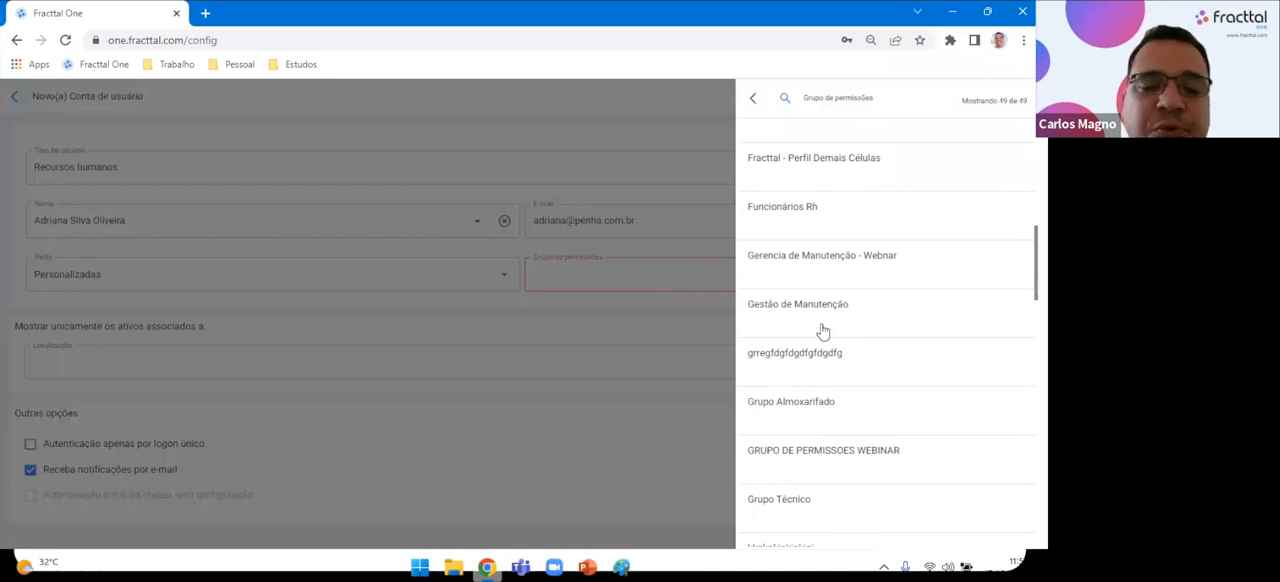
scroll(822, 331, "down", 4)
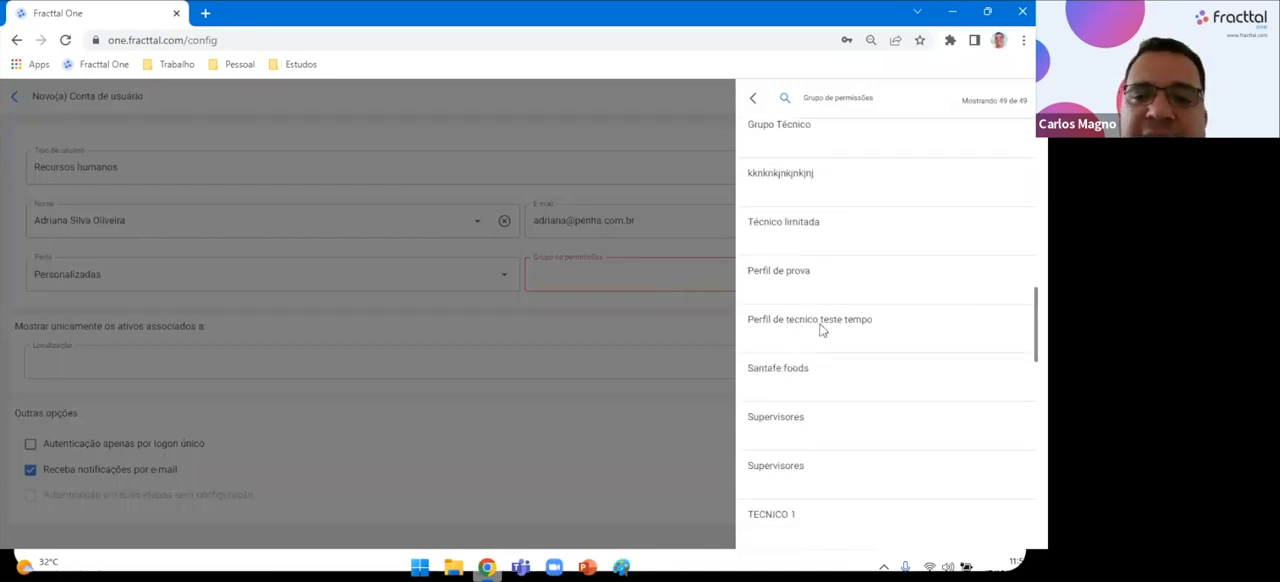
scroll(821, 331, "up", 5)
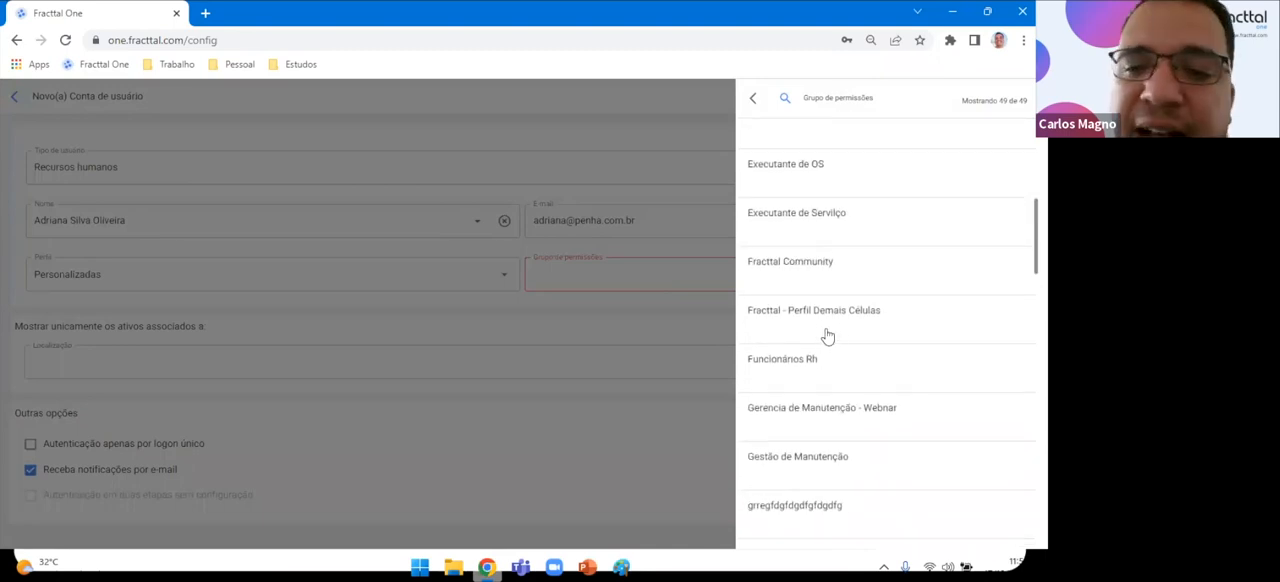
left_click(806, 365)
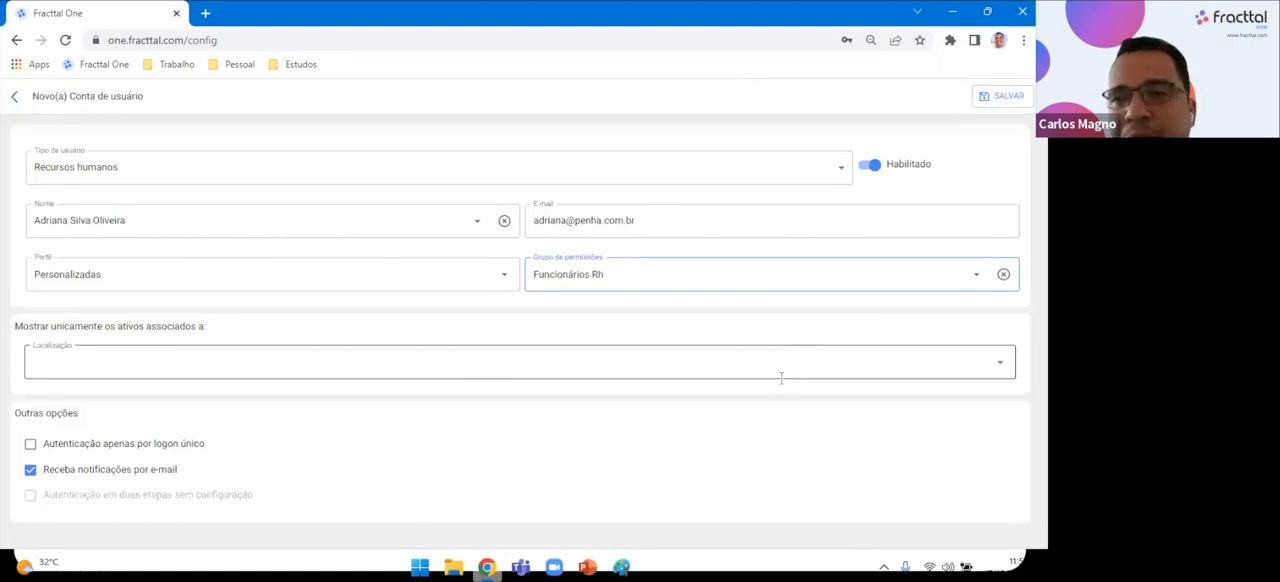
Compare the Técnico, Técnico limitada and Personalizadas options in the account's profile choices.
left_click(503, 275)
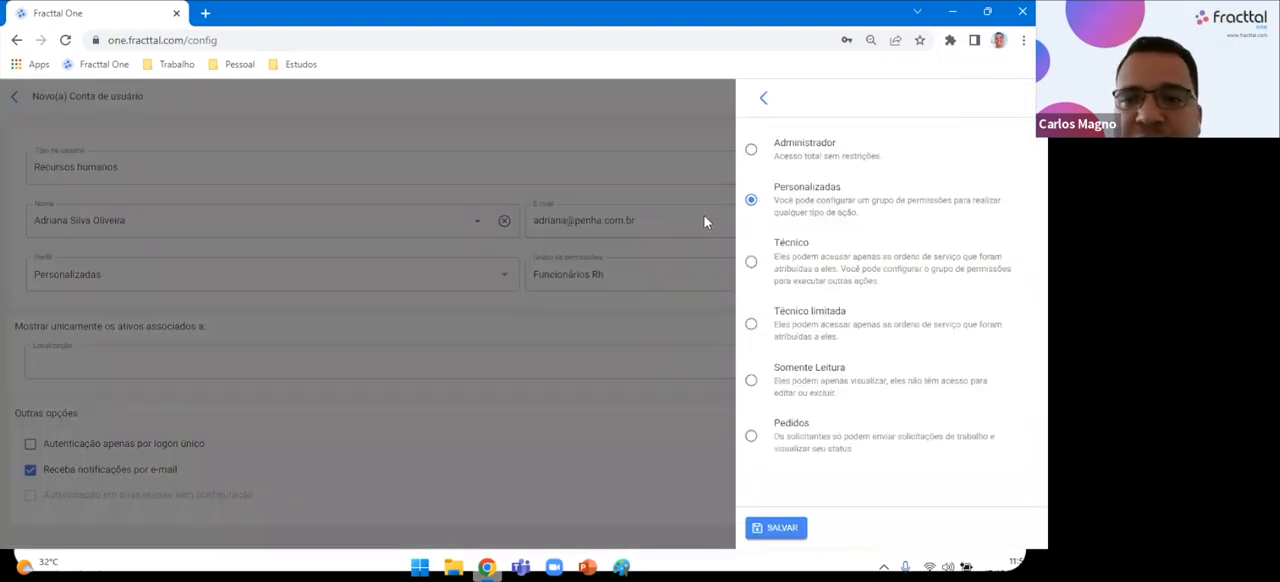
left_click(751, 265)
left_click(751, 323)
left_click(751, 272)
left_click(751, 323)
left_click(753, 265)
left_click(753, 325)
left_click(753, 272)
left_click(752, 322)
left_click(752, 266)
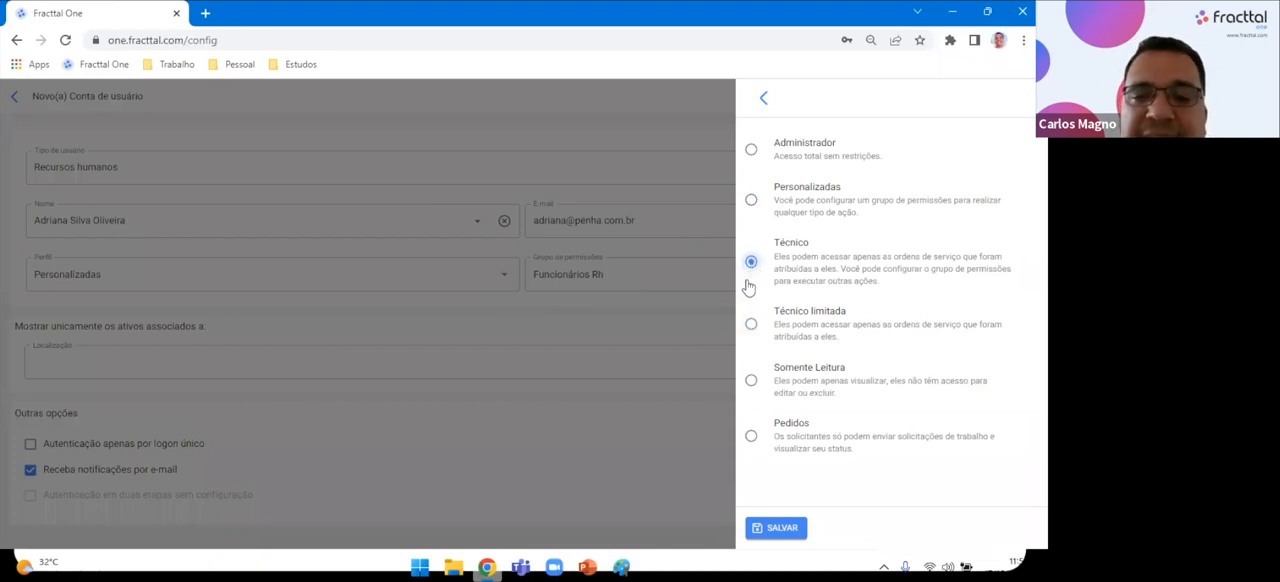
left_click(749, 326)
left_click(752, 265)
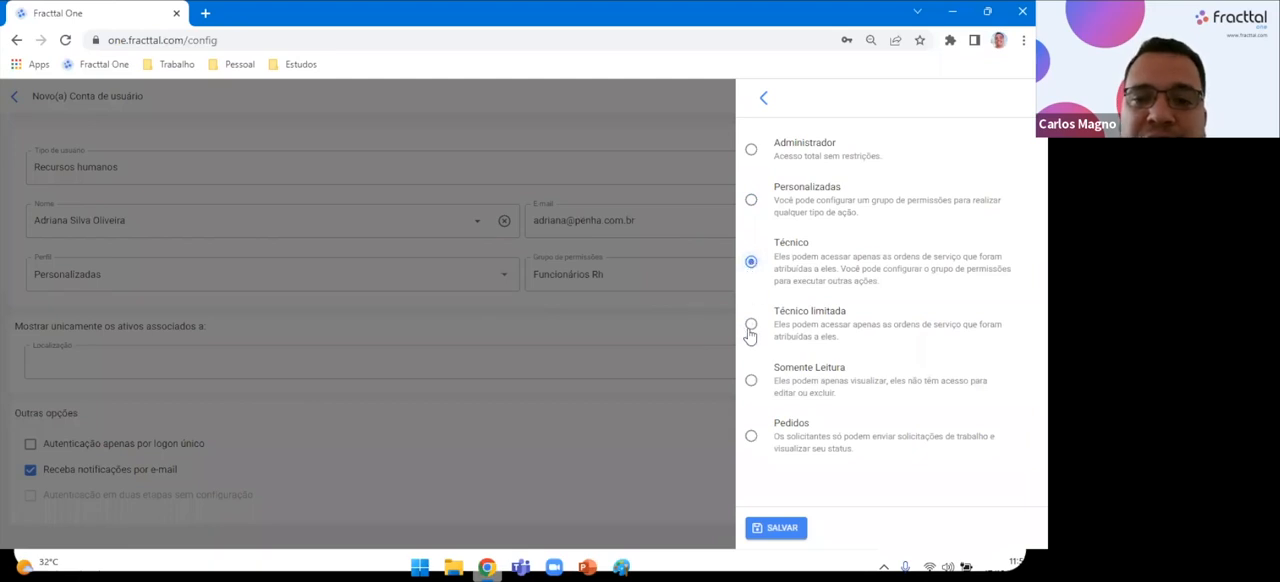
left_click(750, 327)
left_click(751, 262)
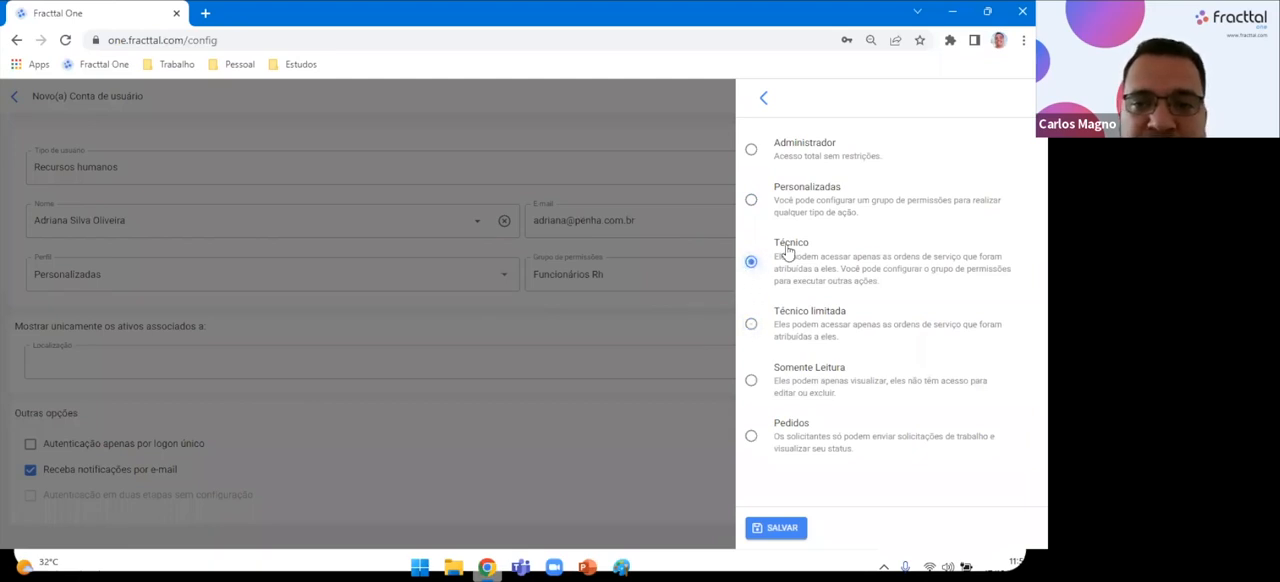
left_click(753, 327)
left_click(752, 264)
left_click(751, 327)
left_click(753, 265)
left_click(752, 327)
left_click(751, 263)
left_click(751, 327)
left_click(752, 264)
left_click(752, 327)
left_click(752, 264)
left_click(751, 327)
left_click(752, 264)
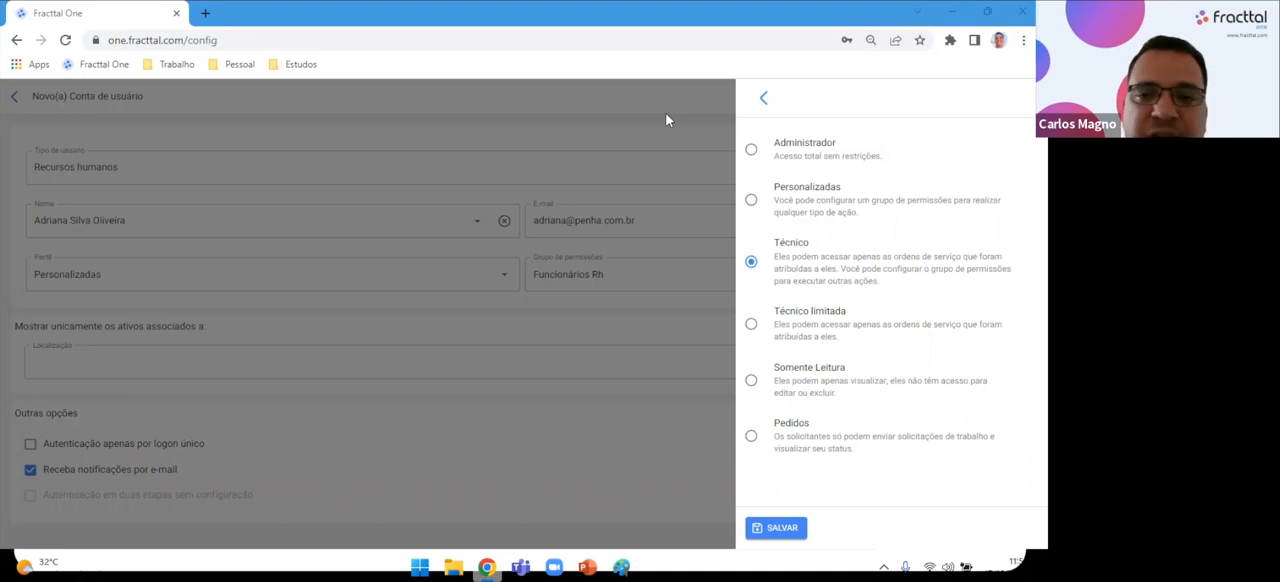
left_click(751, 325)
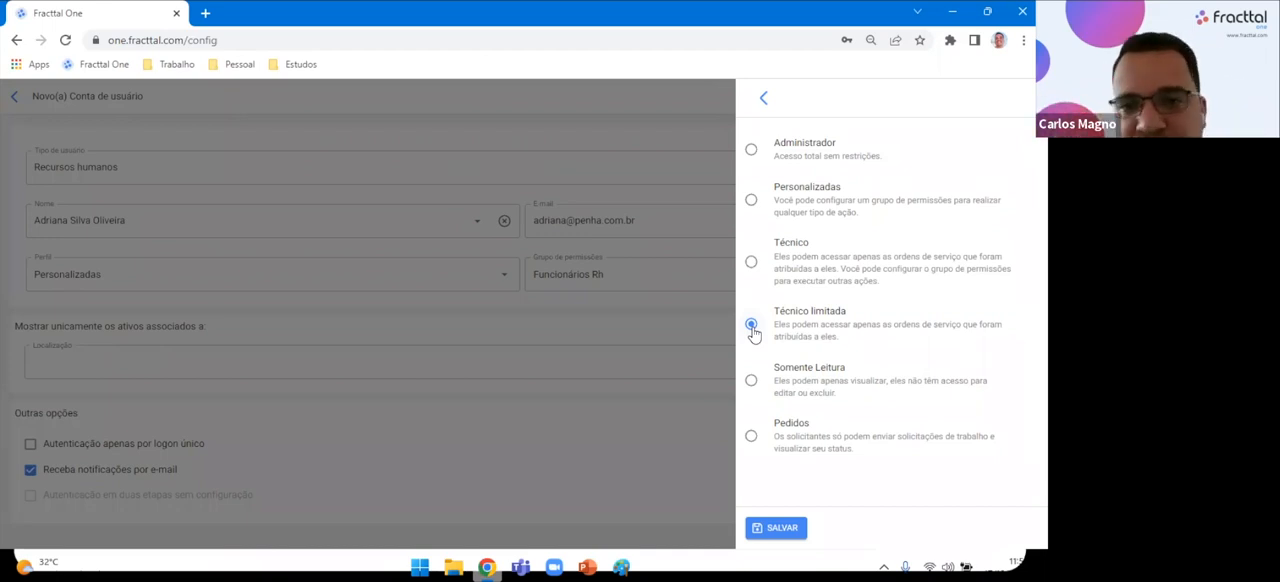
left_click(752, 263)
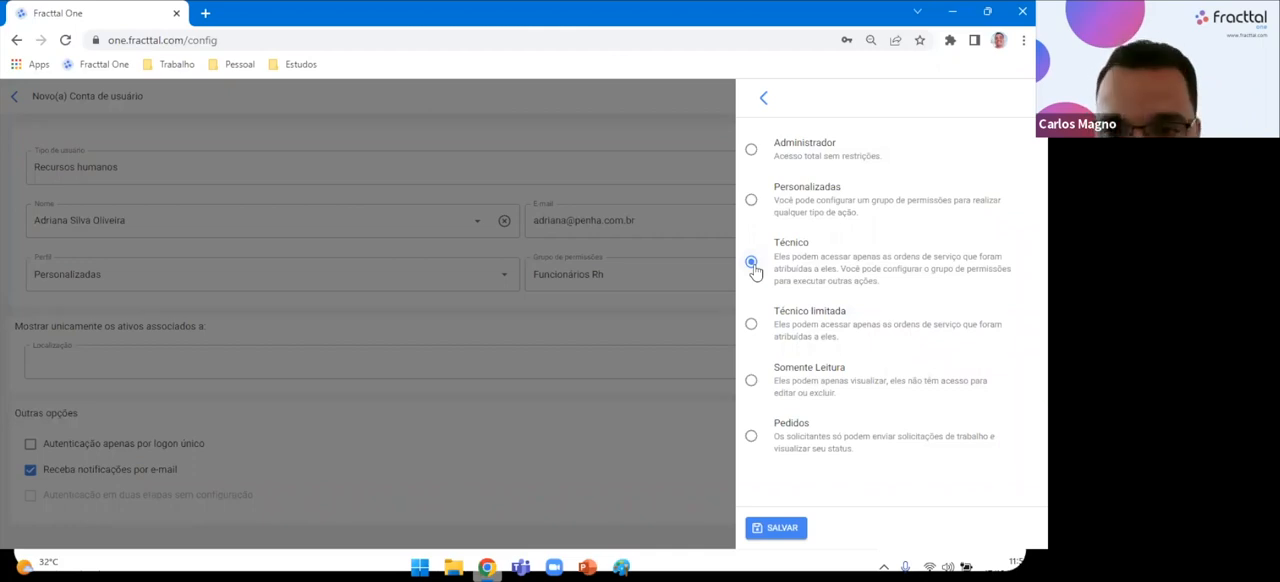
left_click(756, 197)
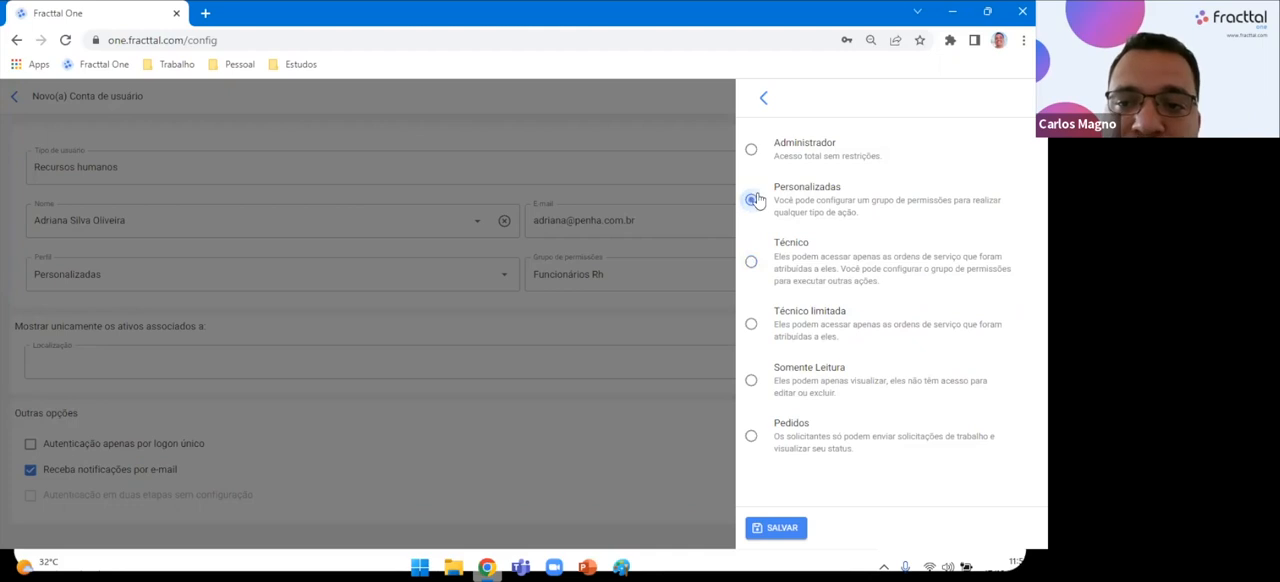
left_click(755, 265)
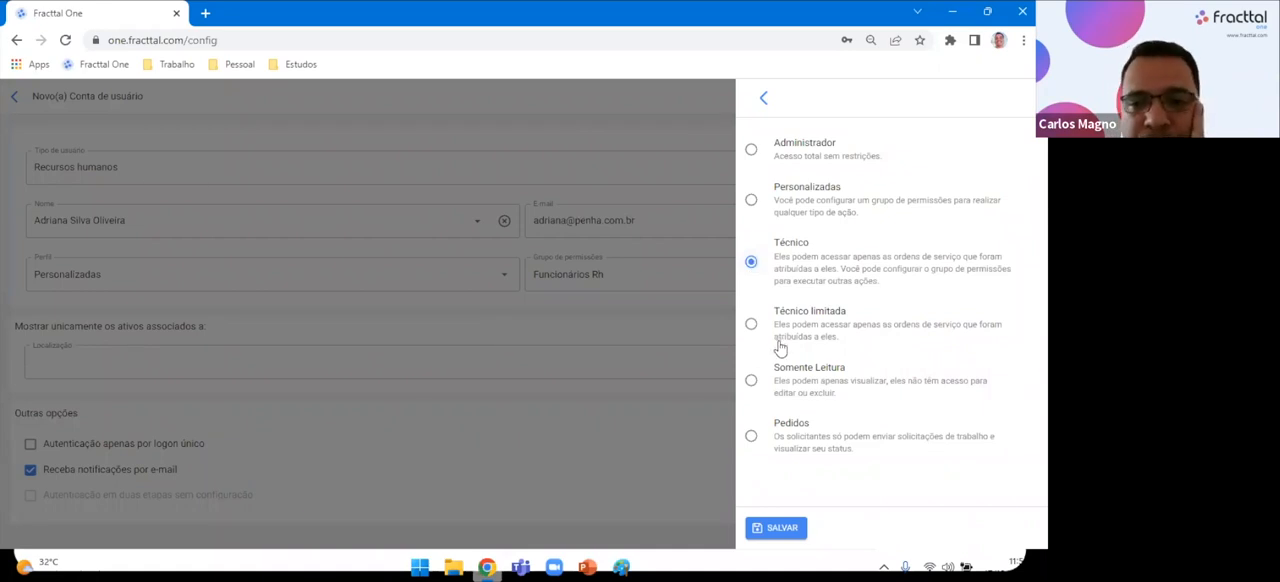
Look at the Somente Leitura option, apply the Pedidos profile to the account, and switch it back to Personalizadas.
left_click(752, 379)
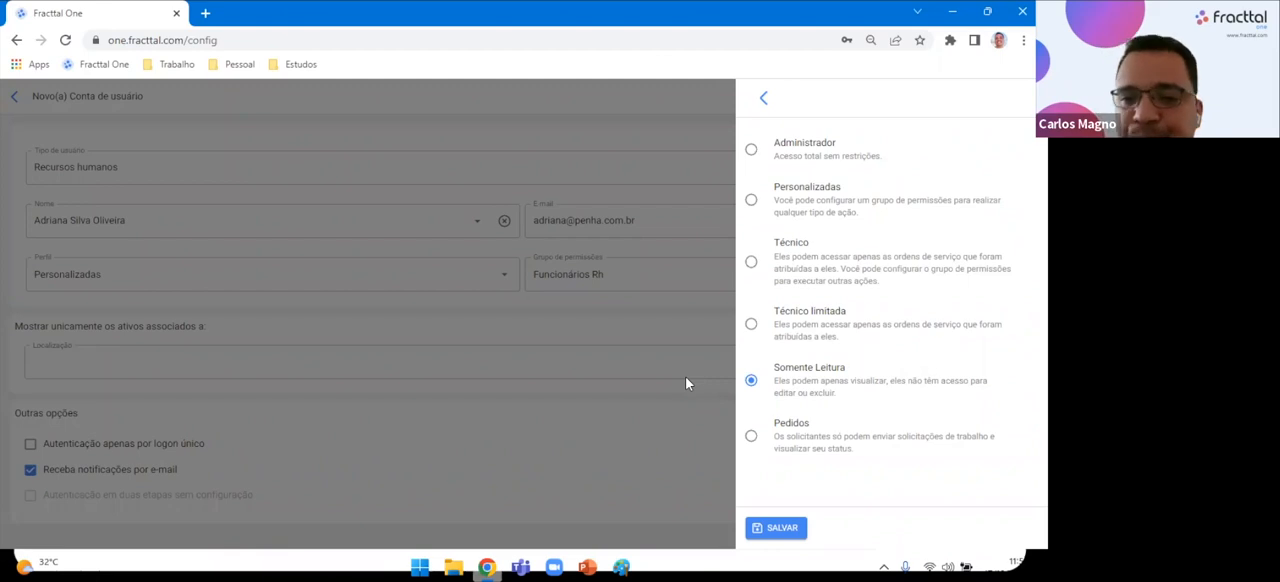
left_click(751, 437)
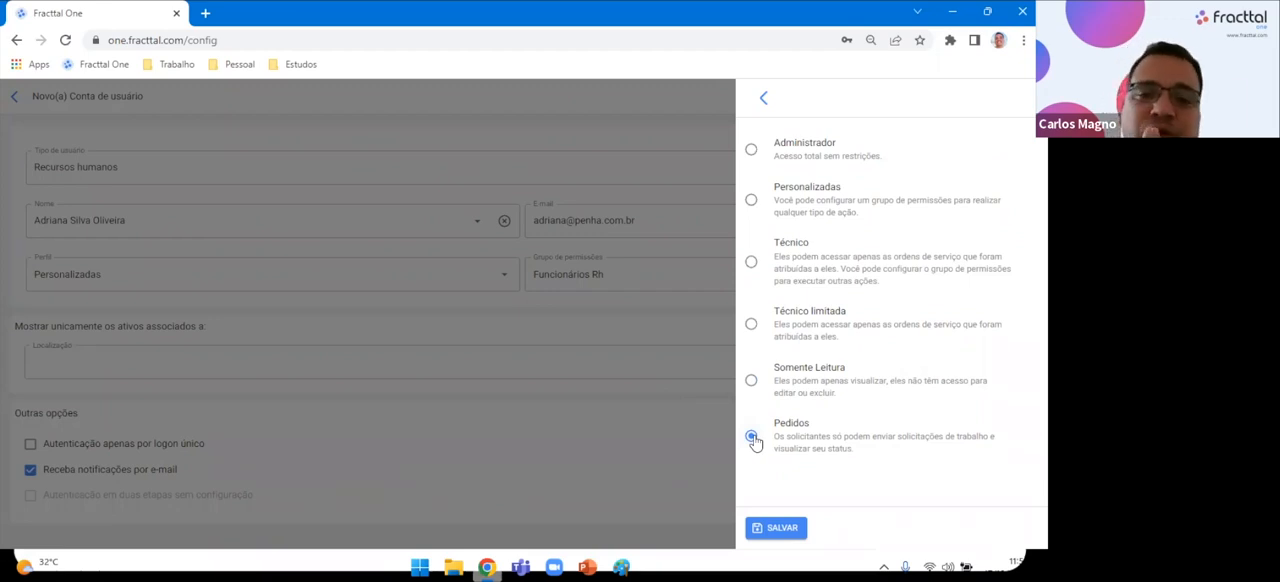
left_click(778, 530)
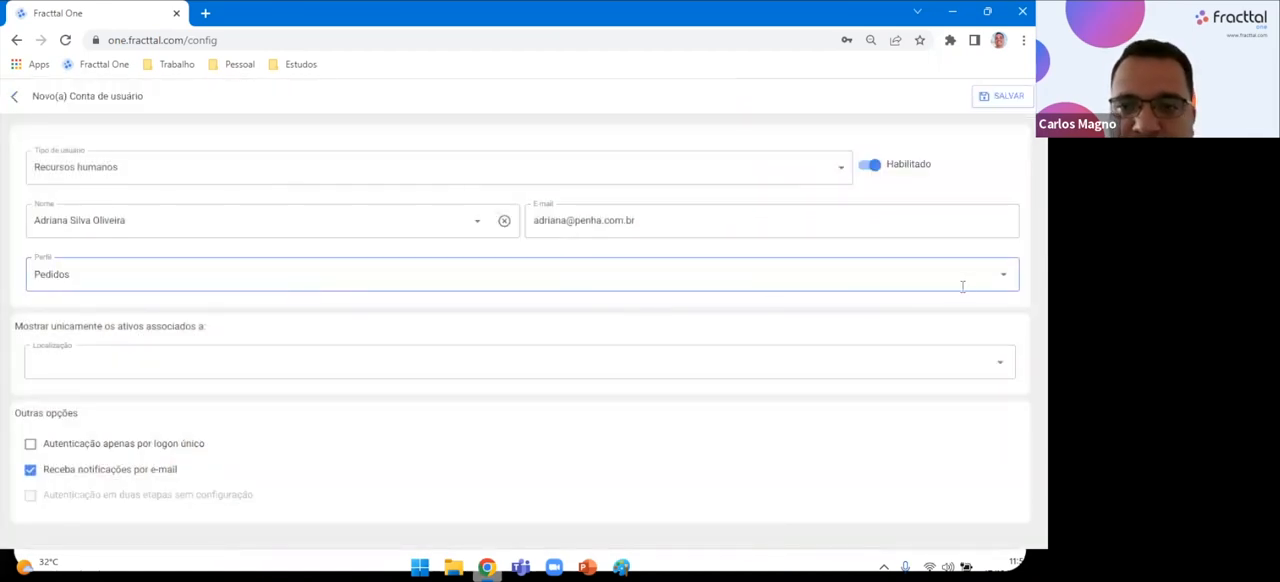
left_click(1004, 275)
left_click(790, 208)
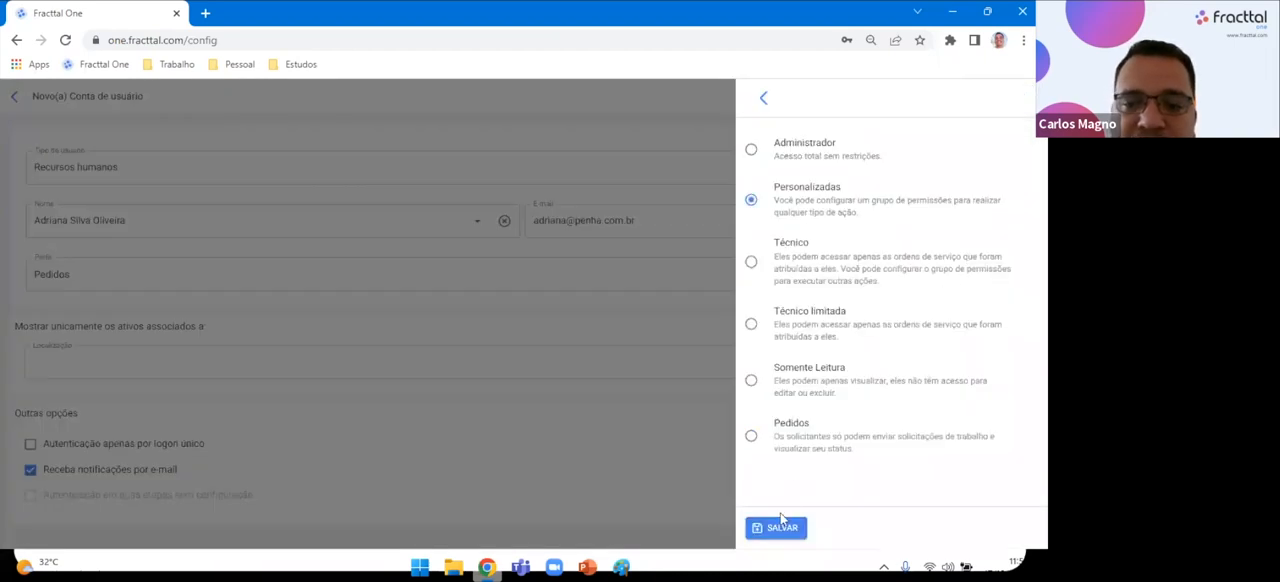
left_click(782, 522)
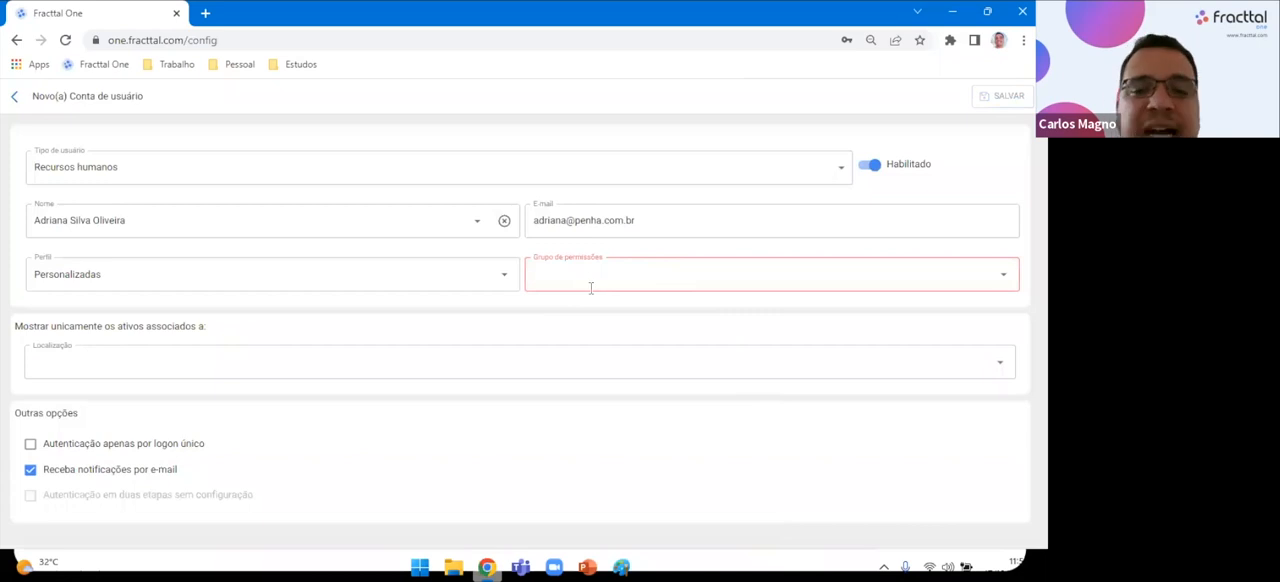
Set the new account's profile to Pedidos and check the selected option in the profile choices.
left_click(503, 278)
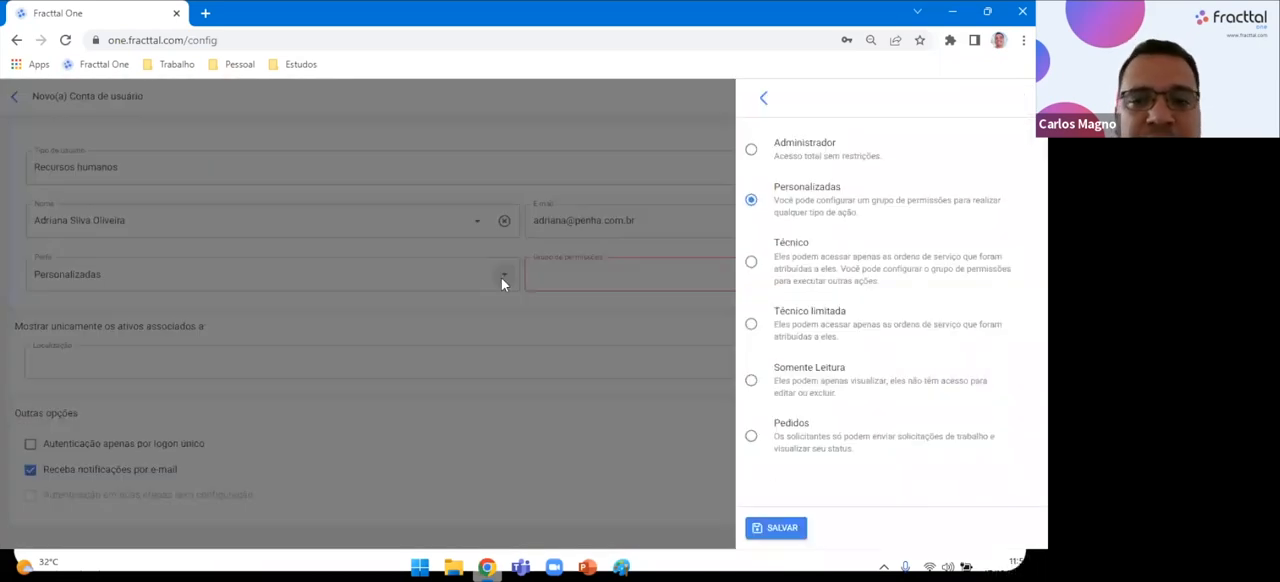
left_click(751, 440)
left_click(765, 528)
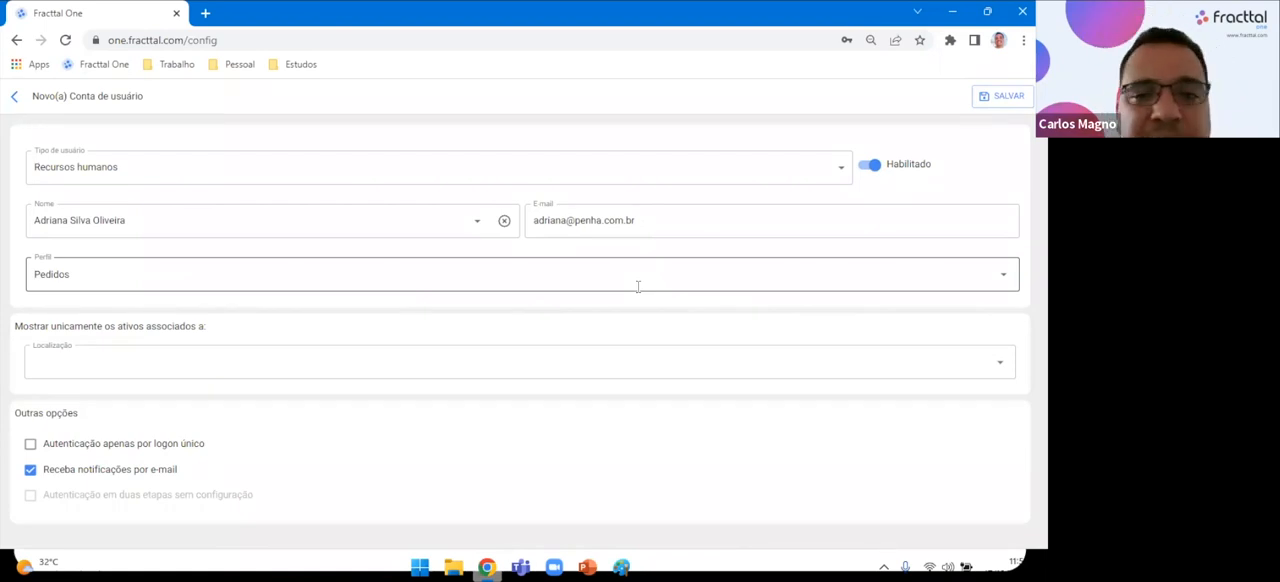
left_click(1003, 285)
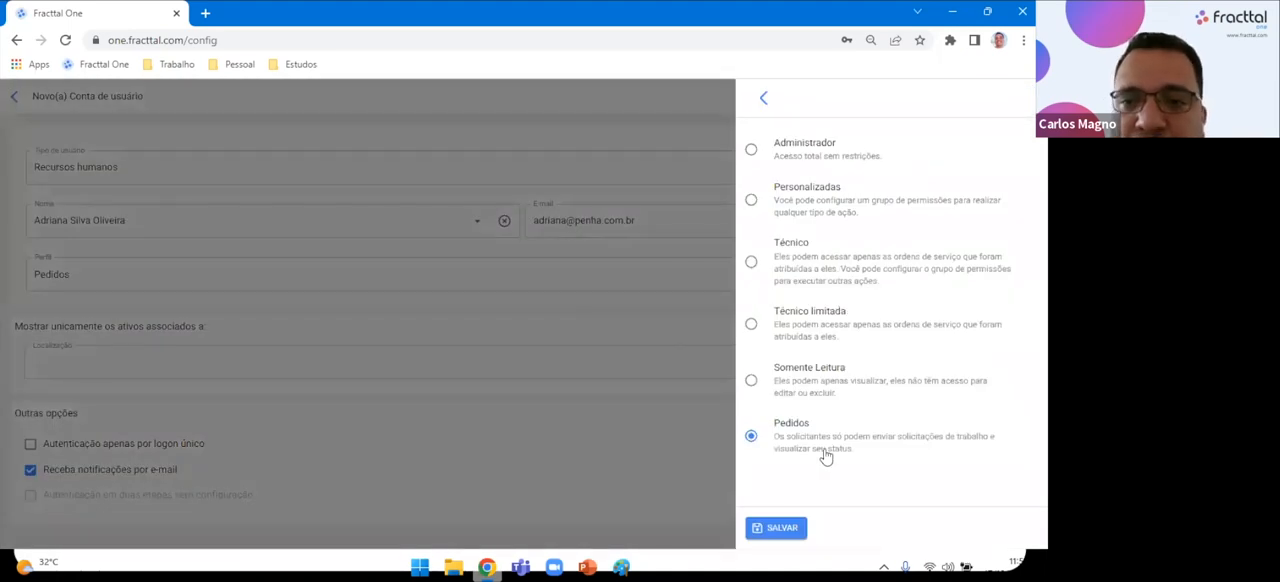
left_click(527, 124)
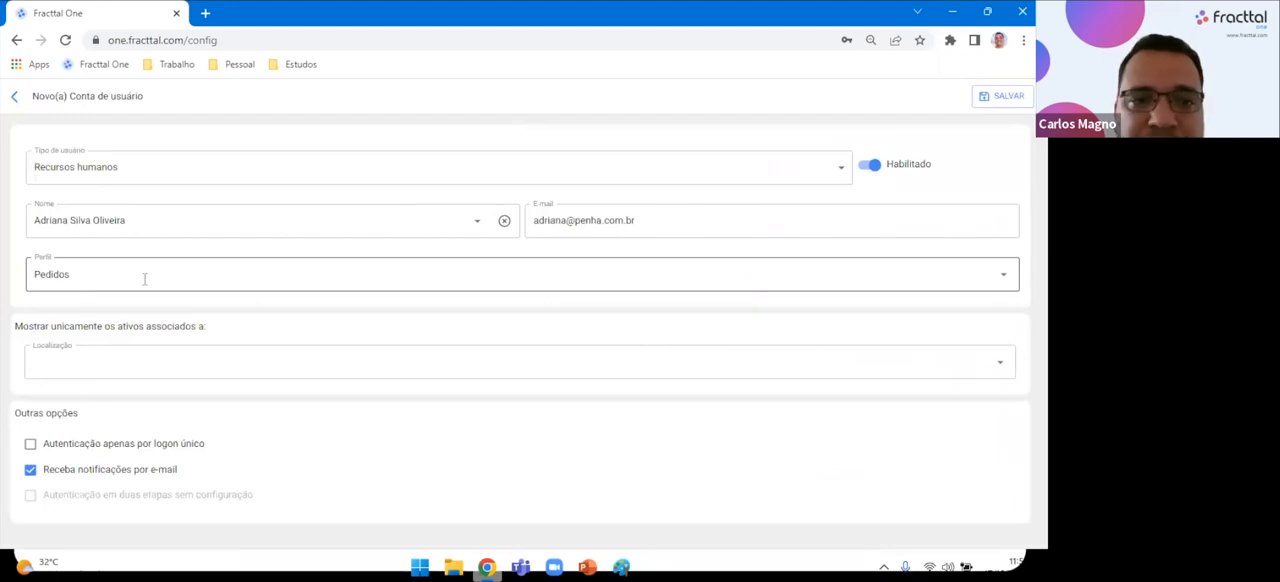
Set the new account's profile to Administrador.
left_click(1001, 280)
left_click(752, 152)
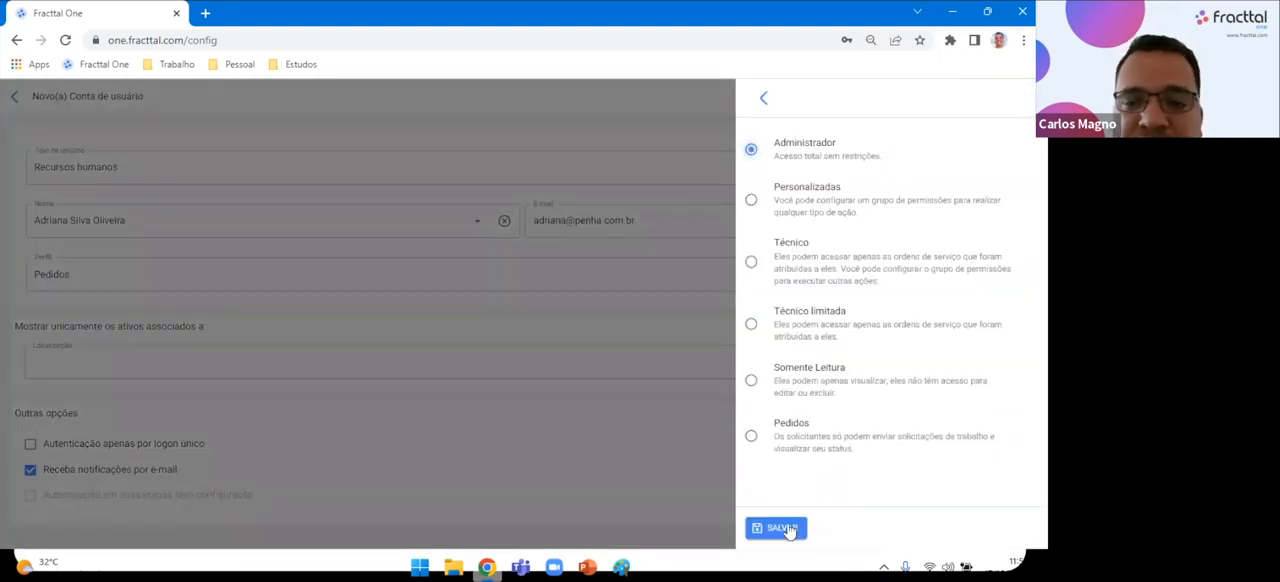
left_click(778, 528)
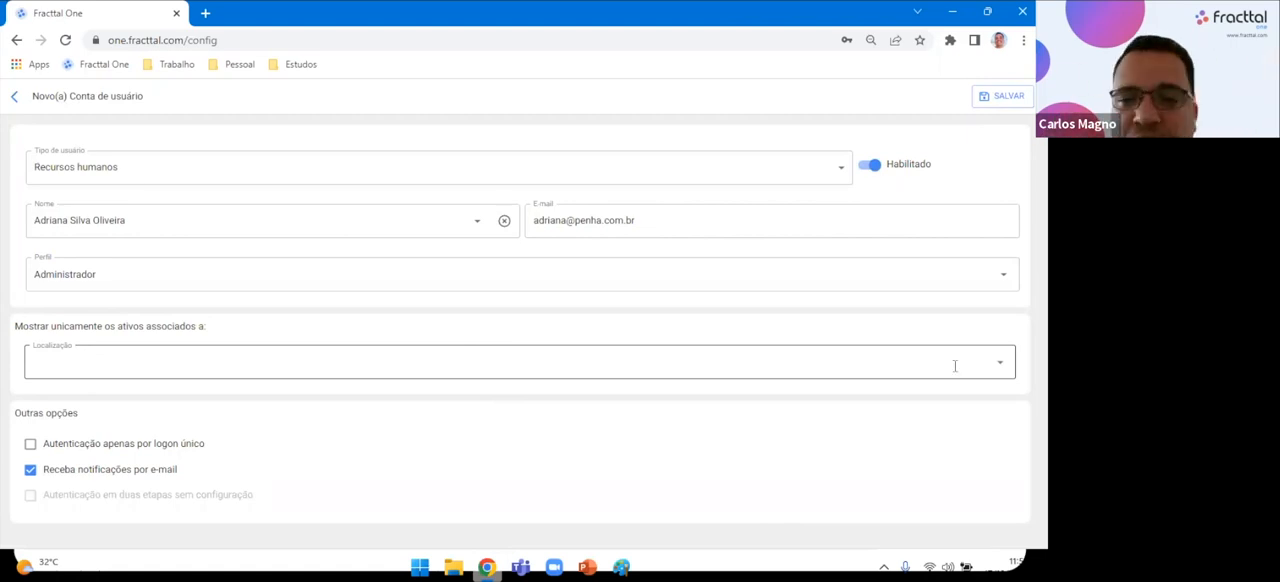
Look at the location choices for limiting the account's assets, and leave the new account form without saving.
left_click(997, 364)
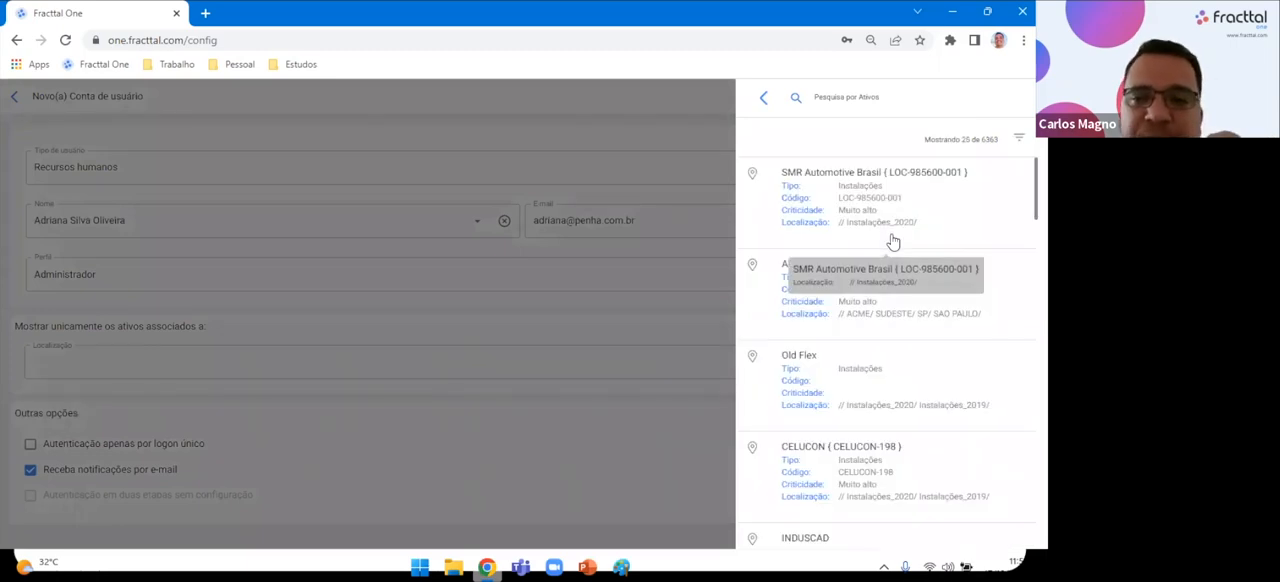
left_click(618, 125)
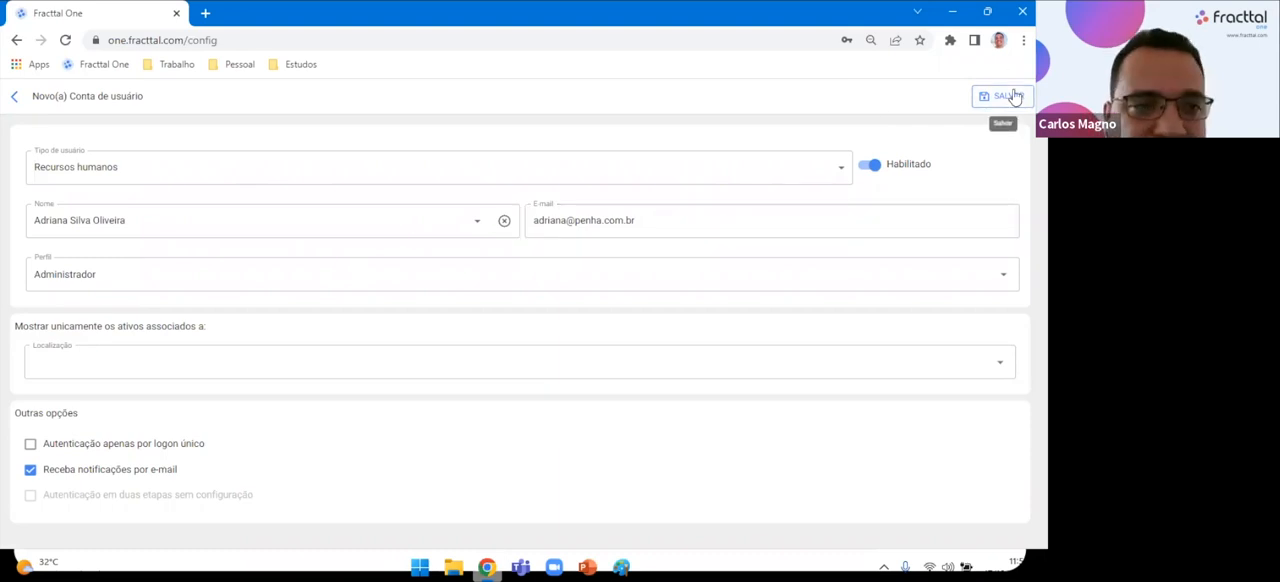
left_click(14, 96)
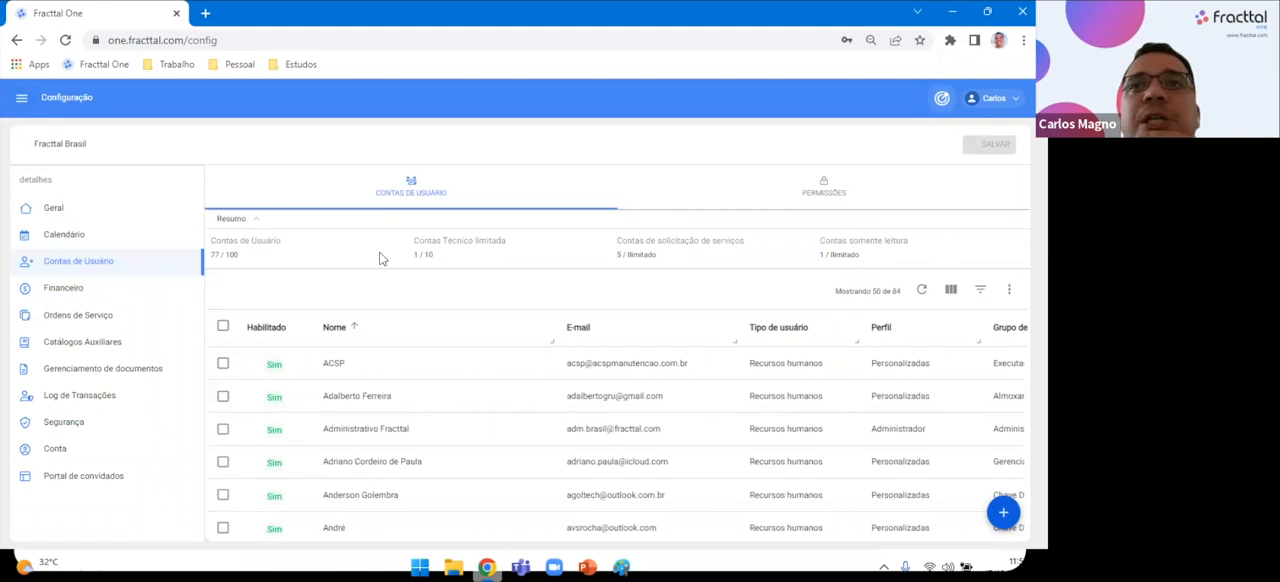
Create and save a new permission group with the description "Almoxarife - Webinar Setembro".
left_click(823, 188)
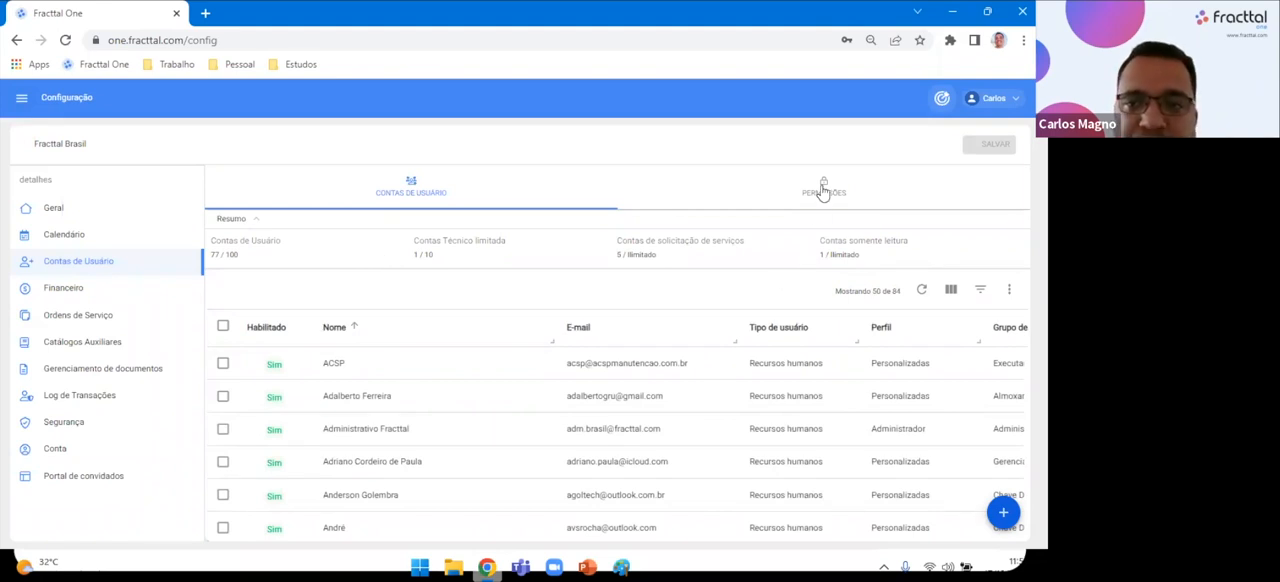
left_click(1003, 515)
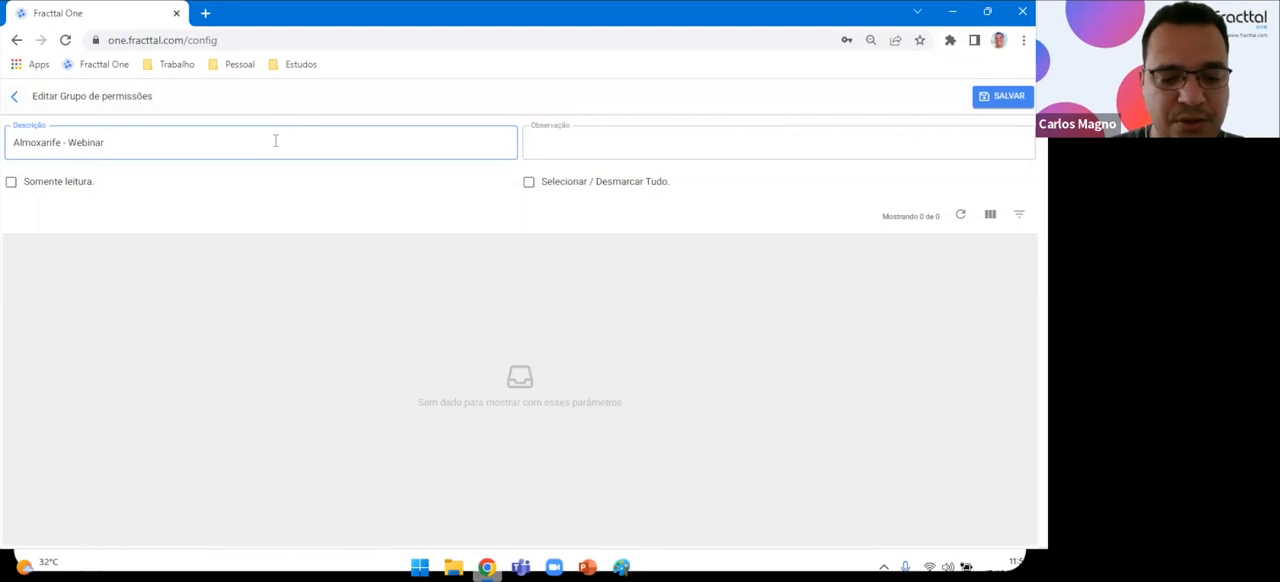
type("temb")
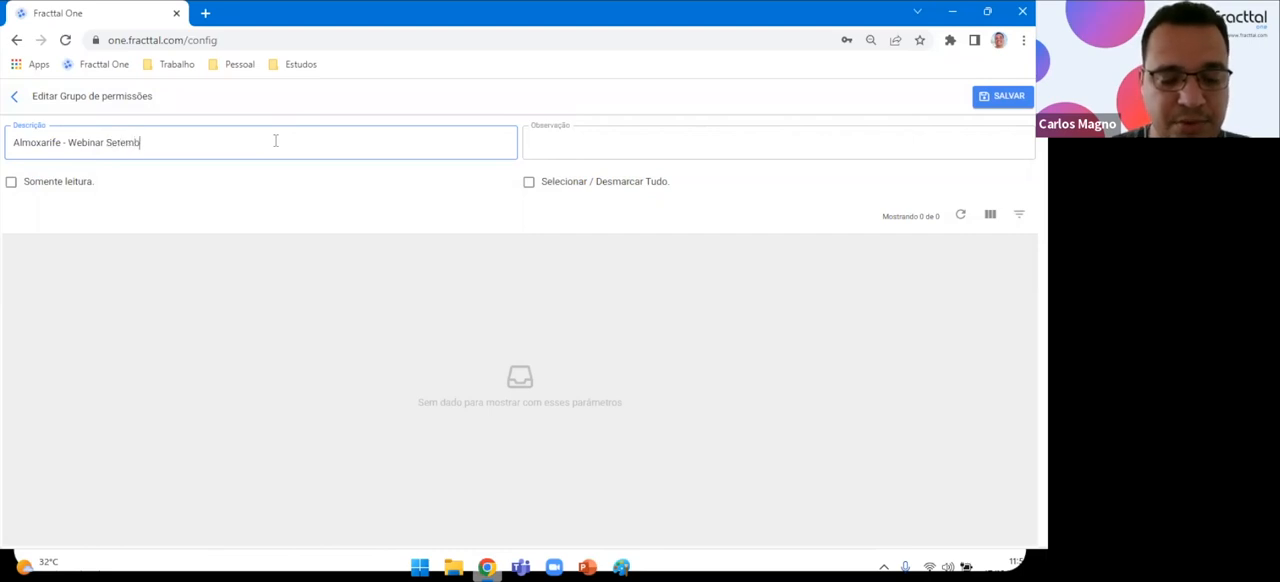
type("ro")
left_click(1000, 100)
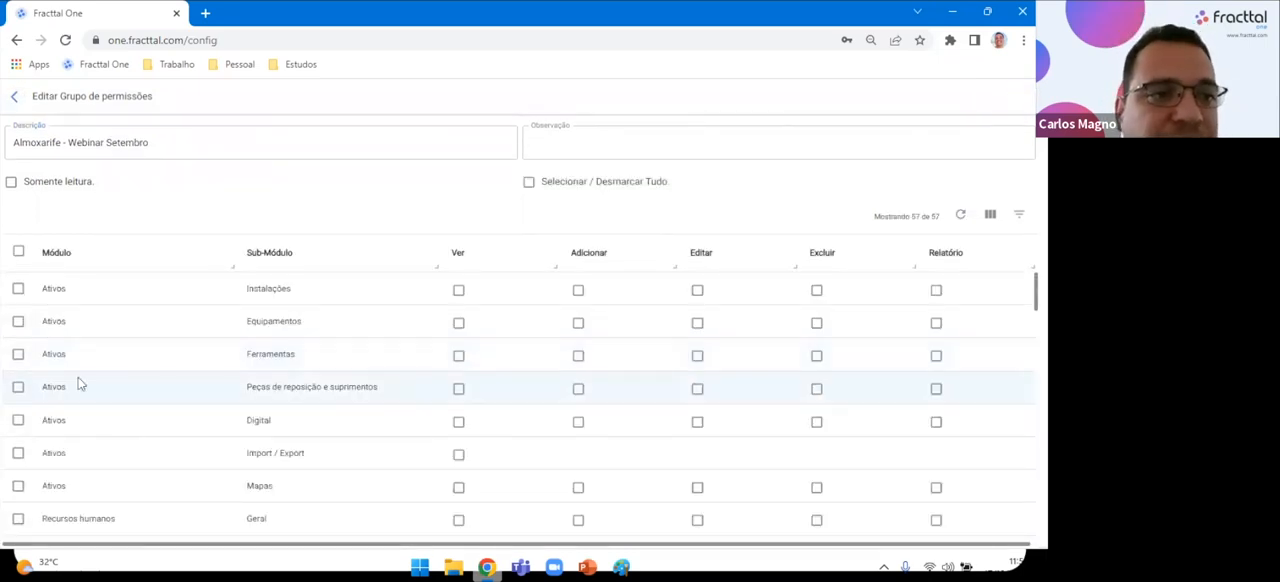
Examine the new group's permission rows by module and sub-module, from Ativos through Armazéns to Tarefas.
triple_click(187, 145)
left_click(243, 200)
scroll(257, 425, "down", 1)
scroll(257, 425, "up", 1)
scroll(120, 420, "down", 6)
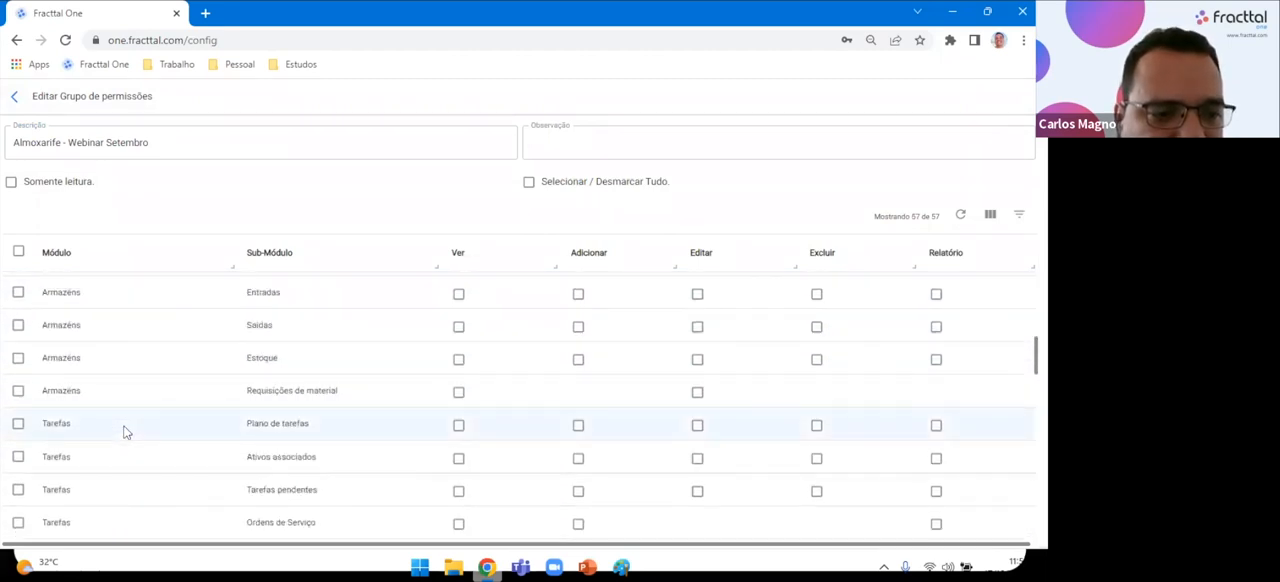
scroll(122, 432, "up", 1)
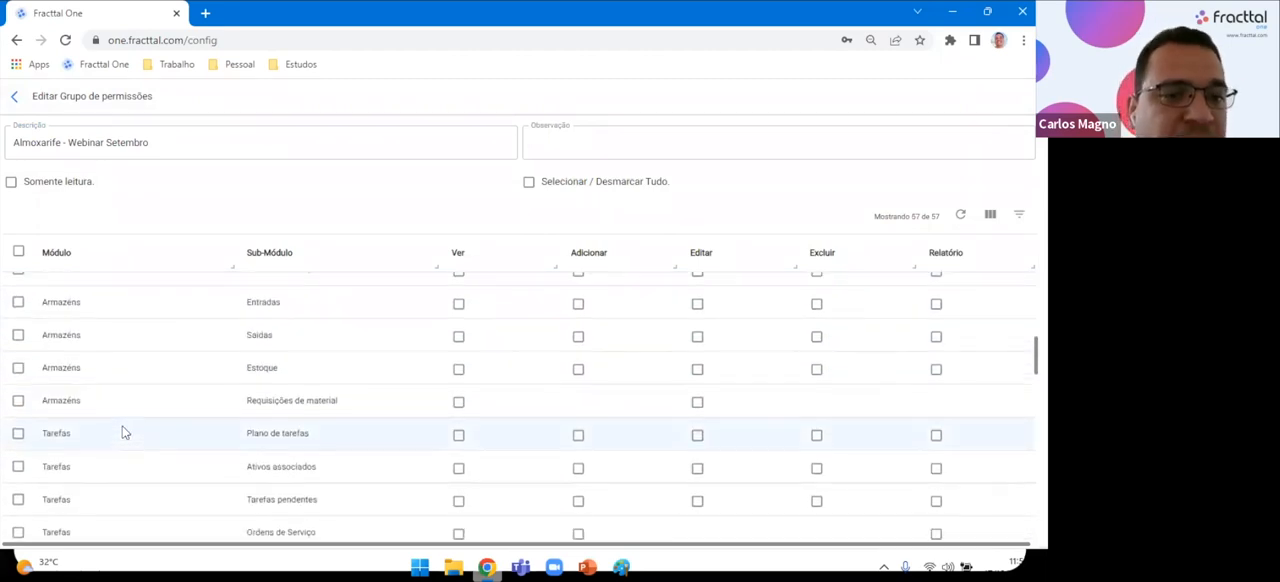
scroll(110, 358, "up", 1)
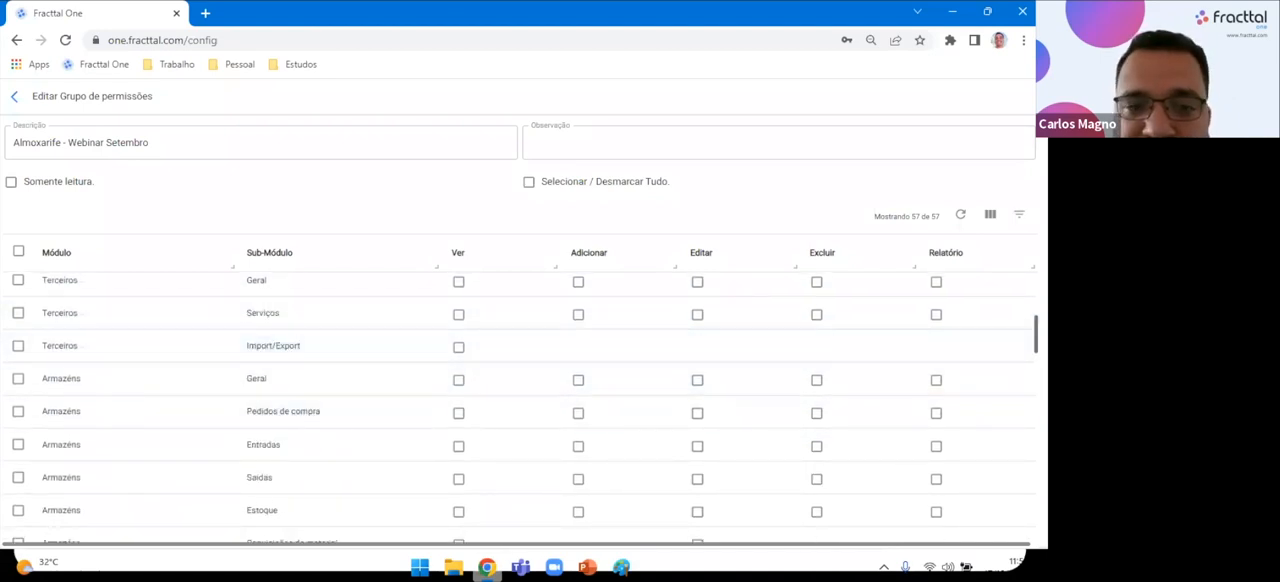
scroll(110, 350, "down", 1)
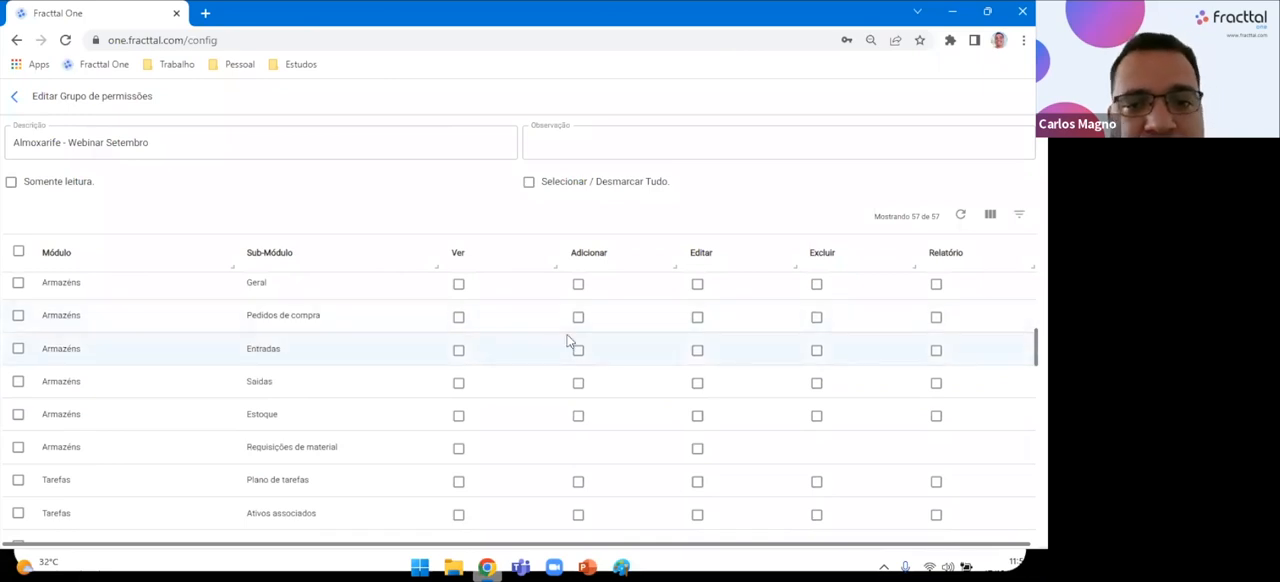
Enable all view, add, edit, delete and report permissions available for the Armazéns sub-modules, and save the permission group.
left_click(461, 287)
left_click(459, 351)
left_click(459, 383)
left_click(459, 451)
left_click(696, 451)
left_click(698, 285)
left_click(817, 285)
left_click(936, 285)
left_click(578, 285)
left_click(578, 317)
left_click(578, 350)
left_click(697, 415)
left_click(697, 350)
left_click(817, 348)
left_click(817, 381)
left_click(817, 415)
left_click(937, 417)
left_click(936, 383)
left_click(936, 350)
left_click(936, 317)
left_click(697, 318)
left_click(700, 383)
left_click(459, 417)
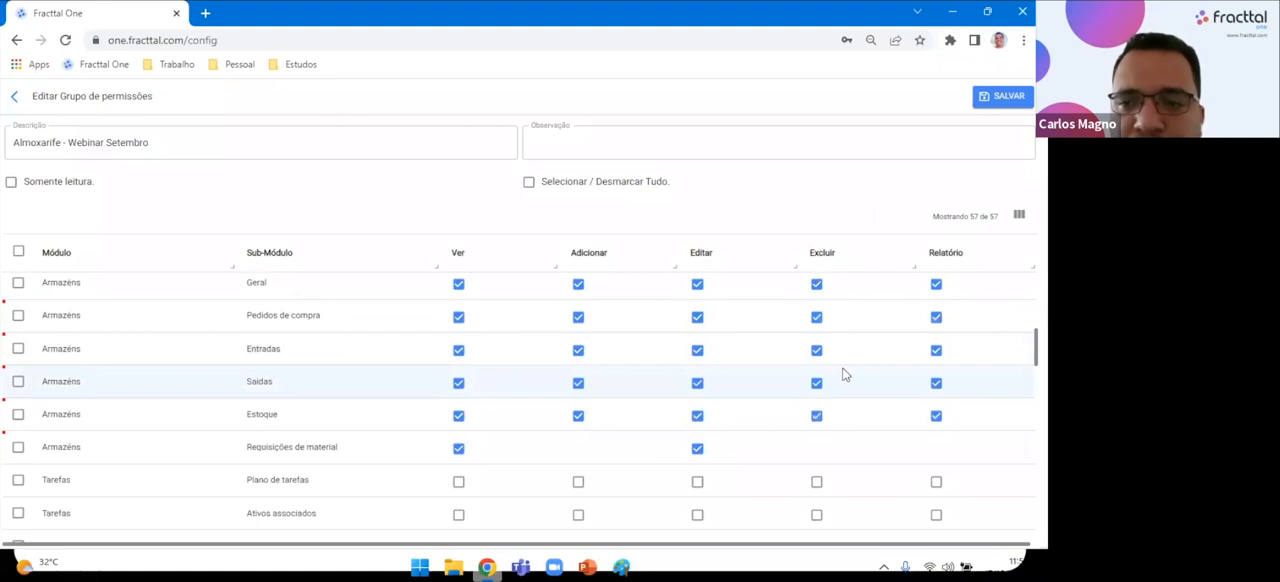
scroll(843, 374, "up", 1)
left_click(985, 96)
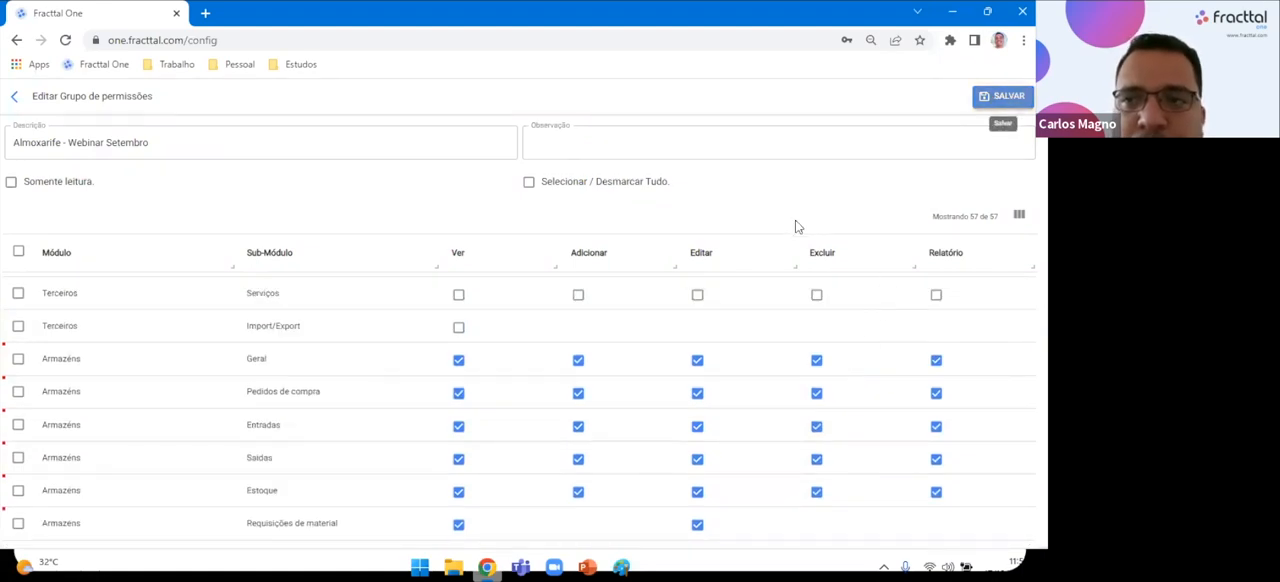
Return to the user accounts and start a new account for a listed staff member with the Personalizadas profile.
left_click(14, 96)
left_click(405, 191)
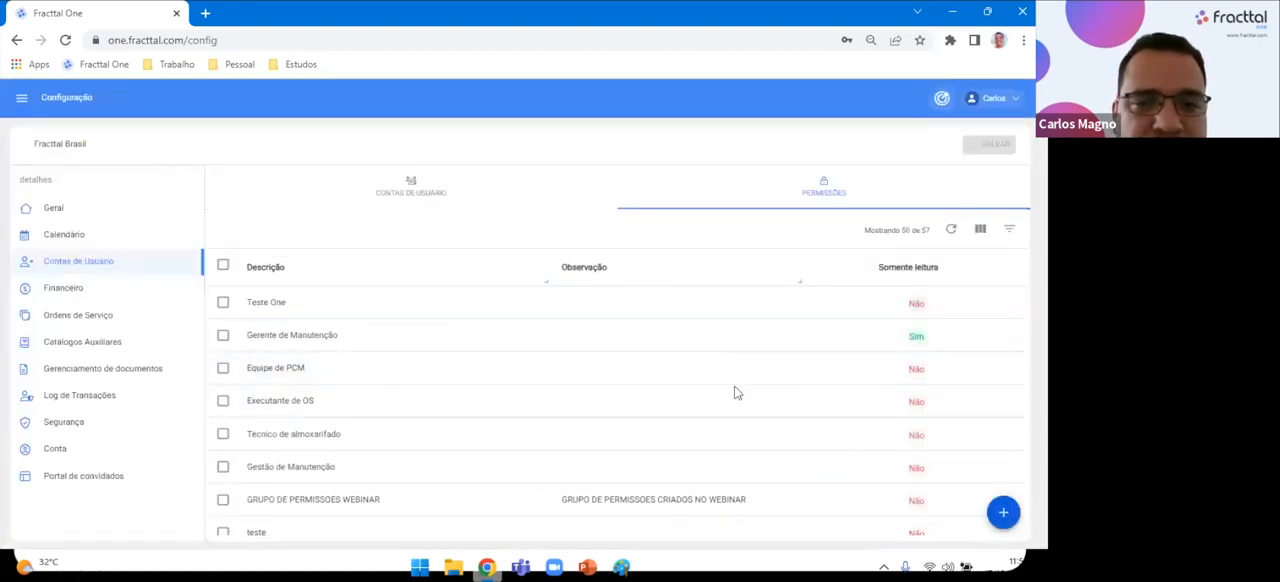
left_click(1011, 521)
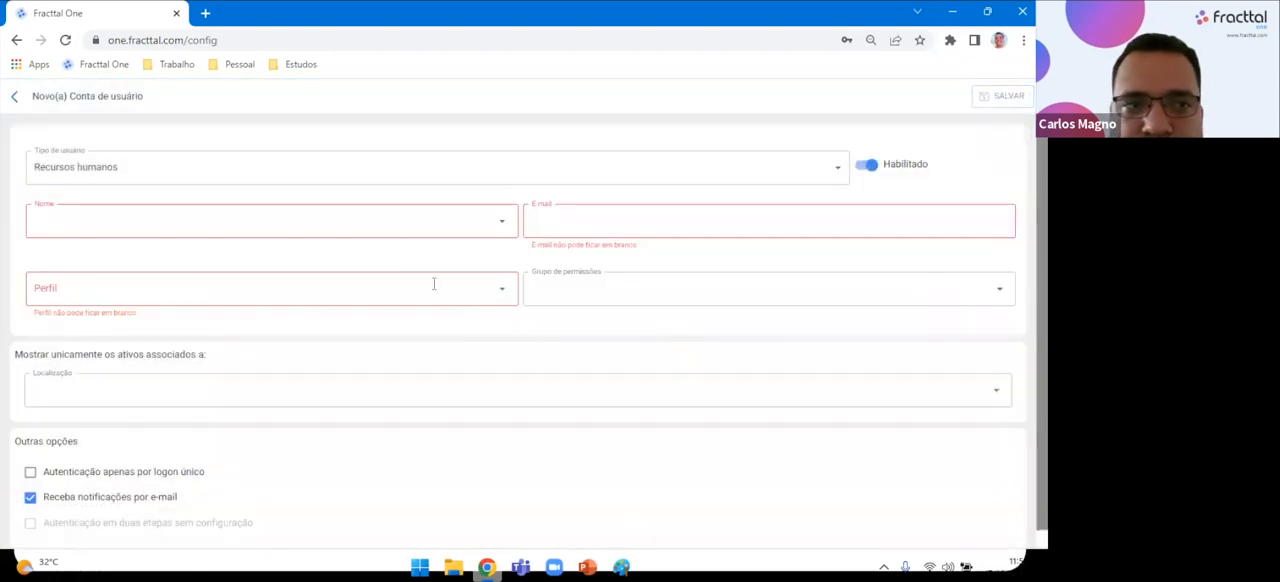
left_click(494, 231)
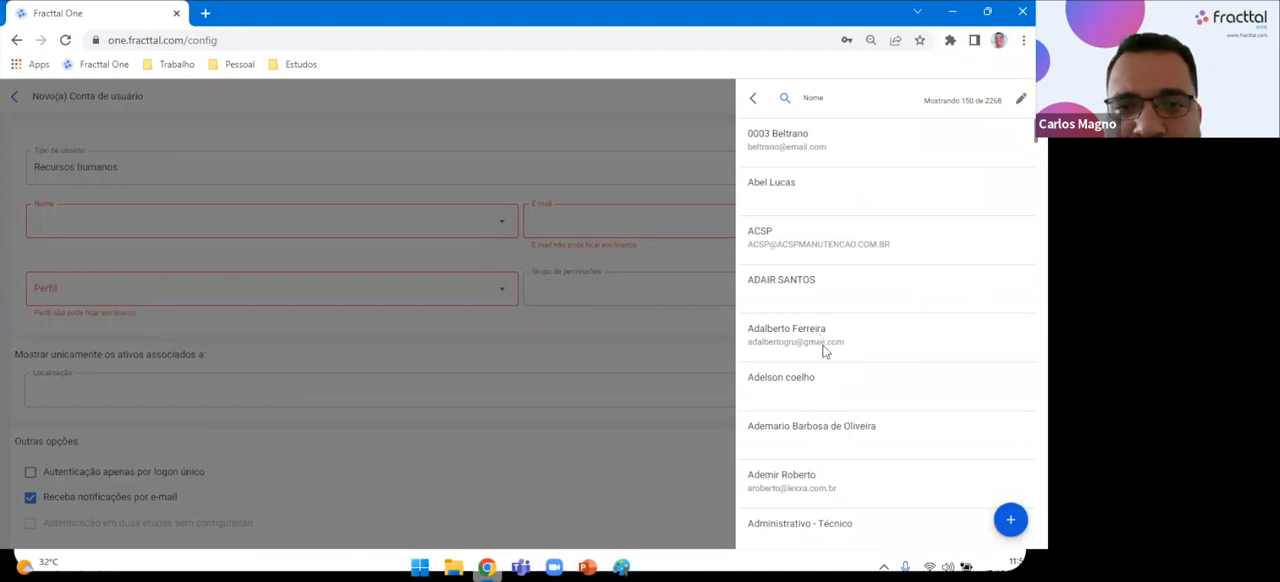
left_click(824, 350)
left_click(504, 276)
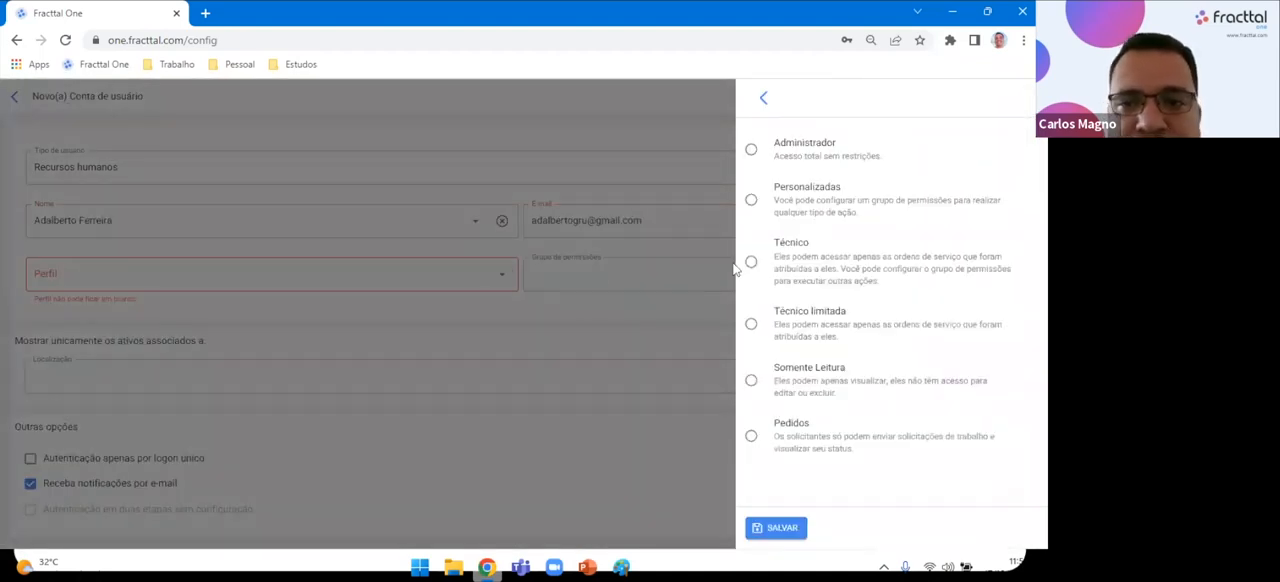
left_click(751, 200)
left_click(795, 525)
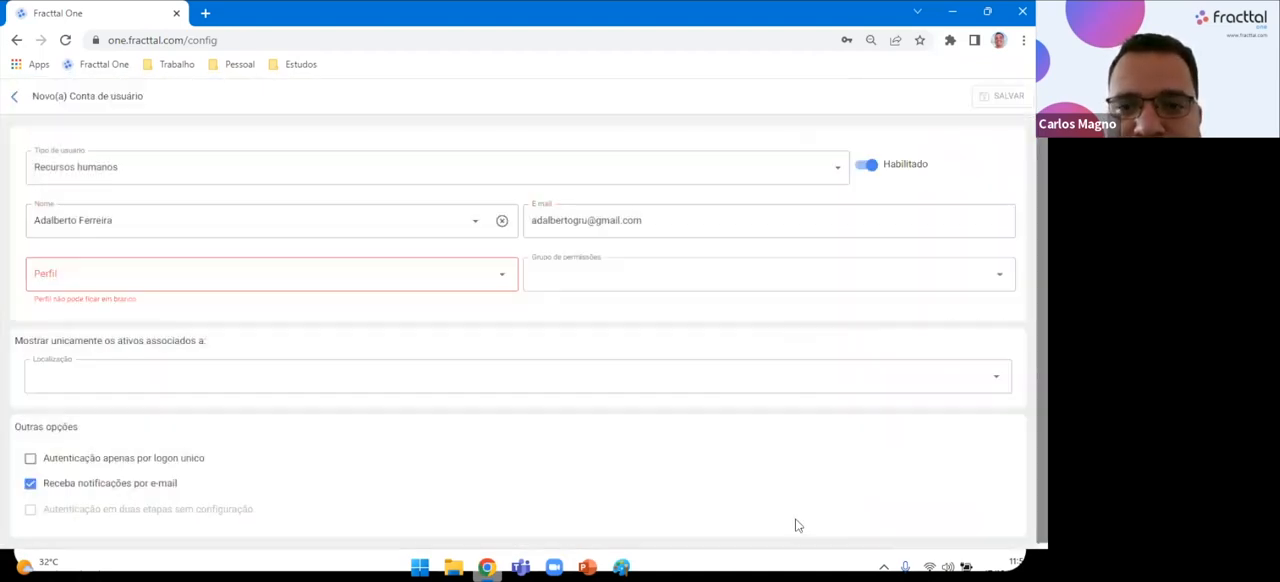
Search the permission groups for "webinar", assign Almoxarife - Webinar Setembro to the account, and leave the form without saving.
left_click(657, 281)
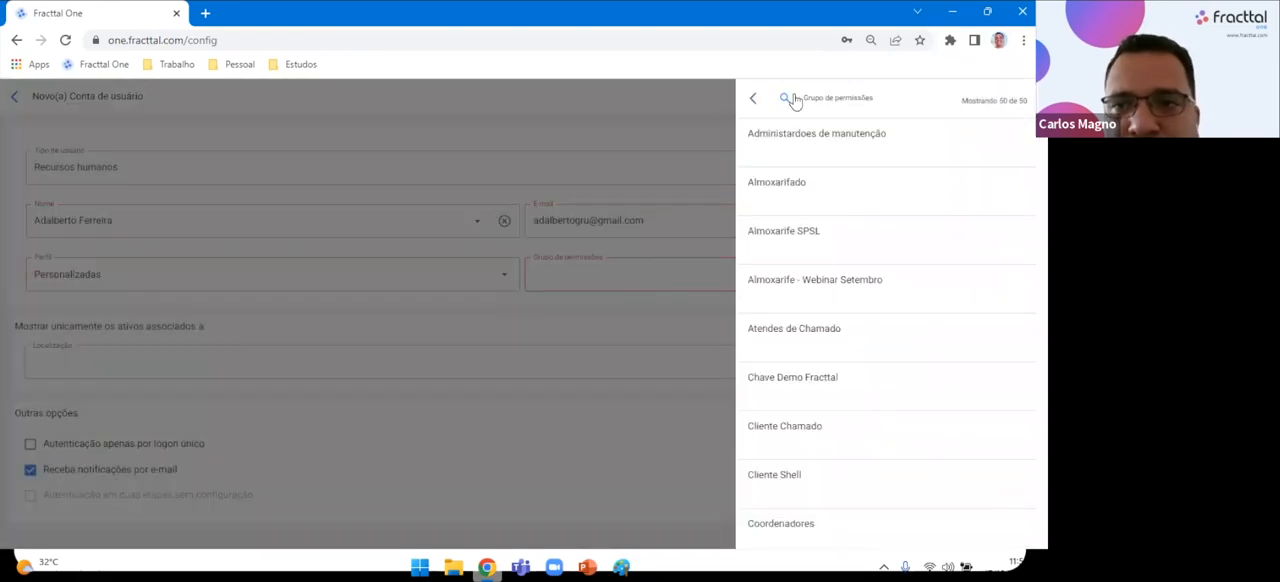
left_click(786, 100)
type("webina")
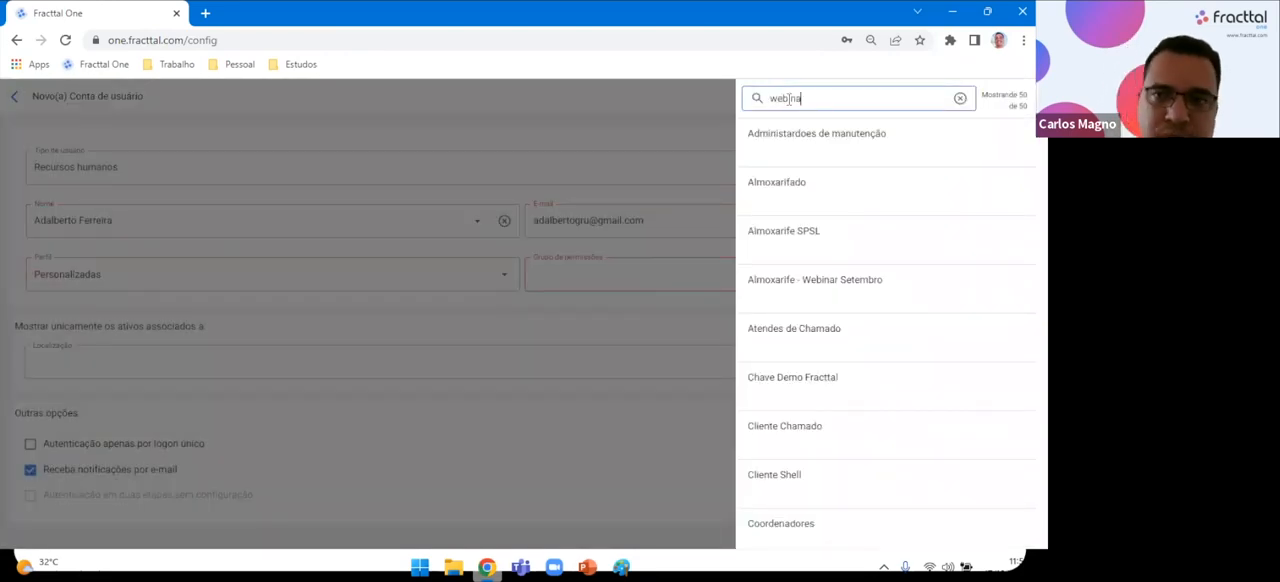
type("r")
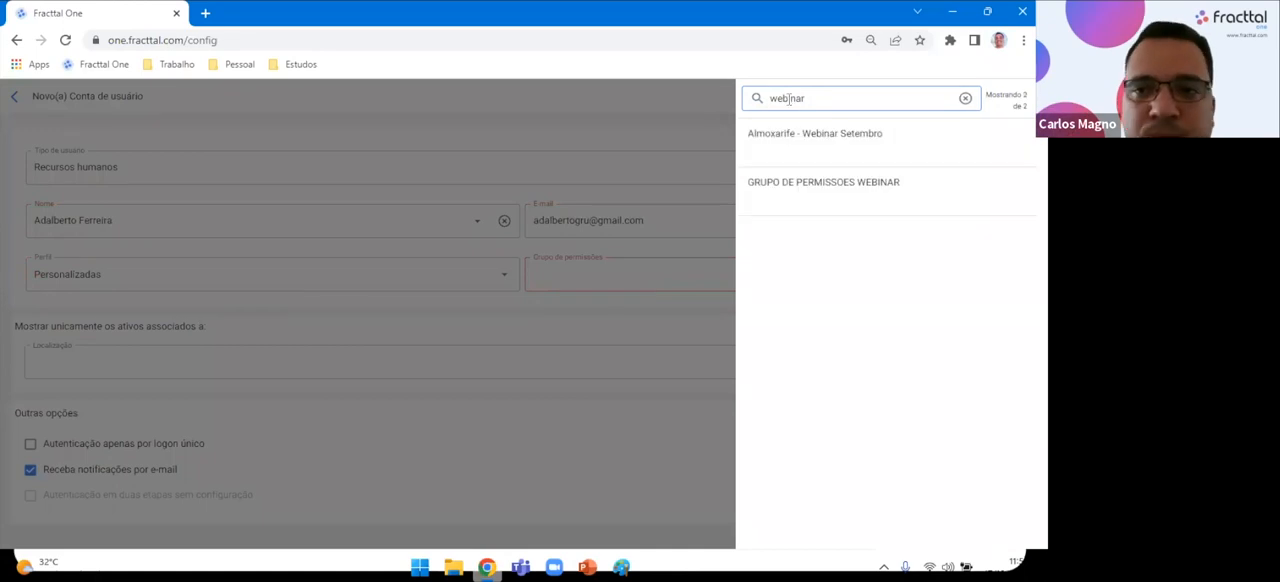
left_click(793, 147)
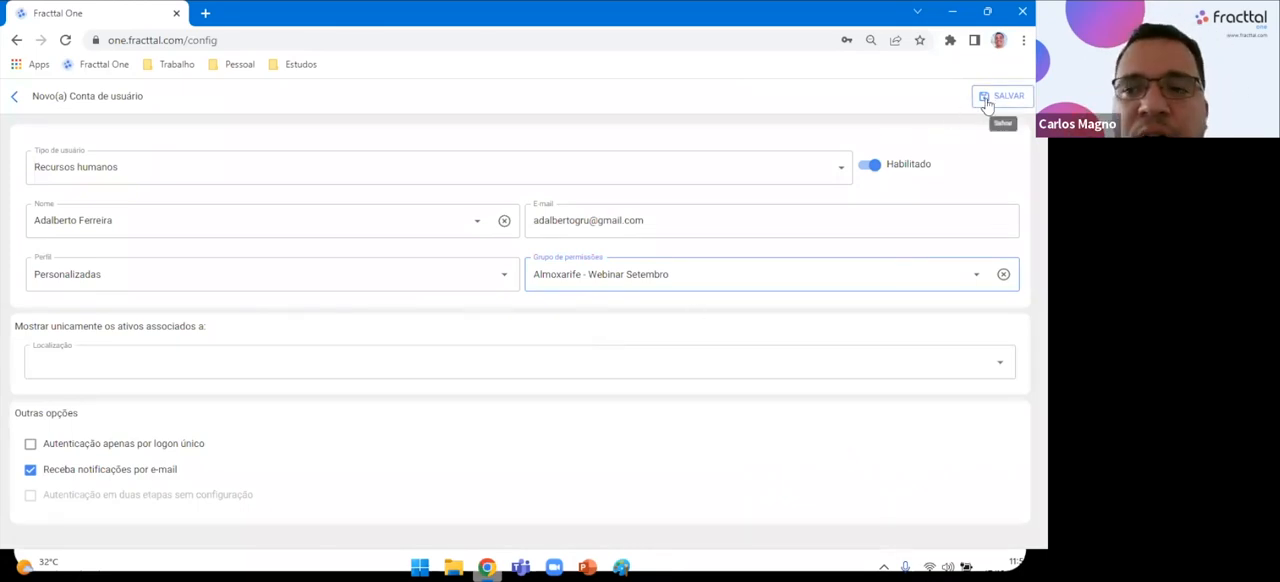
left_click(12, 99)
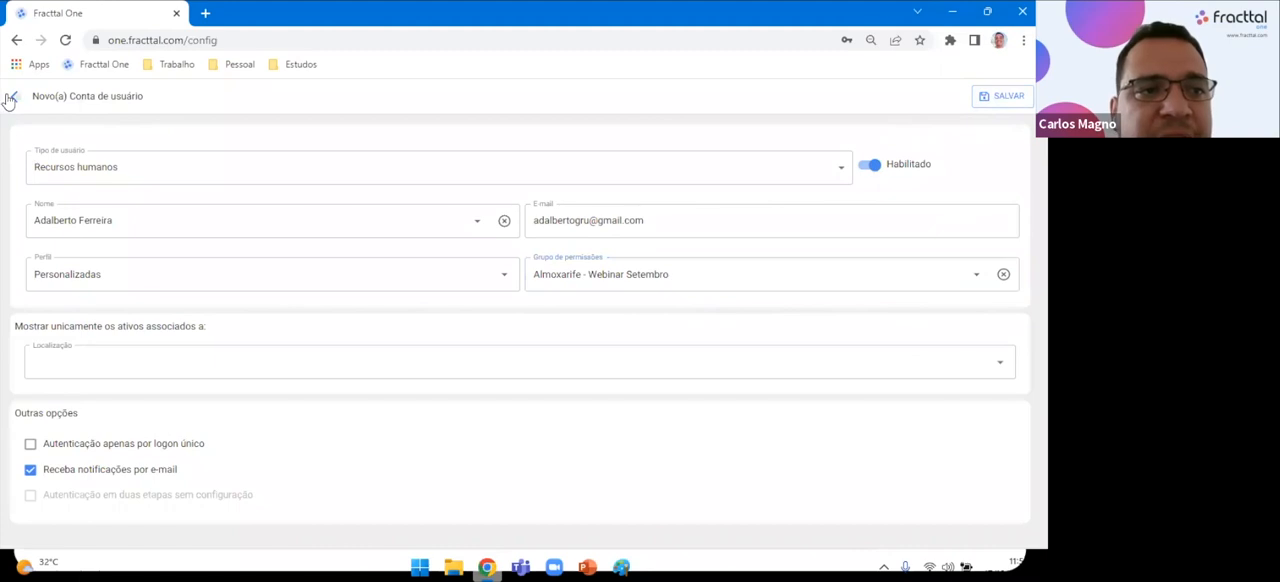
Collapse the Tarefas section in the main navigation, look over the module list, and return to the user accounts.
left_click(24, 100)
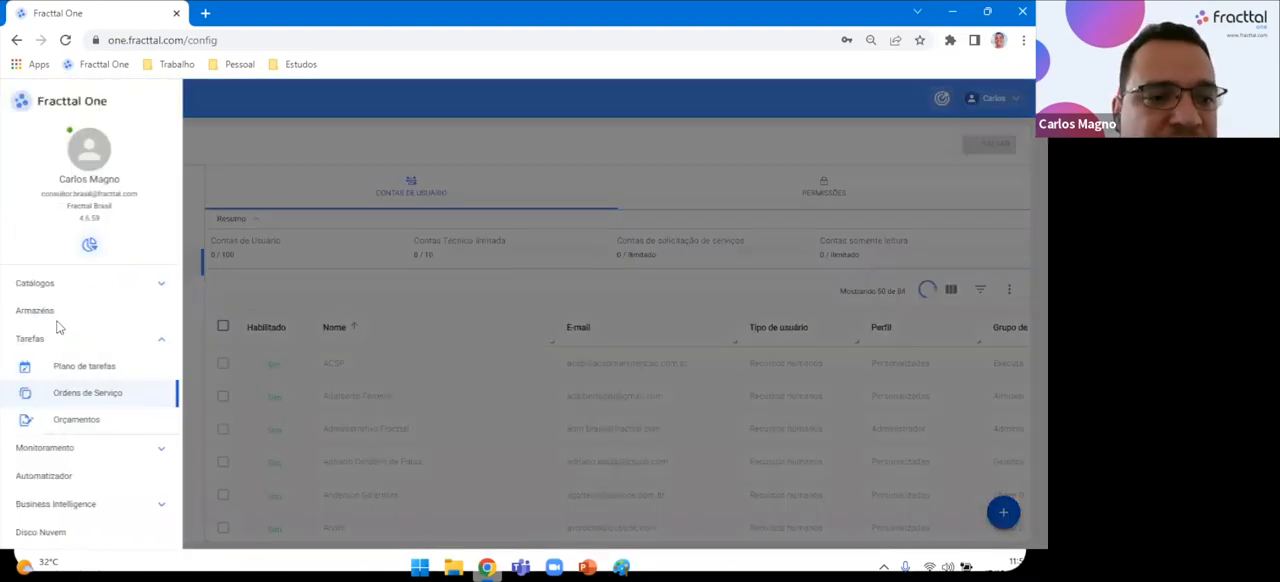
left_click(162, 343)
left_click(88, 328)
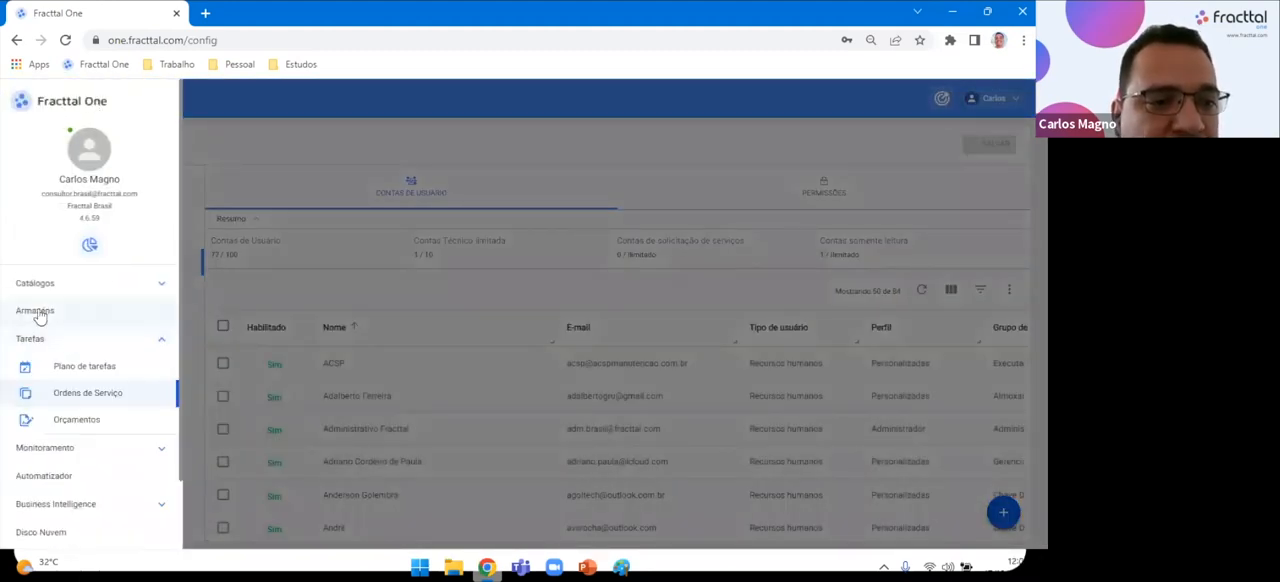
left_click(162, 340)
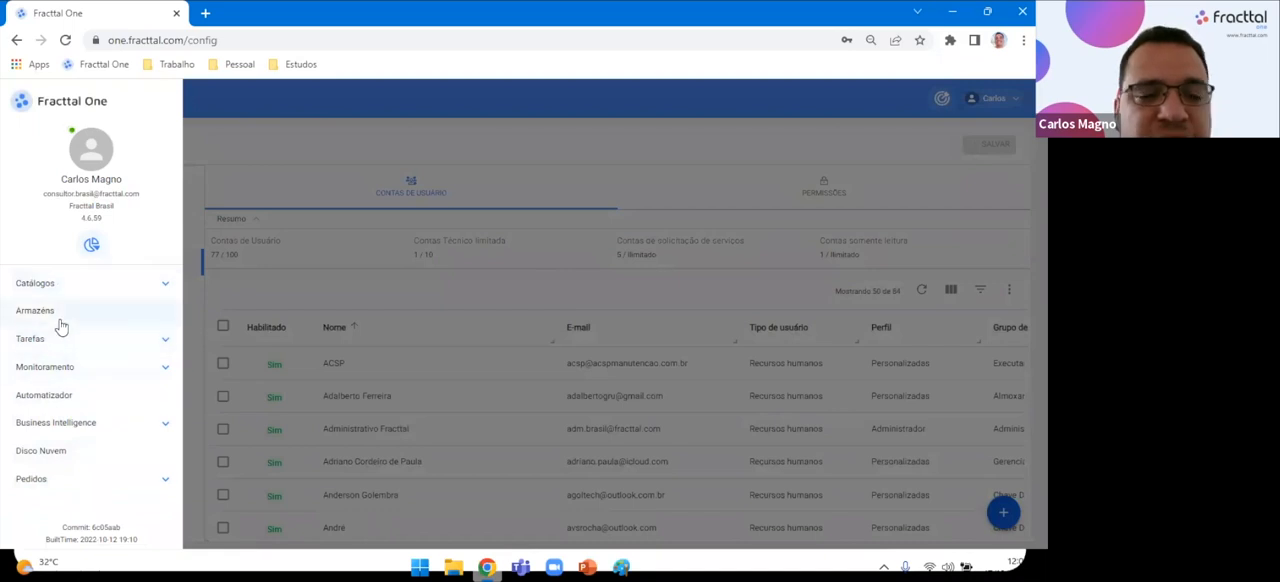
left_click(338, 143)
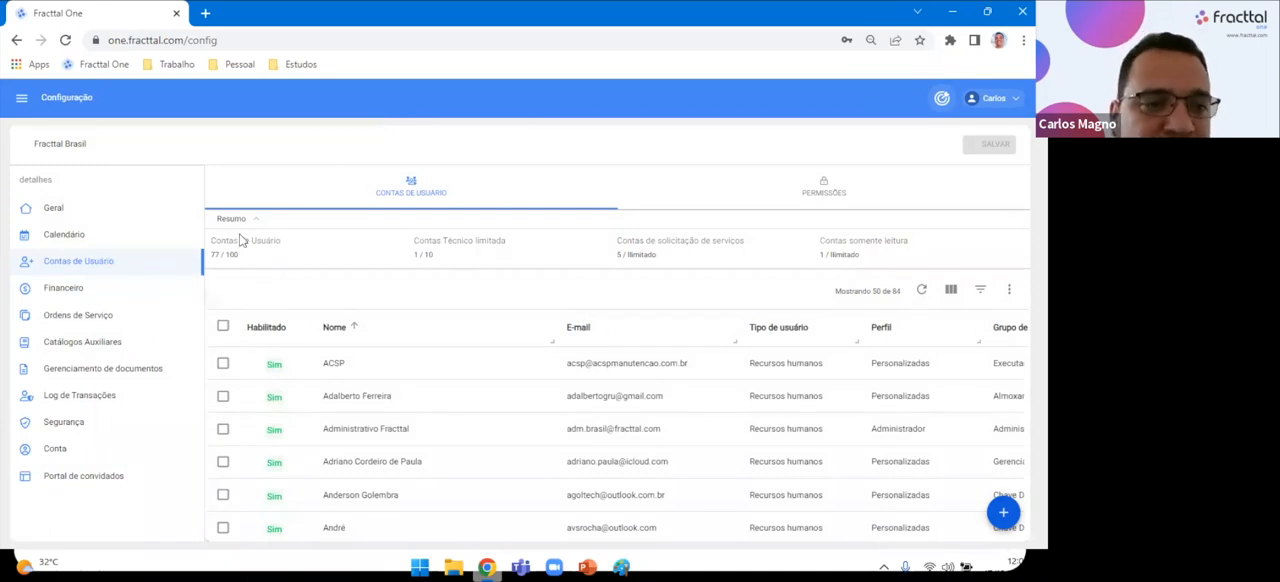
Open the auxiliary catalogues and view the failure catalogue's types, causes and detection methods.
left_click(128, 352)
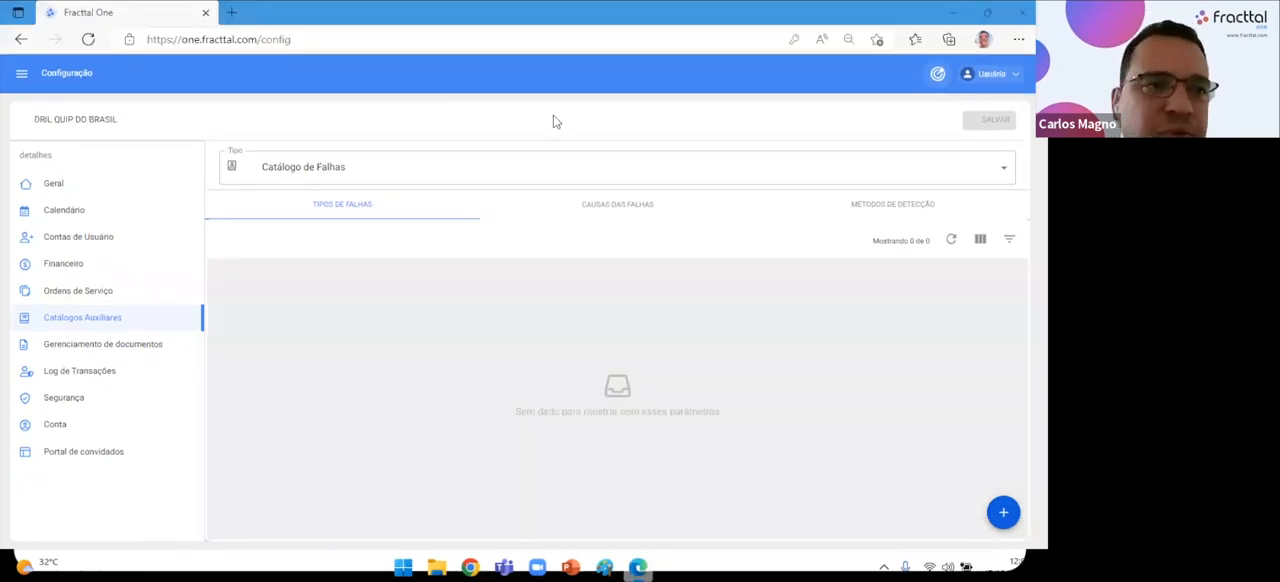
left_click(378, 211)
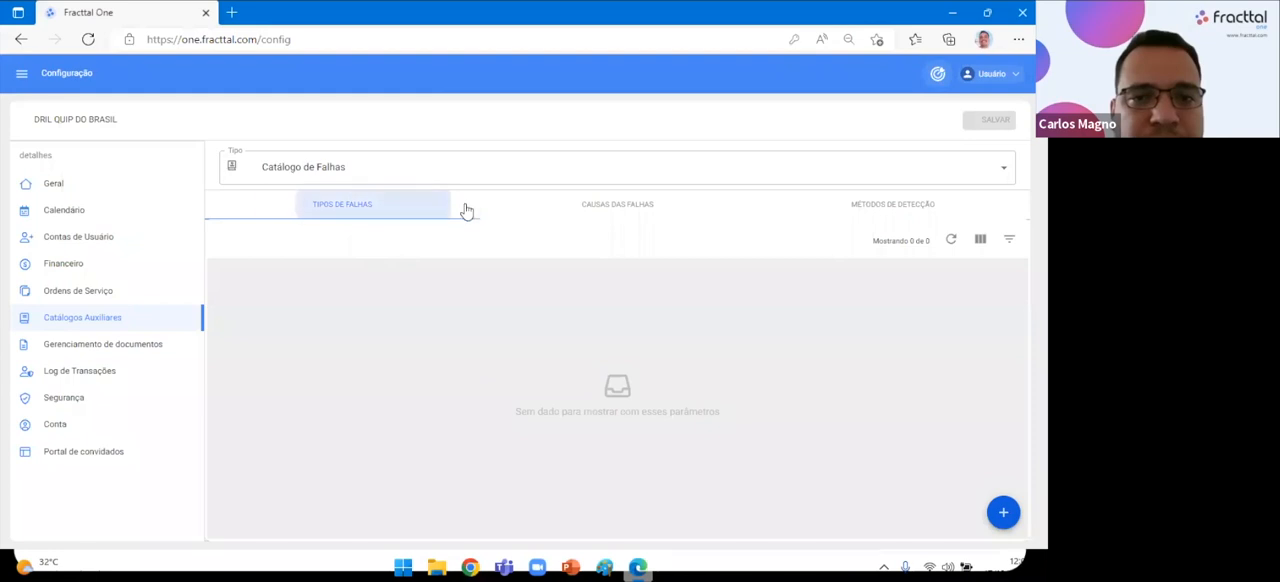
left_click(590, 213)
left_click(868, 216)
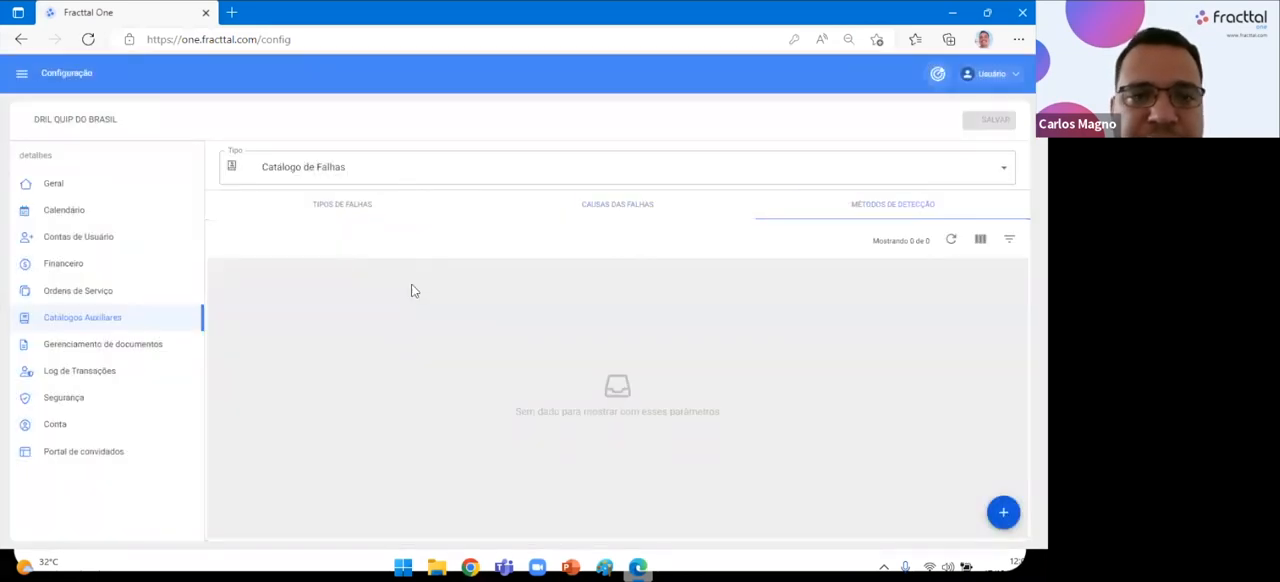
Switch the auxiliary catalogue type to Ativos and look through the Classificação 1 entries.
left_click(350, 177)
left_click(280, 244)
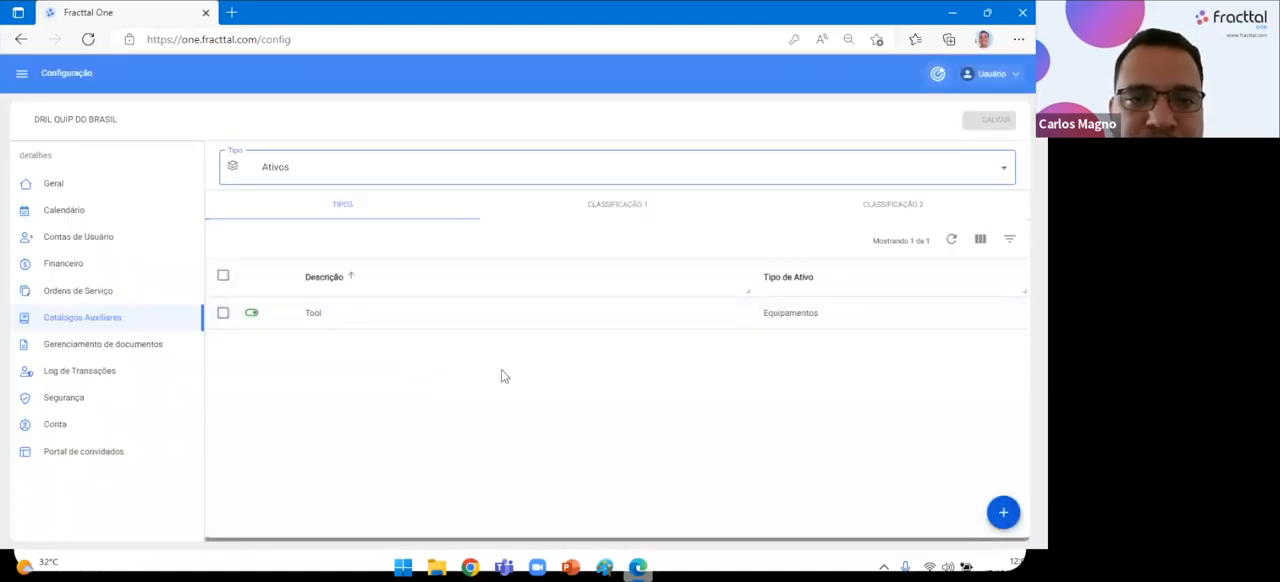
left_click(593, 222)
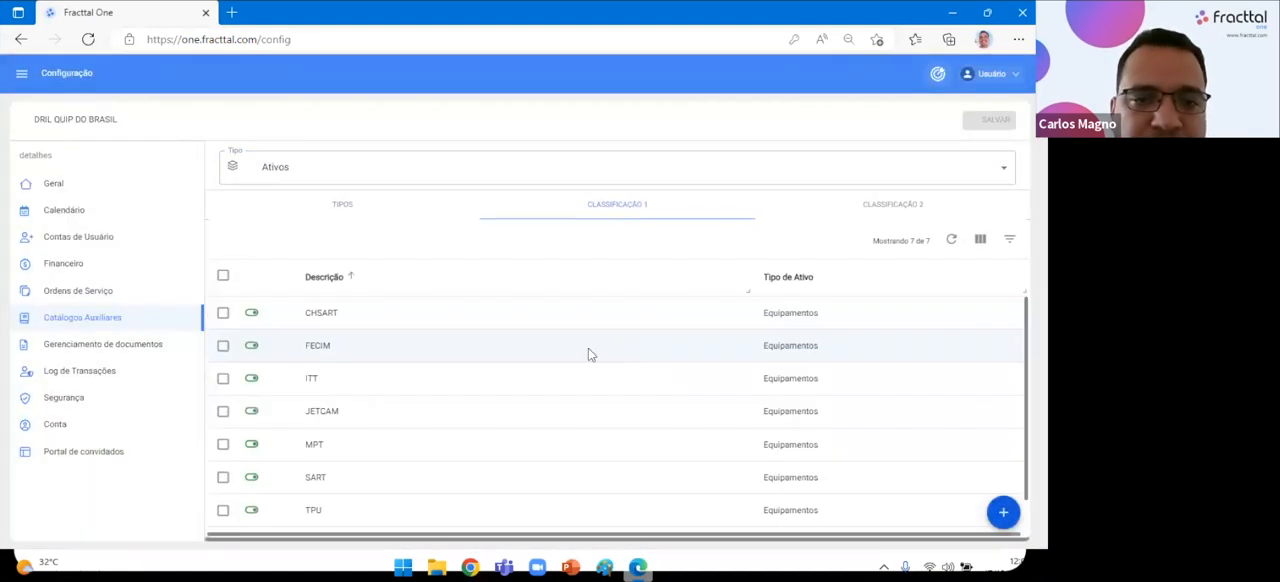
scroll(460, 422, "down", 1)
scroll(460, 422, "up", 1)
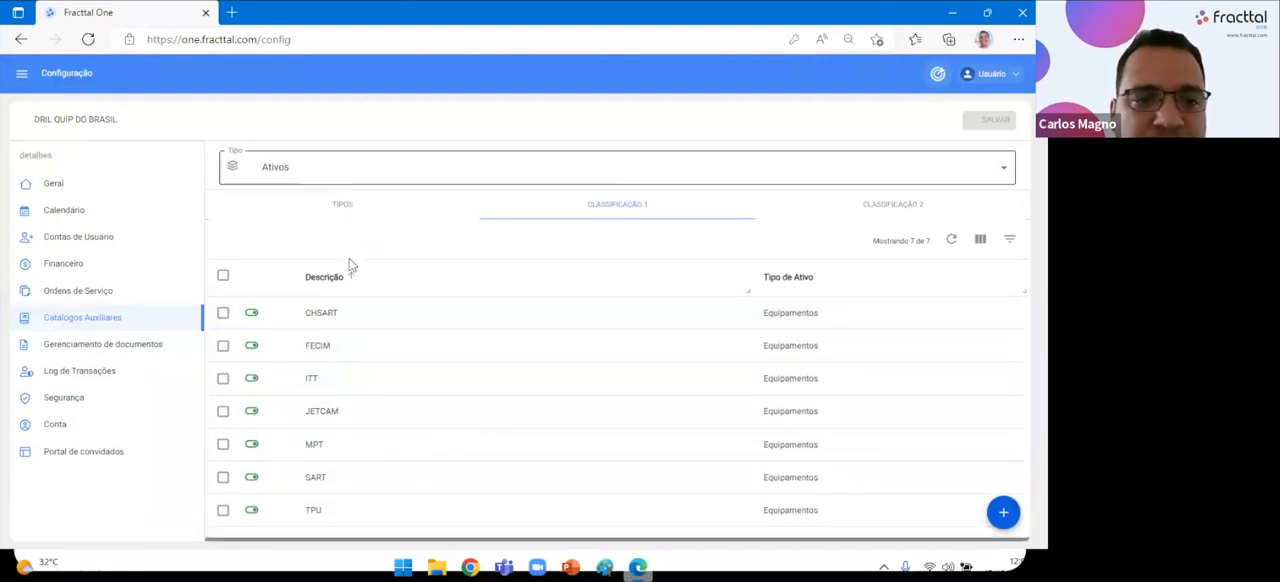
Switch the auxiliary catalogue type to Tarefas and view its Classificação 1 and Tipo de Tarefa lists.
left_click(329, 166)
left_click(331, 355)
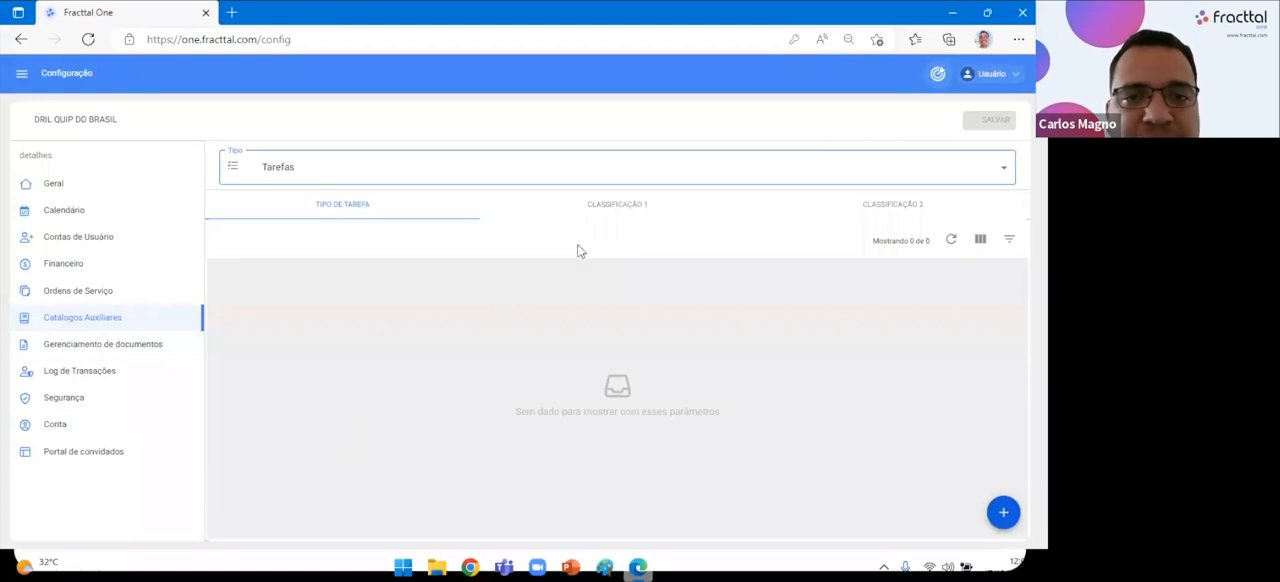
left_click(612, 208)
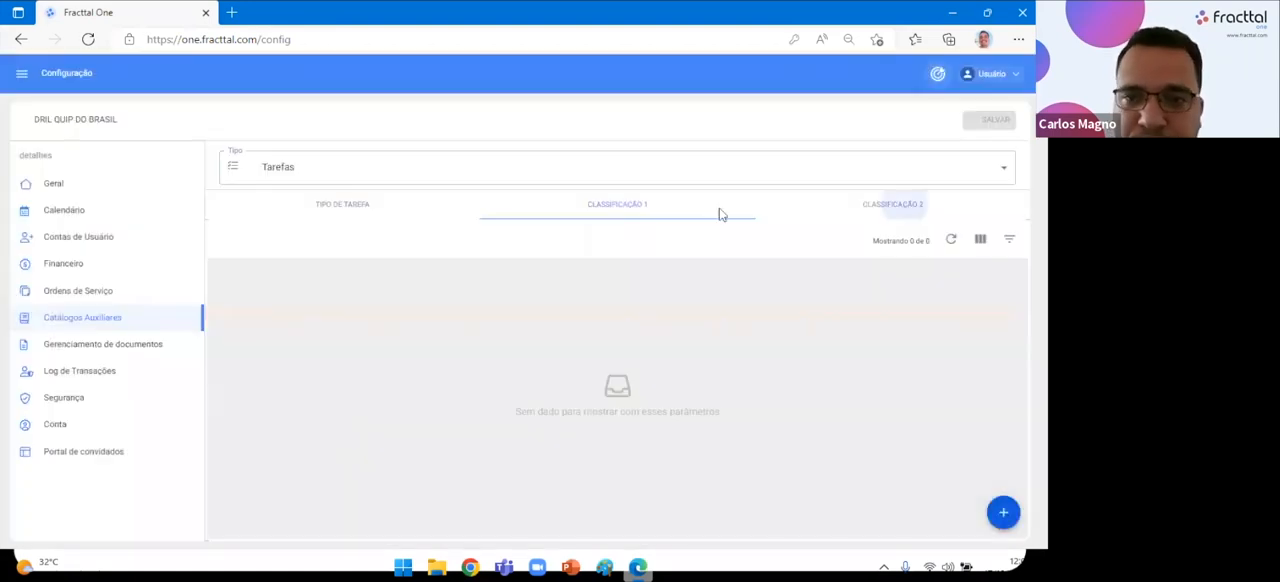
left_click(594, 214)
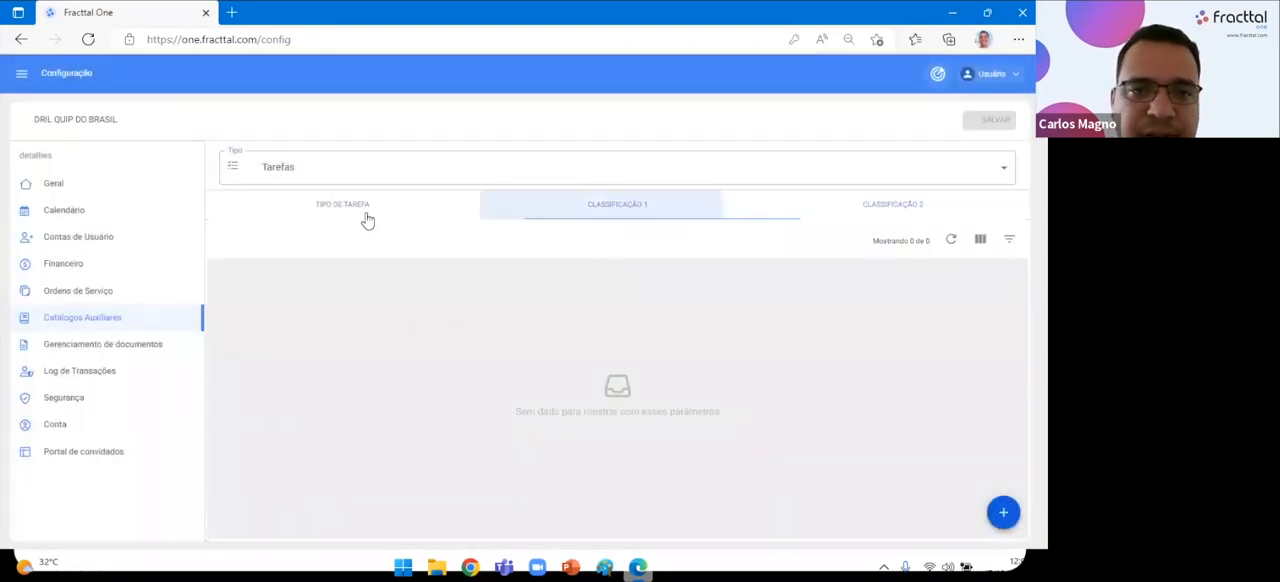
left_click(338, 212)
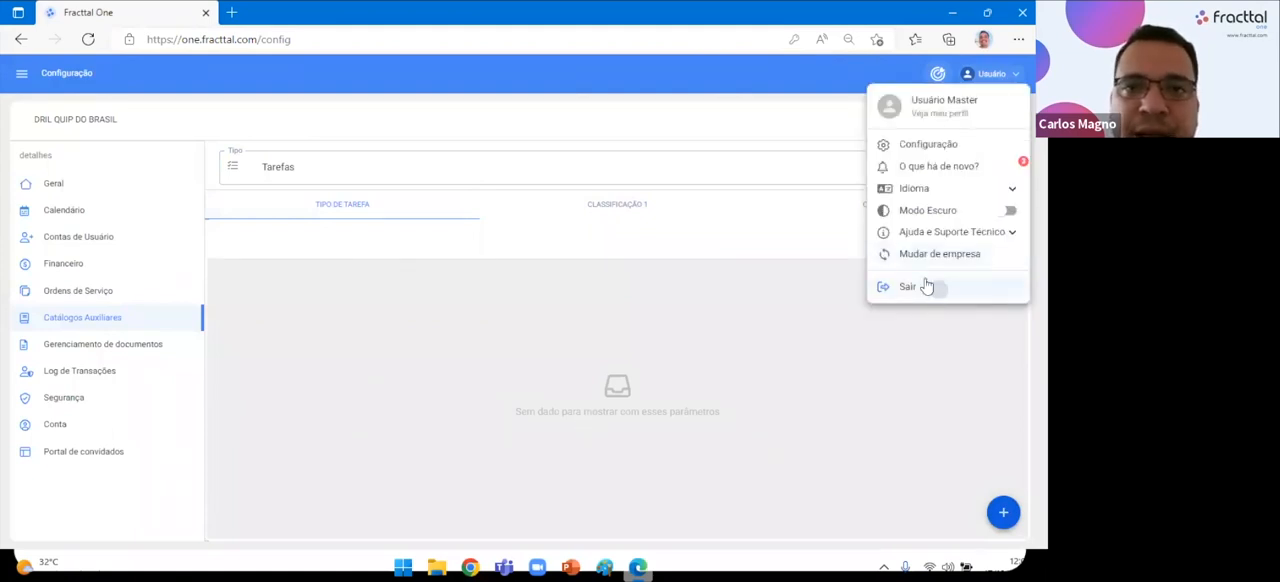
Sign out of the current Fracttal One account.
left_click(929, 287)
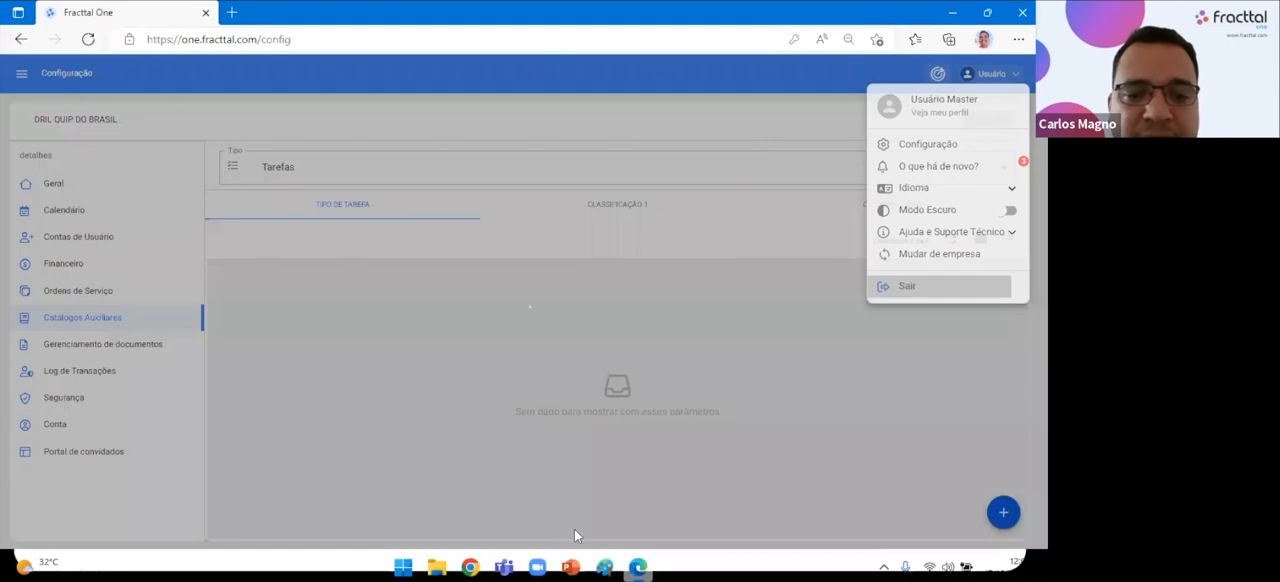
left_click(478, 568)
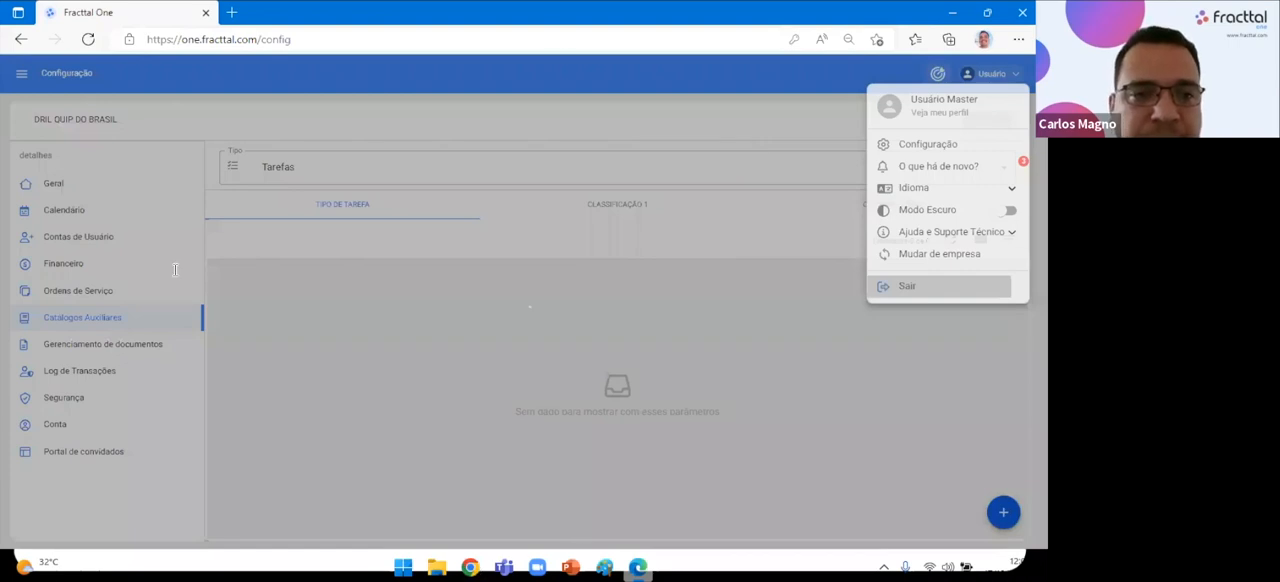
left_click(175, 270)
type("consultor")
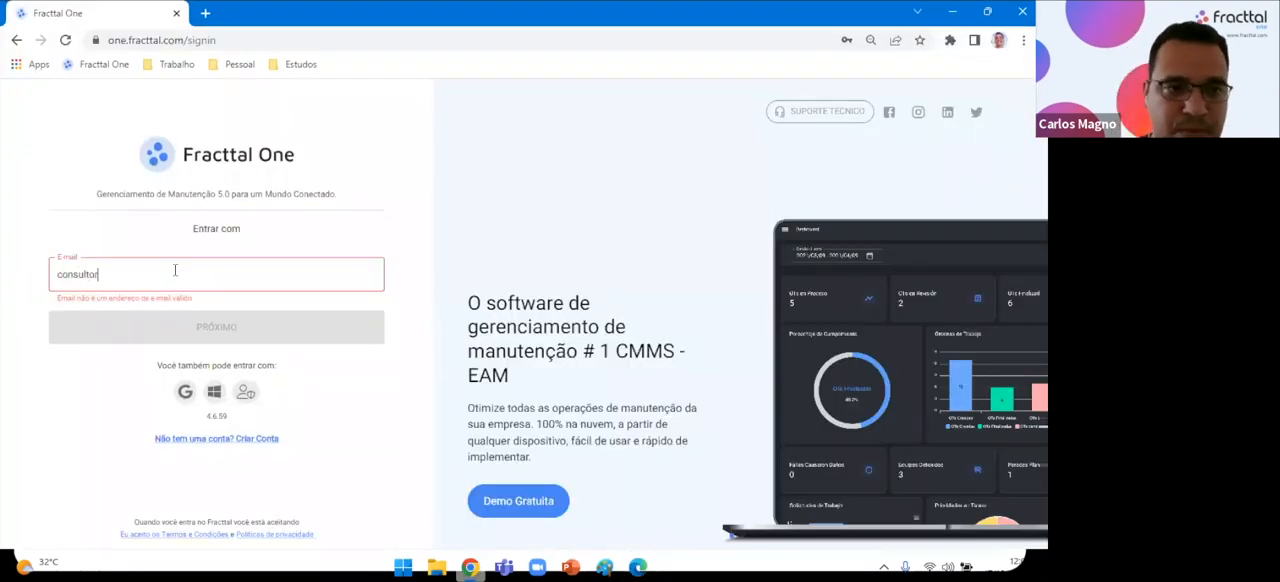
key("alt+Tab")
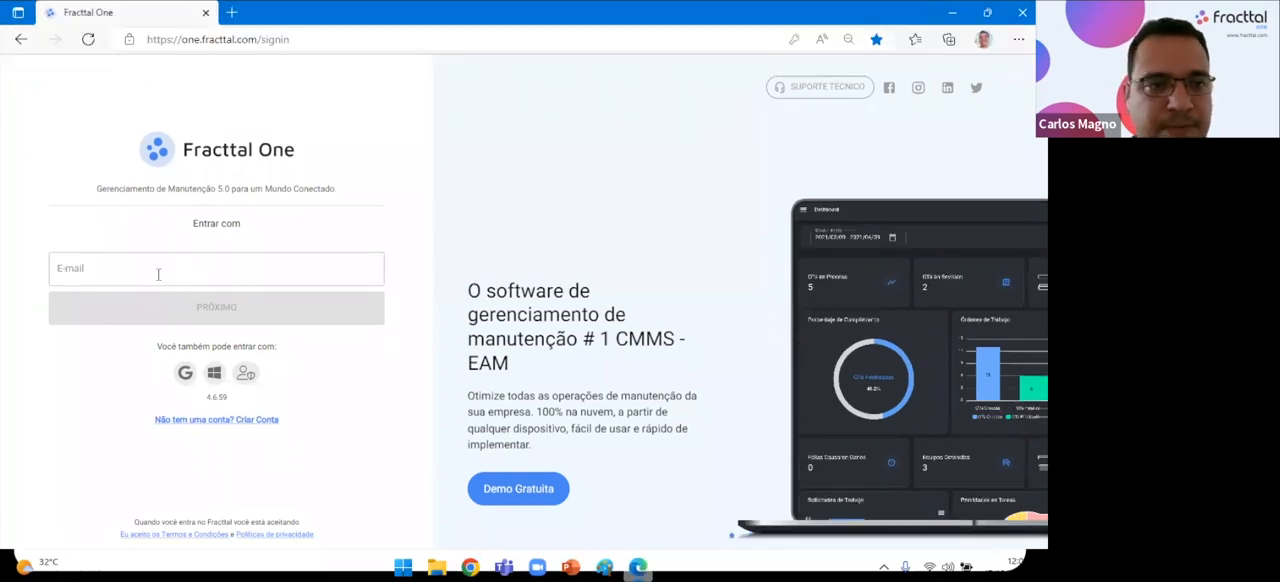
Sign in to the Fracttal Brasil company with the stored consultant e-mail and the account password.
left_click(158, 273)
type("cons")
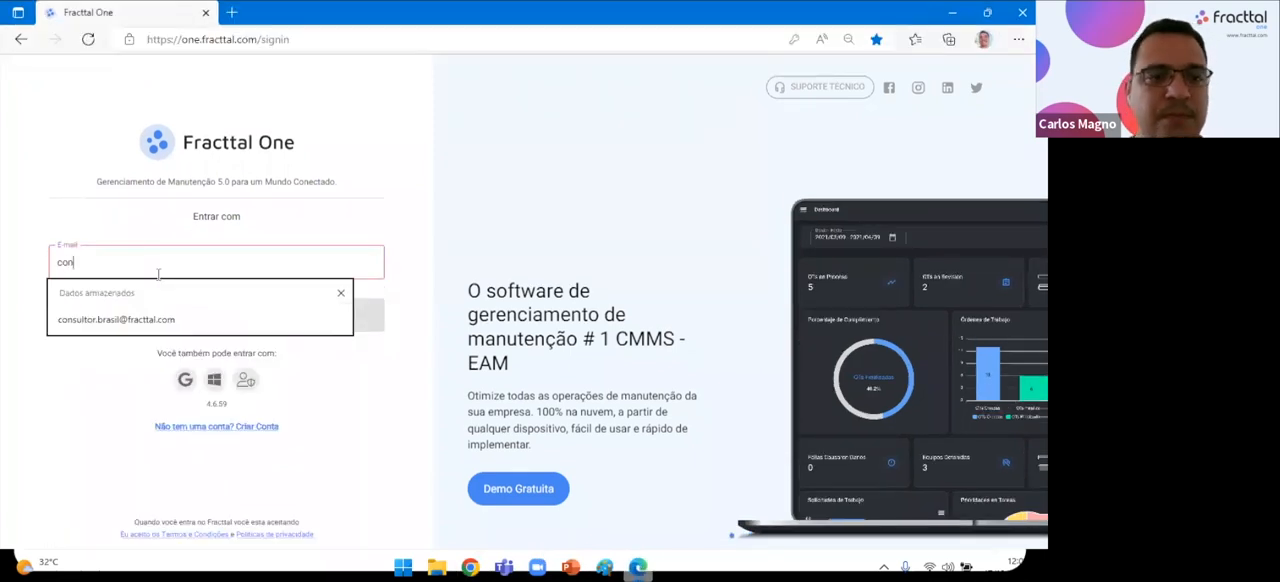
left_click(181, 316)
left_click(181, 316)
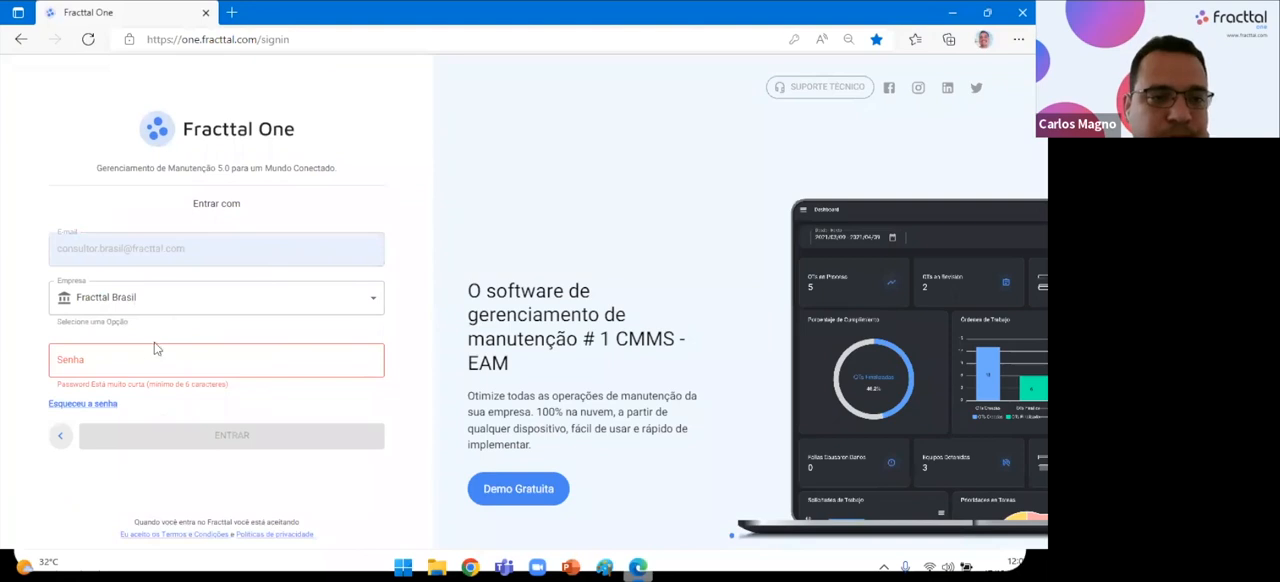
left_click(157, 352)
left_click(127, 195)
left_click(245, 428)
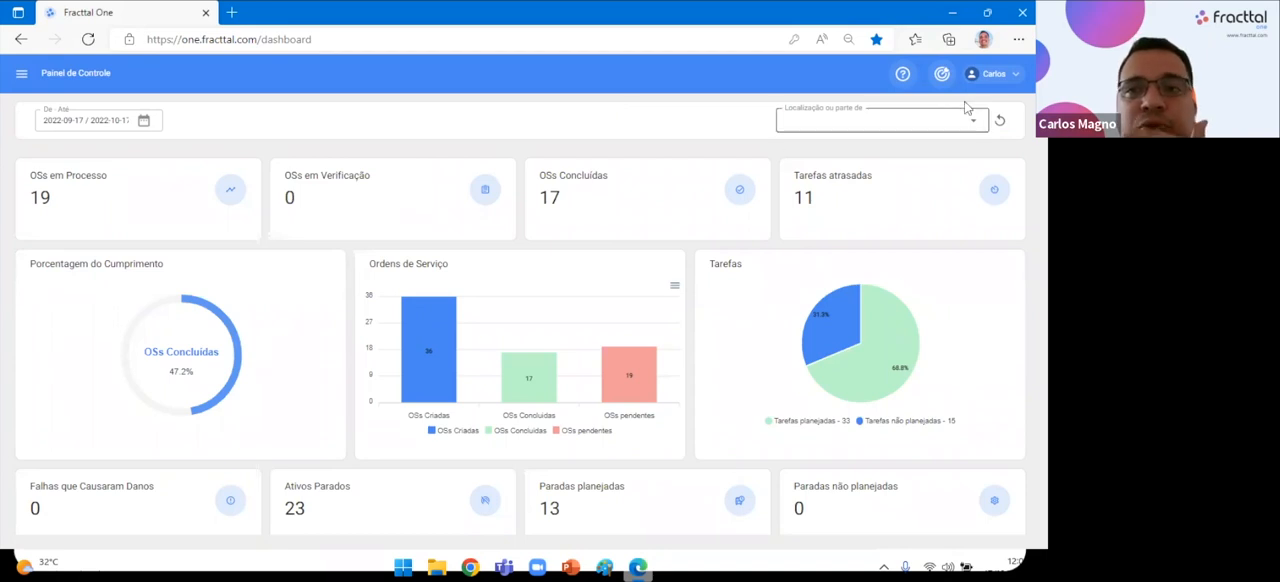
Open the Fracttal Brasil configuration and display the Tarefas type in the auxiliary catalogues.
left_click(978, 76)
left_click(967, 146)
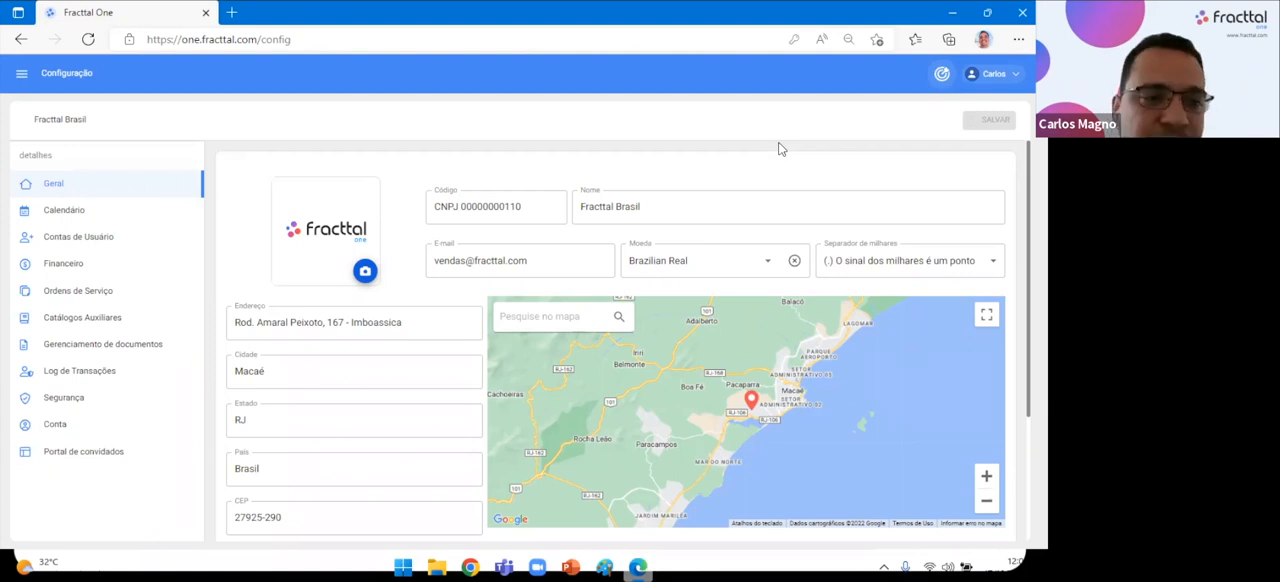
left_click(95, 318)
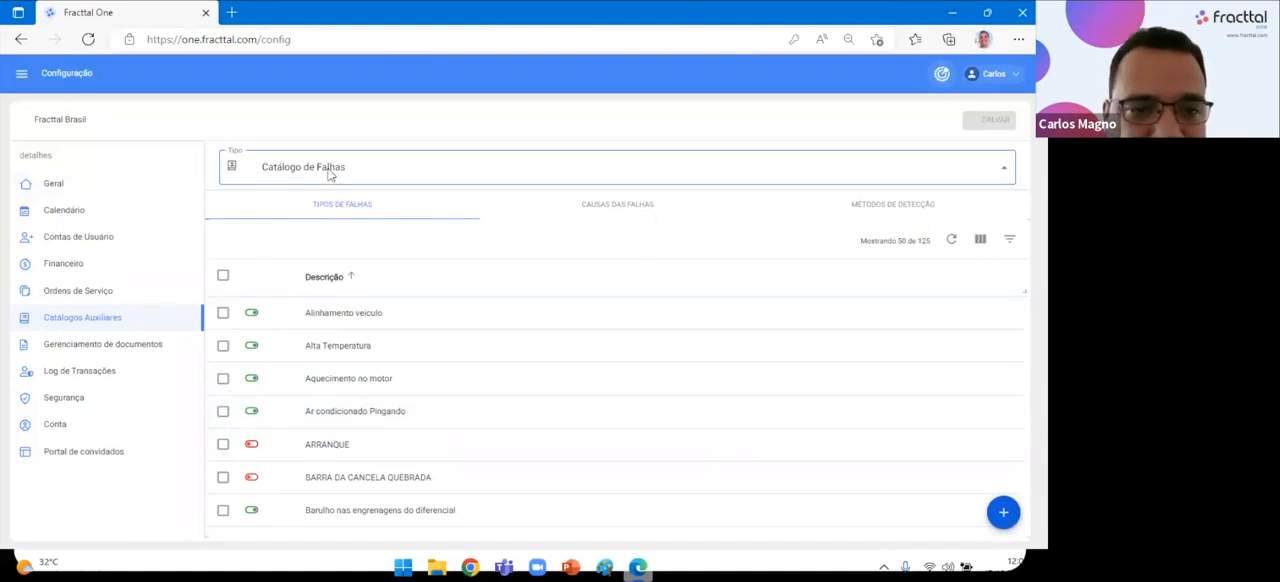
left_click(326, 171)
left_click(283, 352)
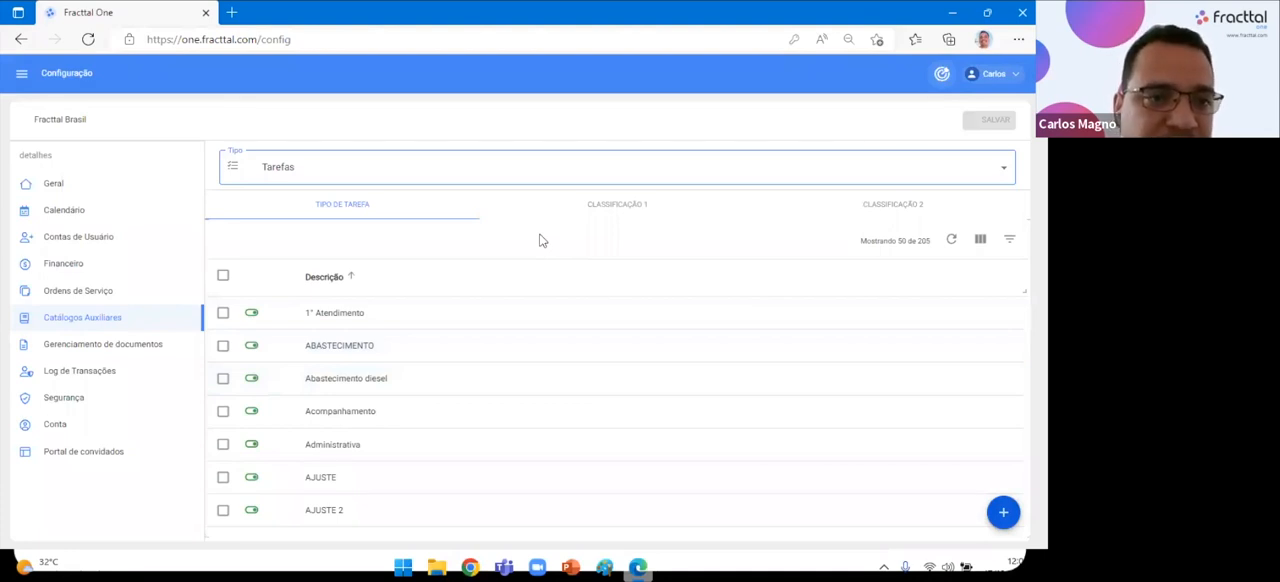
Switch to the registration standards workbook in Excel and examine its Tipo, Classificação 1 and Class. 2 columns.
key("alt+Tab")
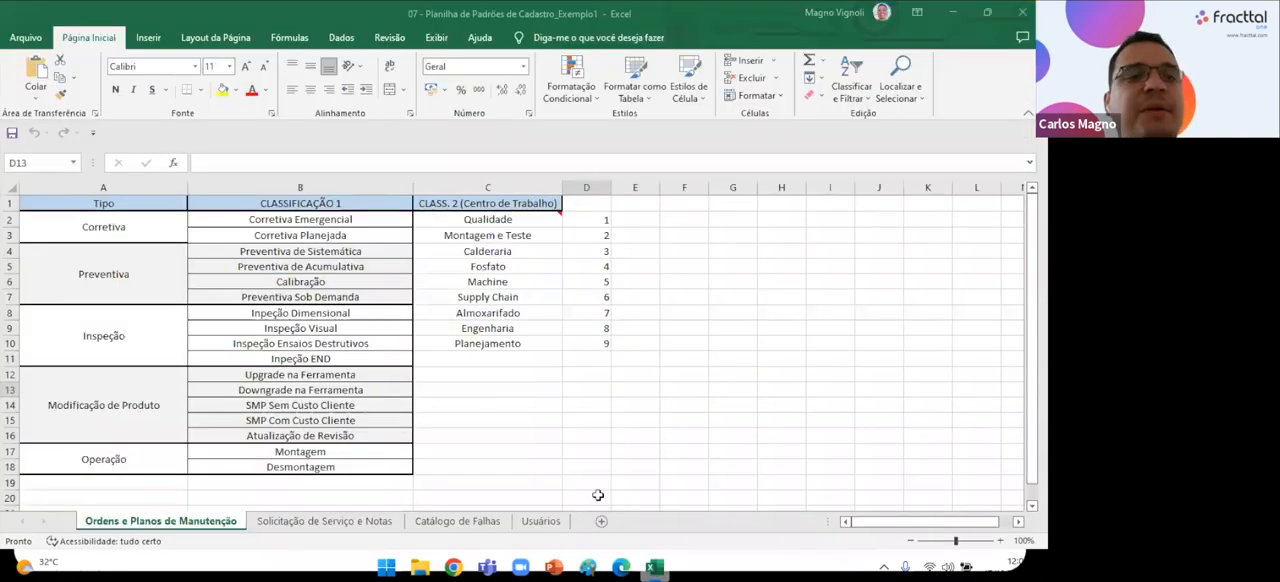
left_click(686, 419)
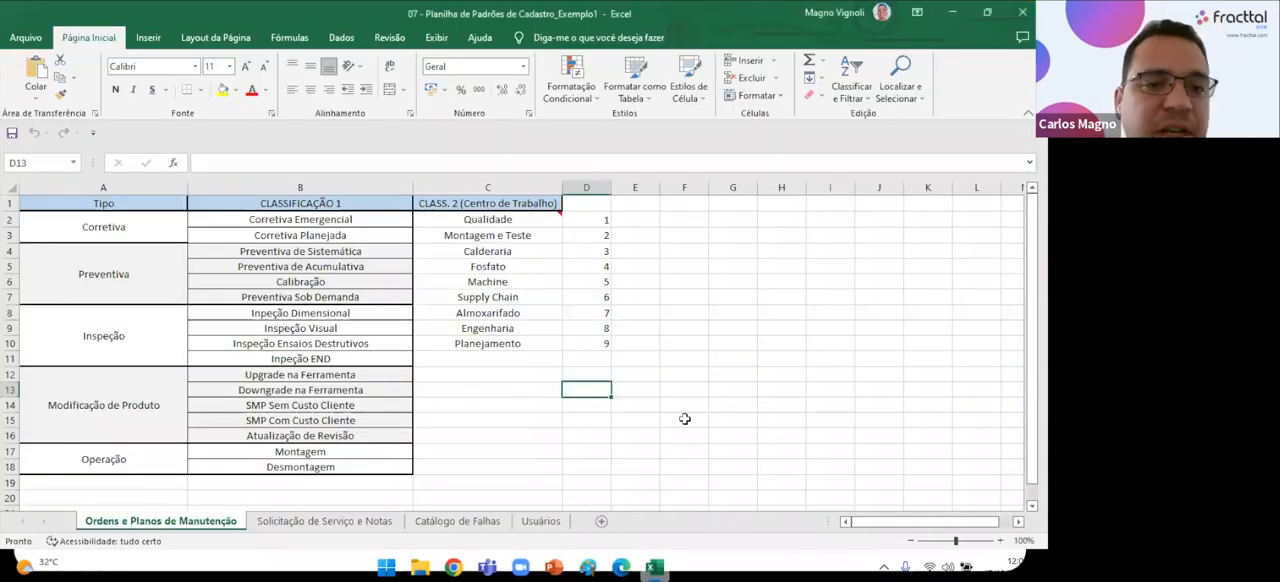
left_click(138, 188)
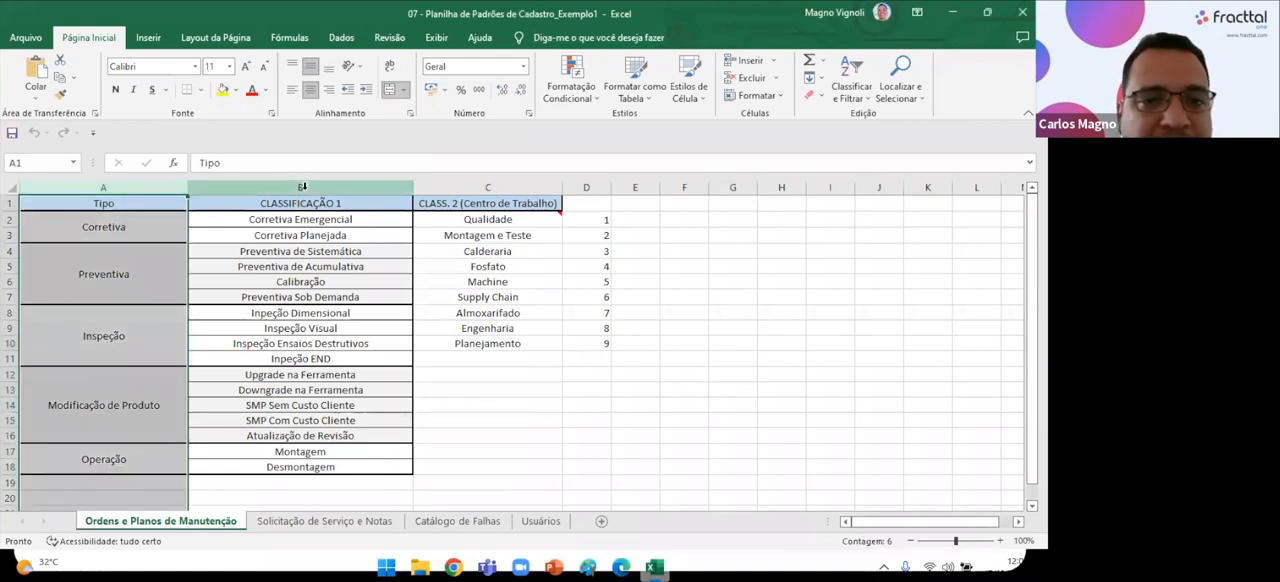
left_click(305, 189)
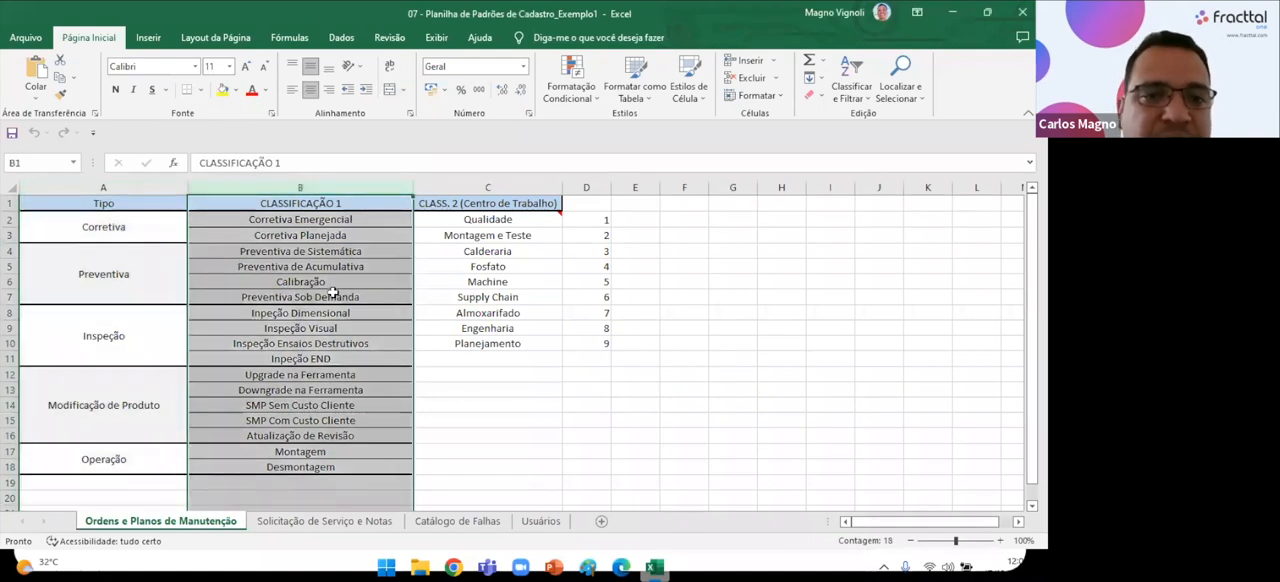
left_click(508, 189)
left_click(626, 405)
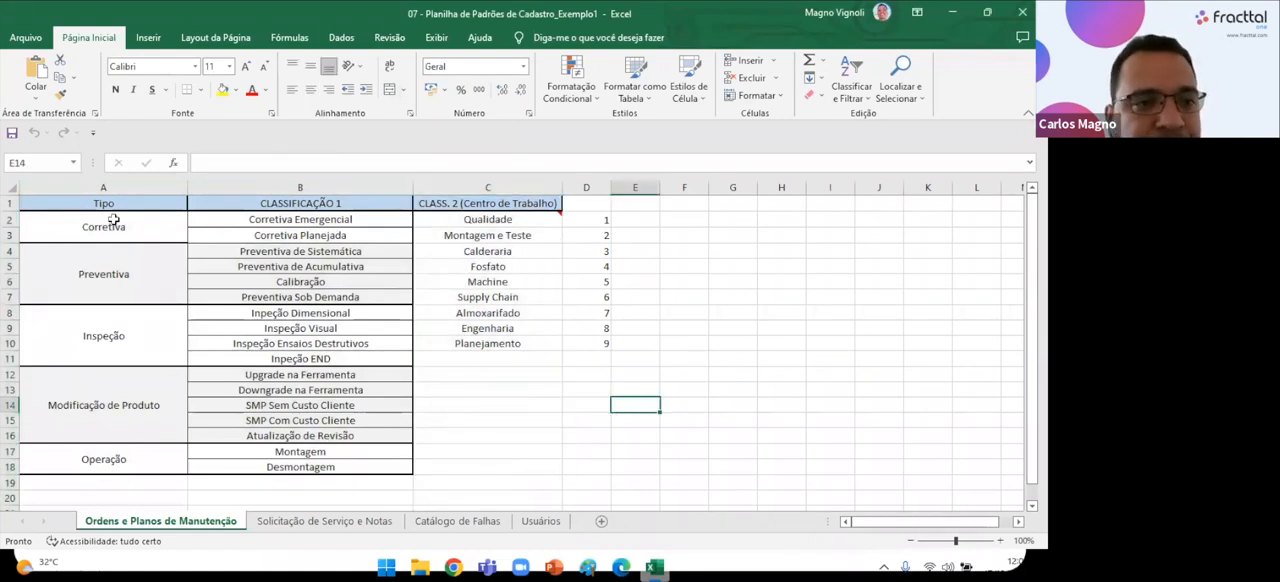
Examine the lists of task types and first classifications, including Corretiva with Corretiva Emergencial and Corretiva Planejada.
left_click_drag(126, 228, 118, 440)
left_click_drag(338, 221, 316, 463)
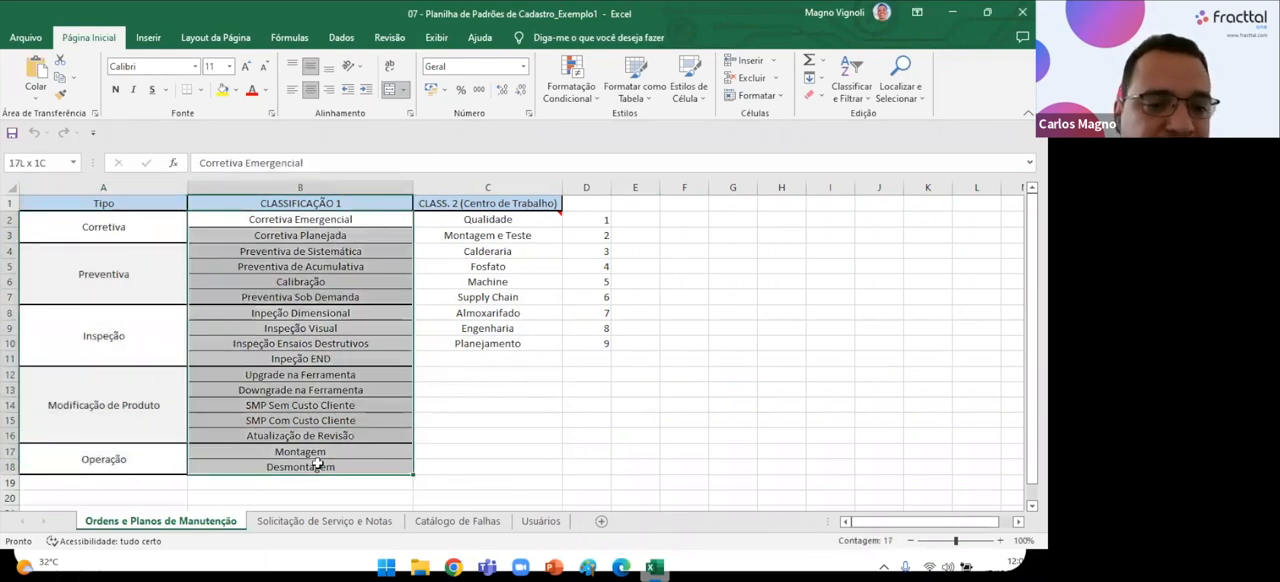
left_click(126, 228)
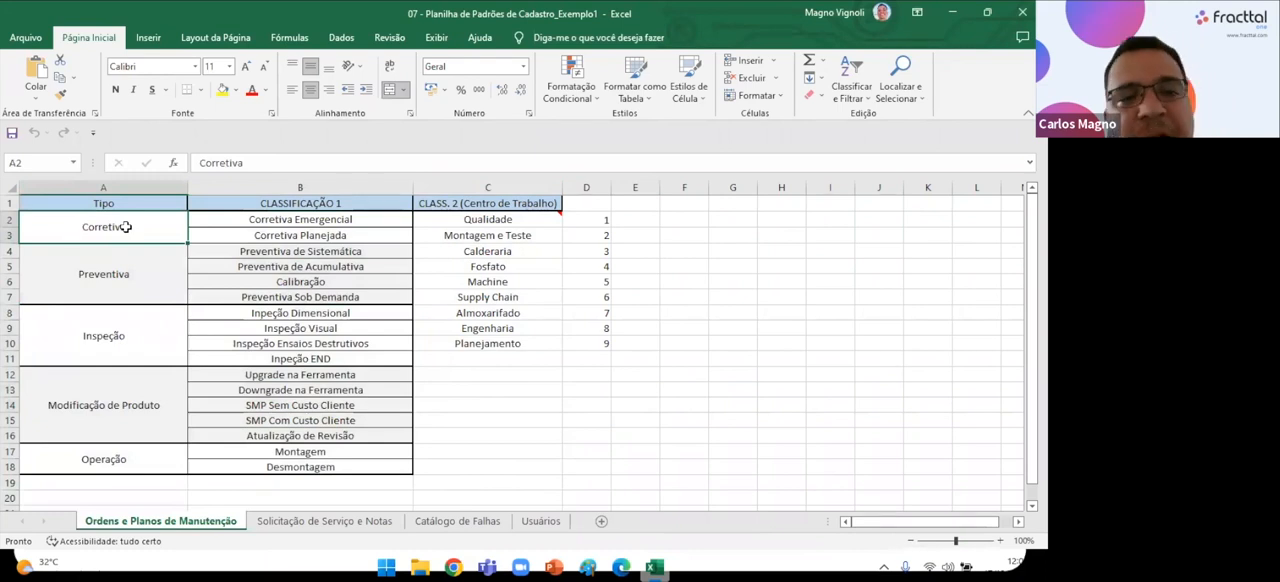
triple_click(372, 218)
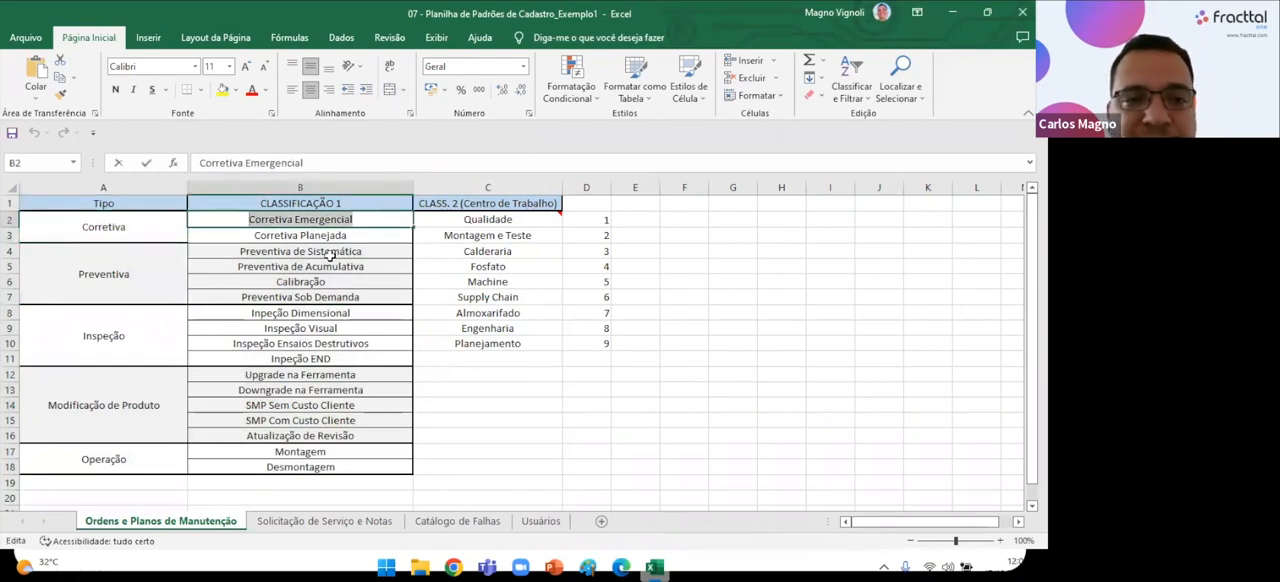
left_click(350, 238)
left_click(240, 436)
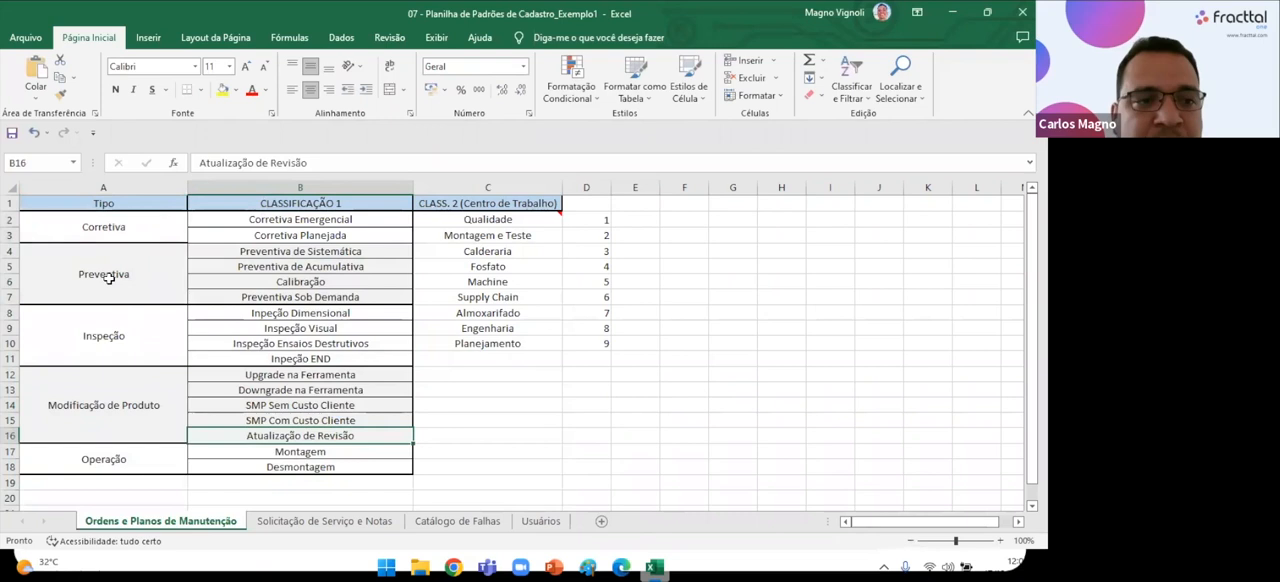
Examine the Preventiva type's classifications: Preventiva de Sistemática, Preventiva de Acumulativa, Calibração and Preventiva Sob Demanda.
left_click(109, 279)
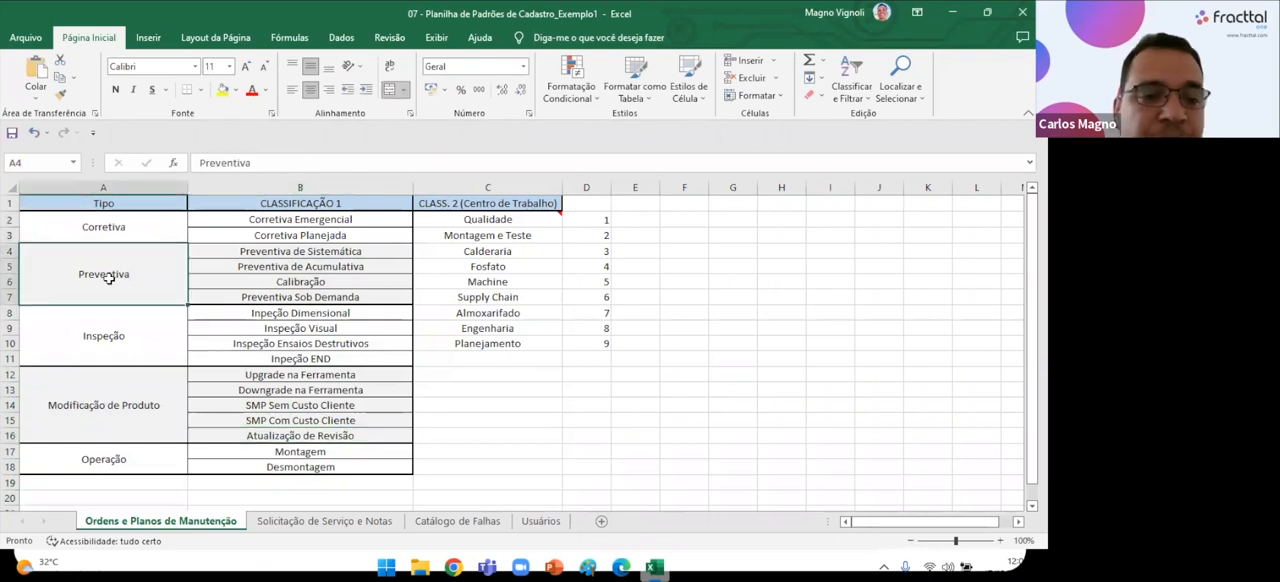
double_click(372, 251)
left_click_drag(372, 251, 186, 252)
double_click(364, 268)
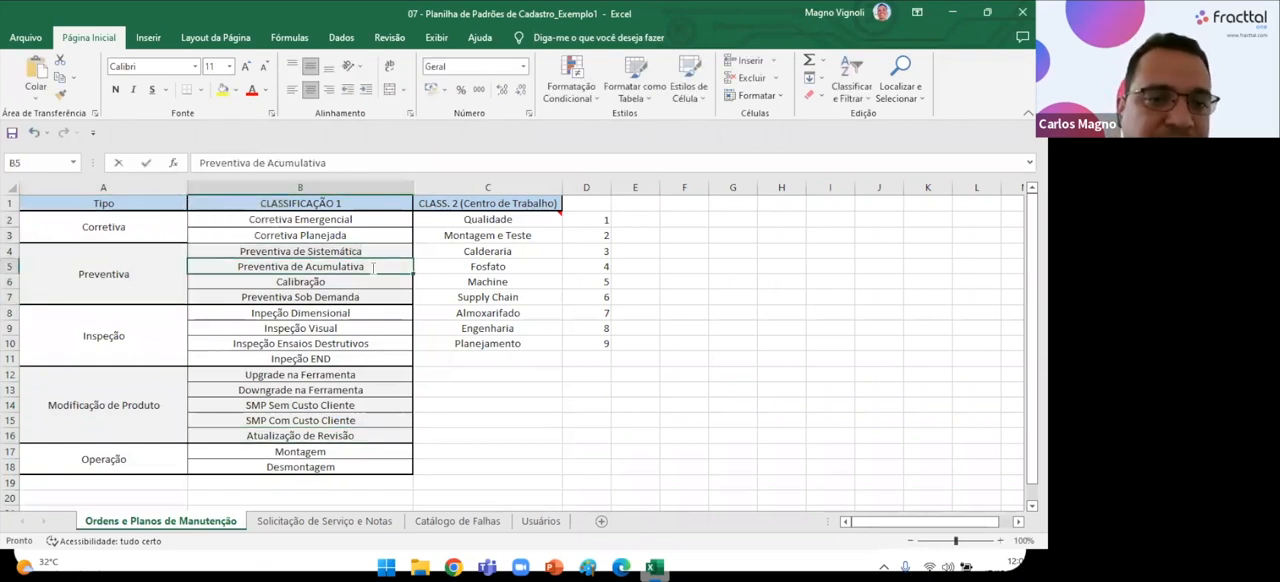
left_click_drag(364, 268, 190, 312)
double_click(333, 284)
left_click_drag(333, 284, 232, 281)
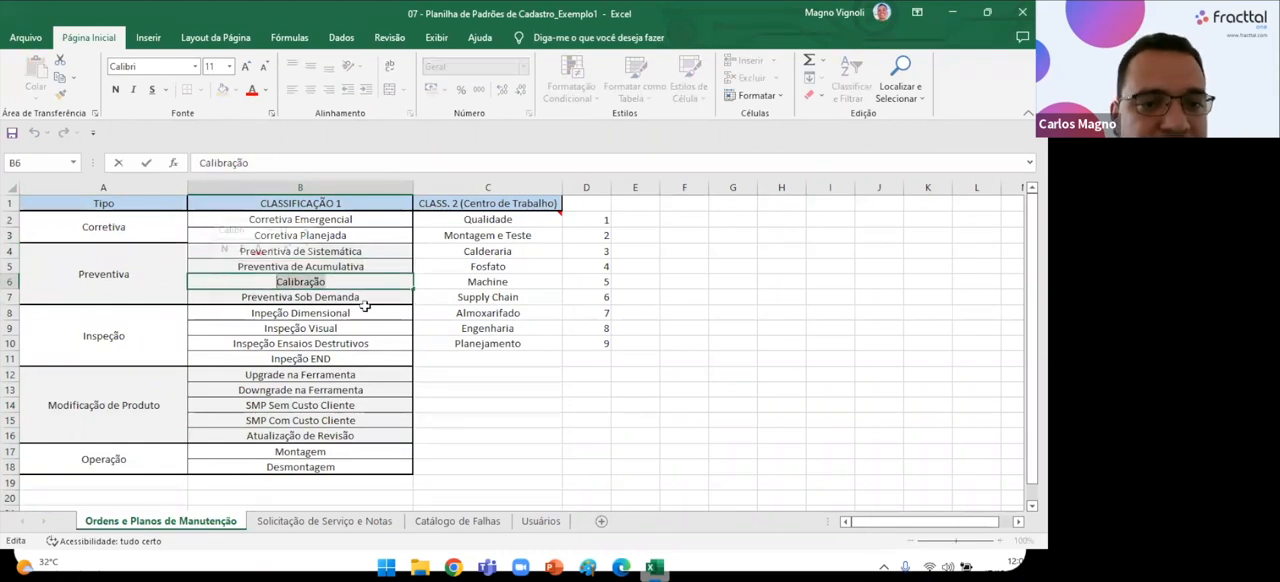
double_click(368, 296)
left_click_drag(343, 297, 190, 297)
left_click(194, 451)
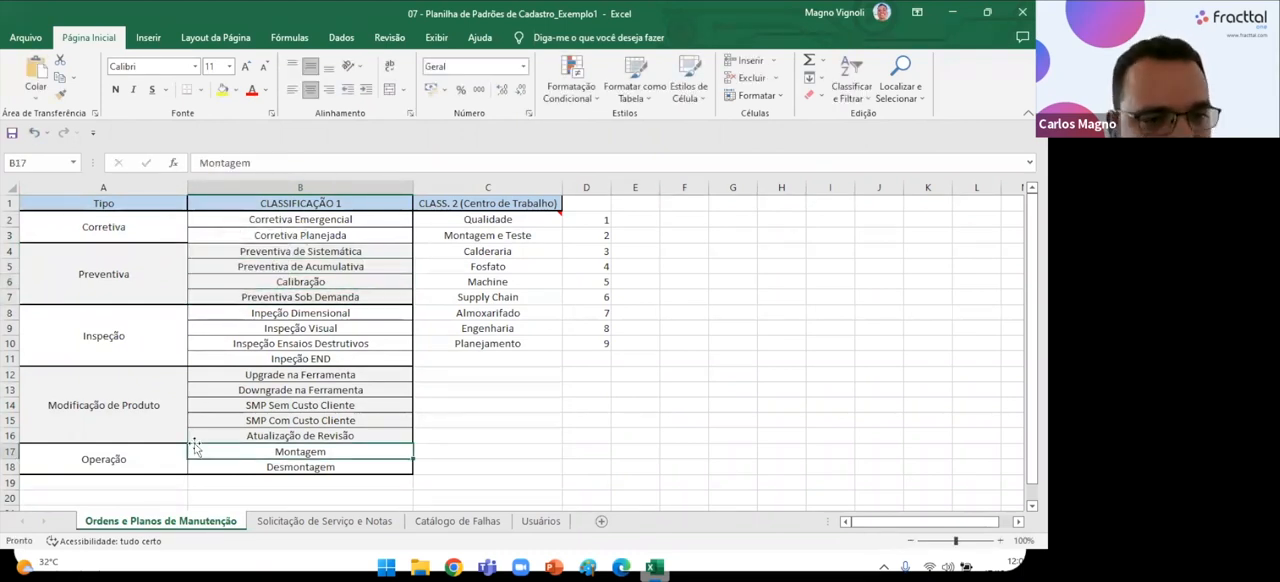
Examine the Inspeção type's classifications: dimensional, visual, Ensaios Destrutivos and END.
left_click(138, 329)
double_click(380, 312)
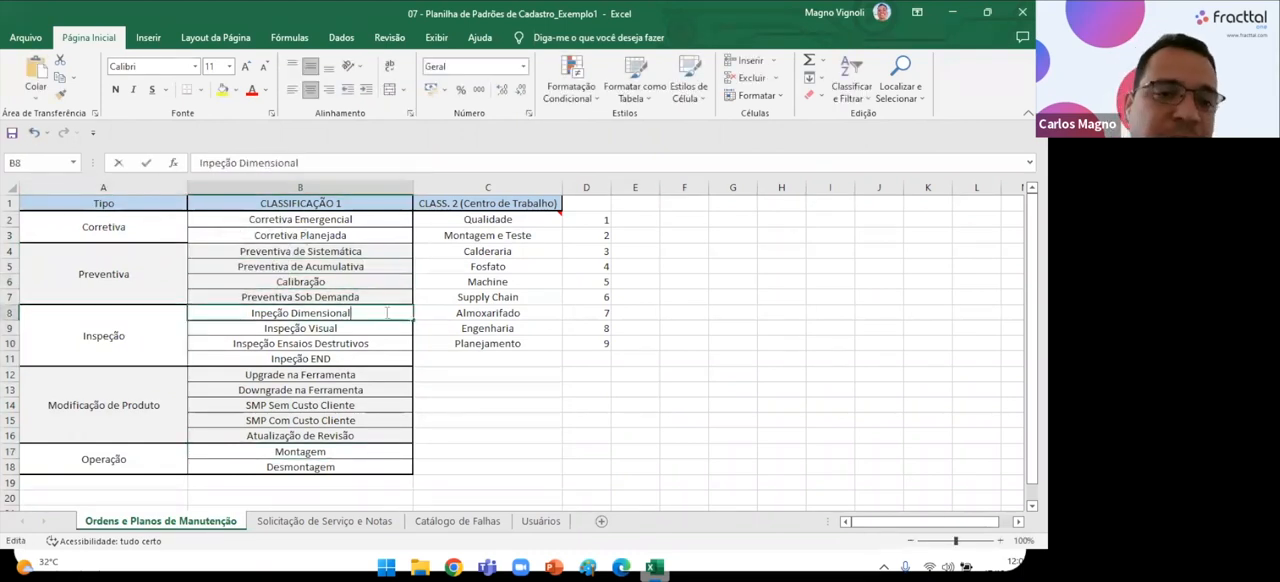
left_click_drag(378, 313, 213, 319)
double_click(359, 327)
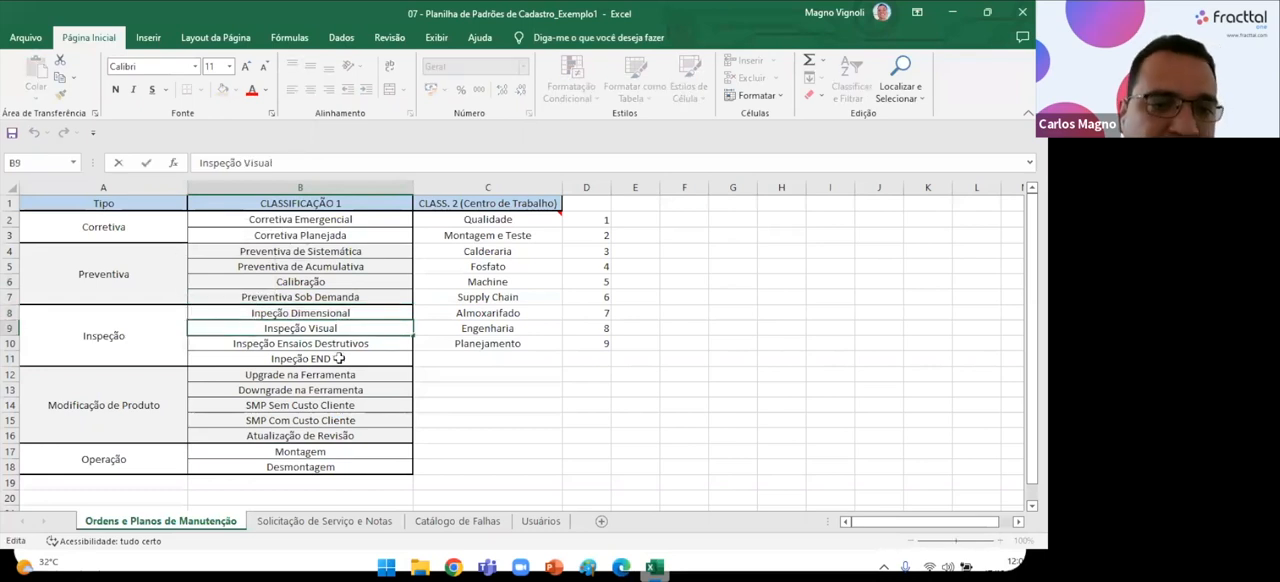
double_click(380, 343)
left_click_drag(380, 343, 212, 344)
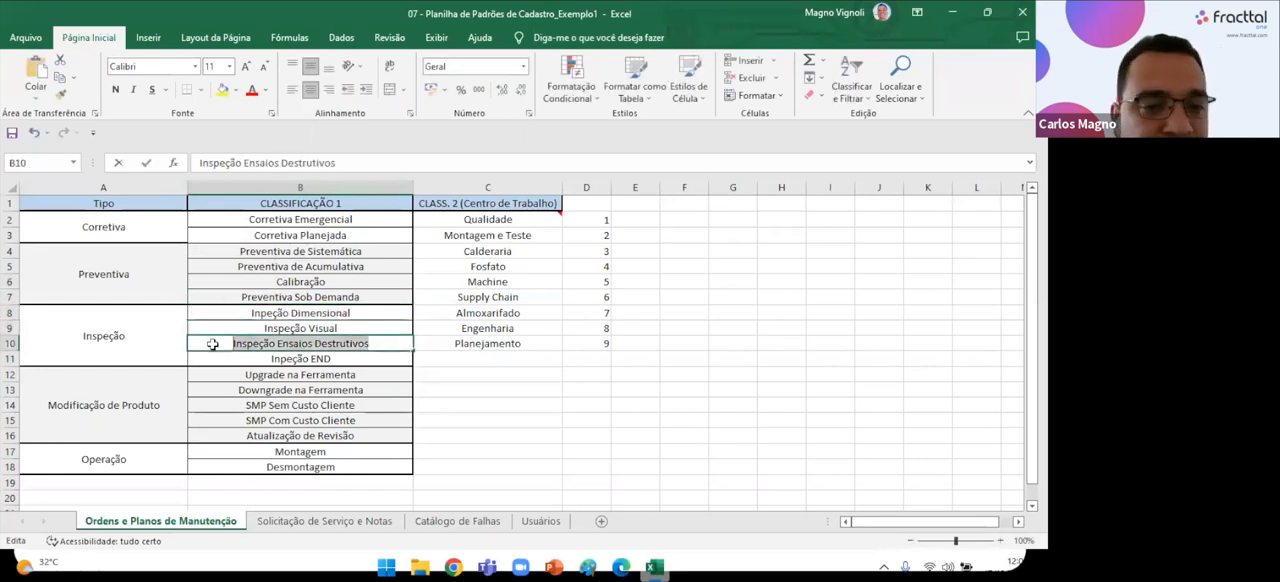
double_click(346, 358)
left_click_drag(346, 358, 262, 359)
left_click(524, 428)
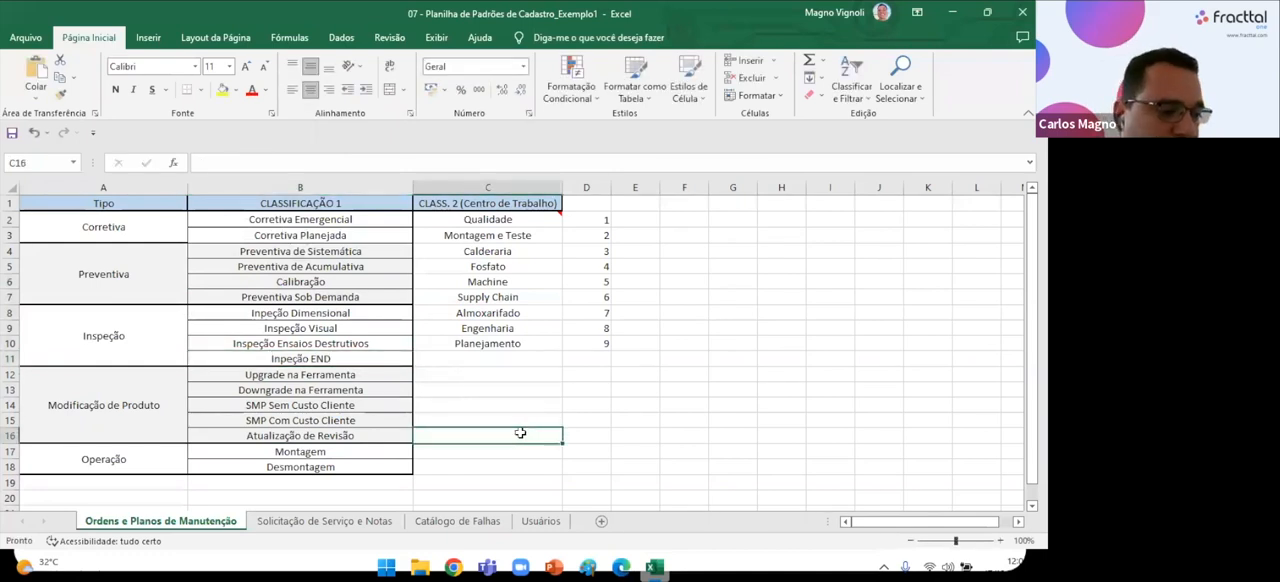
Switch to Fracttal One in Edge and view the Tarefas catalogue's task types.
left_click(1018, 486)
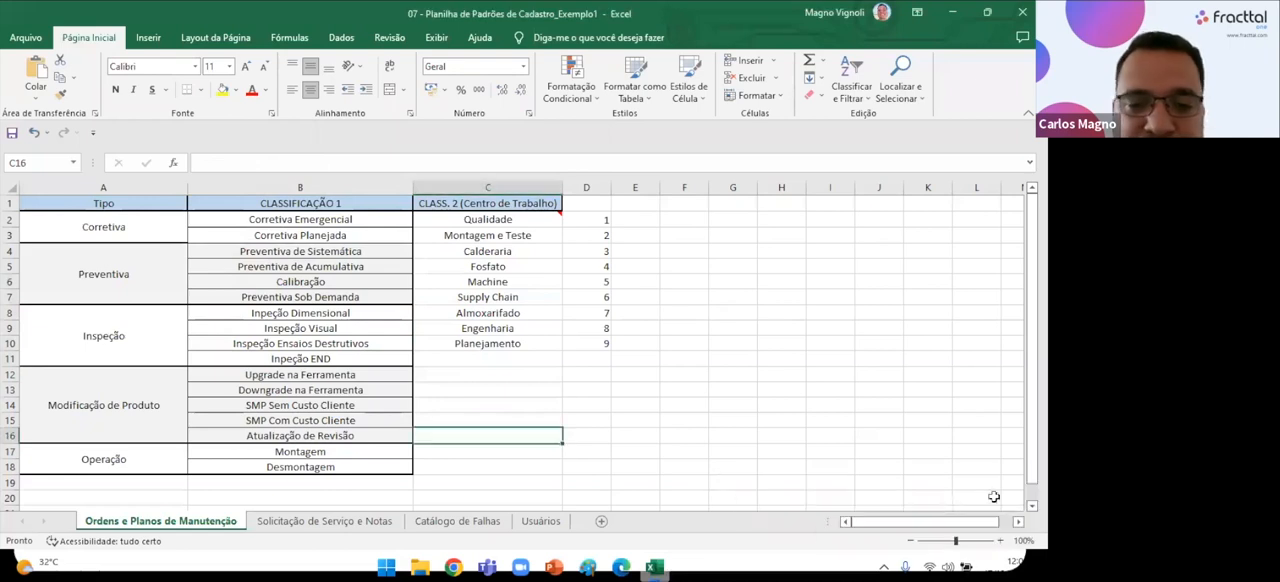
left_click(453, 567)
left_click(621, 567)
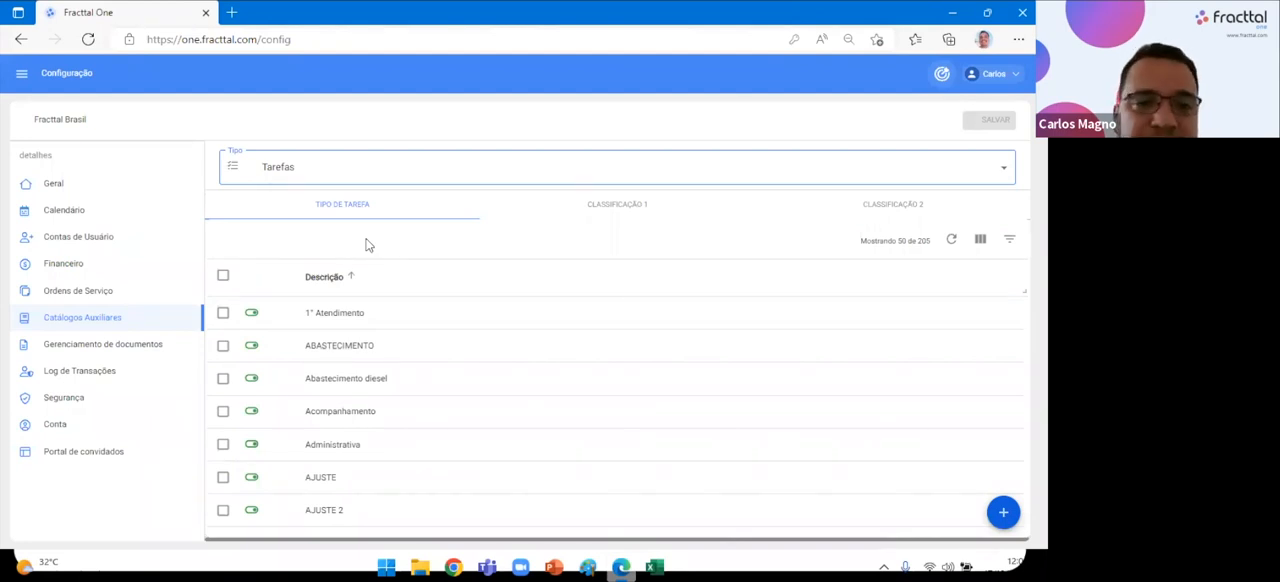
Return to the Excel workbook and review the Corretiva type beside its Classificação 1 entries.
left_click(653, 566)
left_click(154, 229)
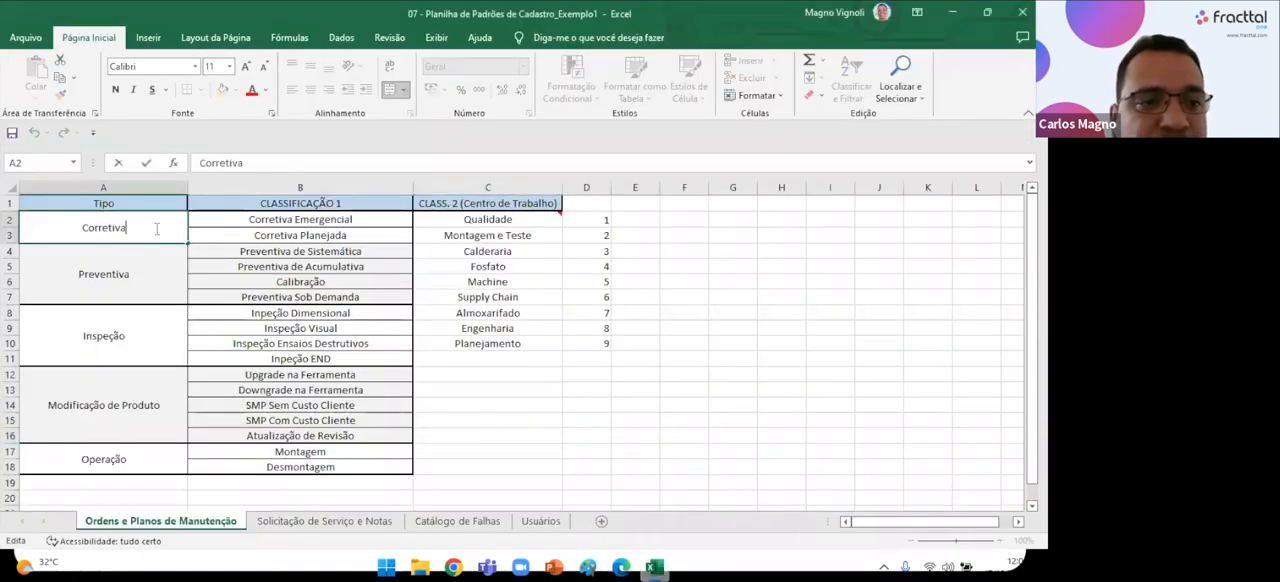
left_click(320, 343)
left_click(129, 235)
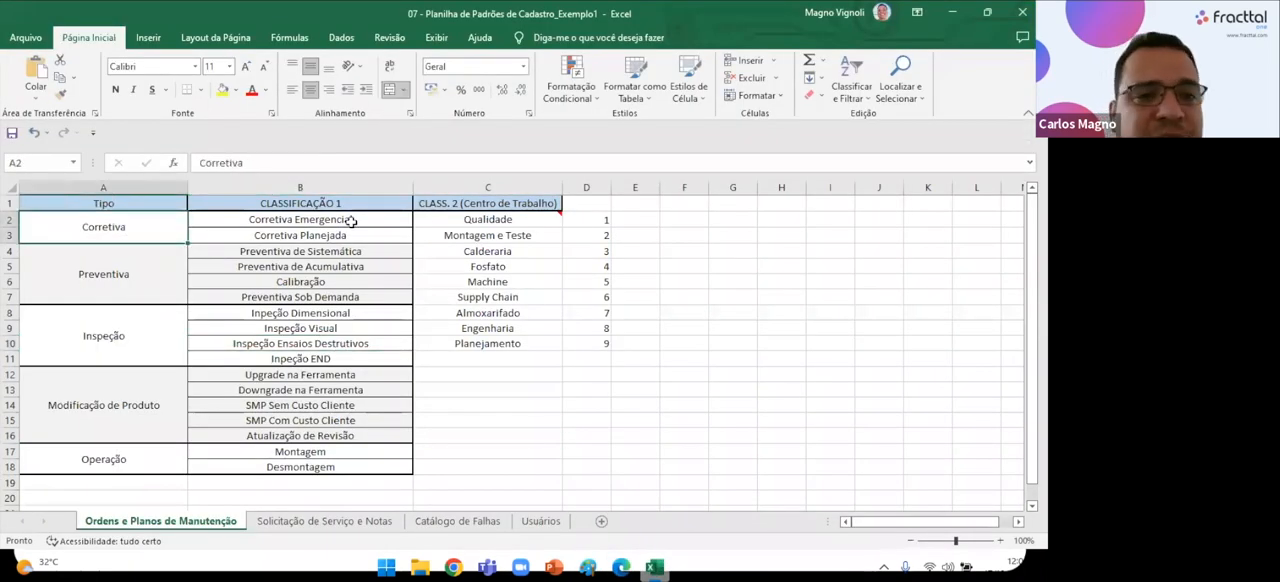
Examine the Corretiva type with its Corretiva Emergencial classification, the Upgrade na Ferramenta entry and the Preventiva type.
double_click(158, 226)
left_click_drag(161, 226, 12, 226)
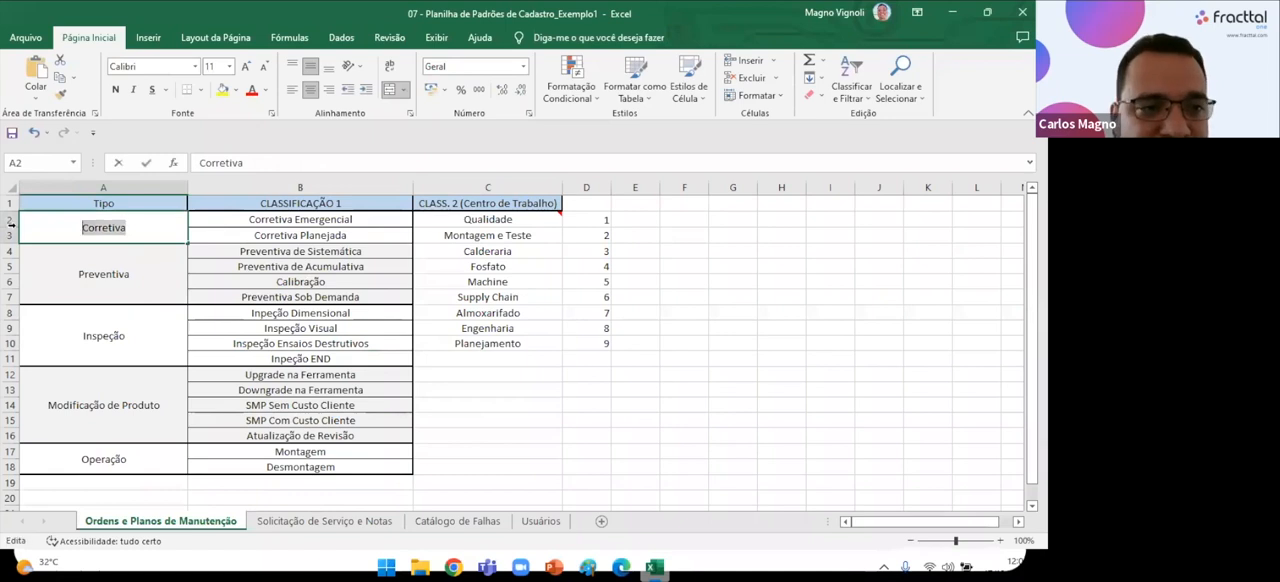
left_click(223, 374)
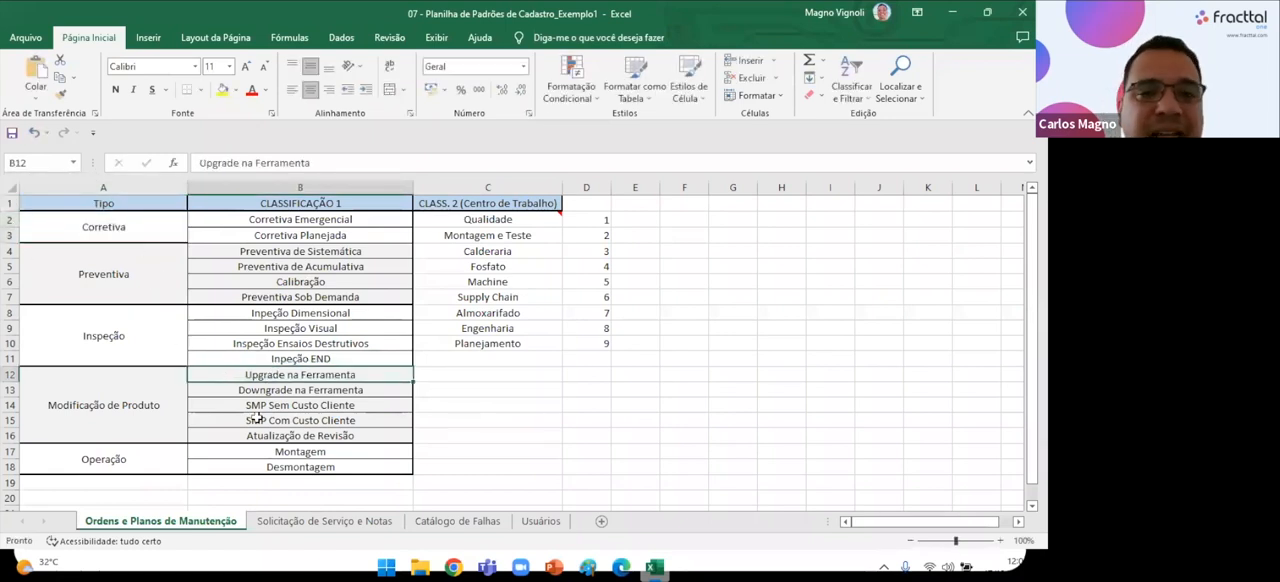
left_click(155, 226)
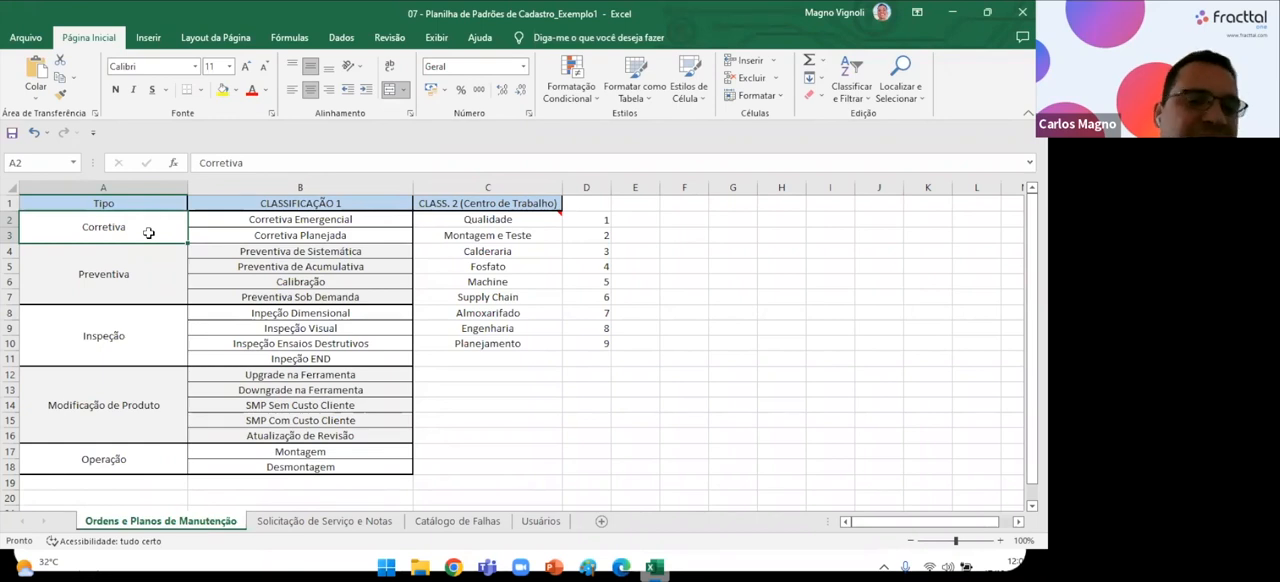
left_click(366, 226)
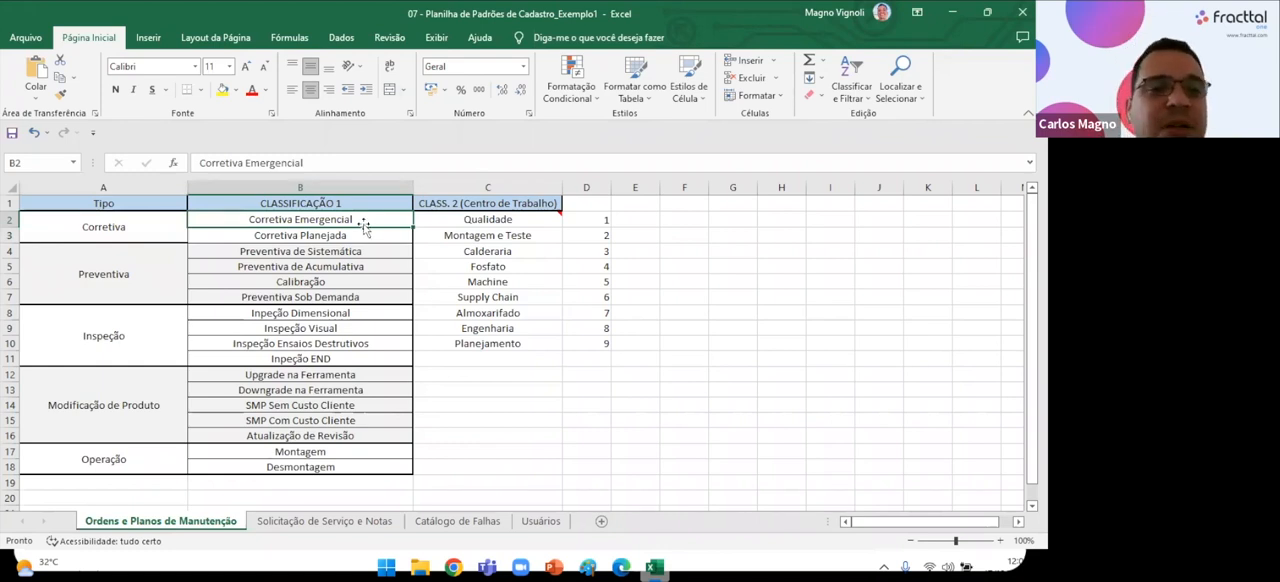
left_click(145, 227)
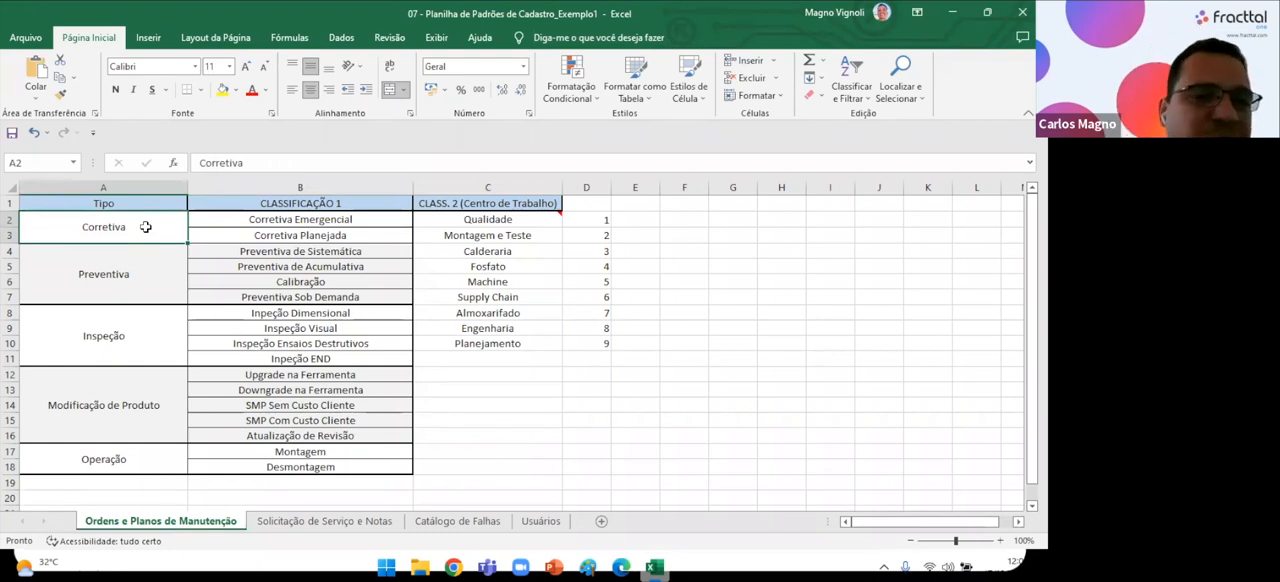
left_click(148, 276)
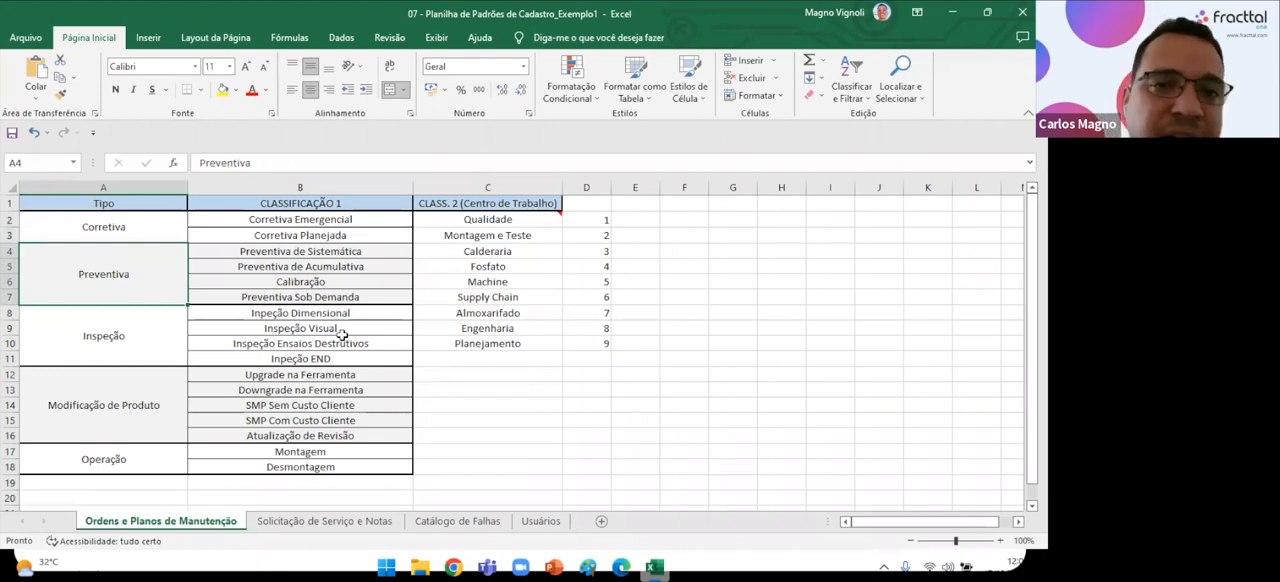
Switch to Fracttal One in Edge and view the Tarefas catalogue's task types, Classificação 1 and Classificação 2 entries.
left_click(453, 567)
left_click(619, 567)
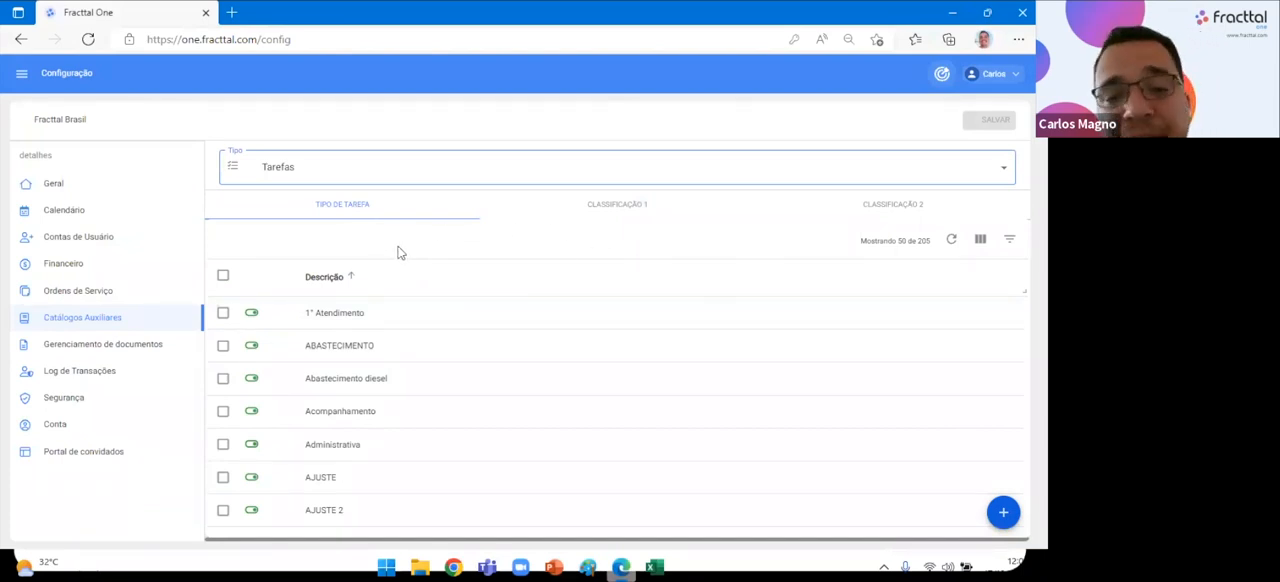
scroll(431, 408, "down", 2)
scroll(431, 408, "up", 3)
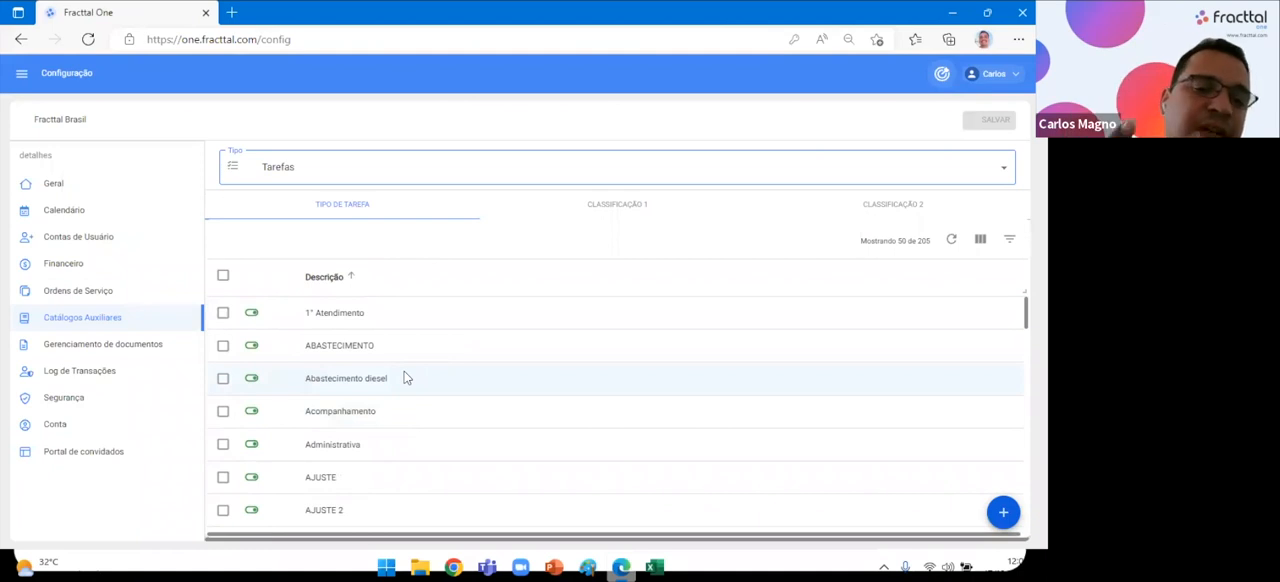
left_click(585, 205)
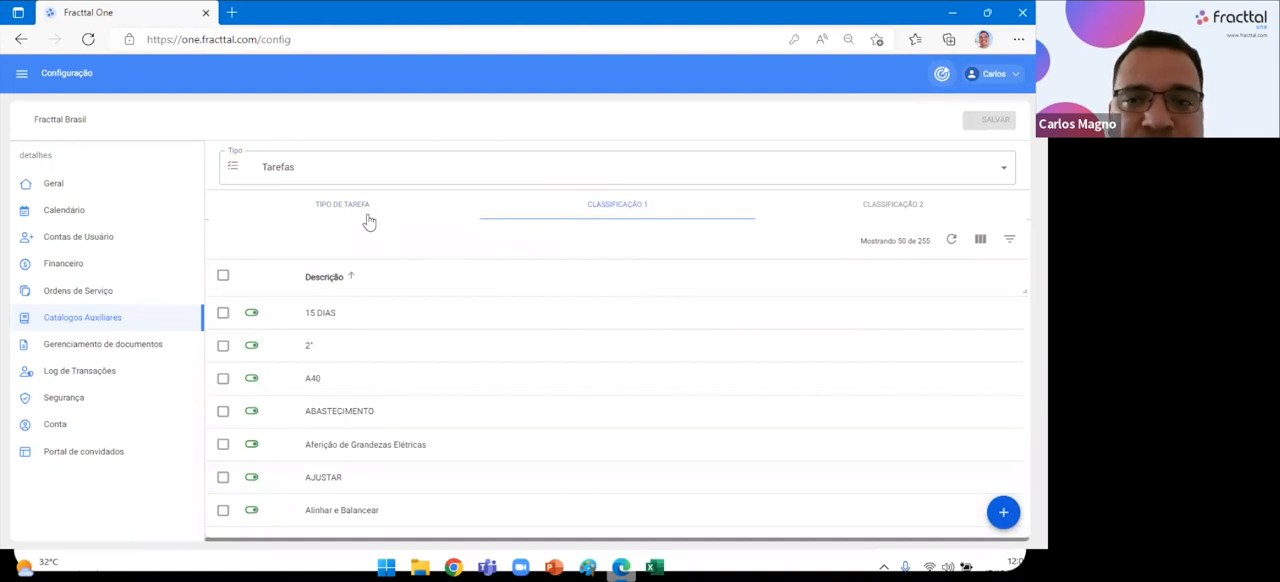
left_click(846, 212)
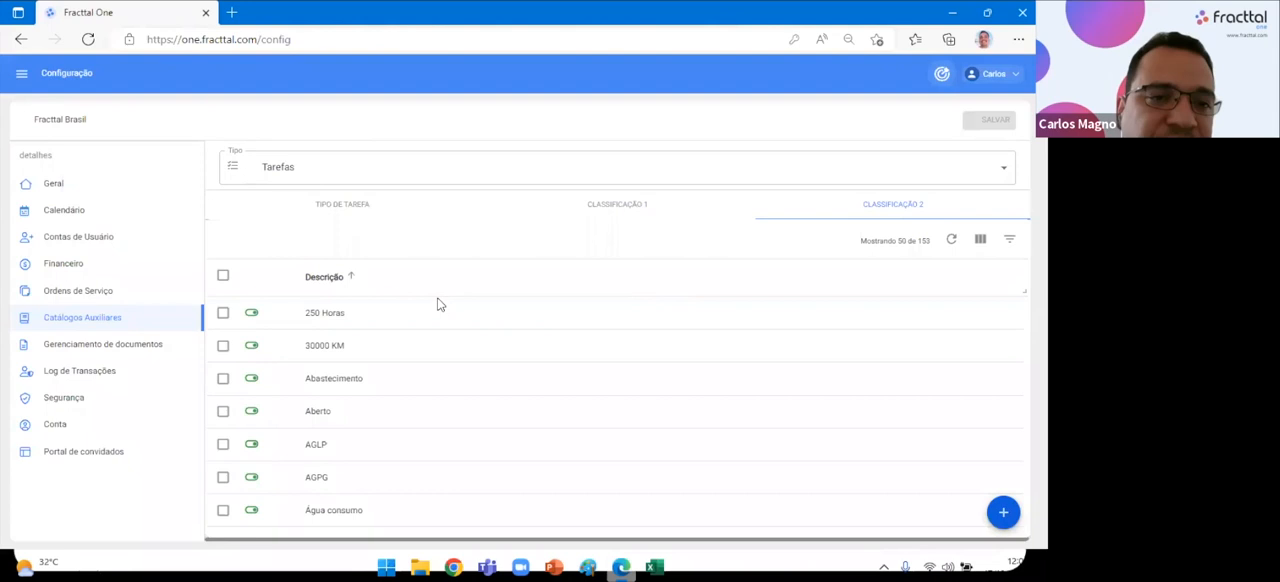
Open the Catálogo de Falhas auxiliary catalogue, and review the Tipo de Falha list on the Excel workbook's Catálogo de Falhas sheet.
left_click(314, 177)
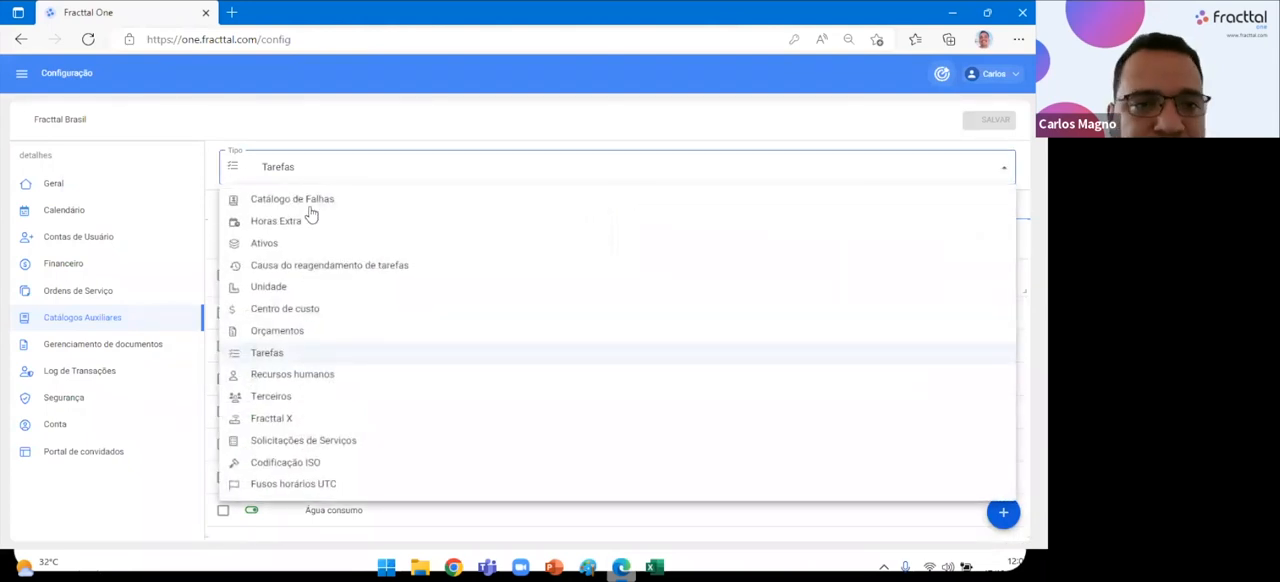
left_click(318, 202)
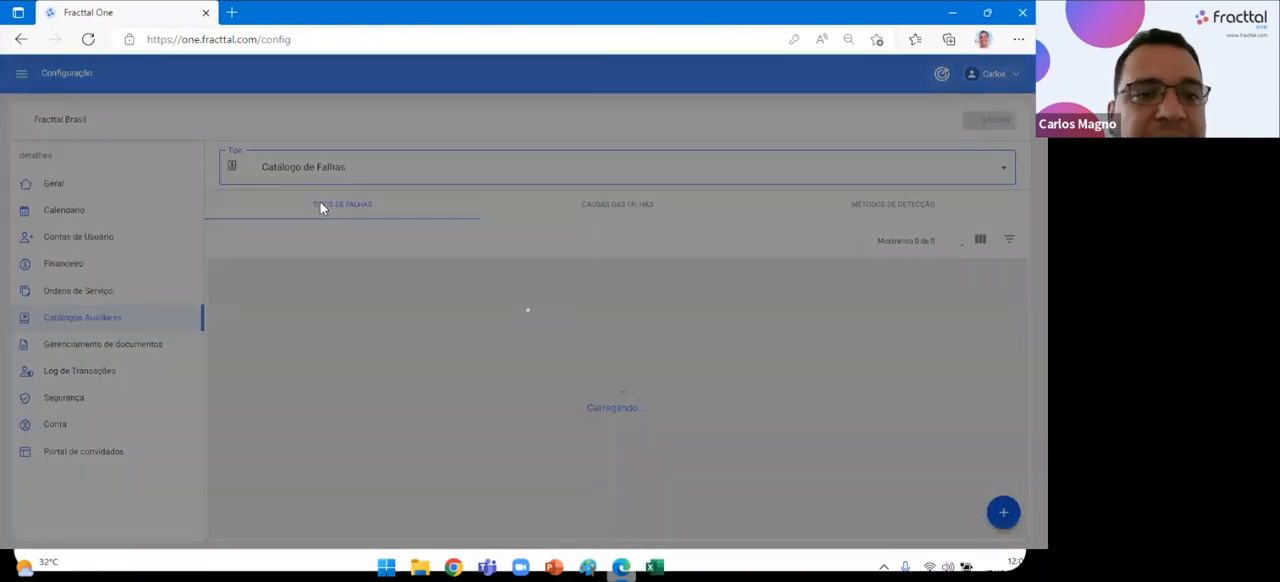
left_click(655, 567)
key("ctrl+Page_Down")
key("ctrl+Page_Down")
left_click_drag(179, 247, 180, 350)
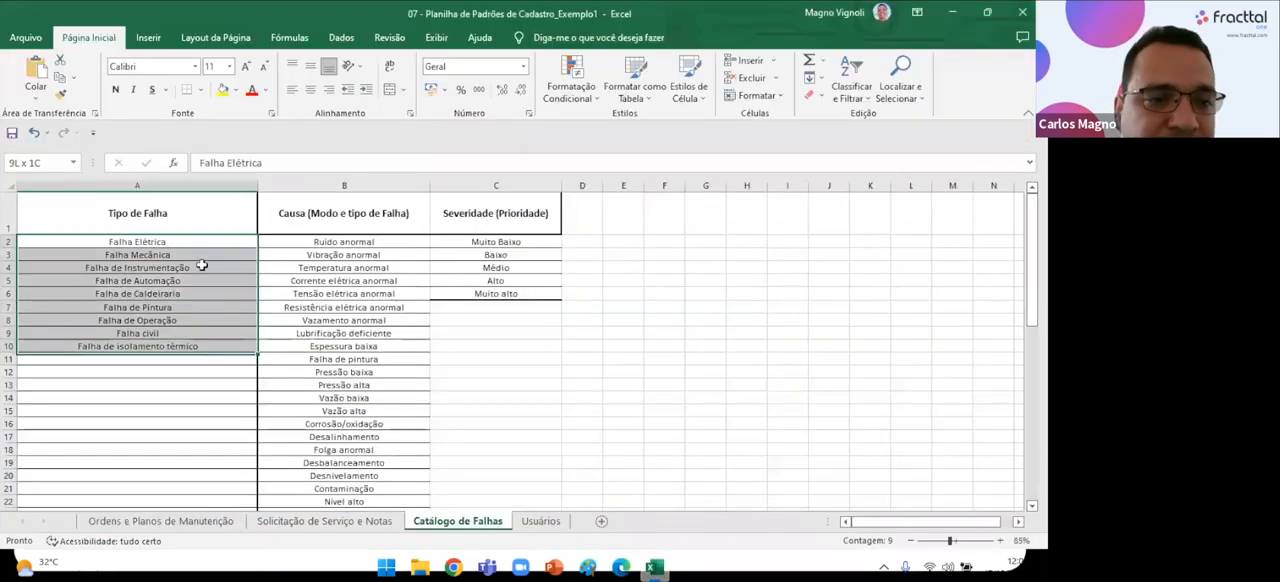
left_click(588, 423)
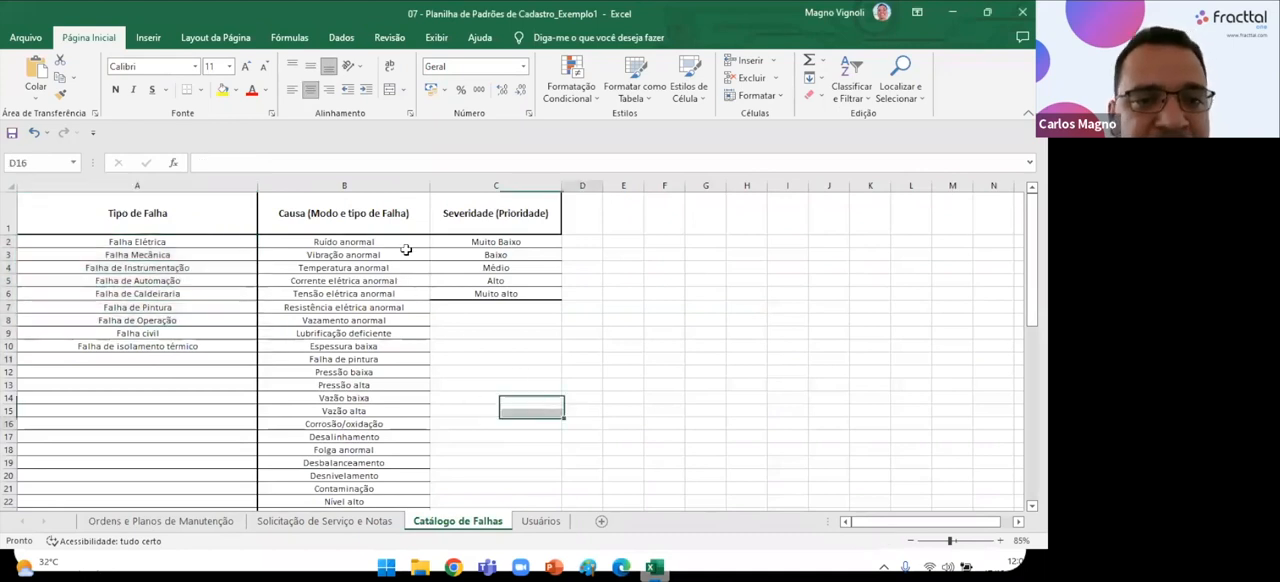
Examine the failure causes in the Causa (Modo e tipo de Falha) column, from Ruído anormal to Folga anormal.
left_click_drag(404, 246, 378, 398)
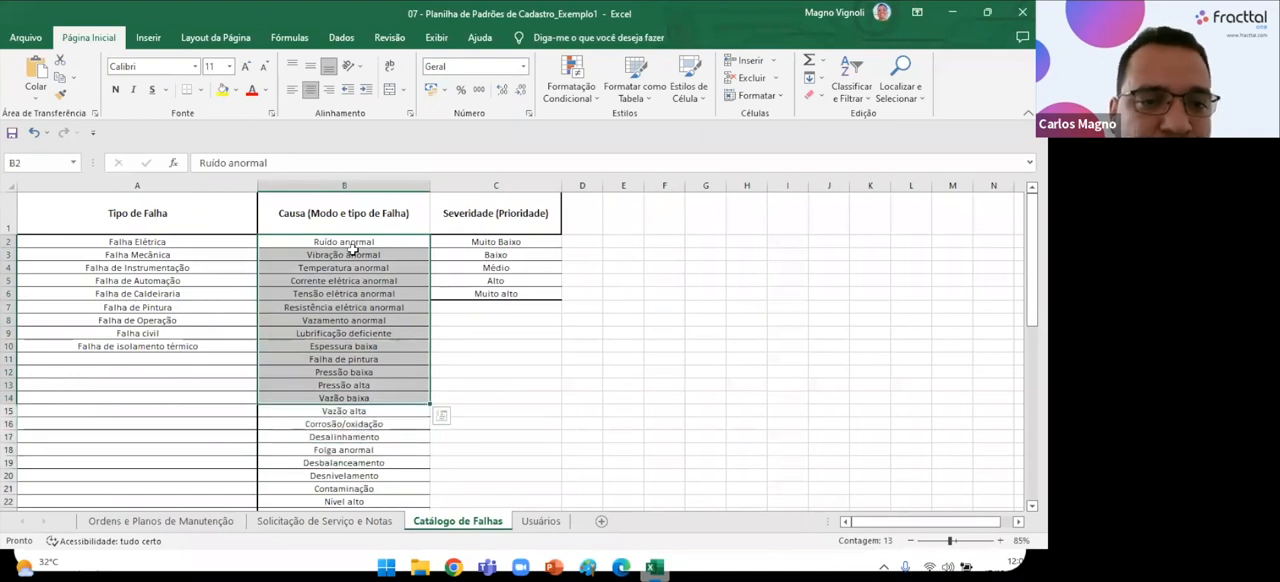
left_click(350, 255)
left_click(338, 280)
left_click(346, 358)
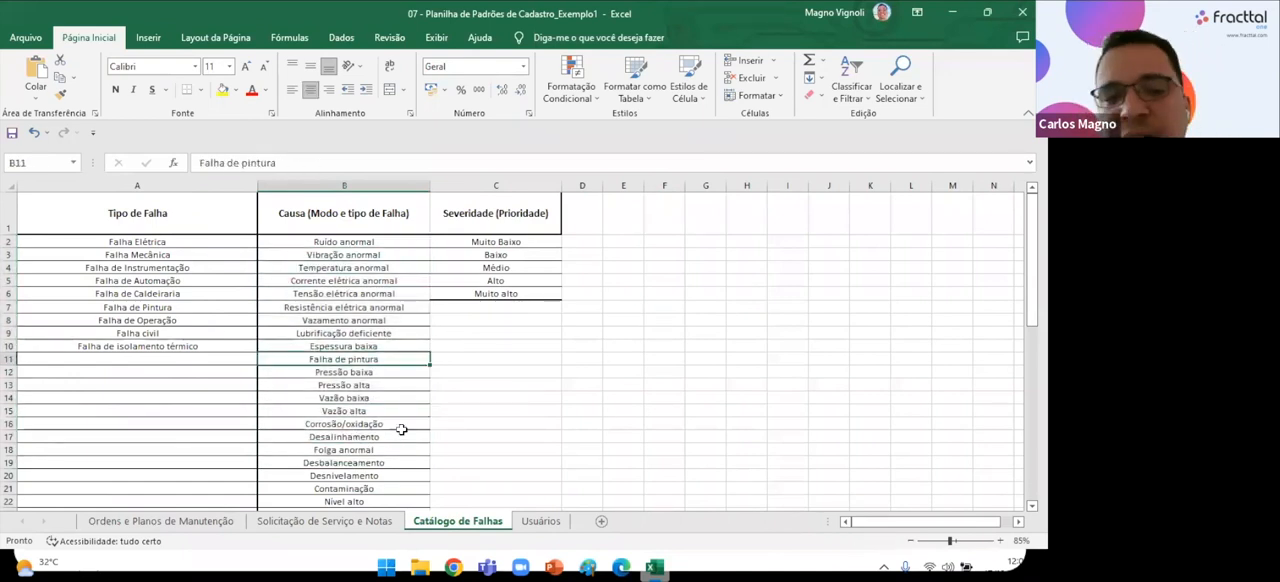
left_click(394, 450)
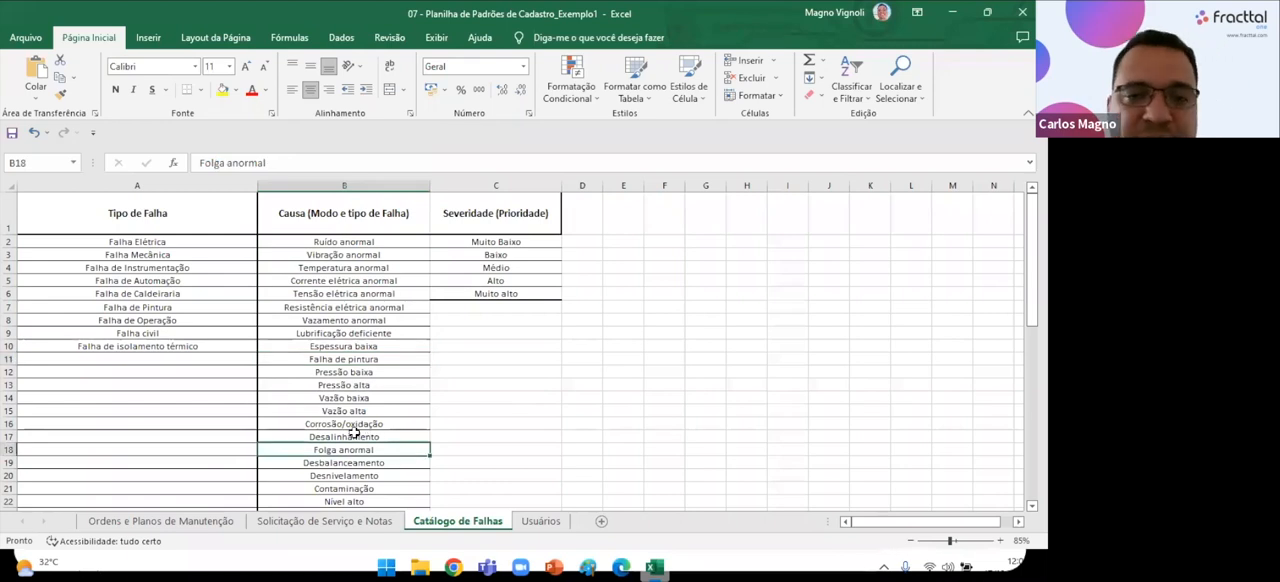
Return to Fracttal One in Edge, view the failure catalogue's causes and detection methods, and open the Horas Extra catalogue.
left_click(620, 567)
left_click(609, 221)
left_click(867, 205)
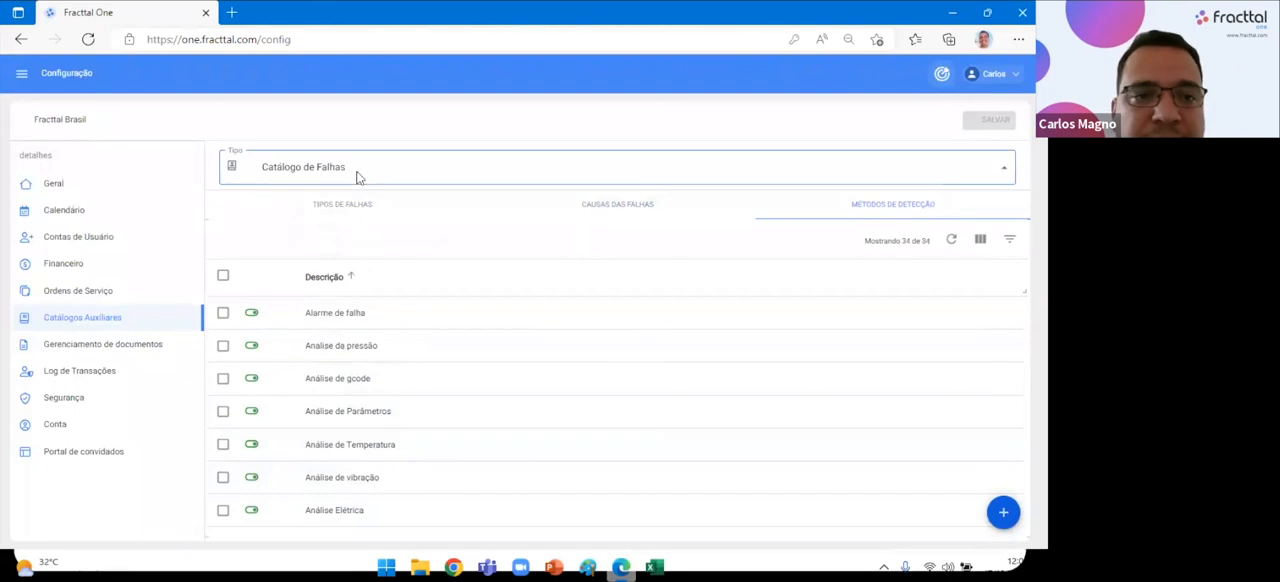
left_click(357, 177)
left_click(315, 225)
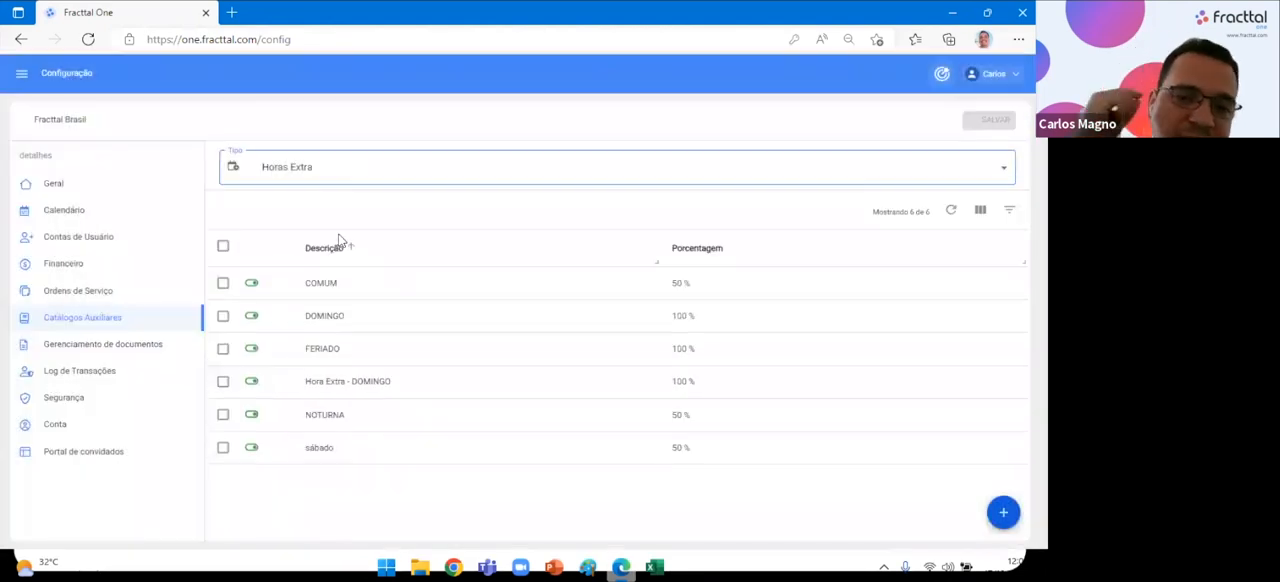
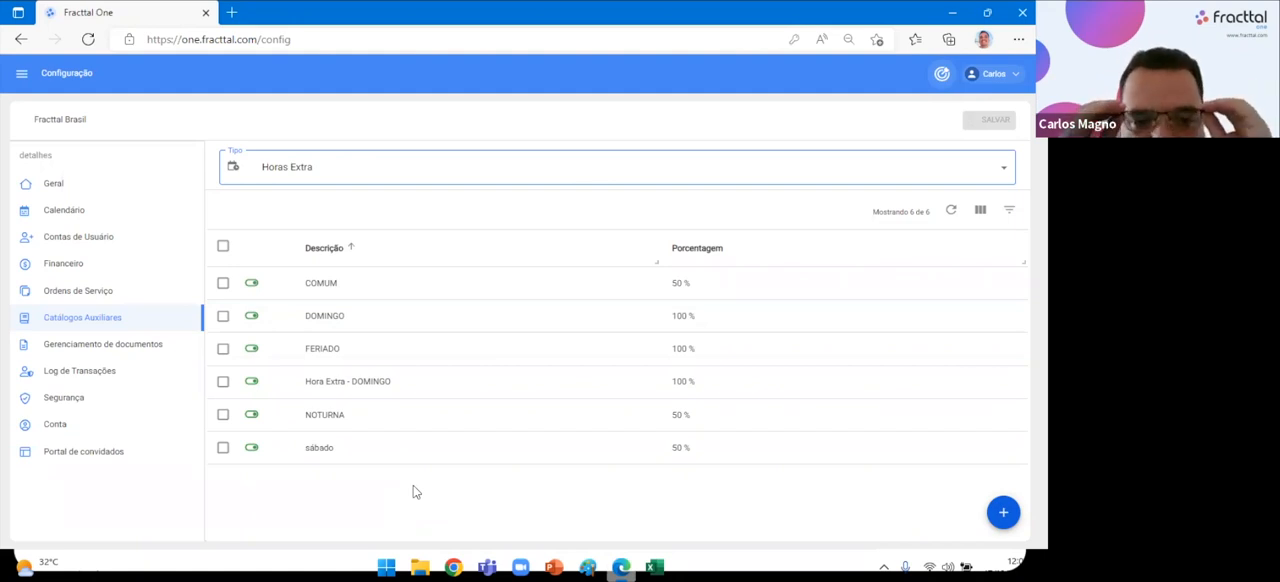
Open the Ativos auxiliary catalogue and review its Tipos, Classificação 1 and Classificação 2 entries.
left_click(370, 181)
left_click(315, 250)
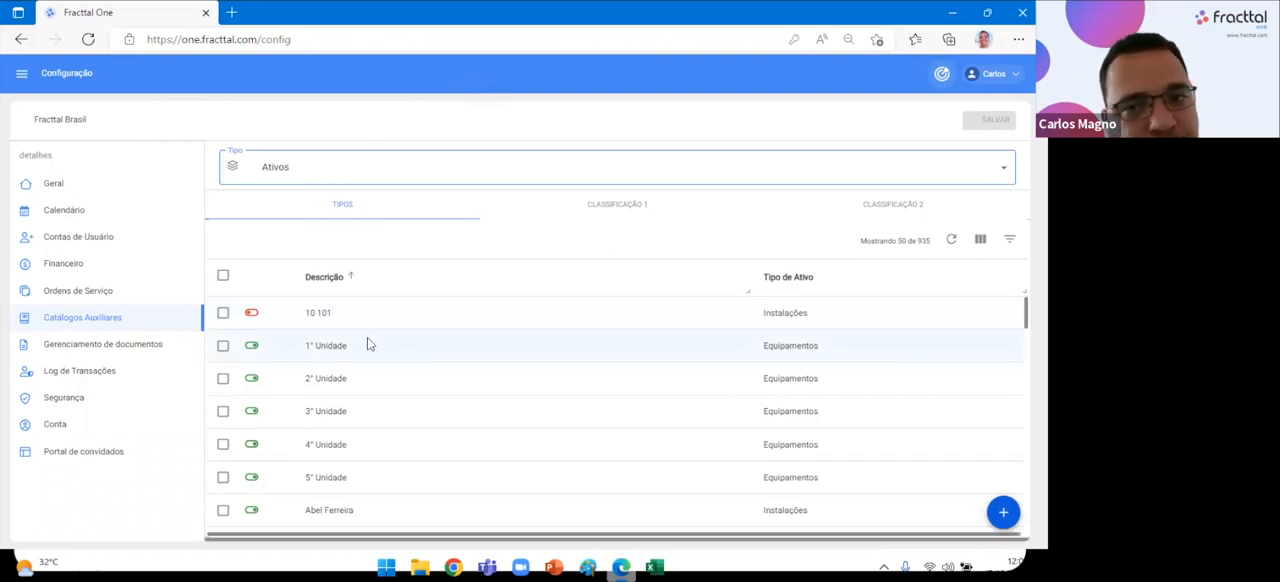
left_click(615, 206)
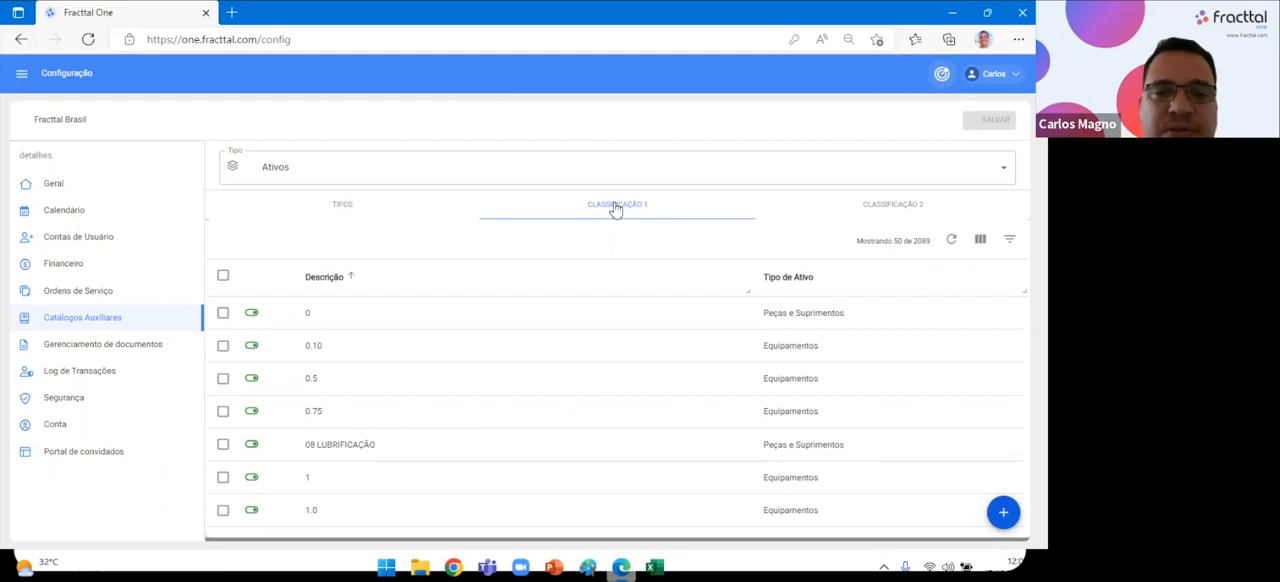
left_click(885, 215)
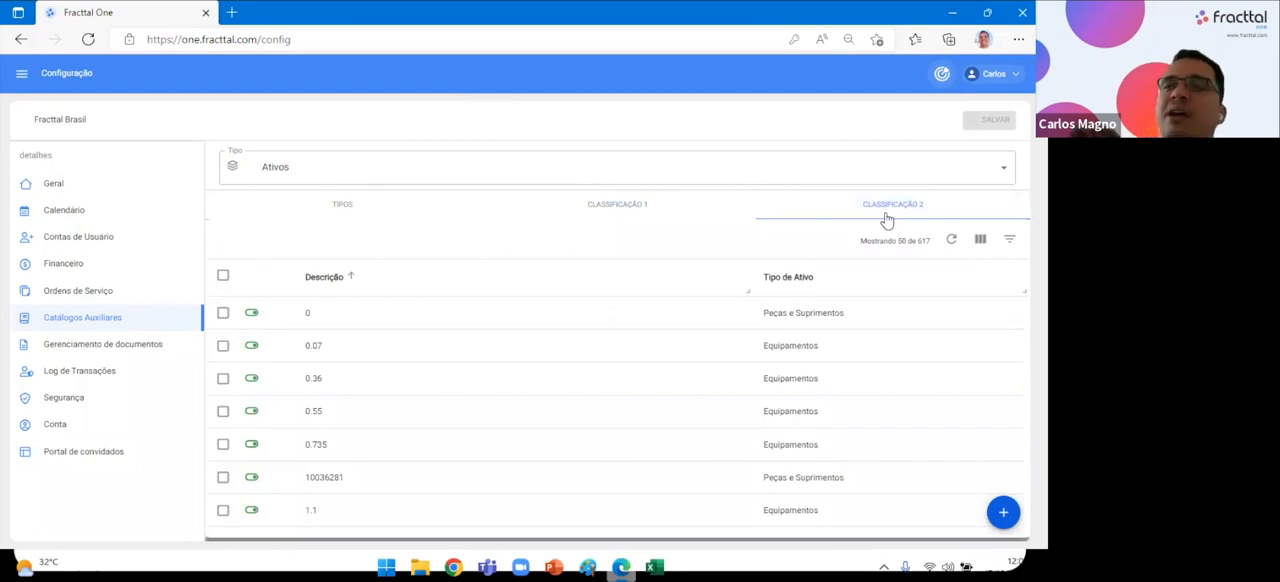
left_click(356, 212)
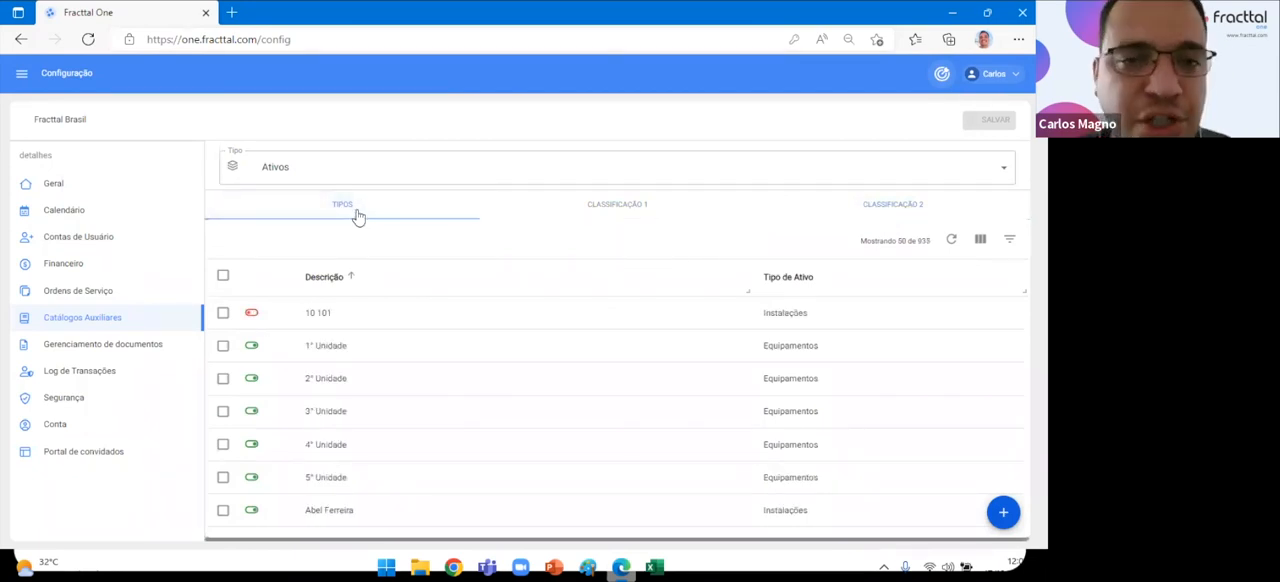
left_click(358, 216)
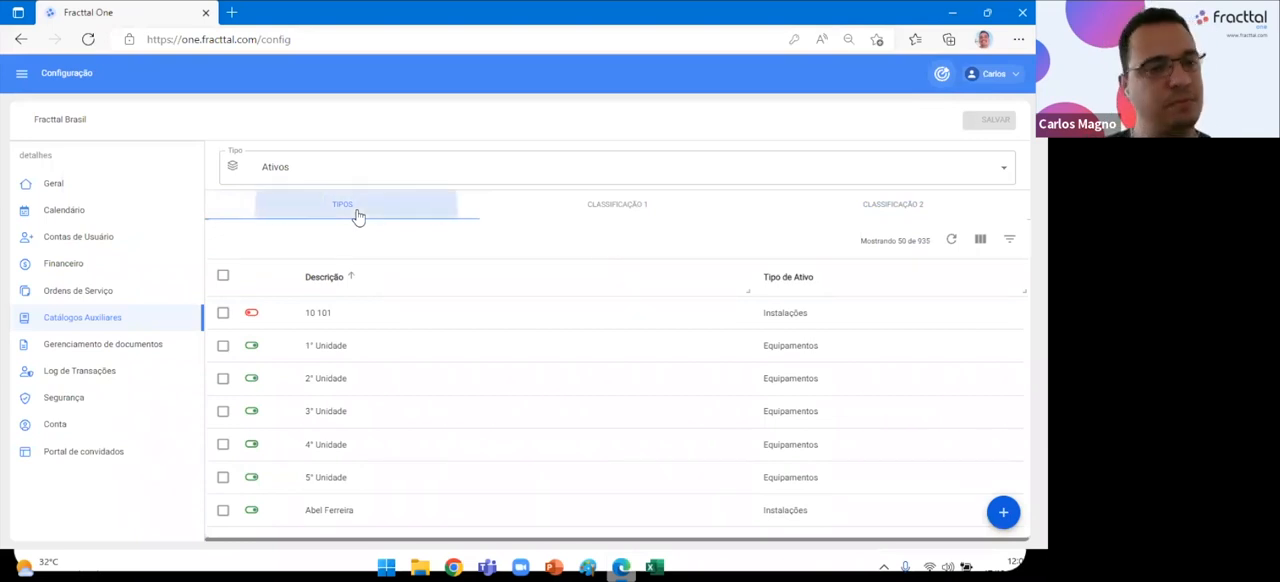
left_click(655, 216)
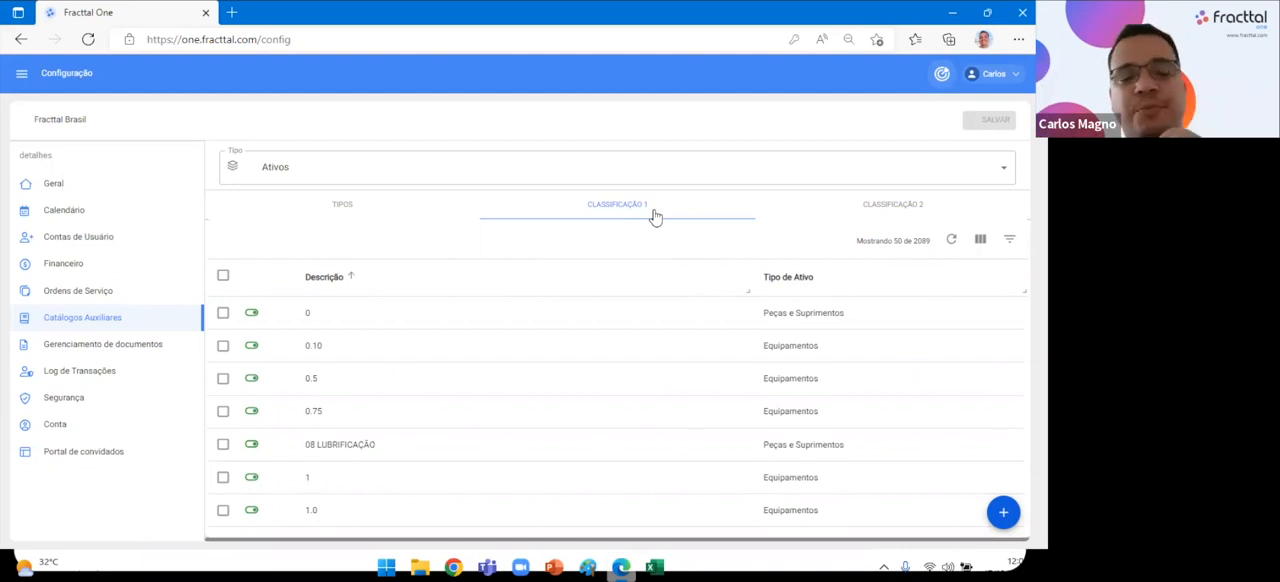
left_click(362, 214)
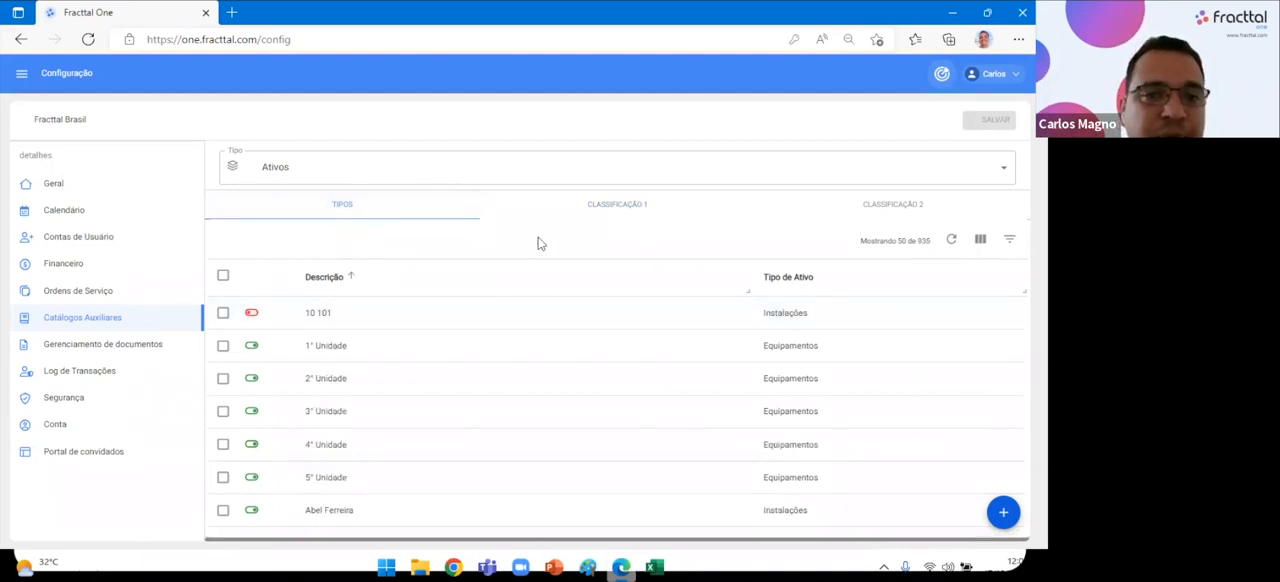
left_click(588, 215)
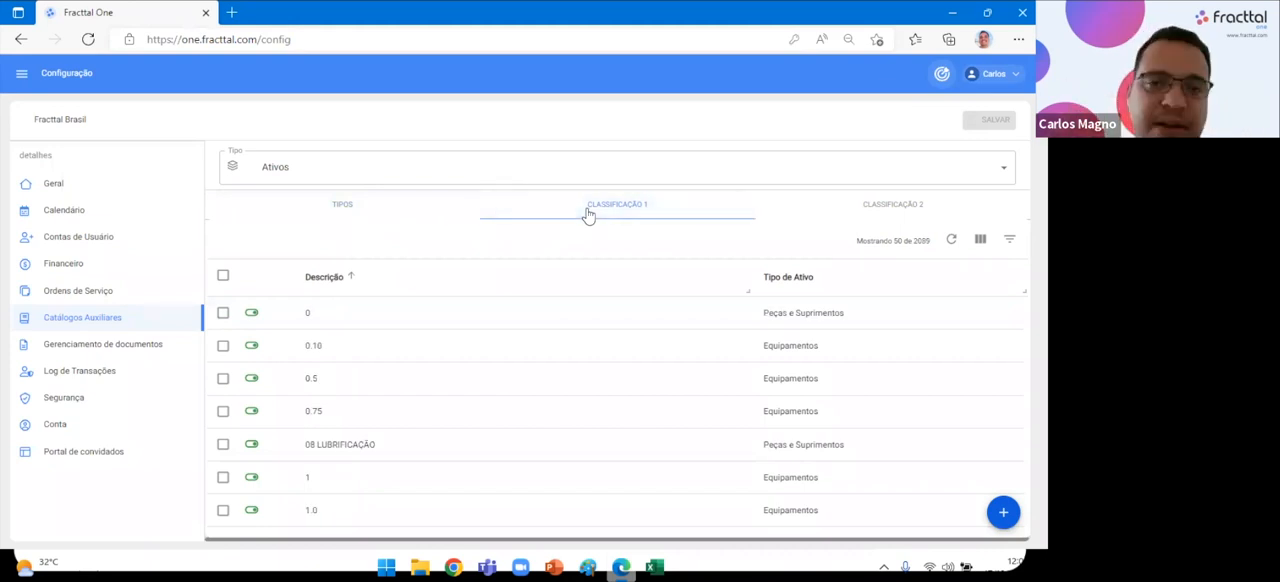
View the Causa do reagendamento de tarefas catalogue, and go to the Ordens de Serviço Kanban view.
left_click(358, 170)
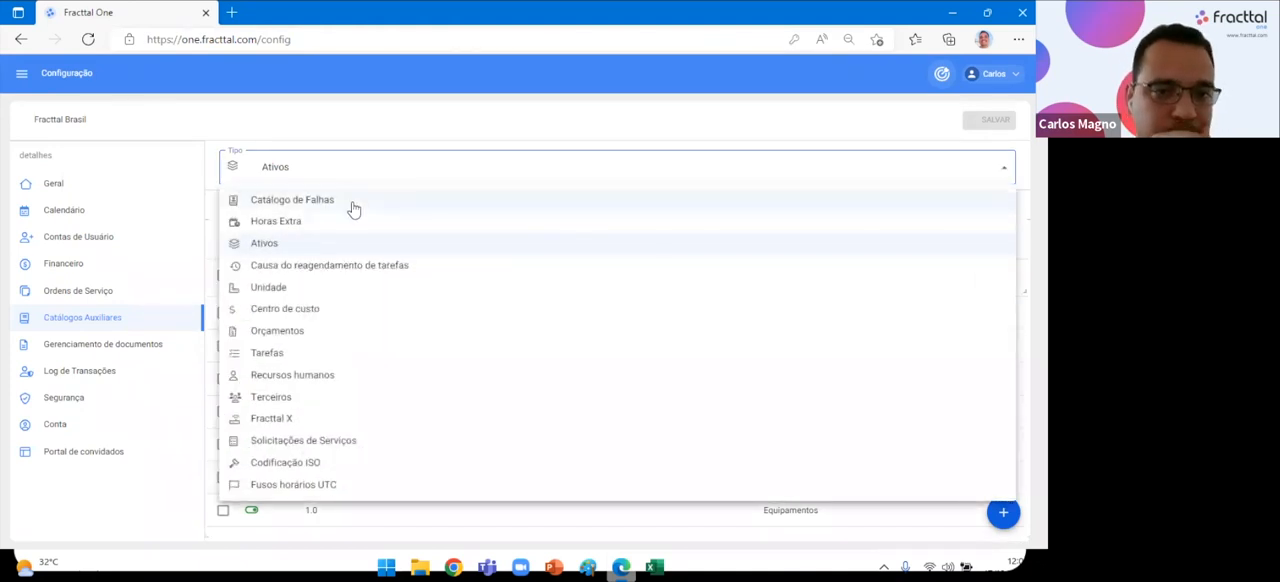
left_click(358, 265)
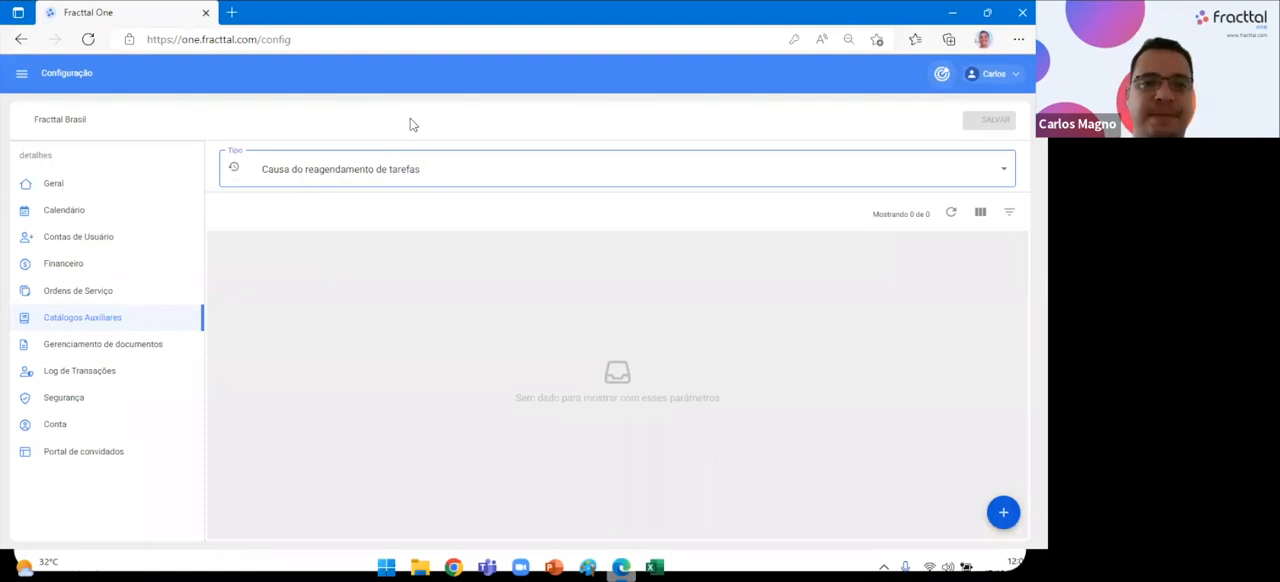
left_click(22, 76)
left_click(105, 316)
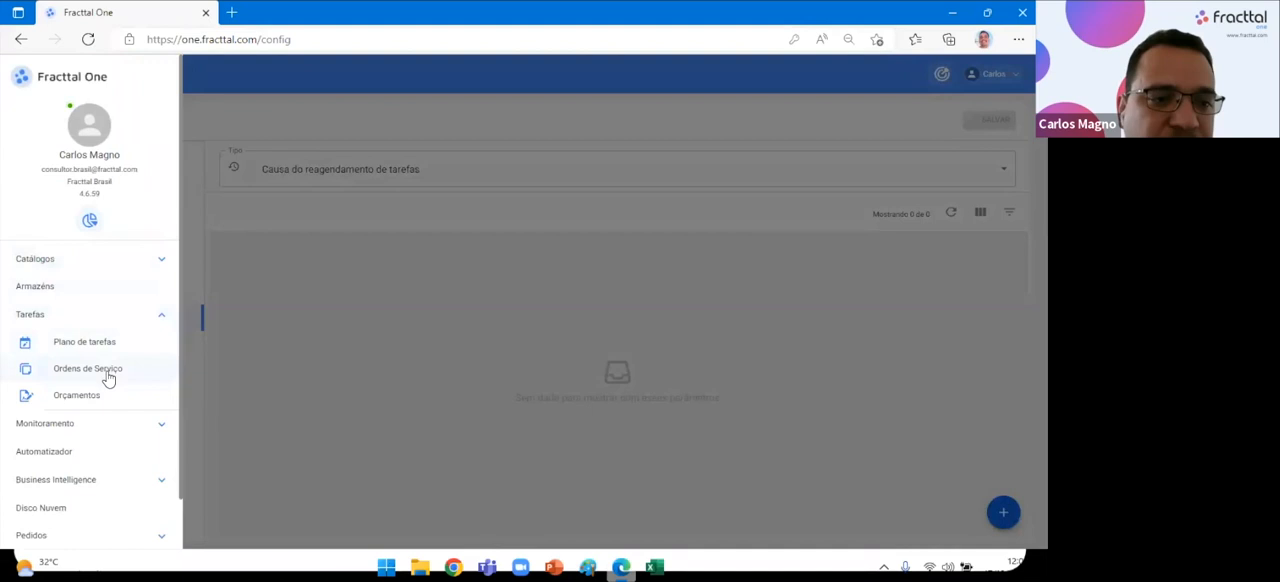
left_click(109, 366)
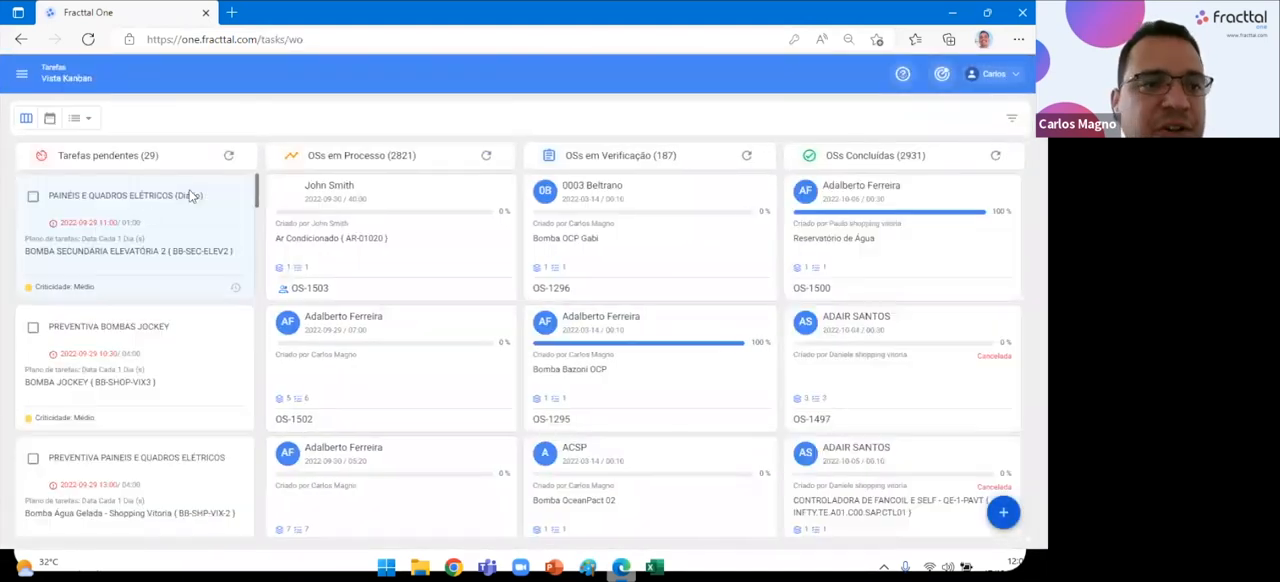
Inspect the rescheduling cause and new date fields for the pending PAINÉIS E QUADROS ELÉTRICOS (Diário) task, leaving without rescheduling.
left_click(237, 293)
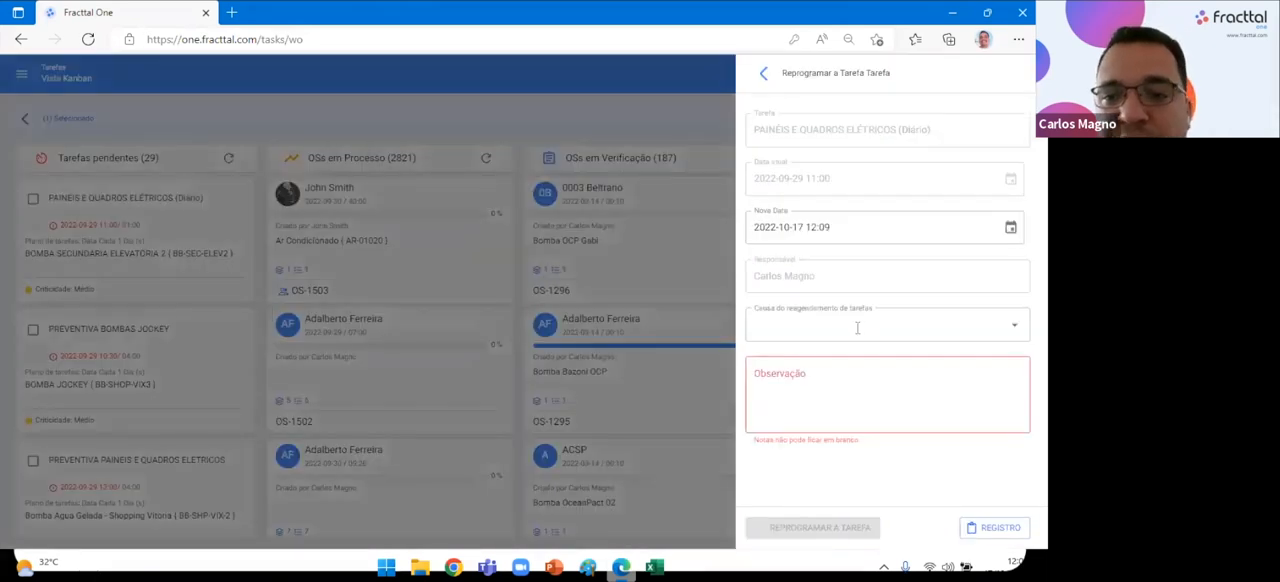
left_click(856, 328)
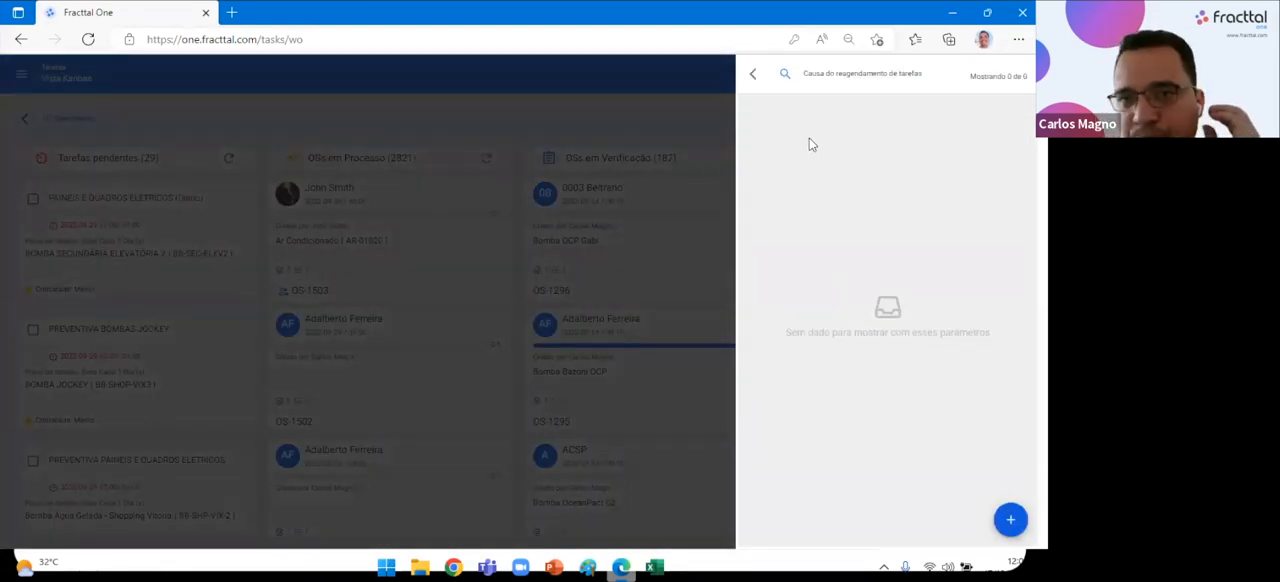
left_click(754, 76)
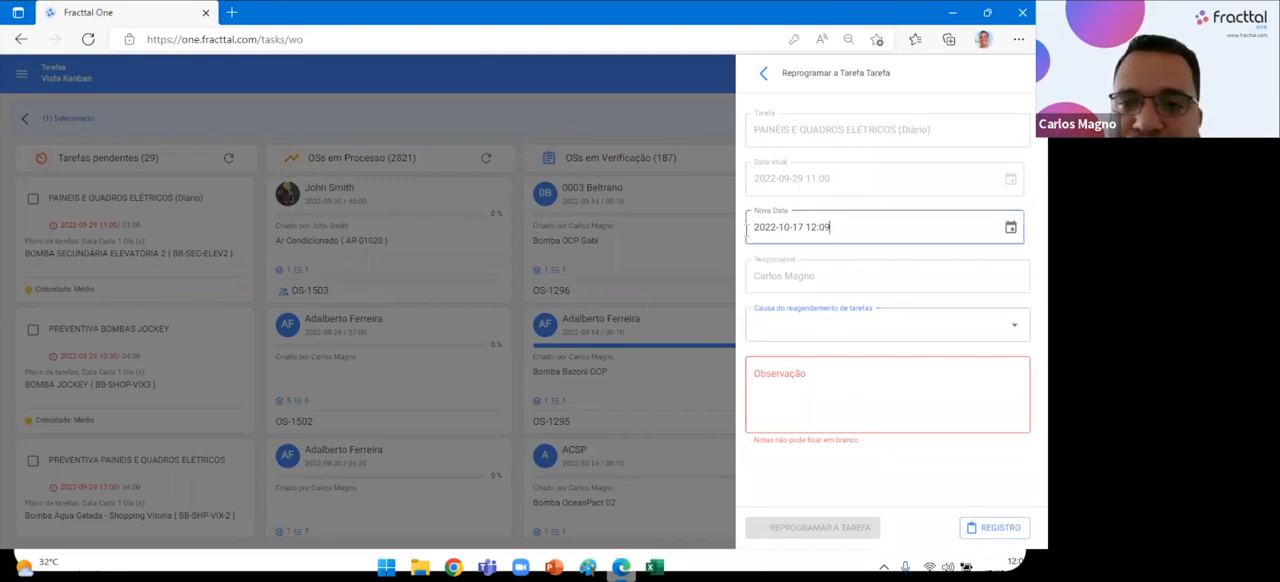
left_click_drag(851, 227, 748, 228)
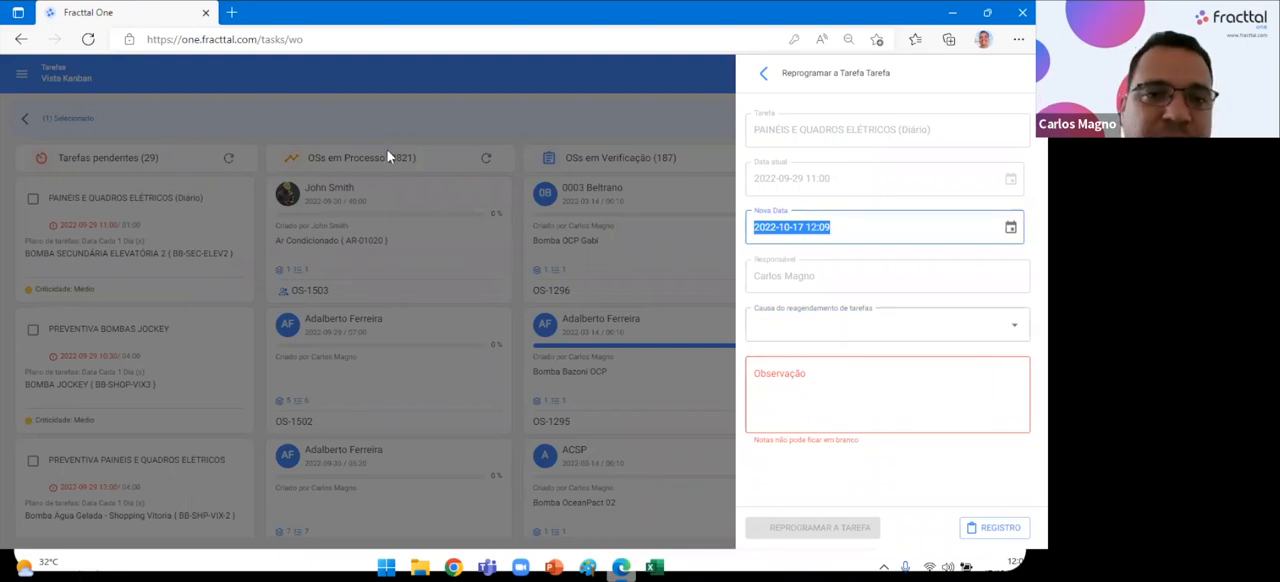
left_click(23, 122)
Return to the company configuration's Catálogos Auxiliares and view the units in the Unidade catalogue.
left_click(998, 78)
left_click(957, 145)
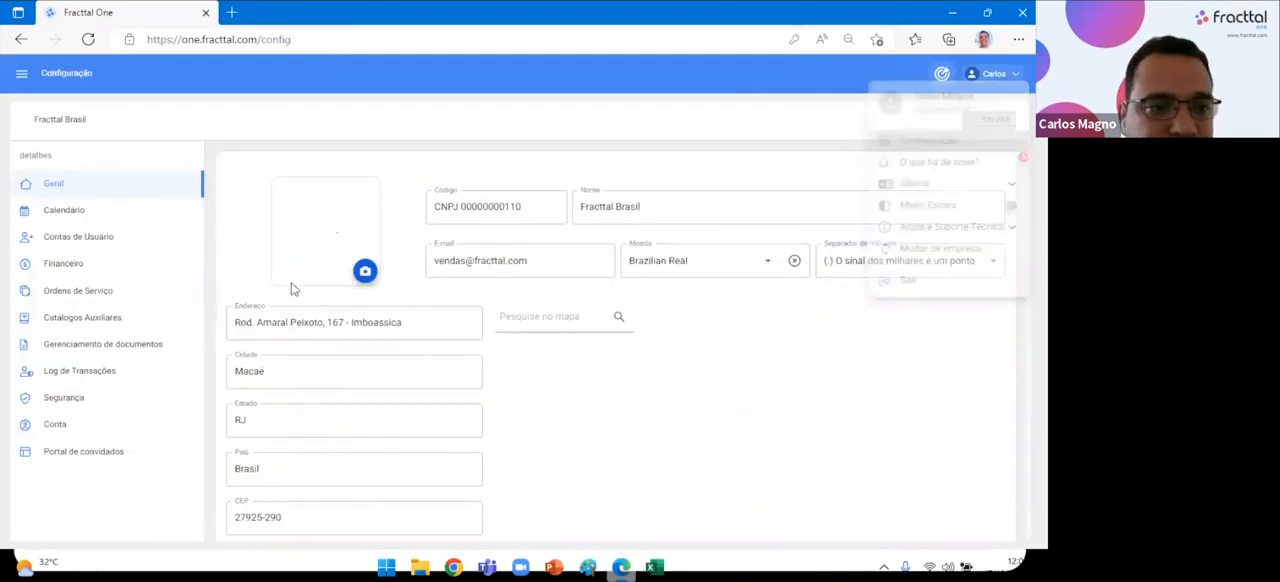
left_click(92, 319)
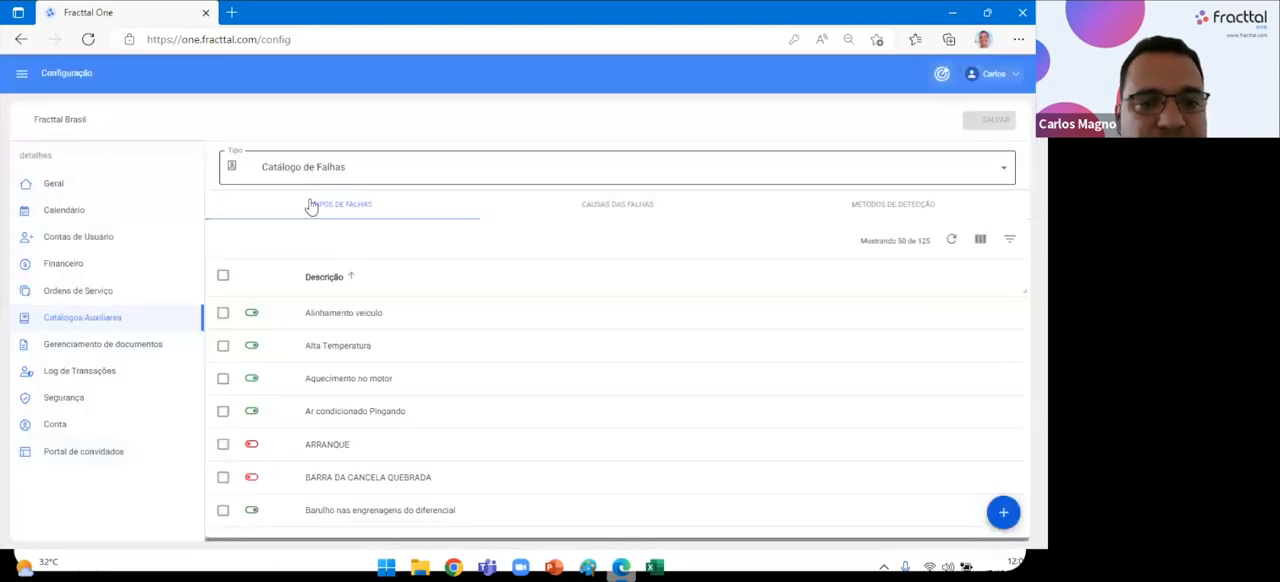
left_click(312, 170)
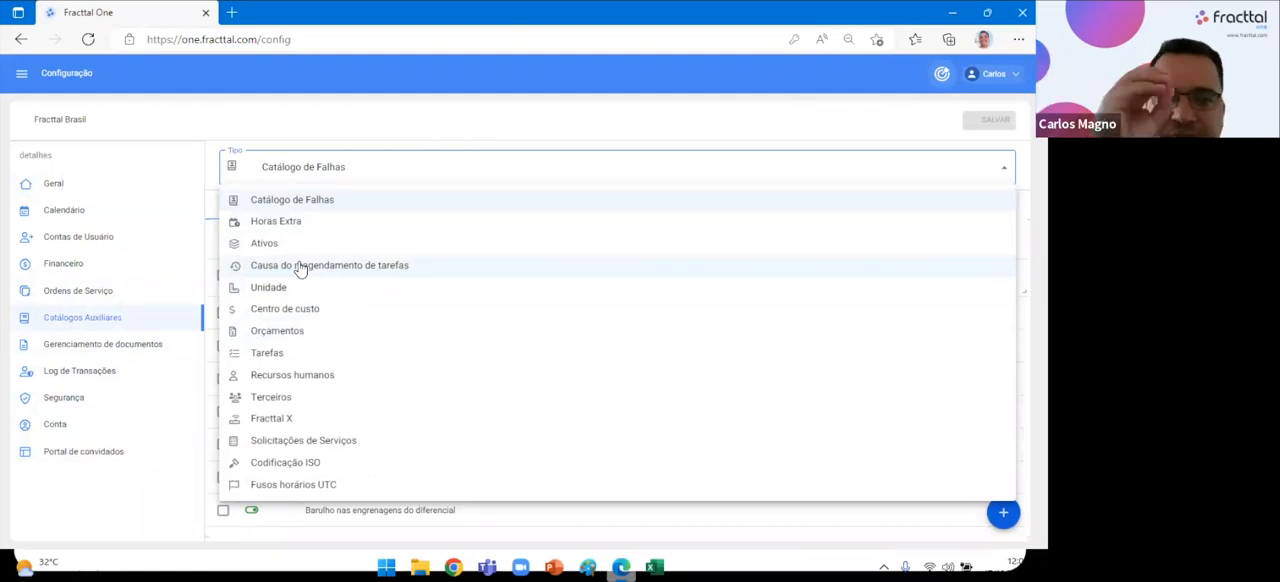
left_click(284, 292)
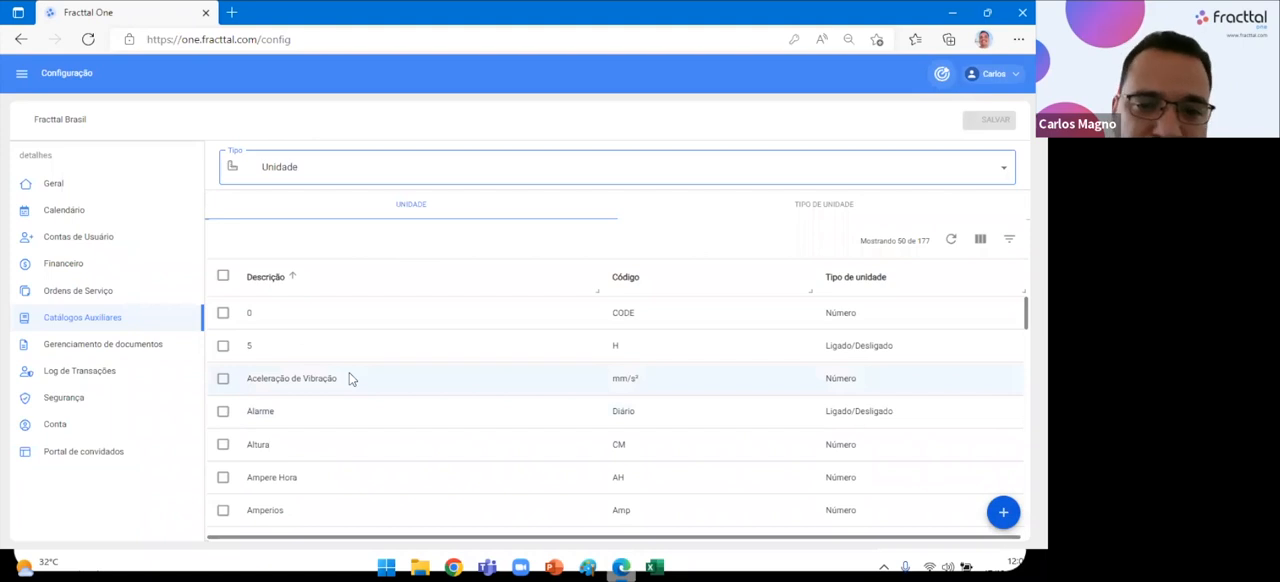
scroll(349, 378, "down", 3)
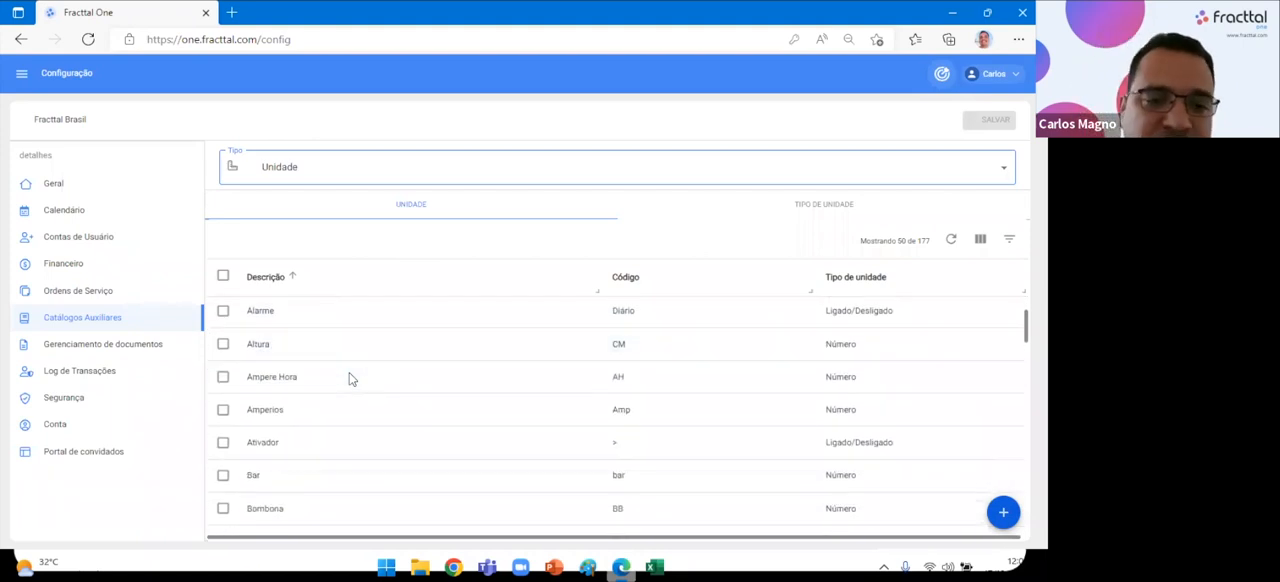
scroll(326, 405, "down", 3)
scroll(326, 405, "up", 5)
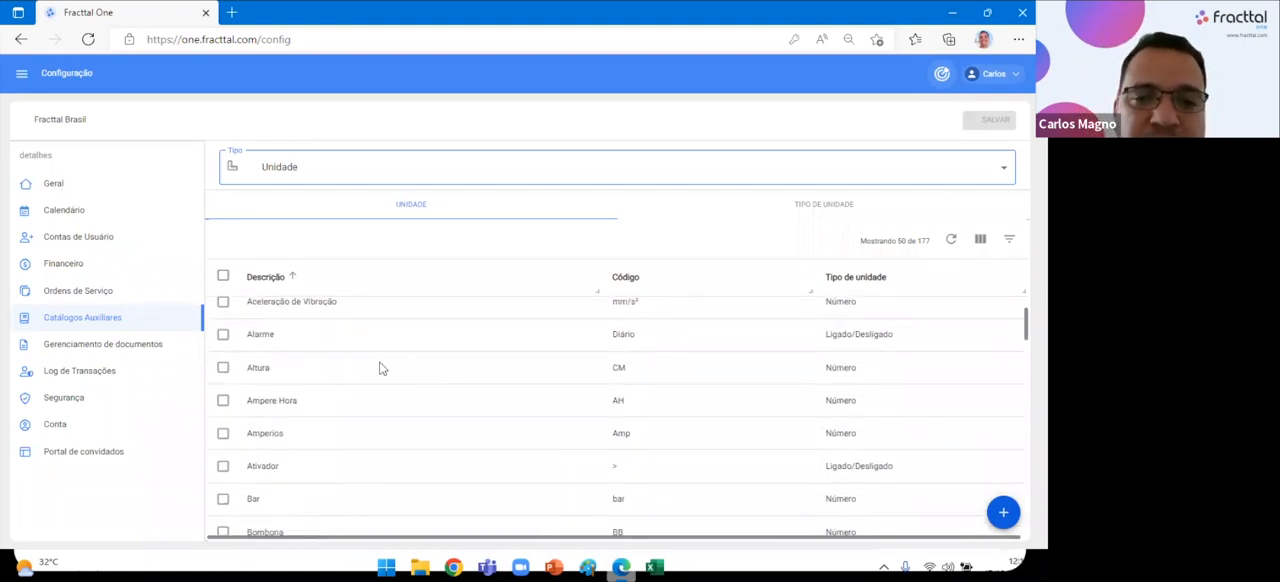
Open the Centro de custo auxiliary catalogue and look through its cost centres.
left_click(312, 184)
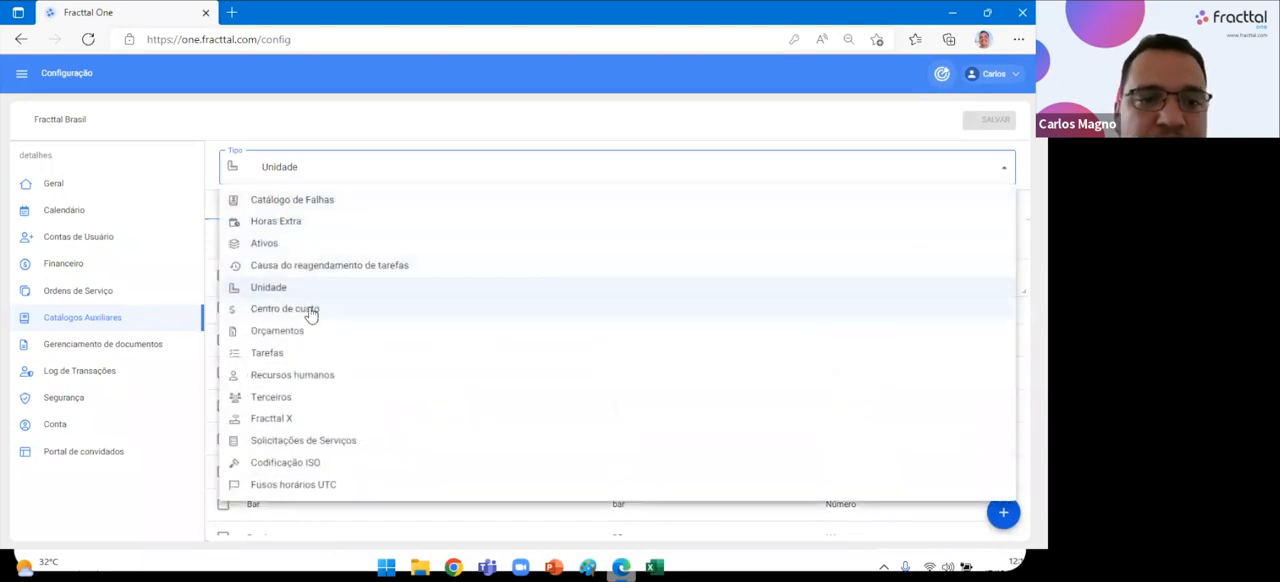
left_click(515, 308)
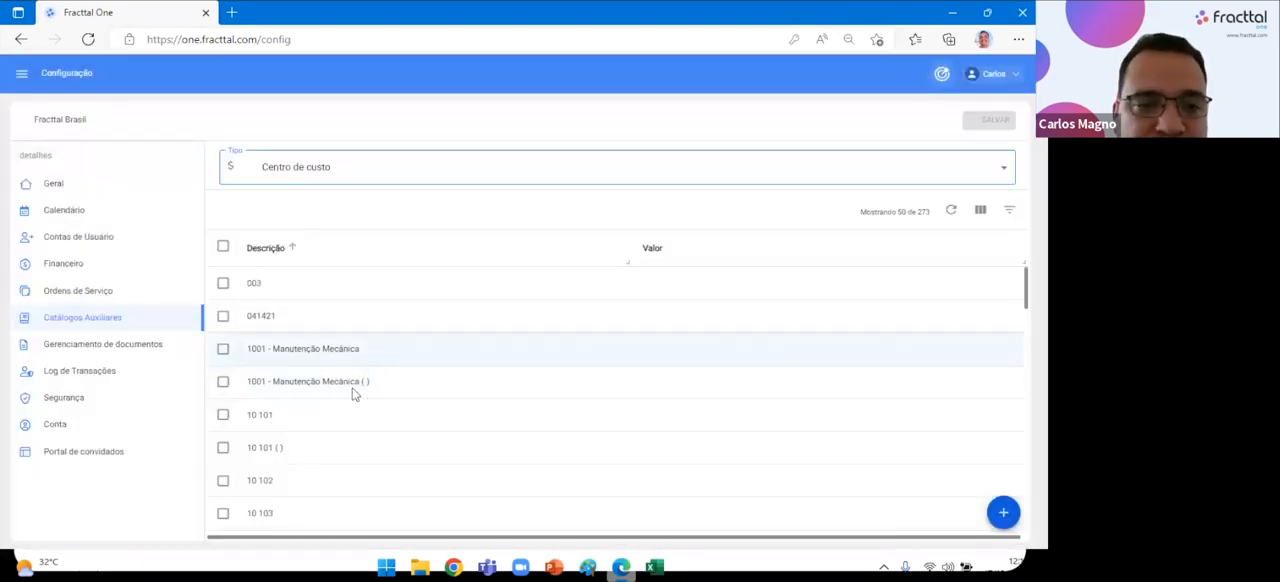
scroll(354, 394, "down", 3)
scroll(352, 389, "down", 3)
scroll(352, 389, "up", 6)
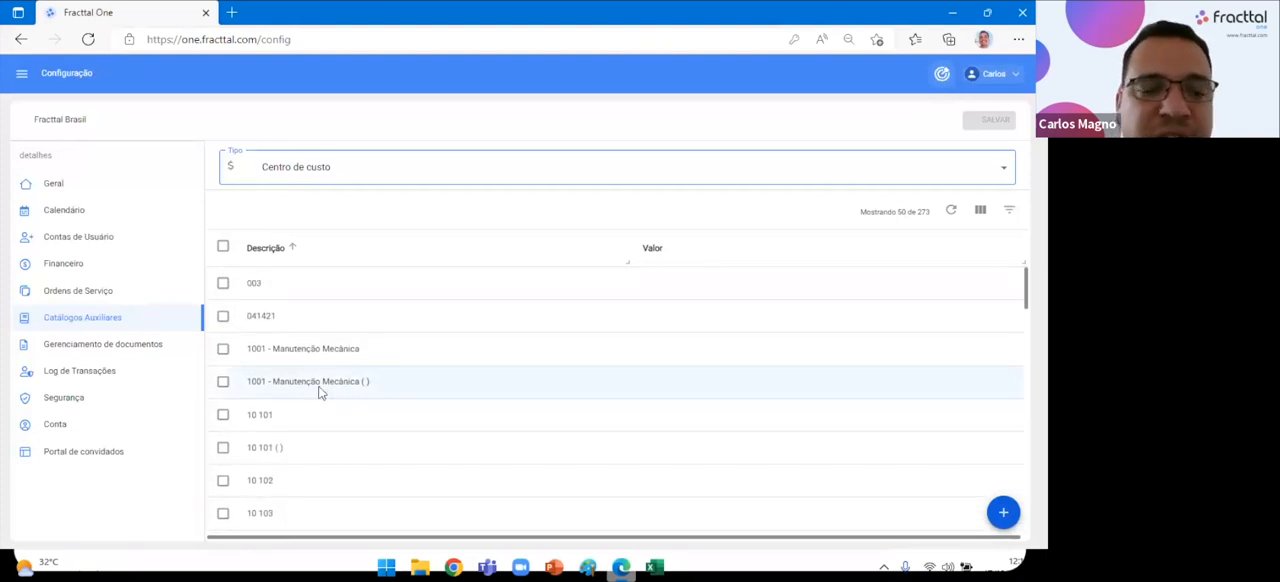
Look through the Orçamentos auxiliary catalogue, and open the Tarefas catalogue.
left_click(356, 180)
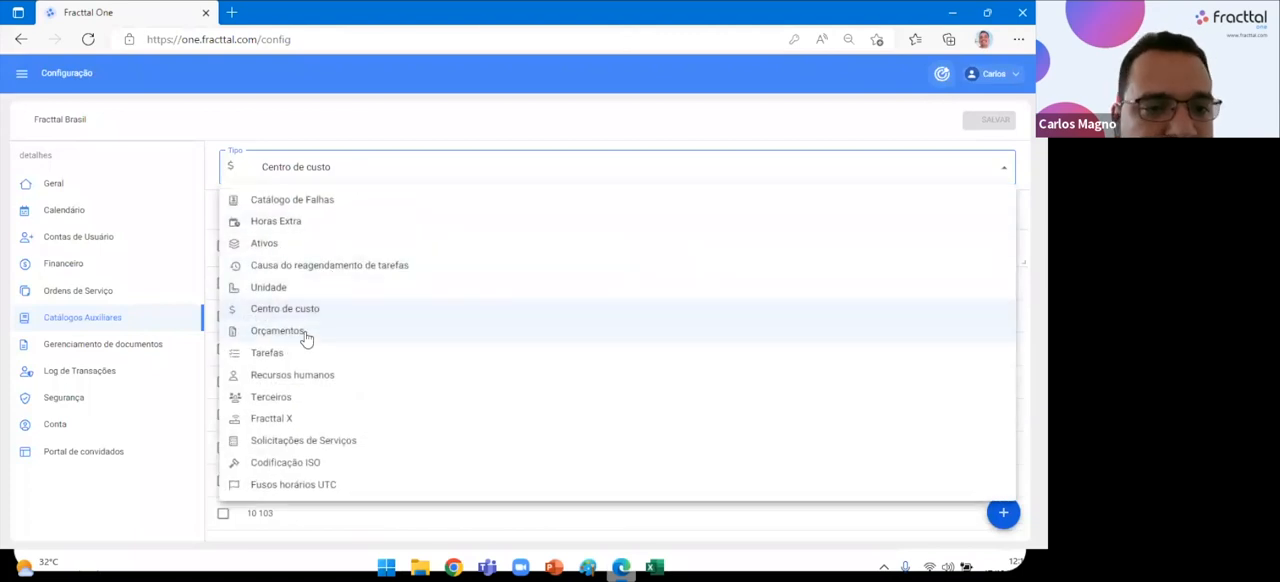
left_click(306, 336)
scroll(312, 420, "down", 1)
scroll(314, 420, "down", 5)
scroll(314, 420, "up", 5)
left_click(325, 188)
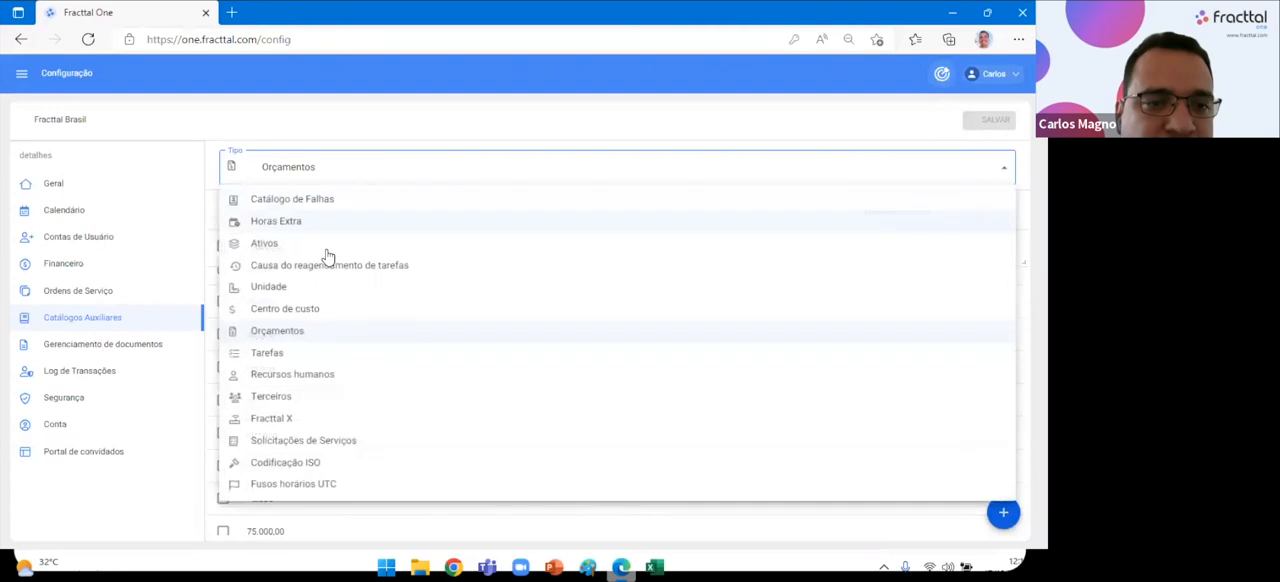
left_click(297, 357)
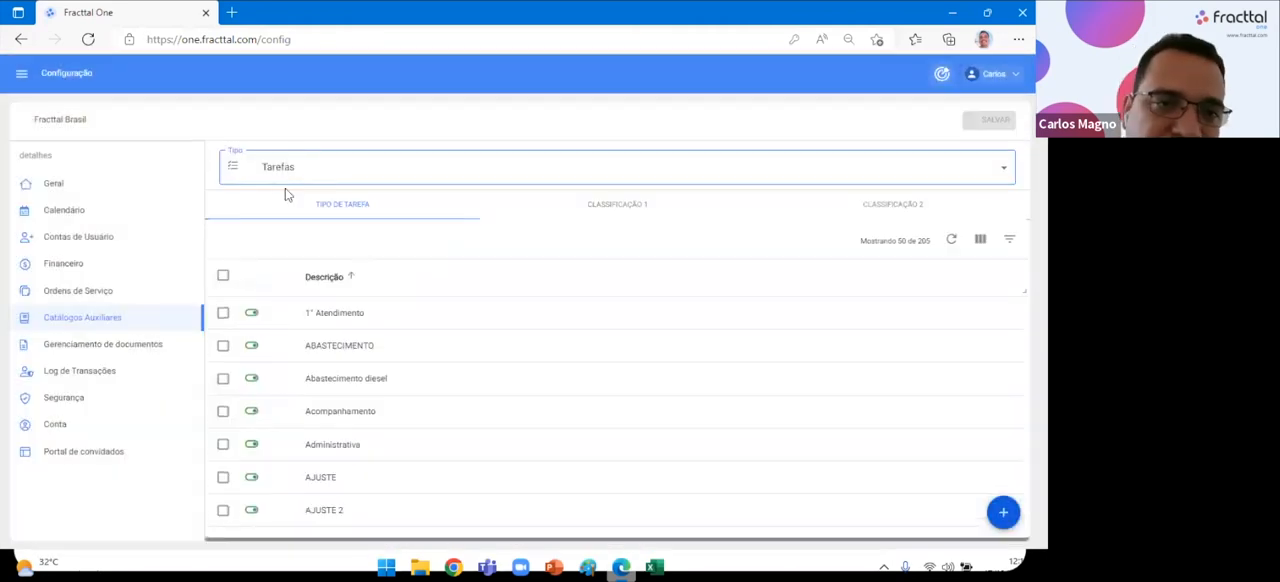
Review the Recursos humanos catalogue's Classificação 1, Valor da hora and Classificação 2 entries, and bring up the catalogue choices again.
left_click(295, 173)
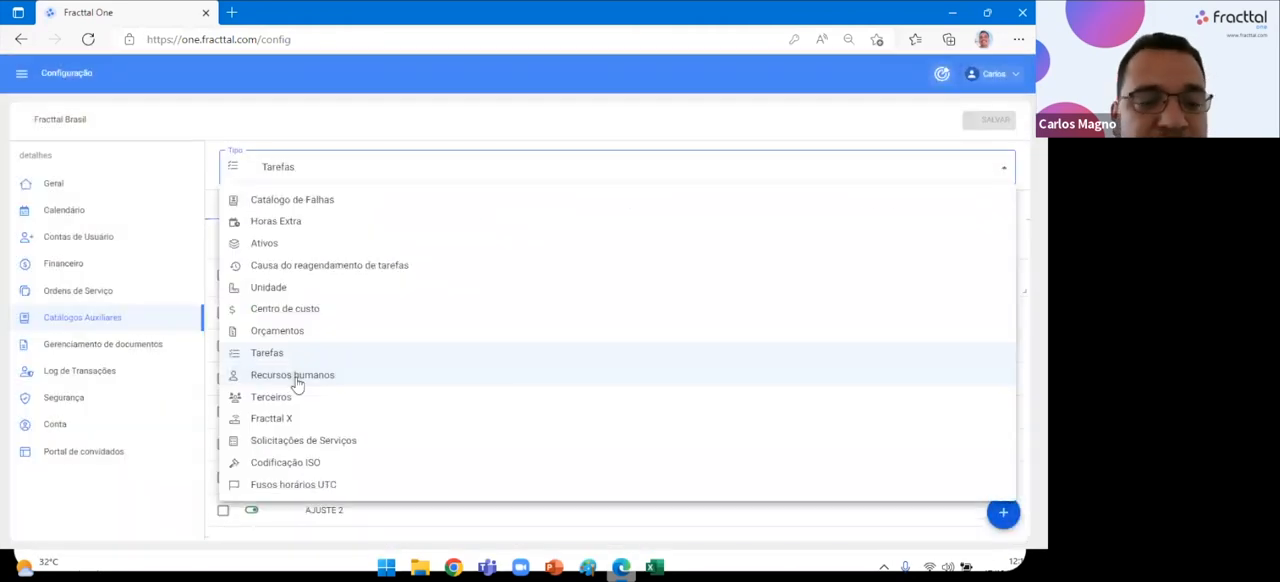
left_click(294, 374)
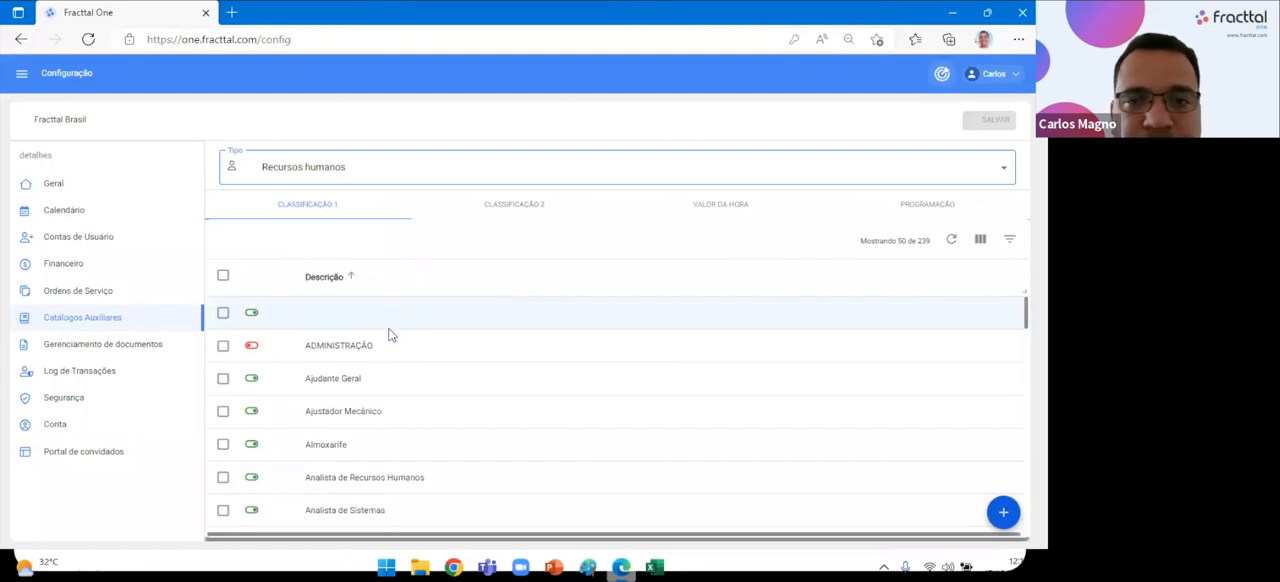
left_click(726, 205)
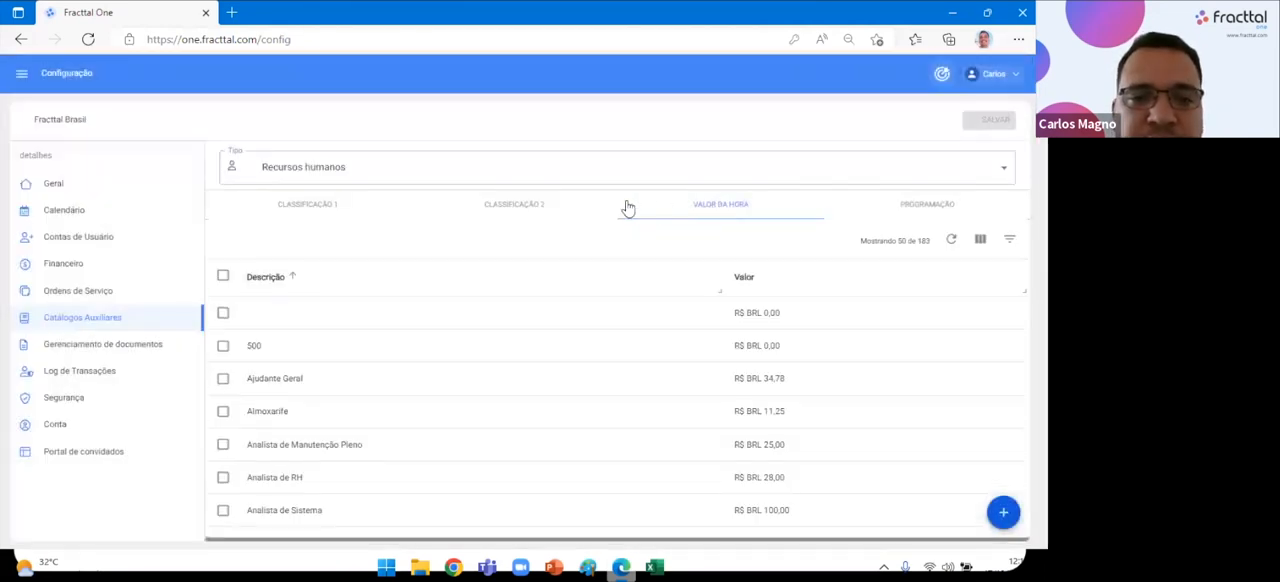
scroll(314, 465, "down", 5)
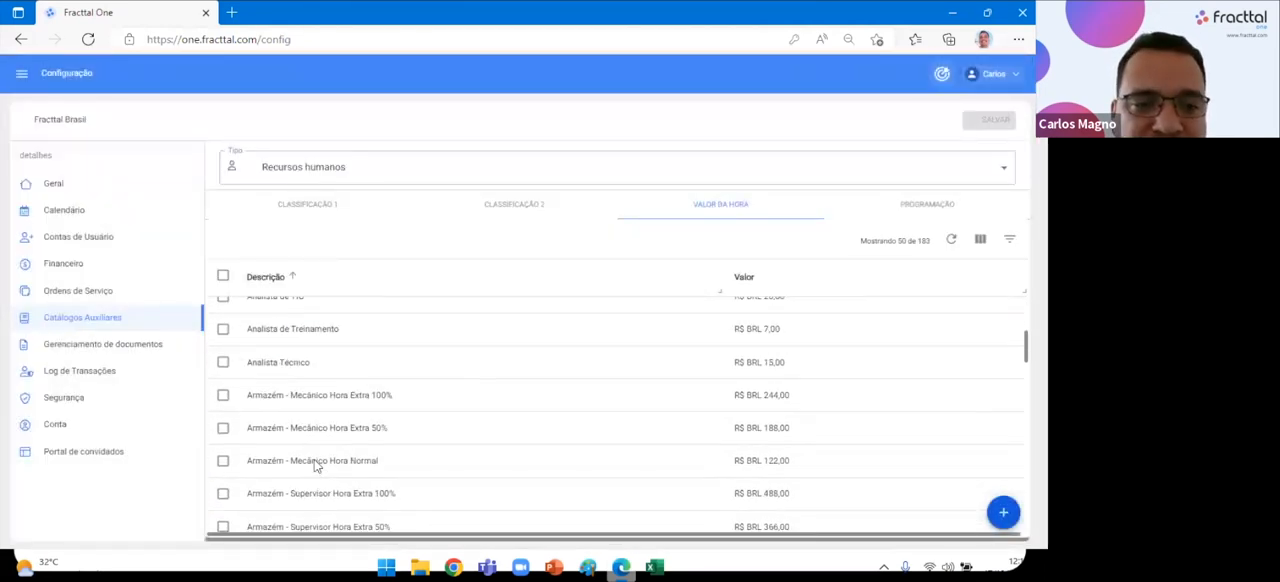
scroll(314, 464, "down", 10)
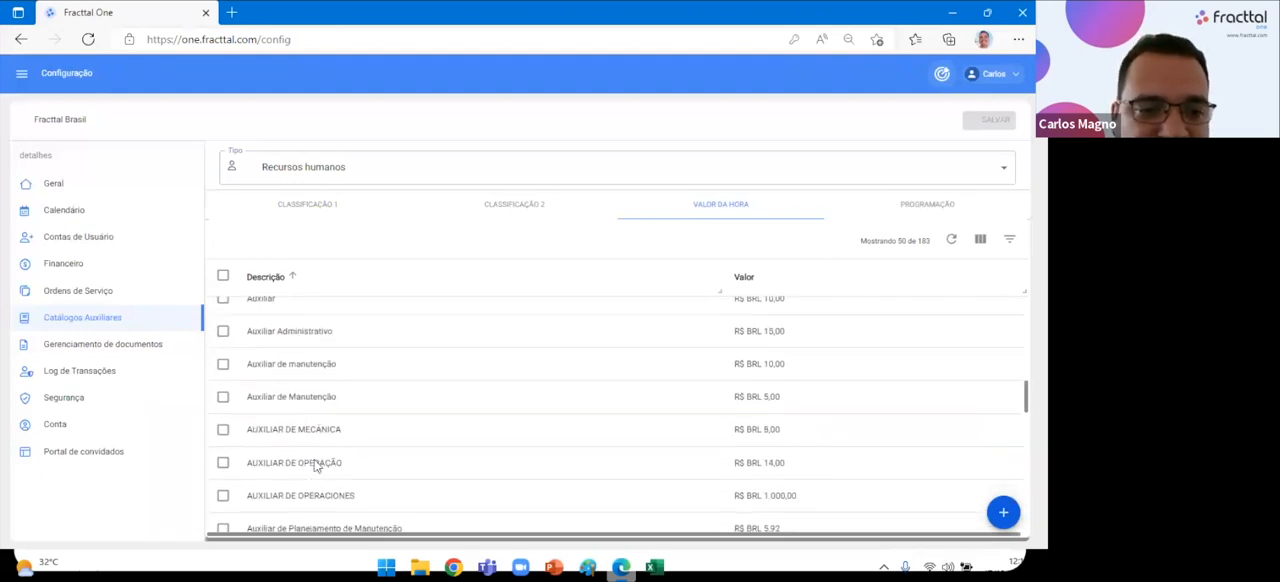
scroll(314, 462, "down", 1)
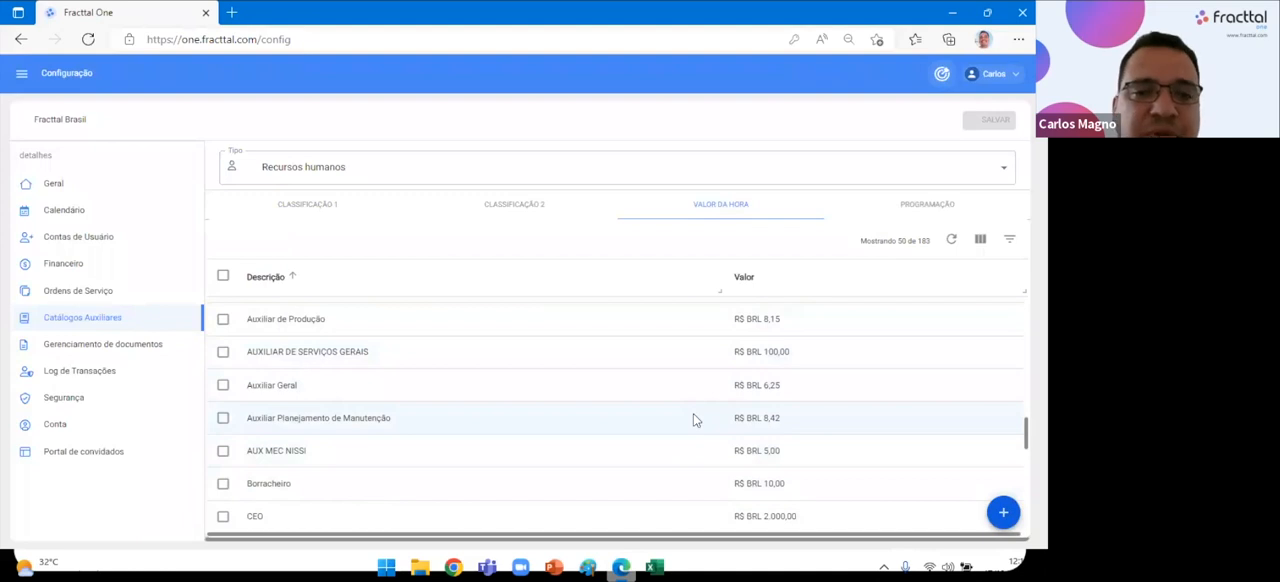
left_click(493, 216)
left_click(290, 166)
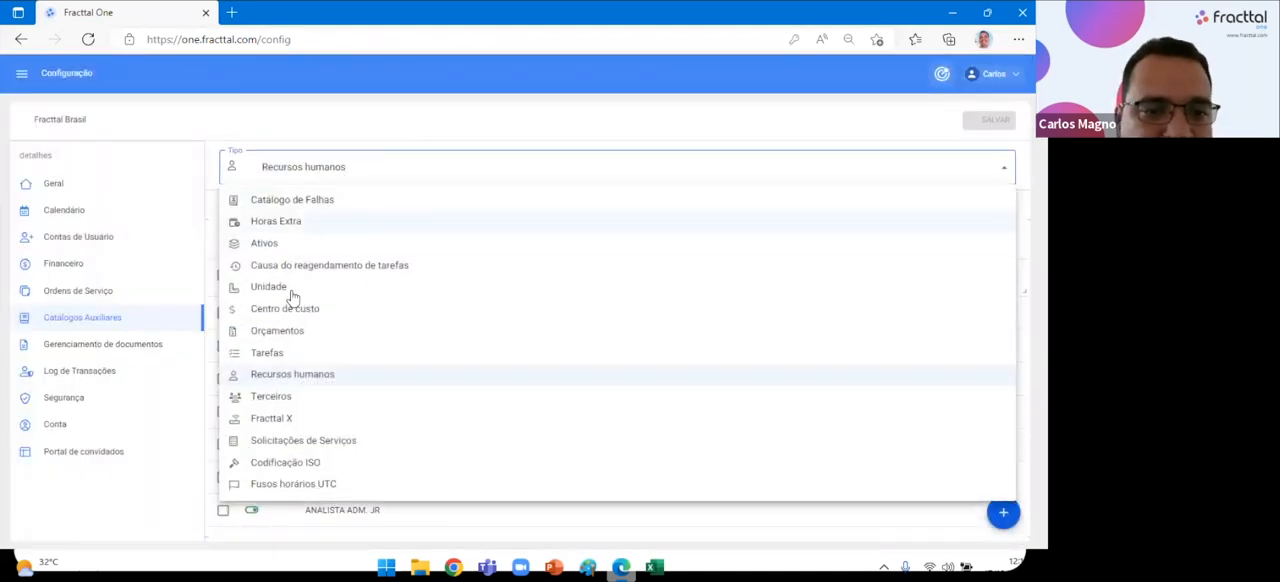
Open the Terceiros auxiliary catalogue, browse its Serviços list, and view the blank new-service form before dismissing it.
left_click(290, 399)
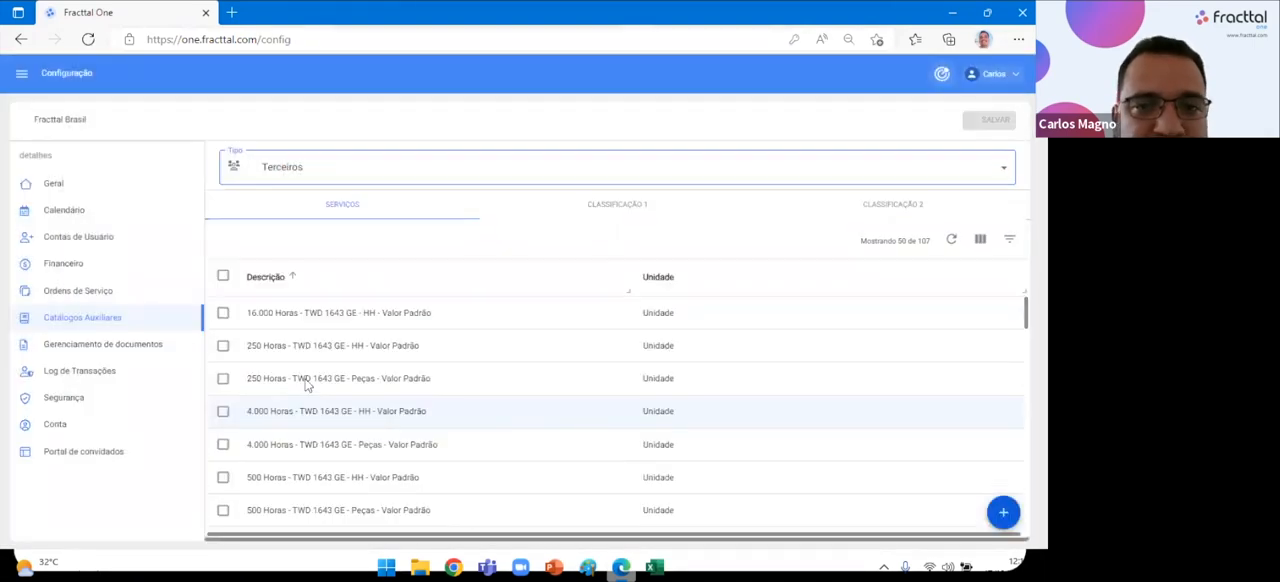
scroll(360, 420, "down", 3)
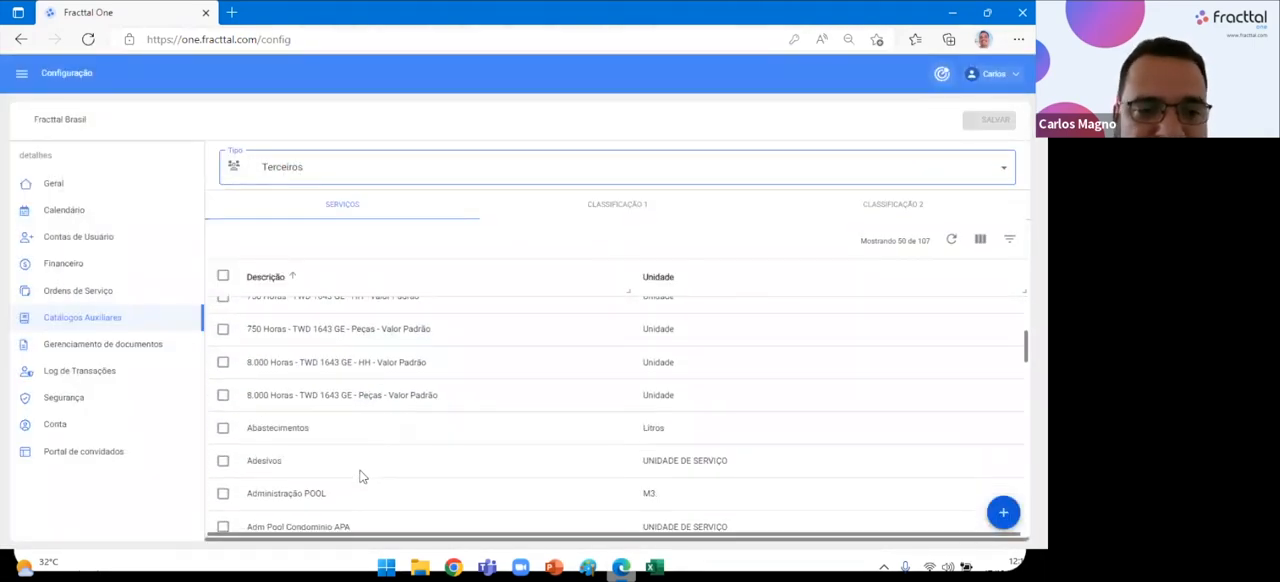
scroll(437, 440, "down", 3)
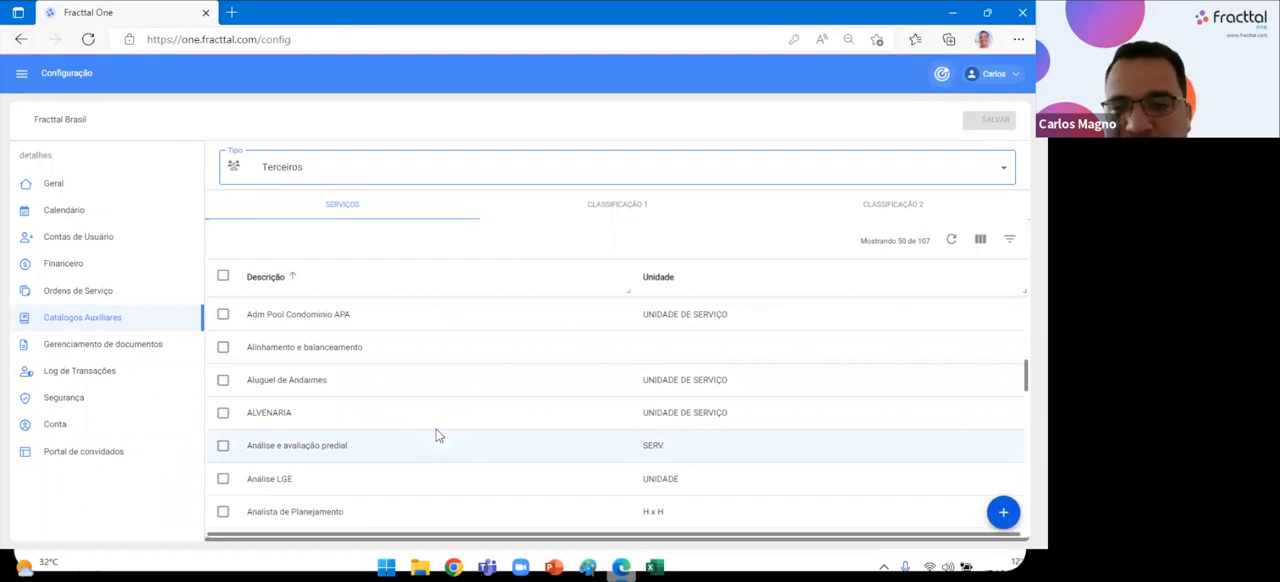
left_click(1003, 512)
left_click(818, 130)
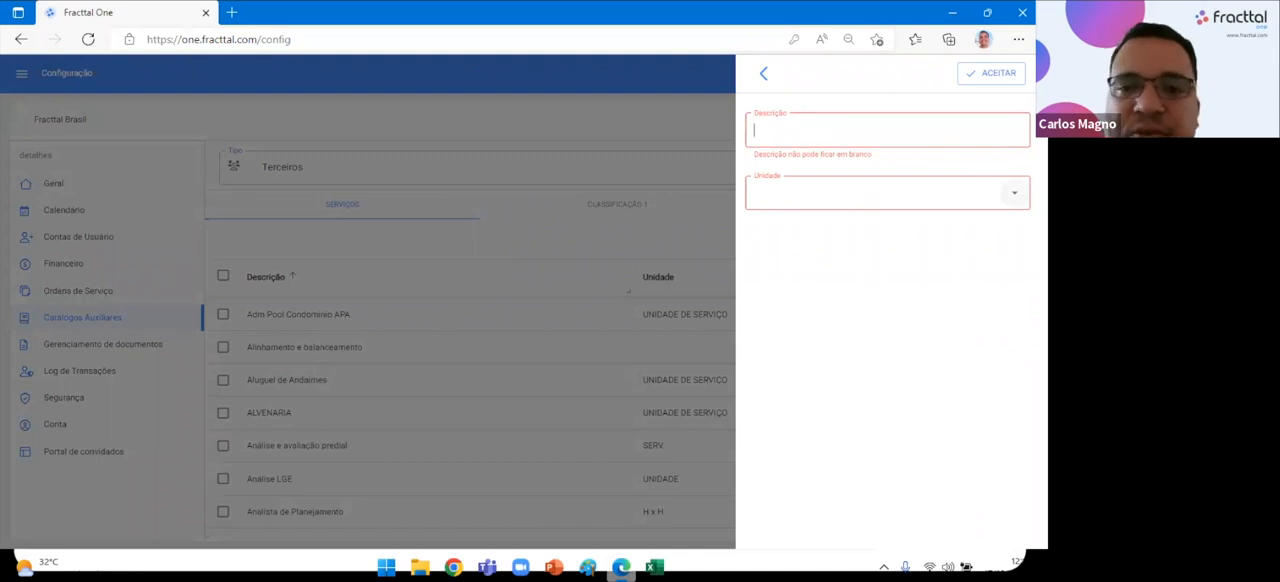
left_click(465, 237)
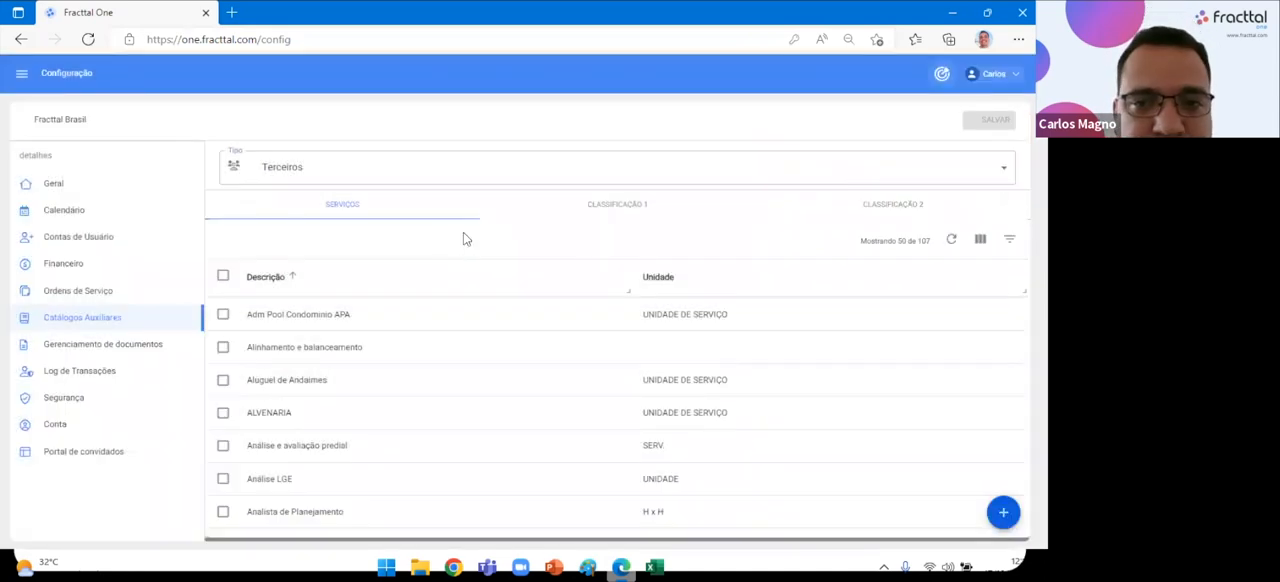
Check the Classificação 1 and Classificação 2 sections of the Terceiros catalogue and return to Serviços.
left_click(588, 214)
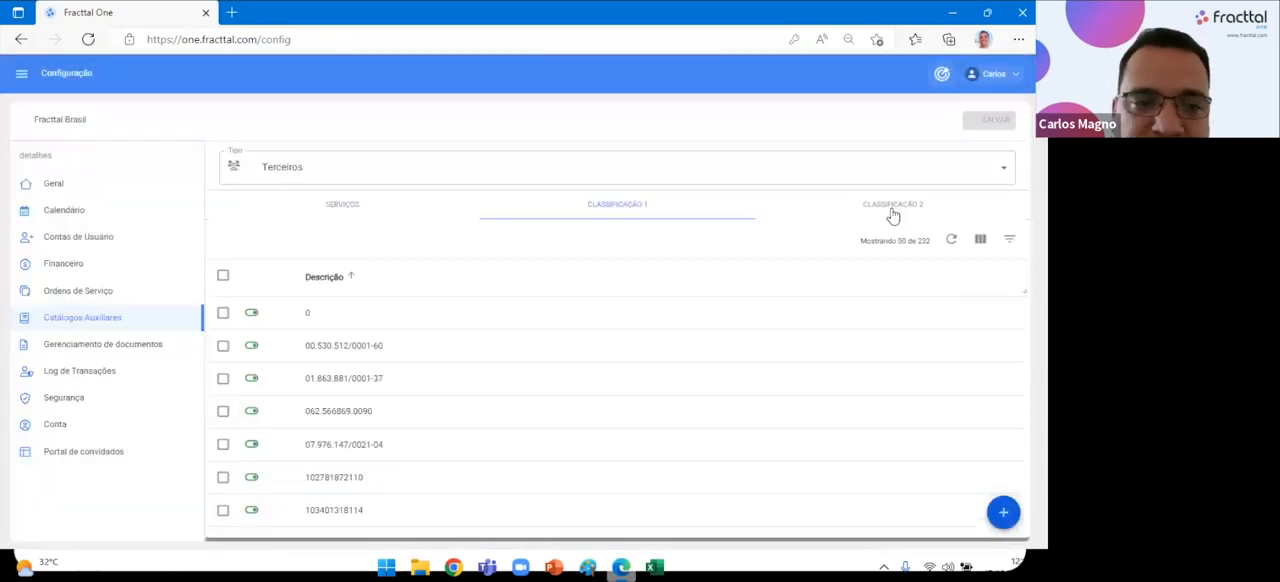
left_click(897, 211)
left_click(620, 215)
left_click(339, 212)
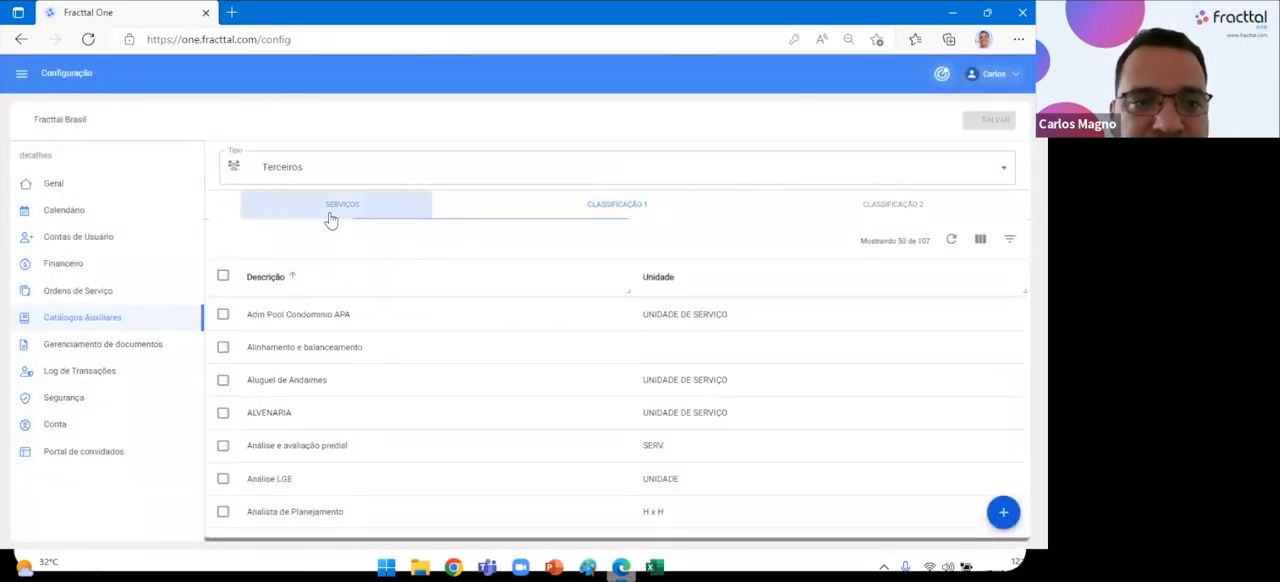
View the Fracttal X auxiliary catalogue and the Grupo entries of the Solicitações de Serviços catalogue.
left_click(295, 167)
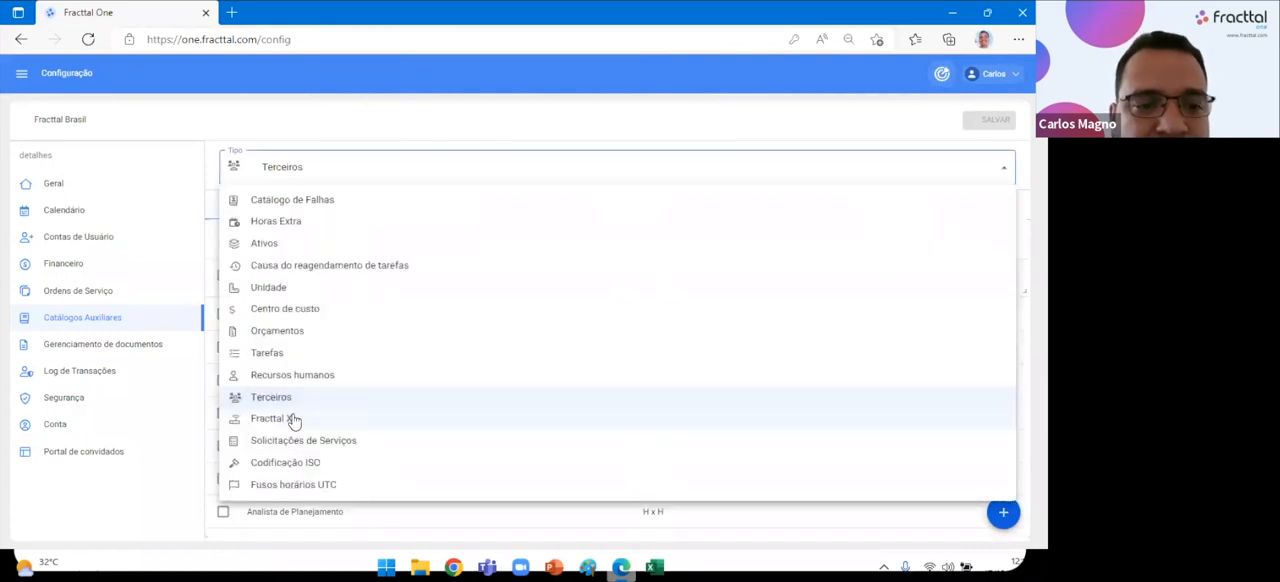
left_click(294, 420)
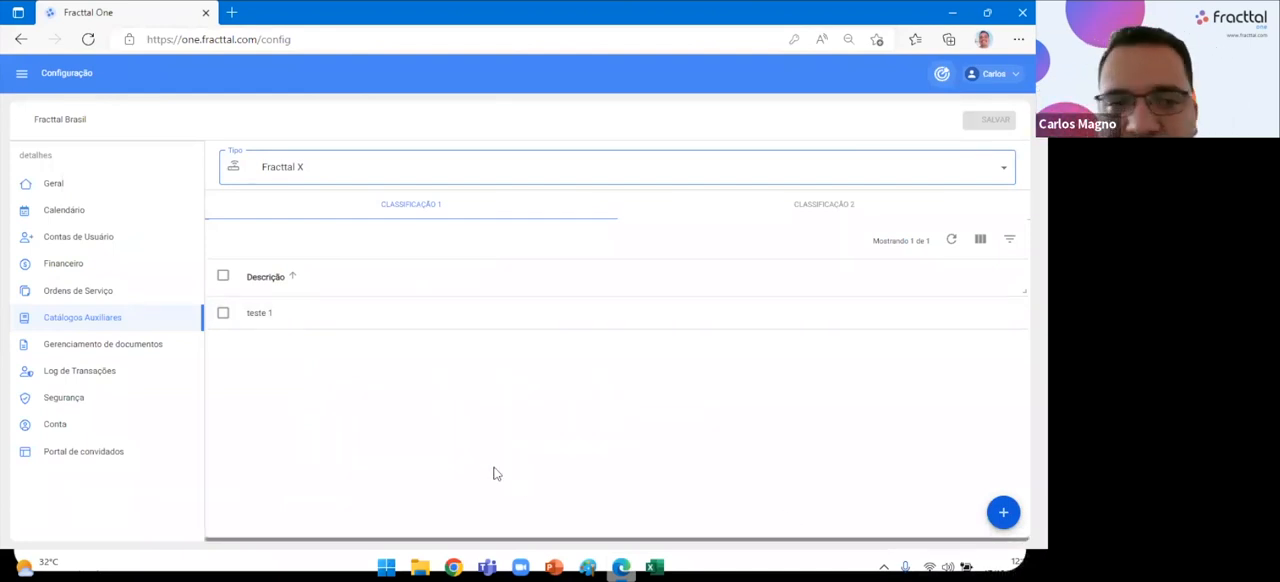
left_click(255, 177)
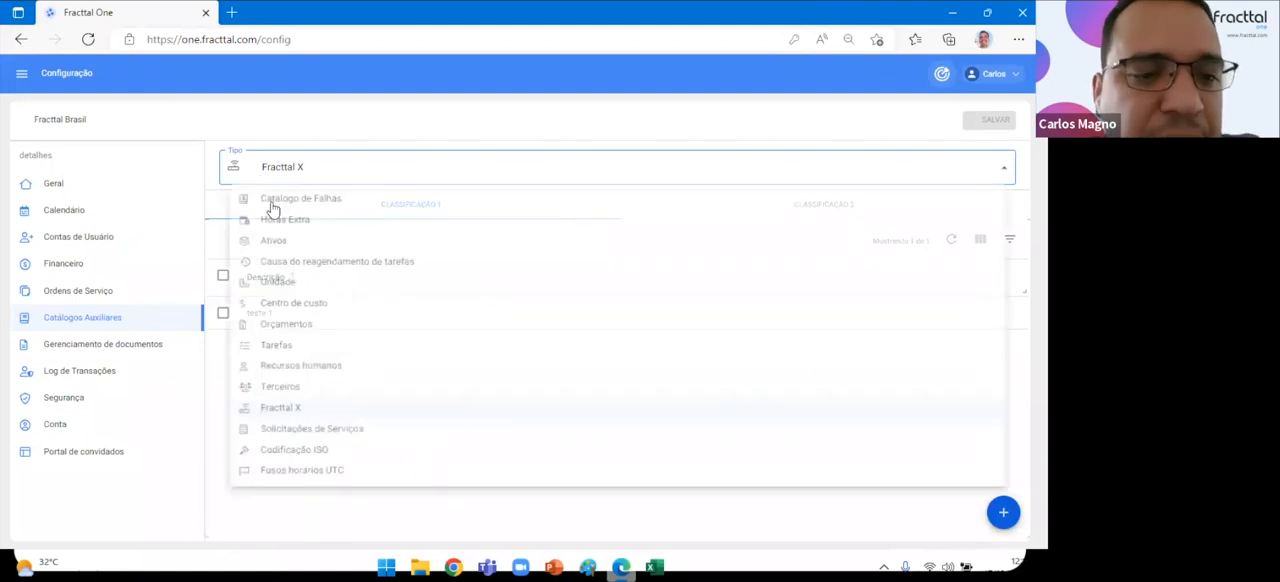
left_click(318, 445)
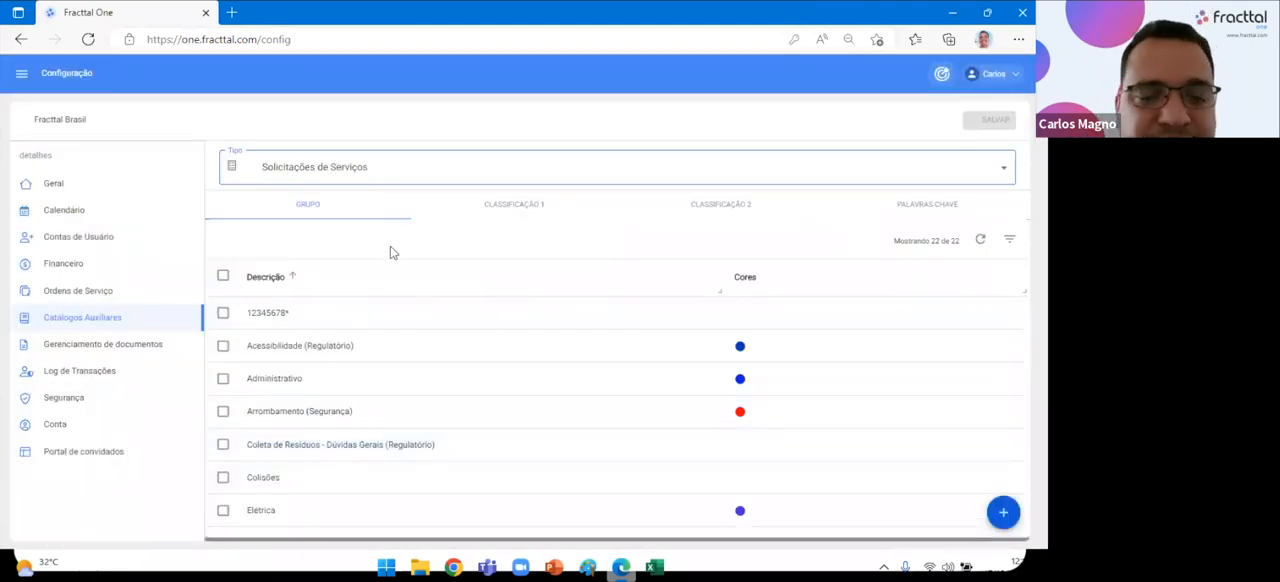
left_click(362, 176)
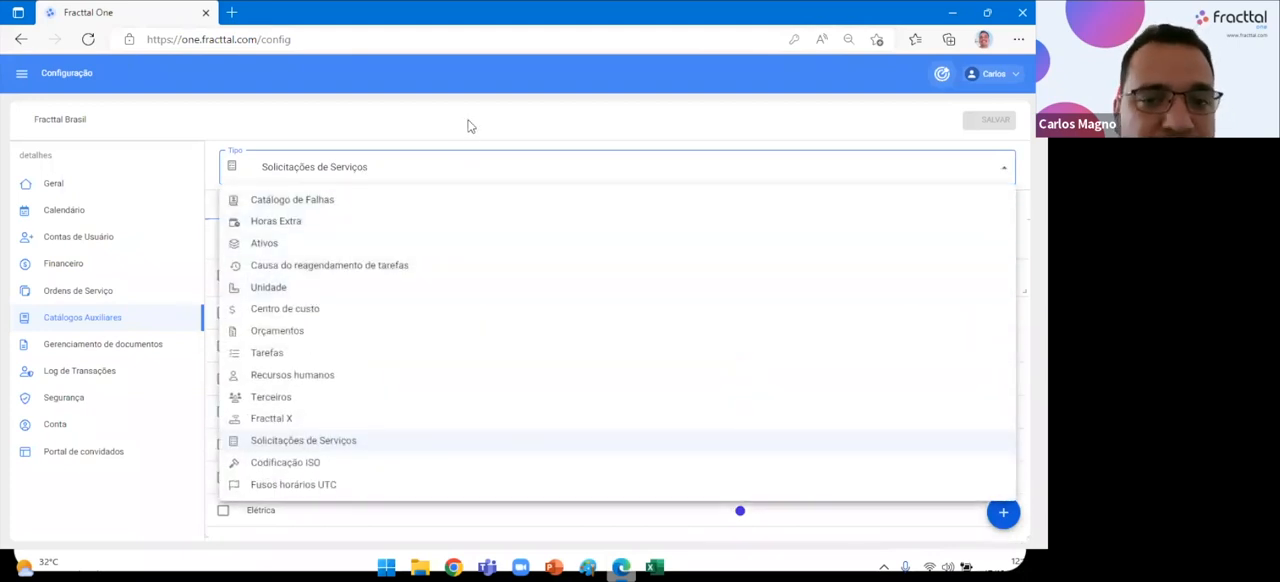
Switch to the Excel registration-standards workbook and review the example groups and classifications in the Solicitação de Serviço e Notas sheet.
left_click(655, 567)
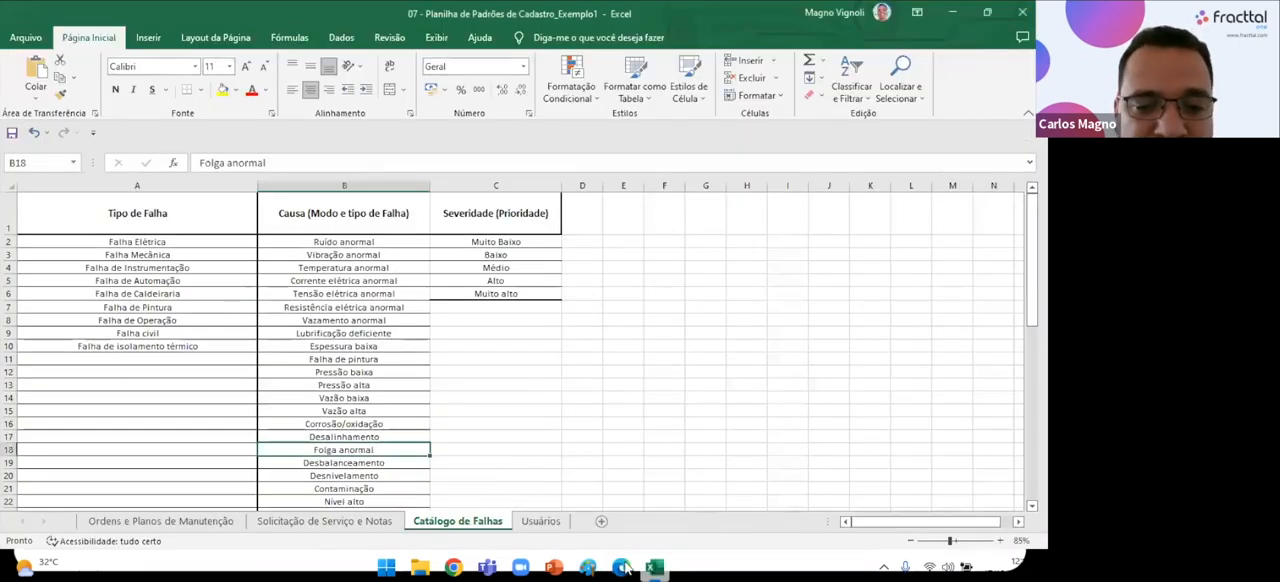
left_click(323, 521)
left_click(563, 332)
scroll(200, 414, "down", 9)
scroll(203, 416, "up", 9)
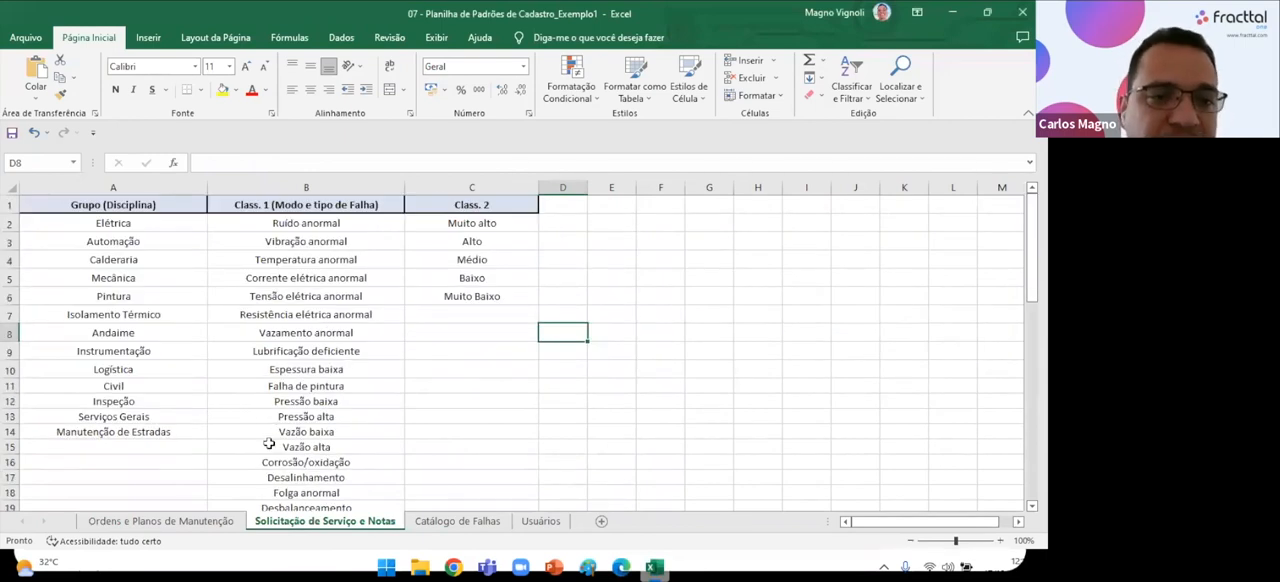
Switch back to Fracttal One in the browser and look through the Classificação 1 entries of the Solicitações de Serviços catalogue.
left_click(616, 568)
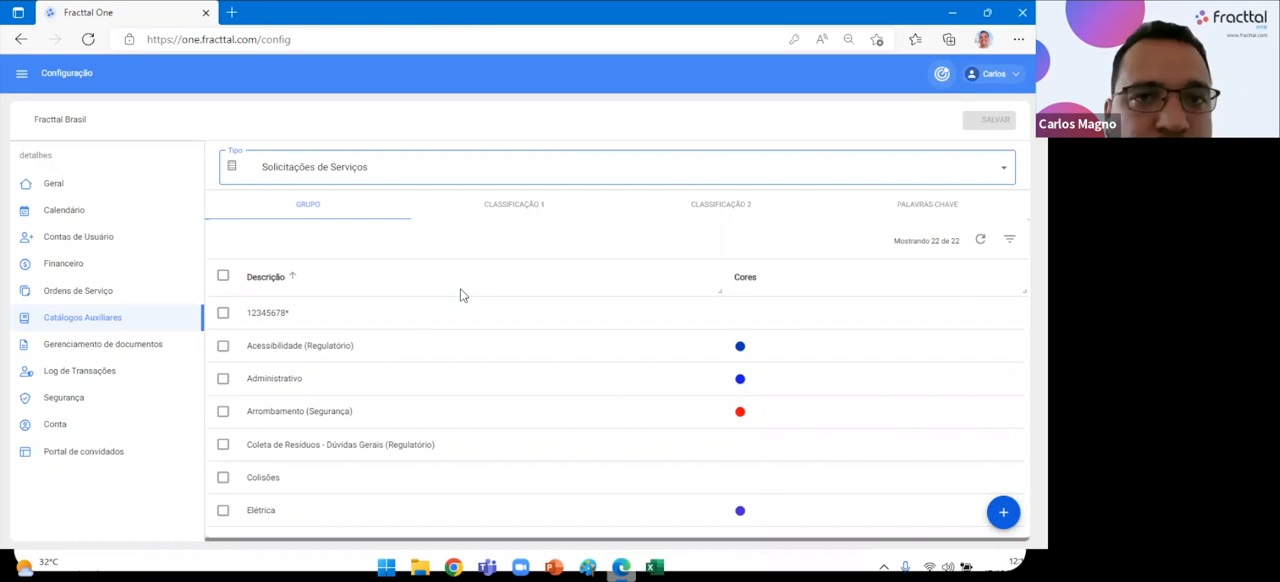
left_click(390, 61)
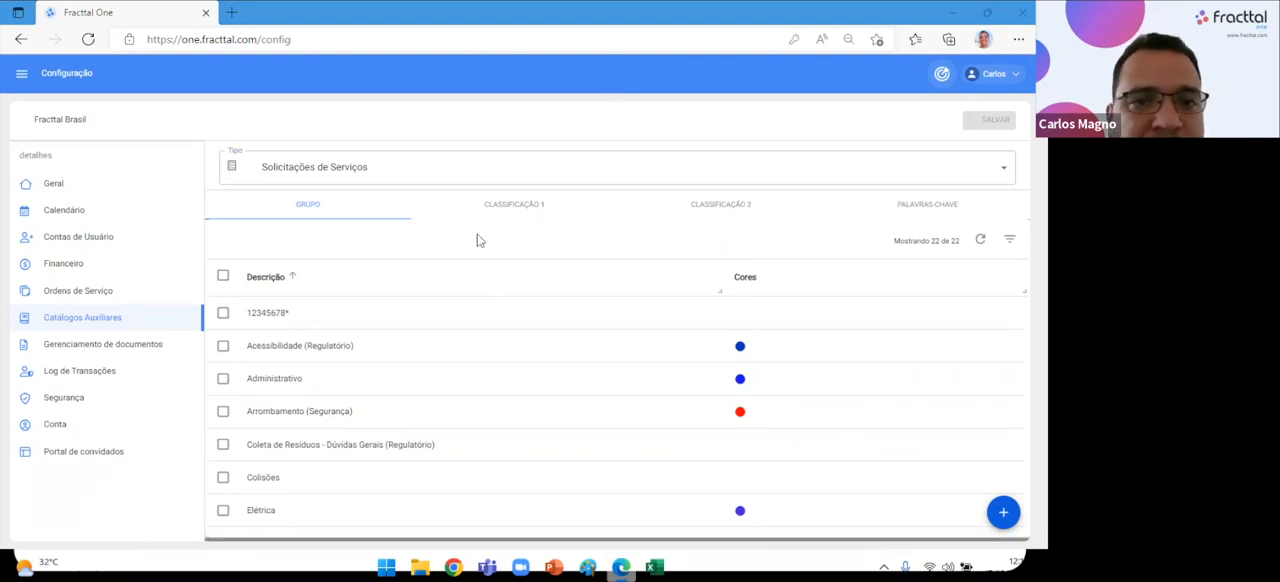
left_click(510, 208)
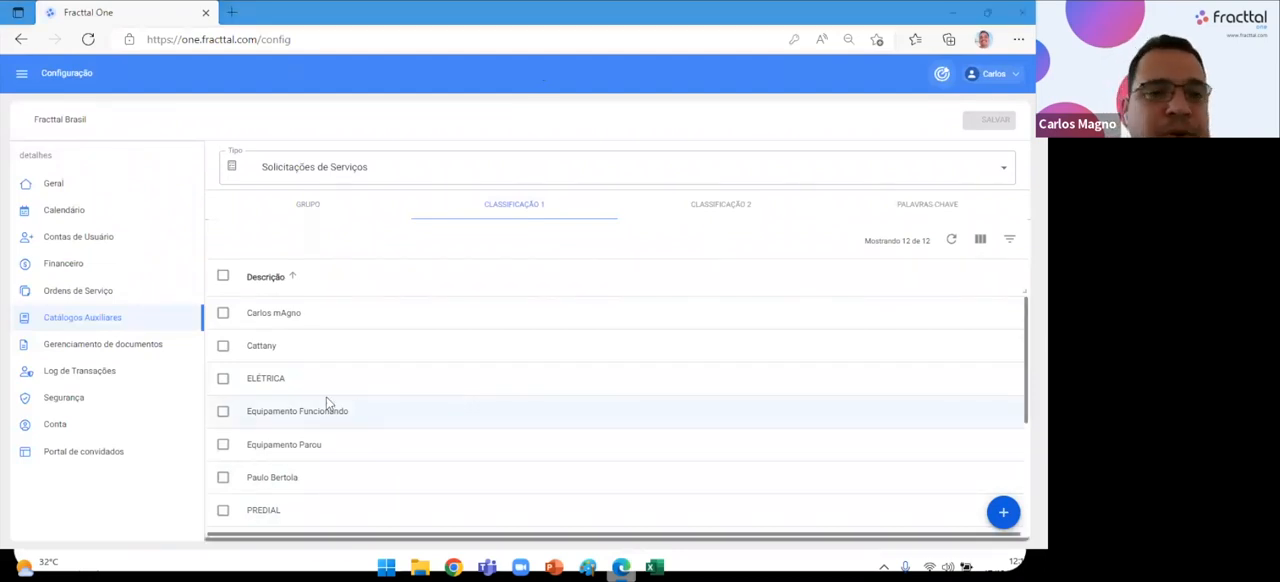
scroll(330, 430, "down", 3)
scroll(336, 456, "up", 3)
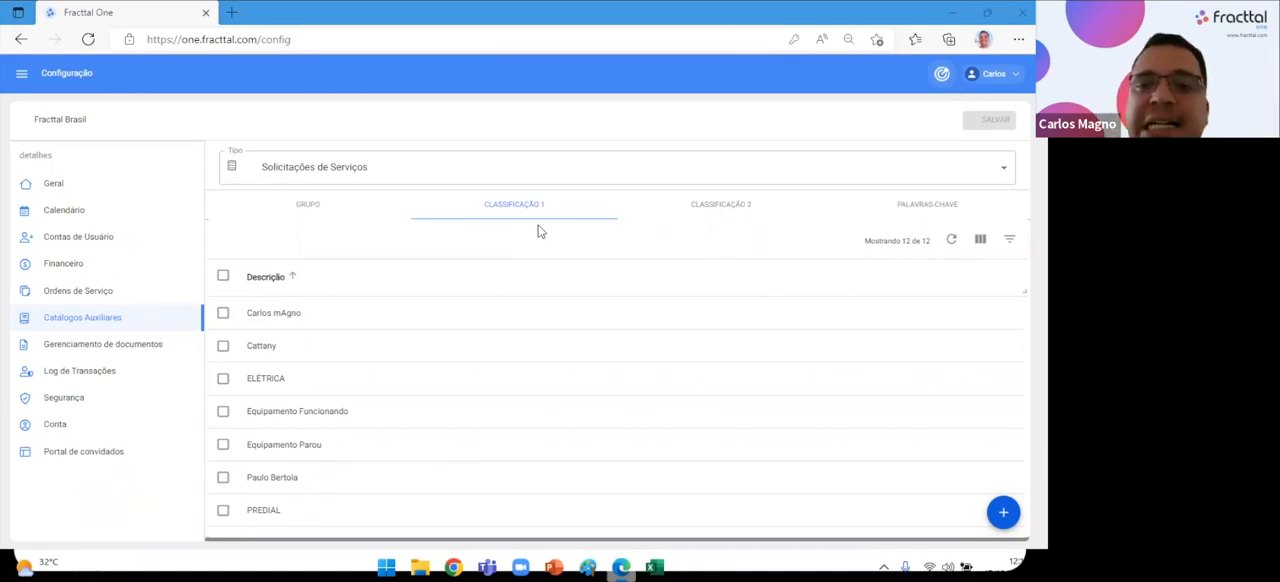
View the Classificação 2 entries for Solicitações de Serviços and compare them with the Grupo and Classificação 1 lists.
left_click(722, 208)
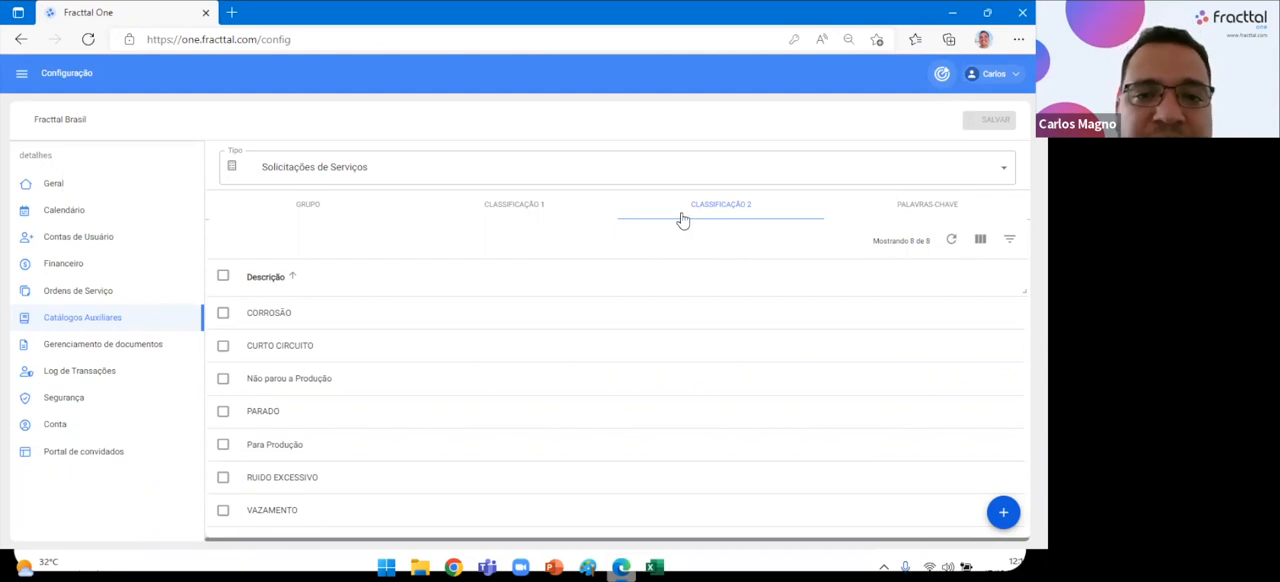
left_click(711, 211)
left_click(519, 210)
left_click(309, 209)
left_click(537, 212)
left_click(713, 214)
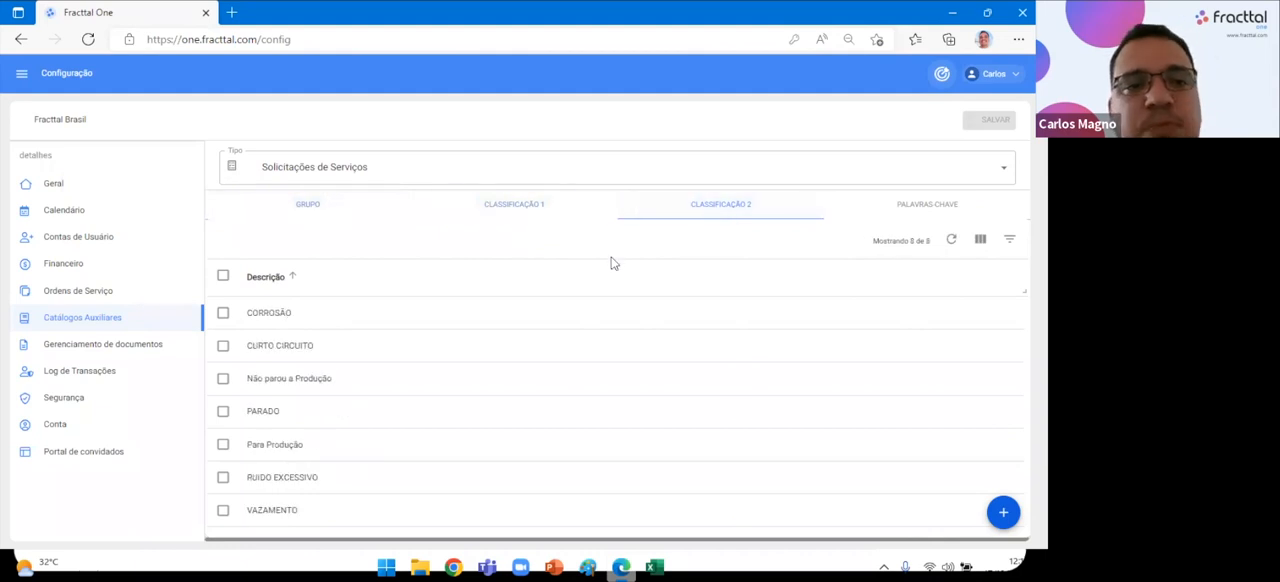
View the Codificação ISO auxiliary catalogue and the Fusos horários UTC catalogue.
left_click(408, 179)
left_click(670, 464)
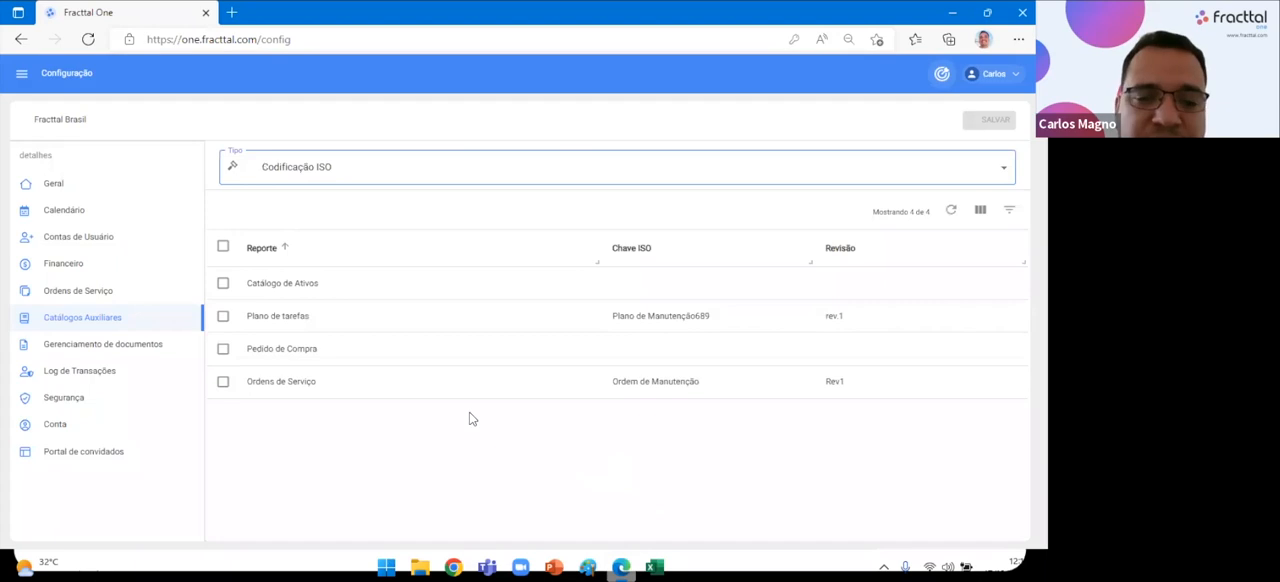
left_click(316, 175)
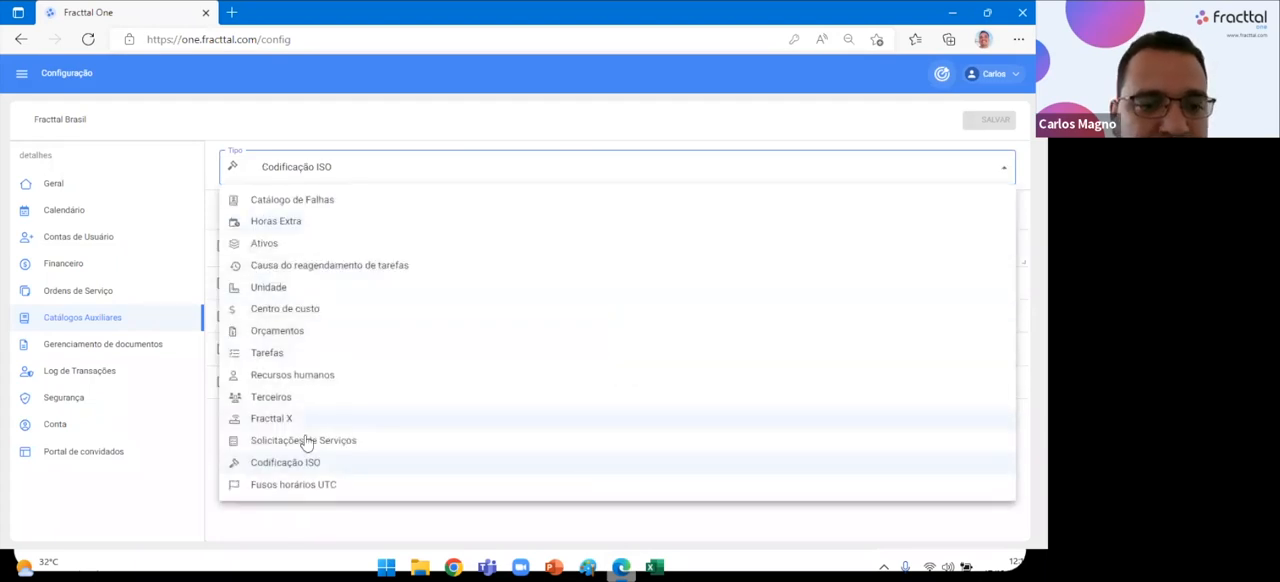
left_click(306, 488)
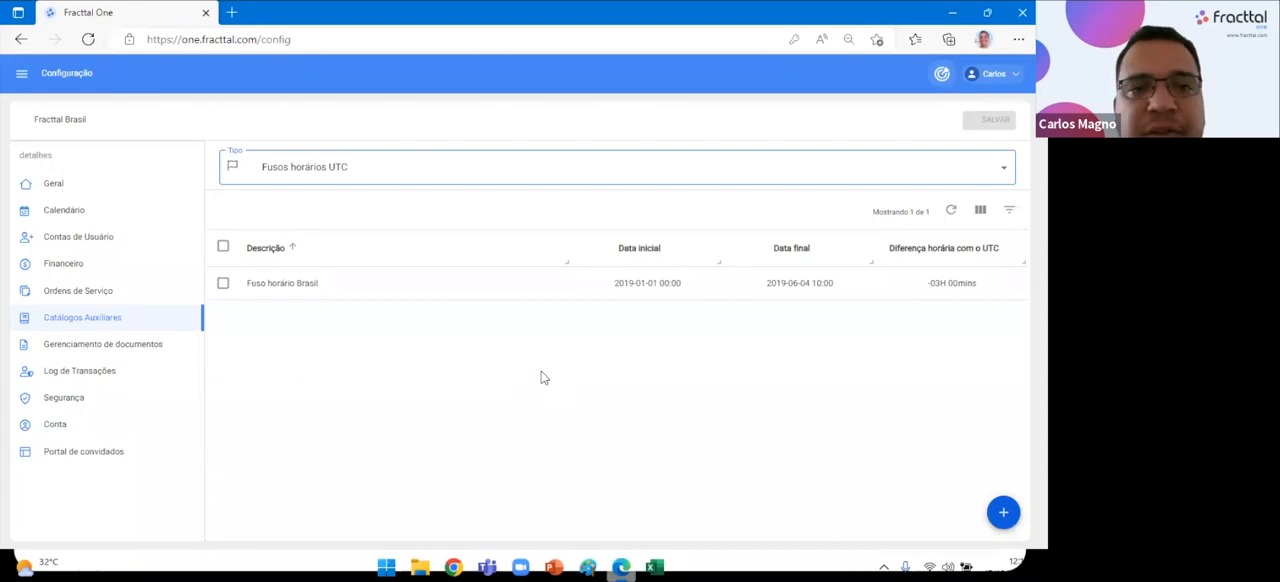
left_click(350, 172)
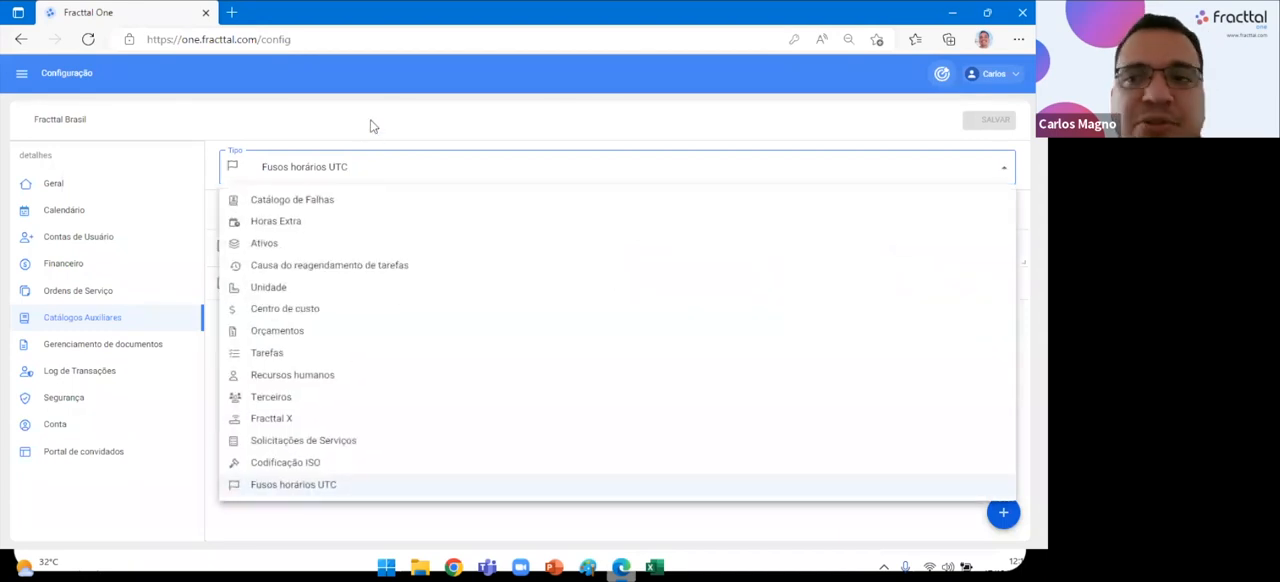
left_click(370, 126)
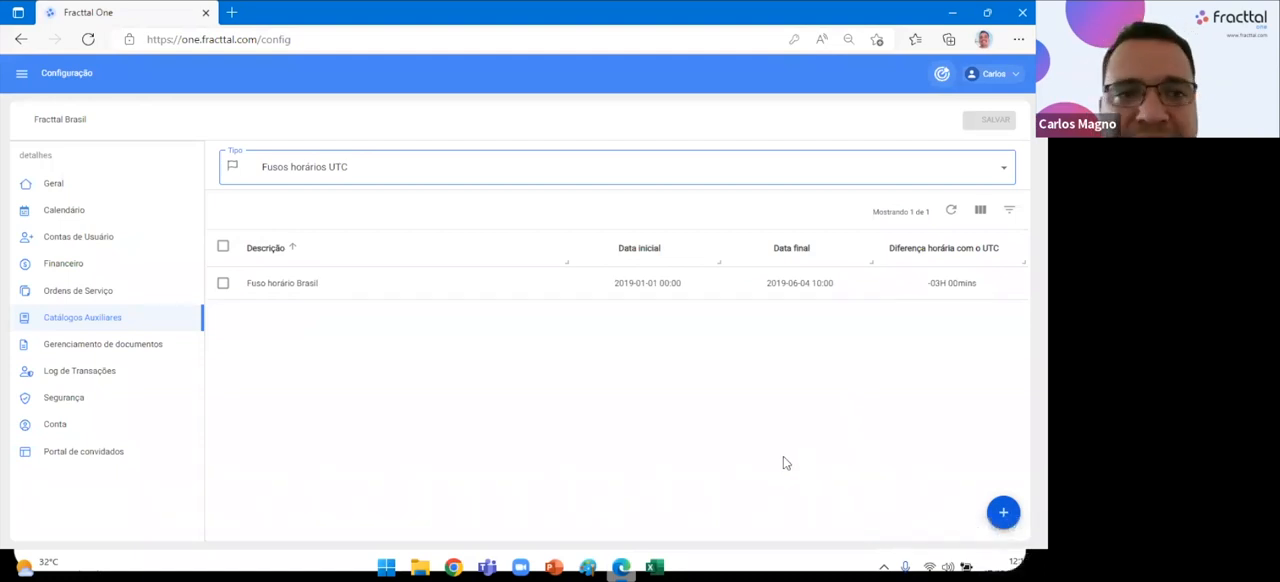
Open the "O que há de novo?" news feed from the account options and read through to the Histórico de reprogramação de tarefas announcement.
left_click(993, 74)
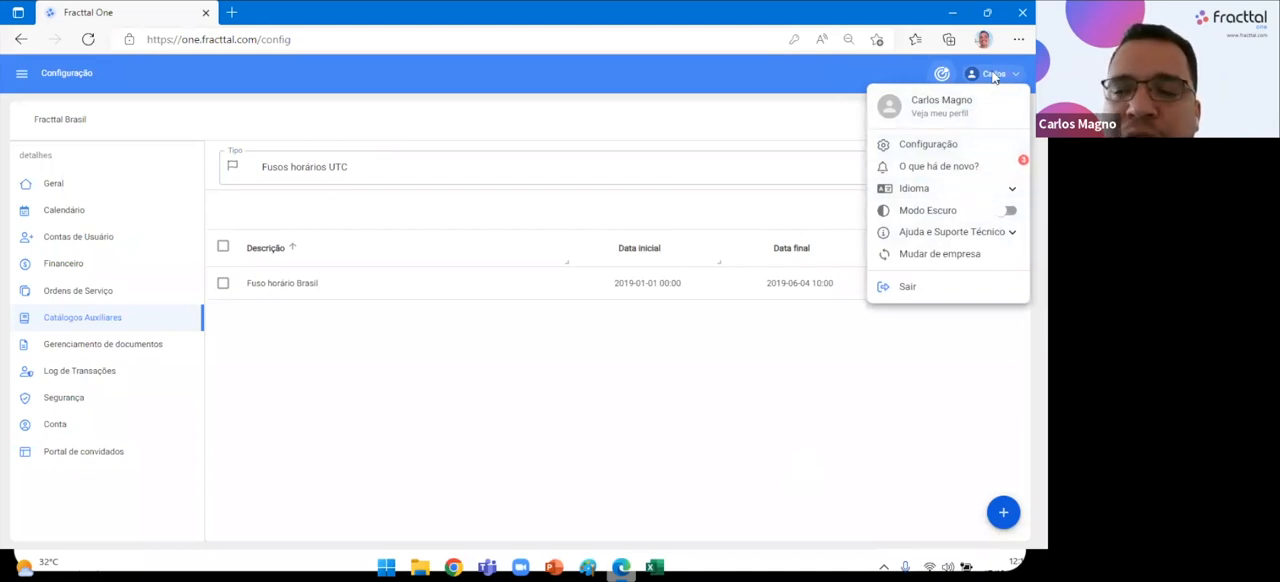
left_click(940, 166)
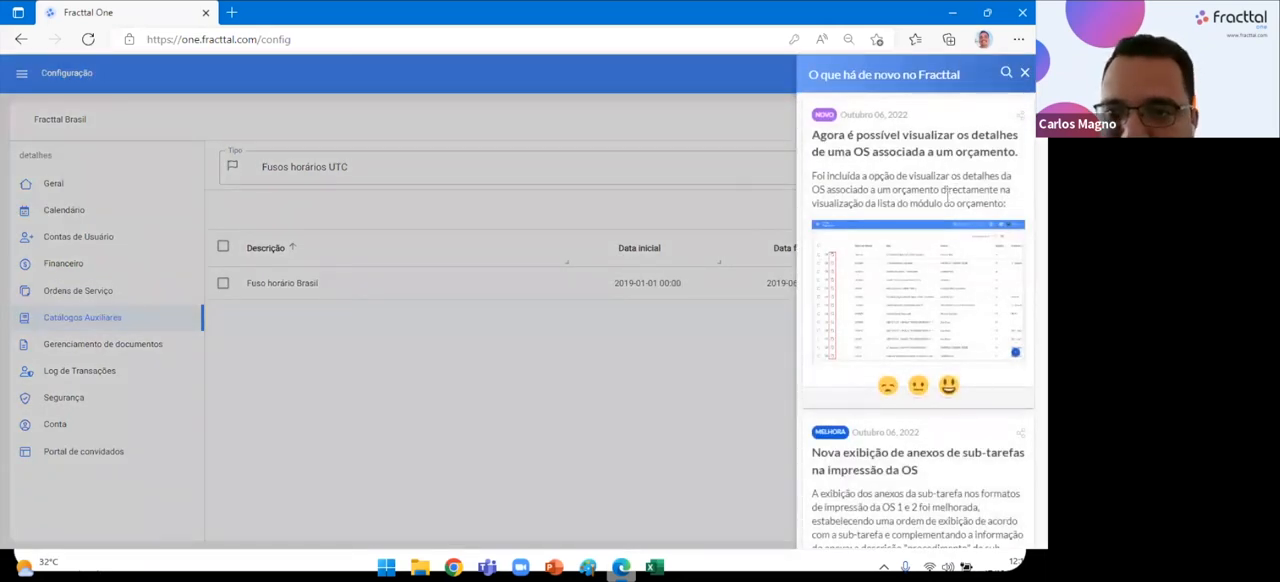
mouse_move(896, 316)
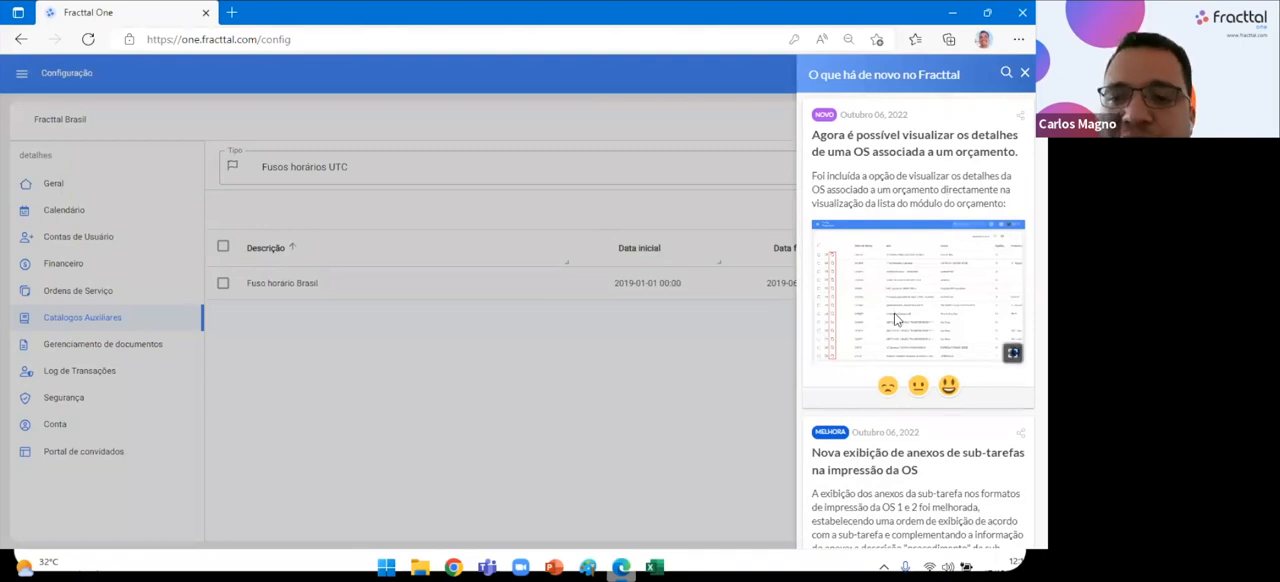
scroll(894, 311, "down", 3)
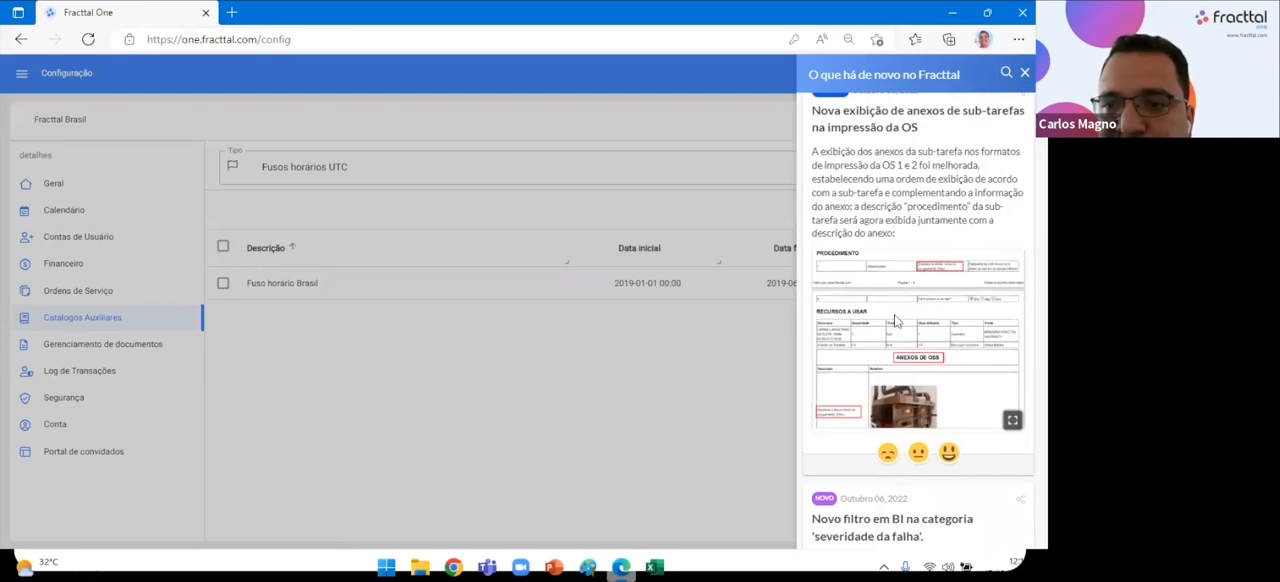
scroll(904, 323, "down", 3)
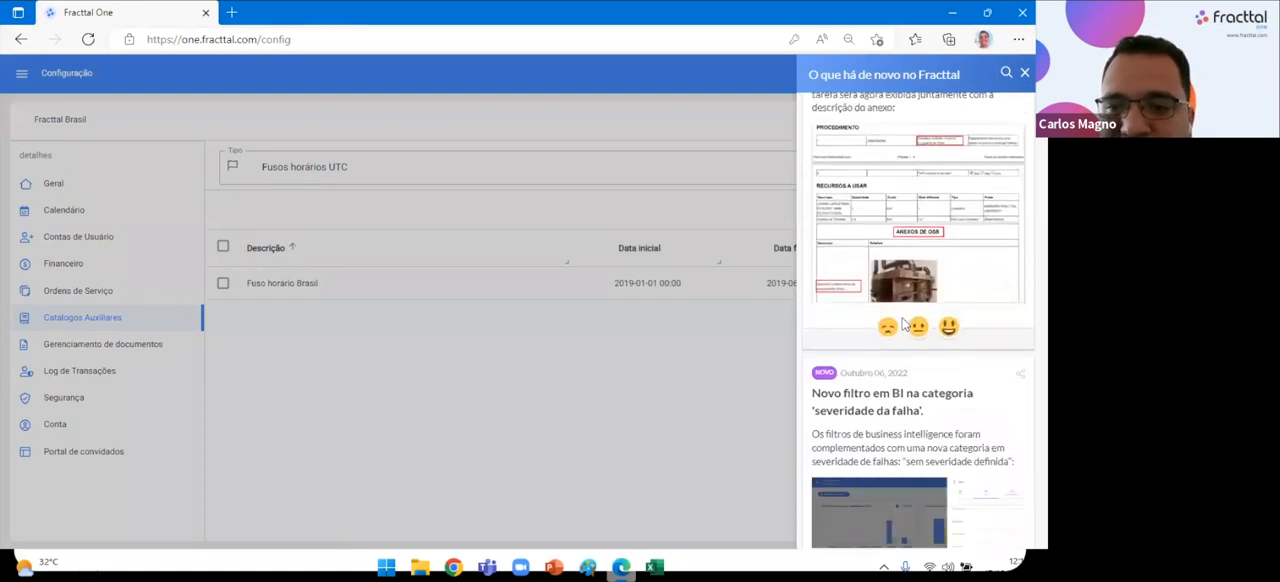
scroll(876, 322, "down", 5)
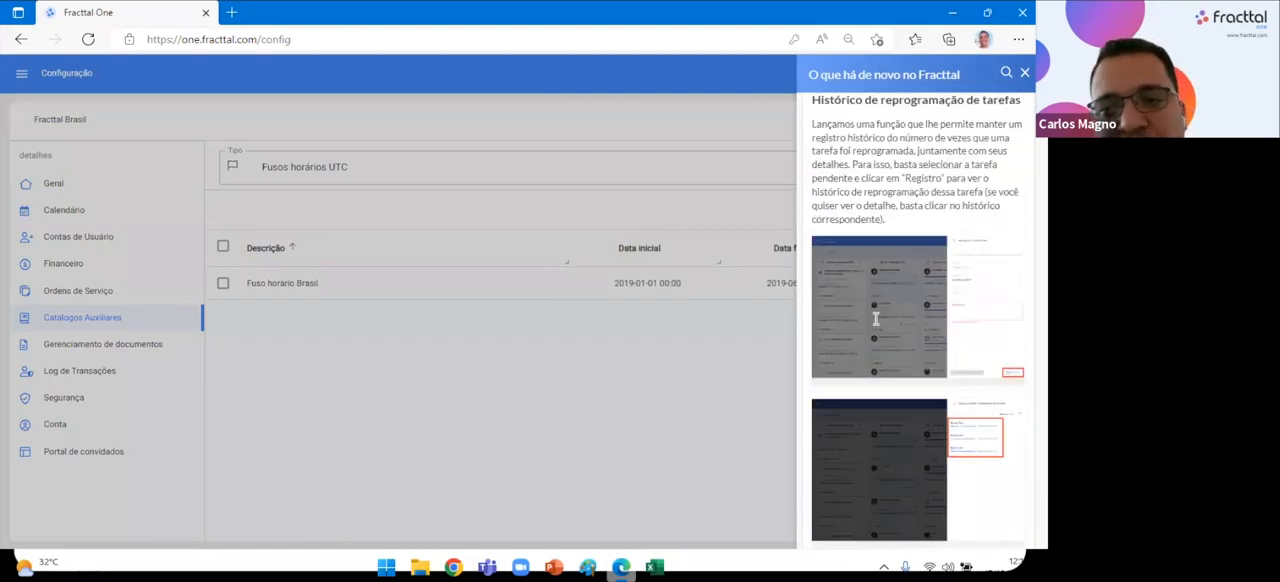
scroll(876, 320, "down", 2)
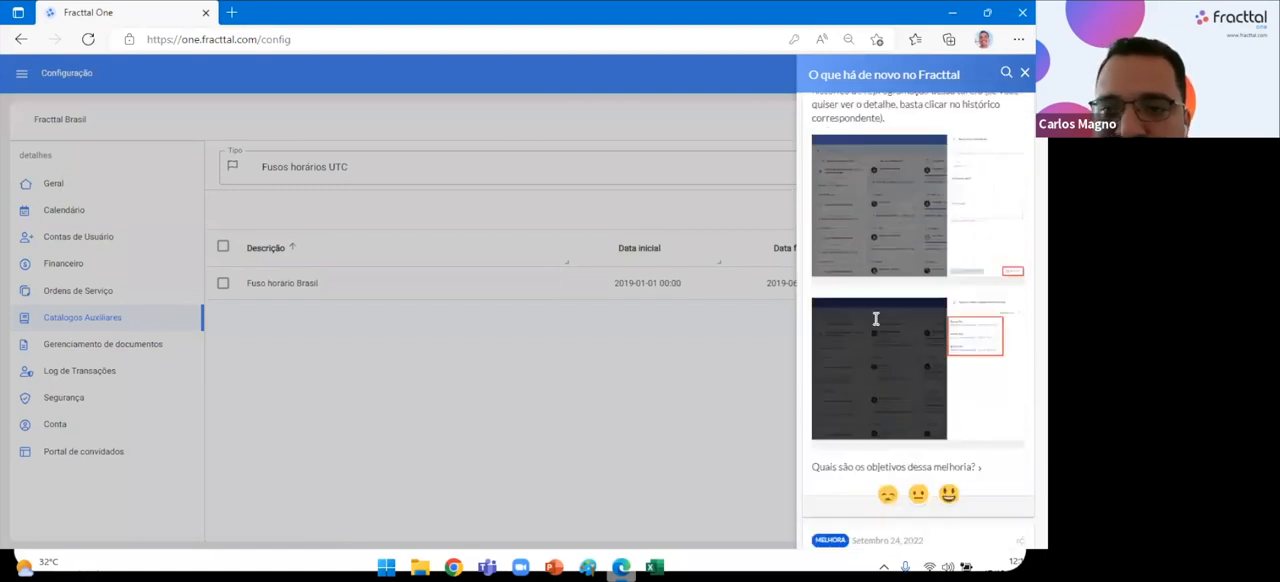
scroll(876, 320, "up", 2)
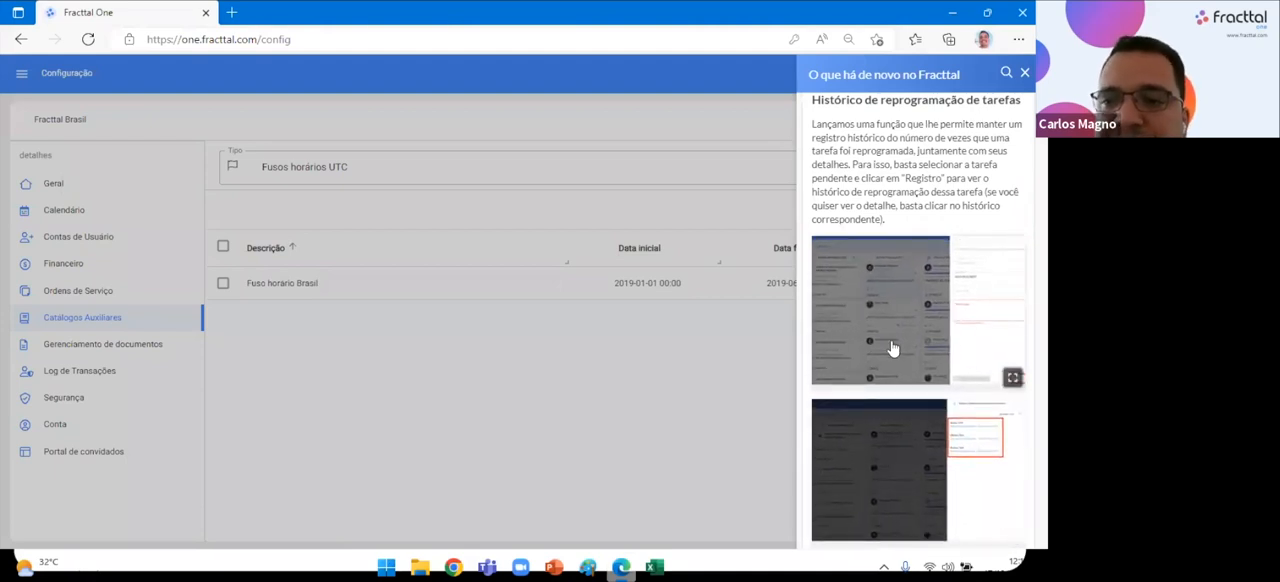
Continue through the September 2022 news, reading the announcements on warehouse returns and the improved meter module.
scroll(896, 345, "down", 5)
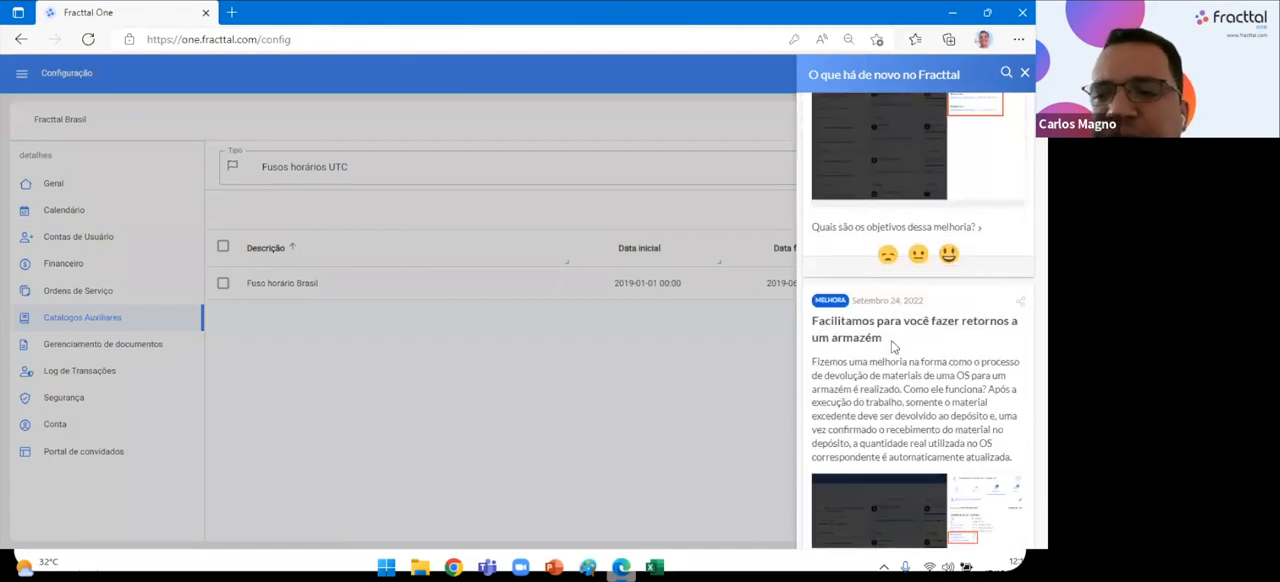
scroll(893, 346, "down", 3)
scroll(891, 346, "down", 6)
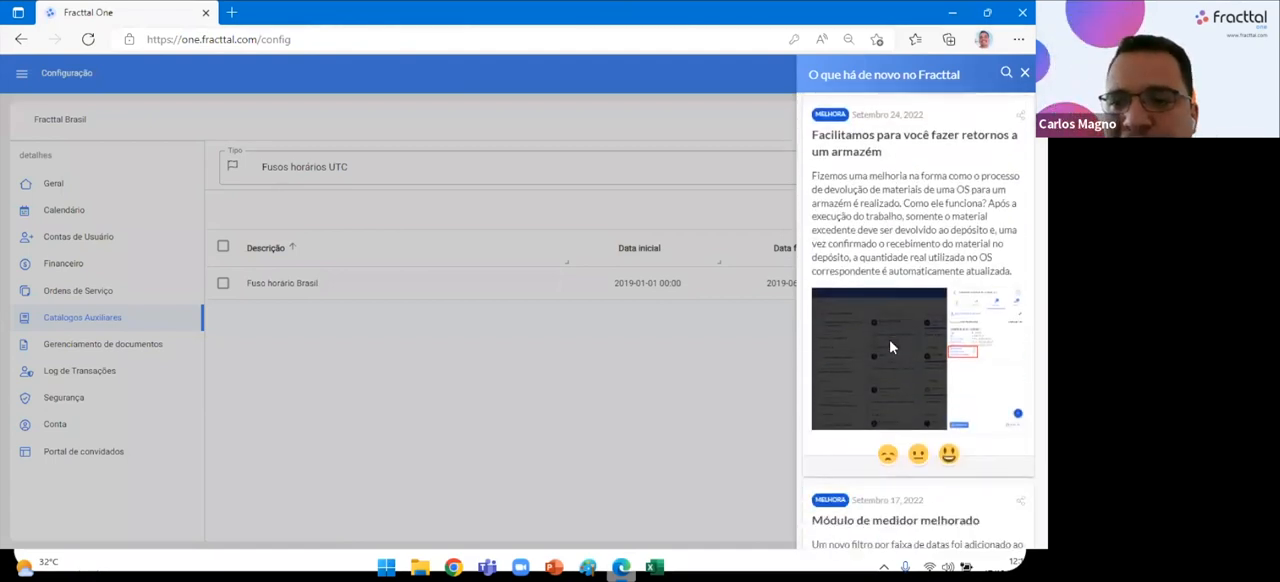
scroll(891, 346, "down", 5)
scroll(891, 346, "up", 9)
scroll(891, 345, "down", 4)
scroll(891, 346, "down", 6)
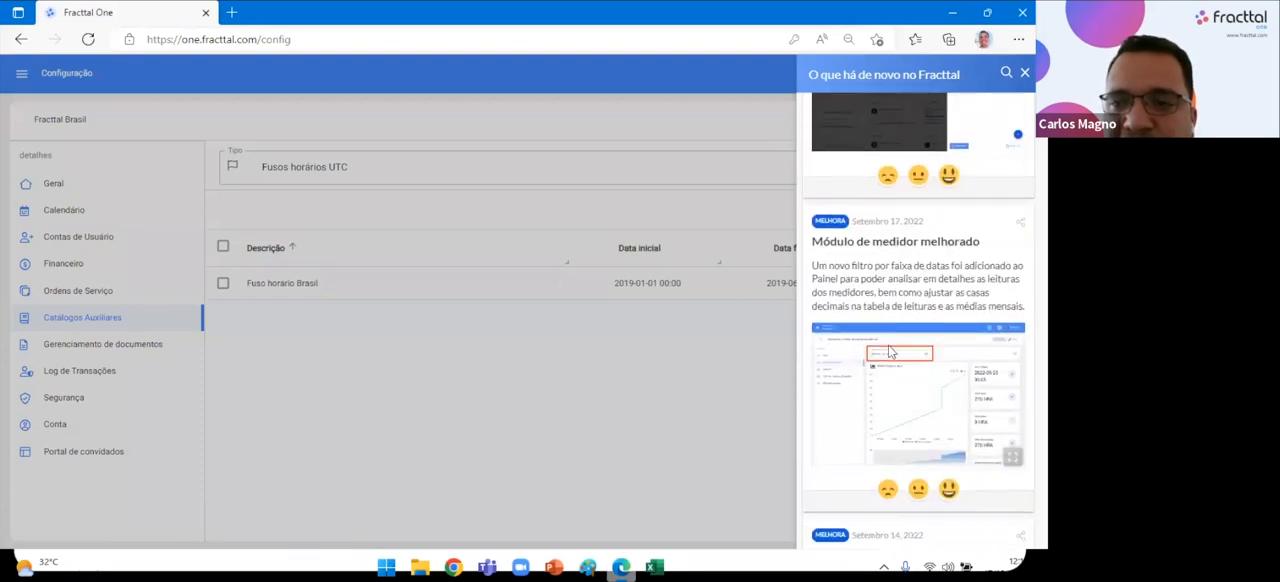
Close the news feed and review the interface languages offered under Idioma in the account options.
scroll(890, 351, "up", 10)
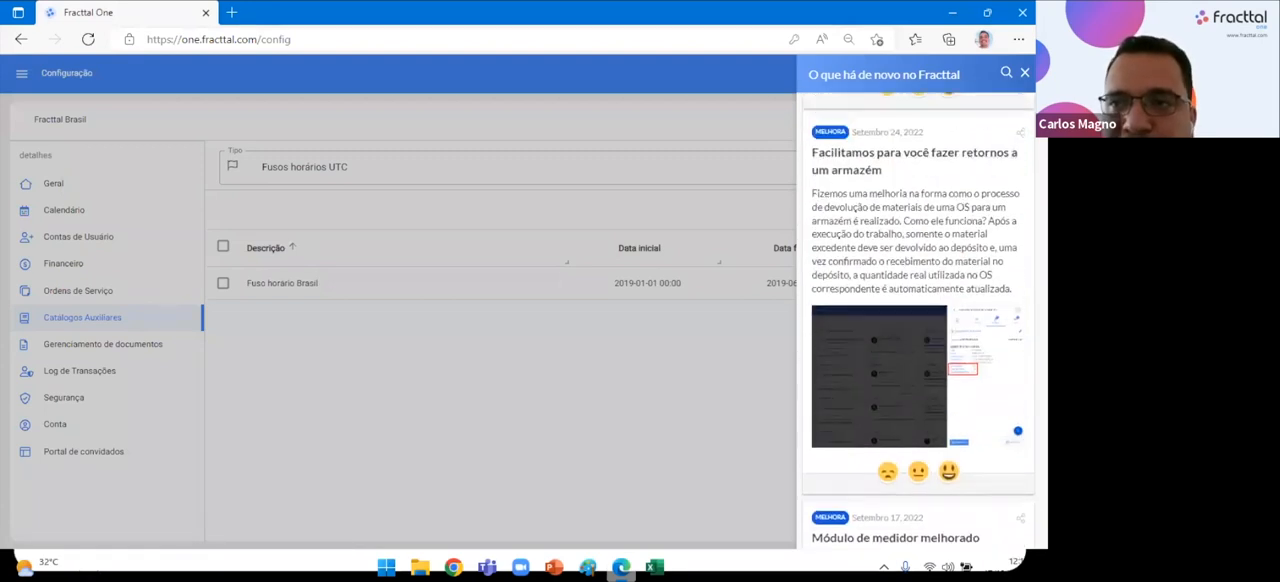
left_click(1025, 73)
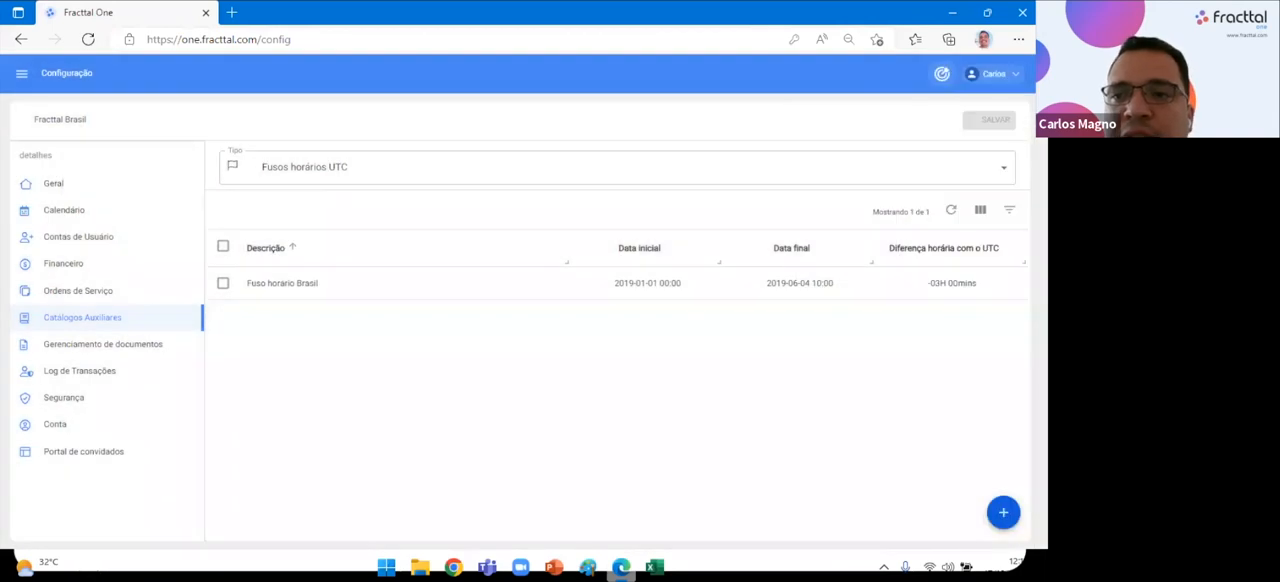
left_click(995, 74)
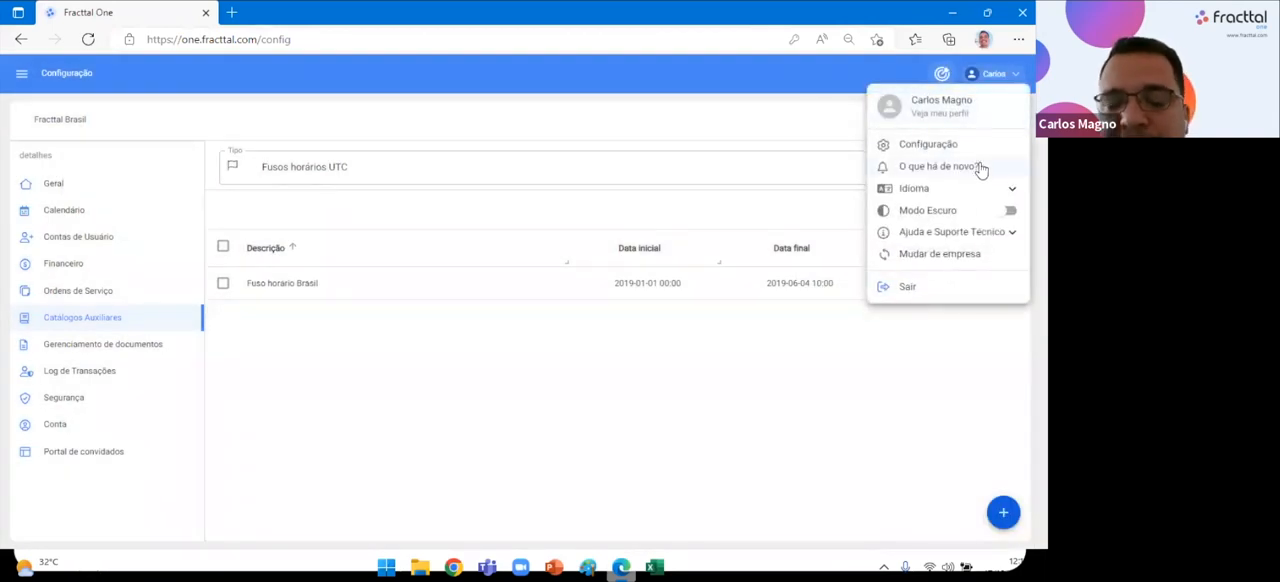
left_click(988, 190)
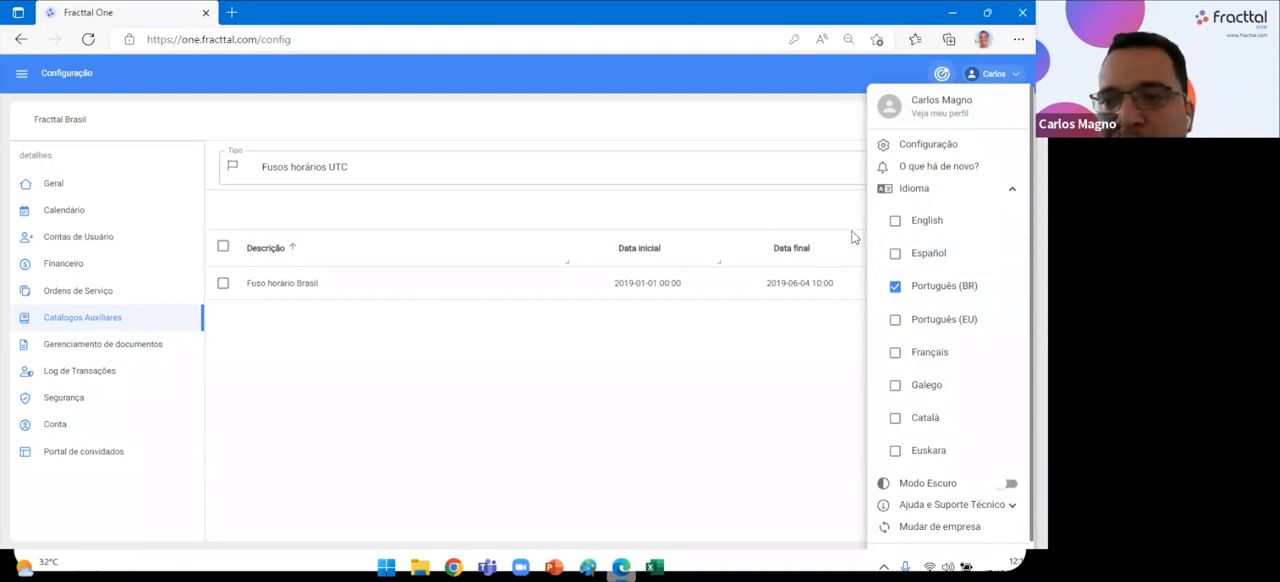
left_click(908, 188)
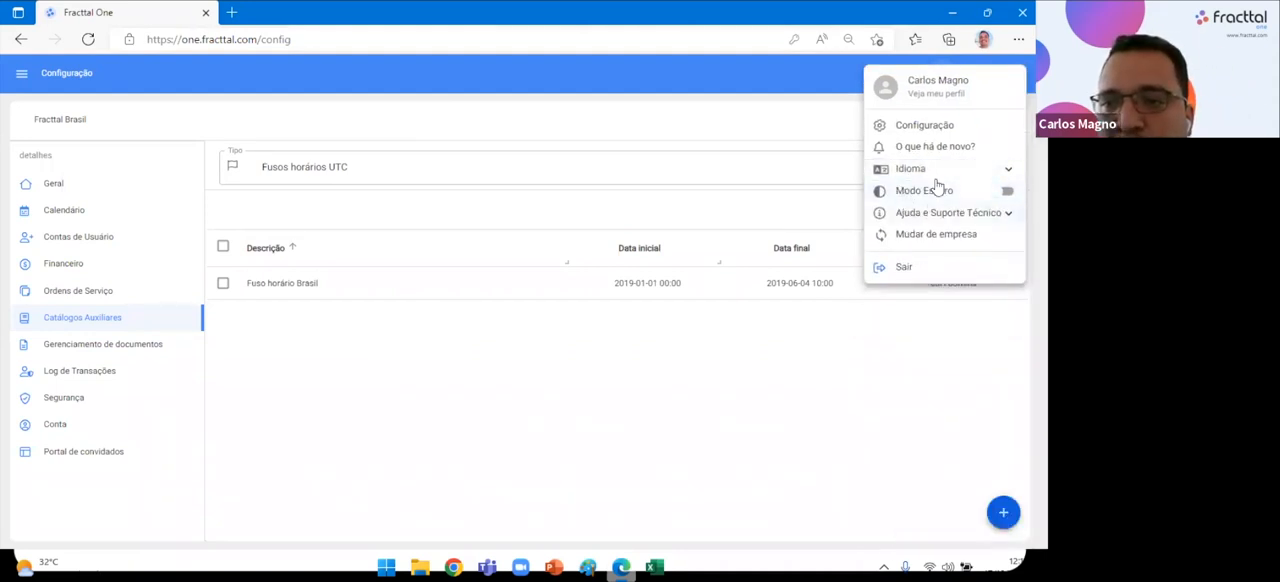
left_click(938, 169)
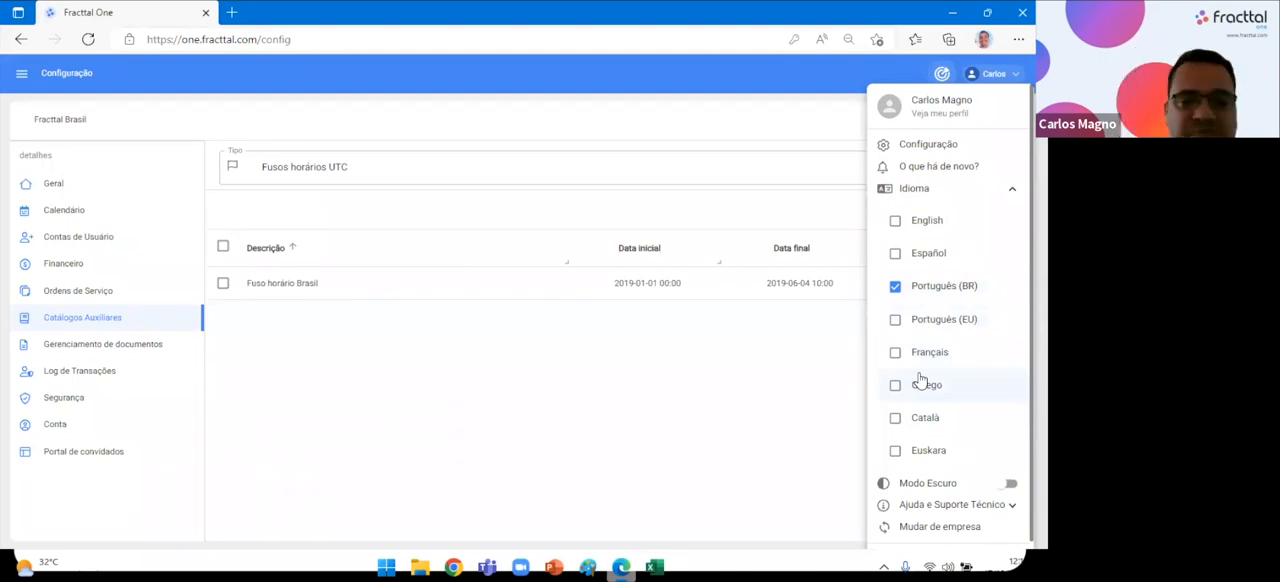
left_click(980, 188)
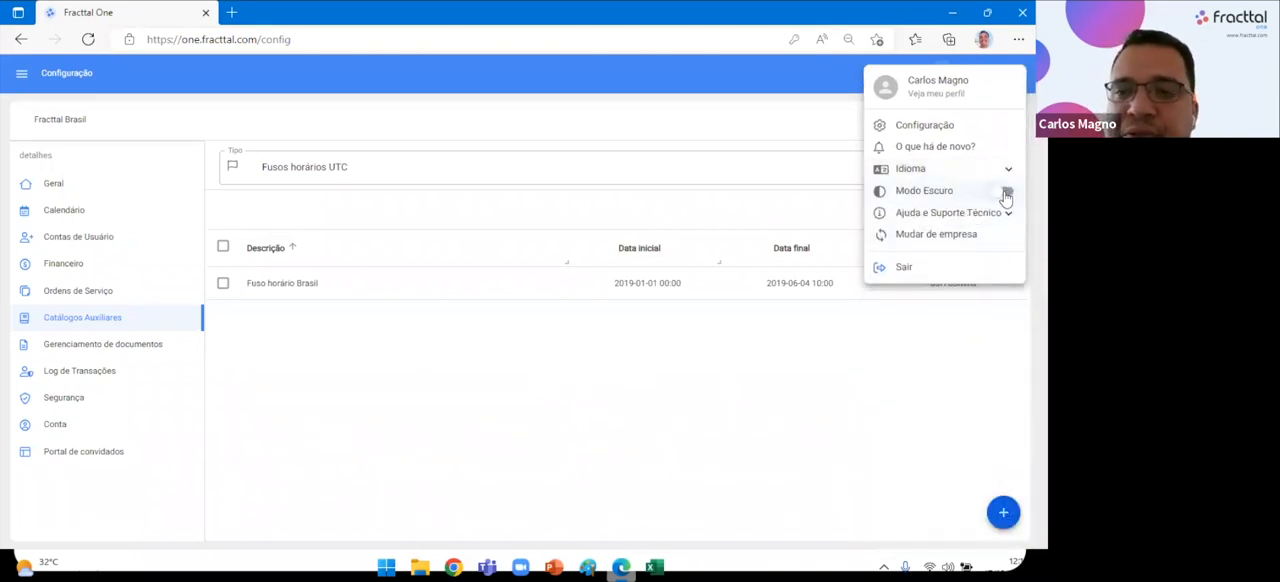
Switch the interface to Modo Escuro and back to the light theme.
left_click(1006, 192)
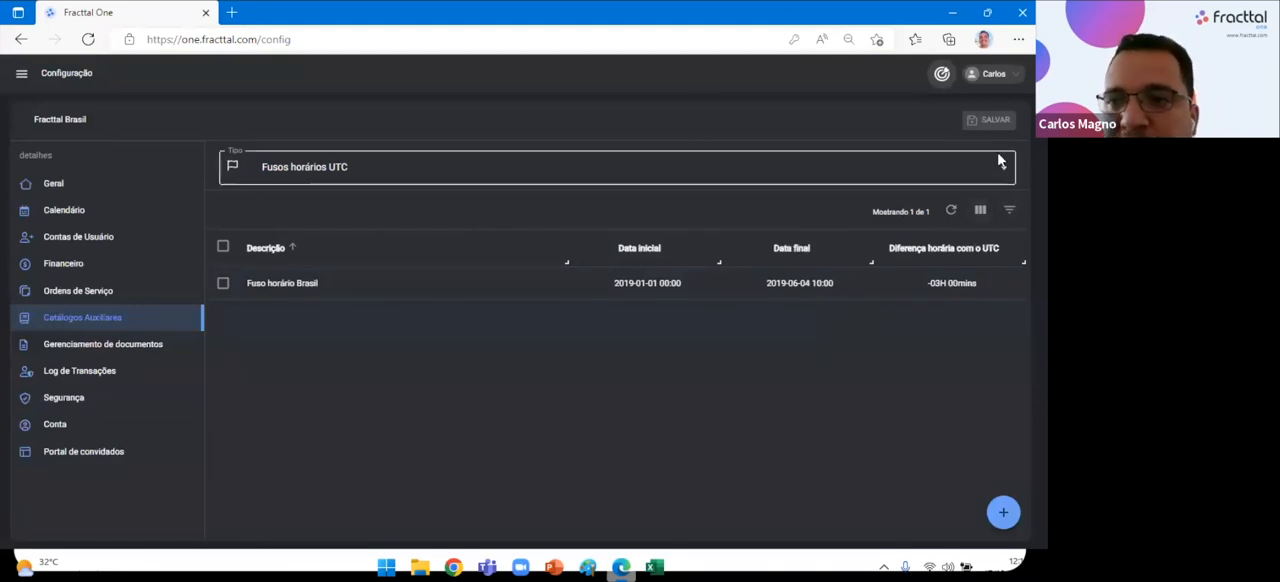
left_click(996, 75)
left_click(1006, 210)
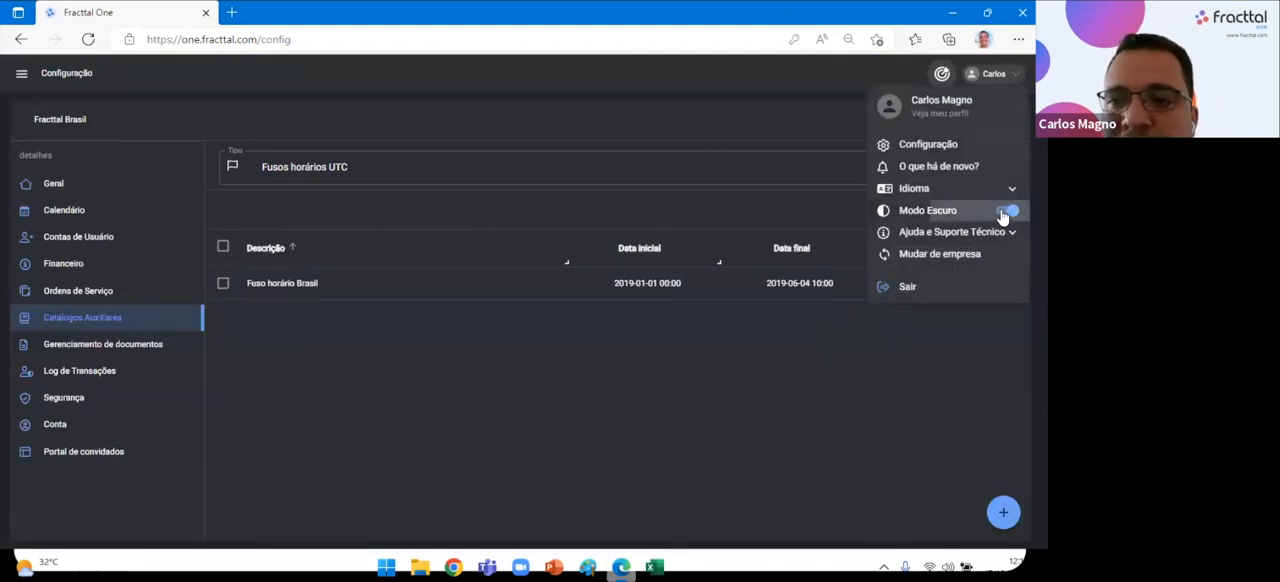
left_click(994, 74)
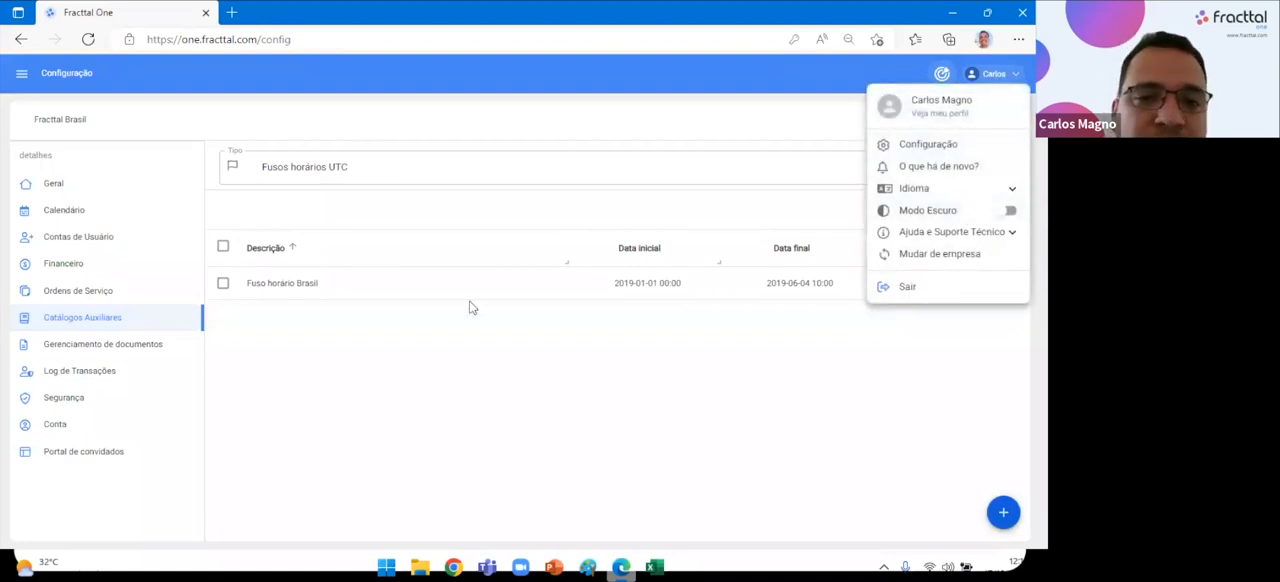
left_click(422, 396)
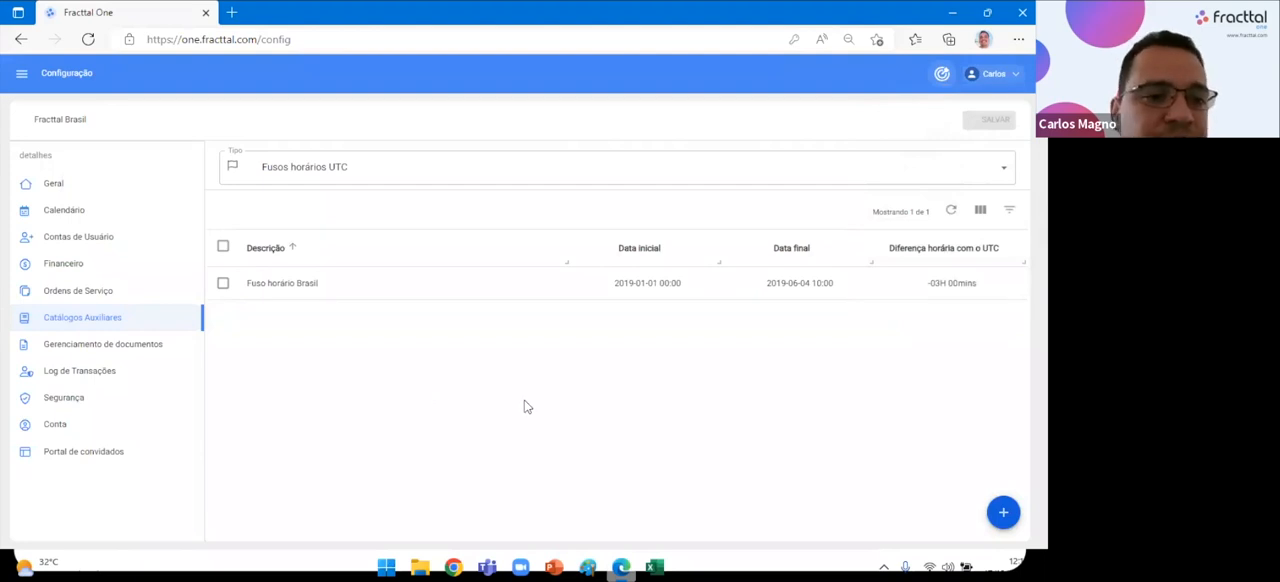
Open the Converse na linha support chat from the help options, view its conversation window and close it.
left_click(1012, 80)
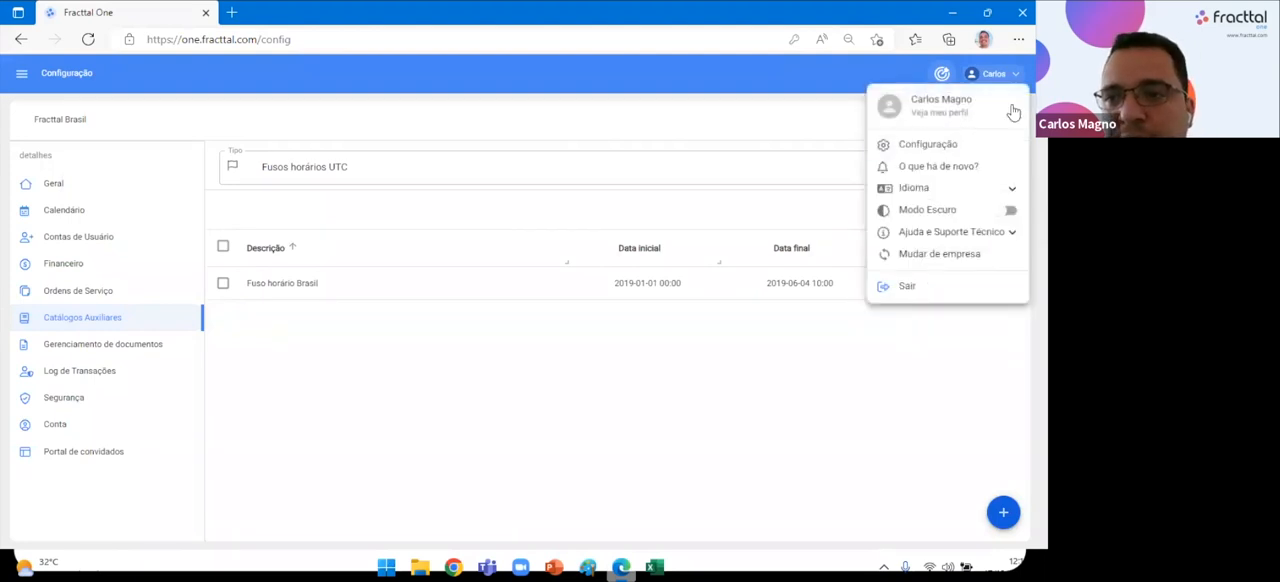
left_click(988, 241)
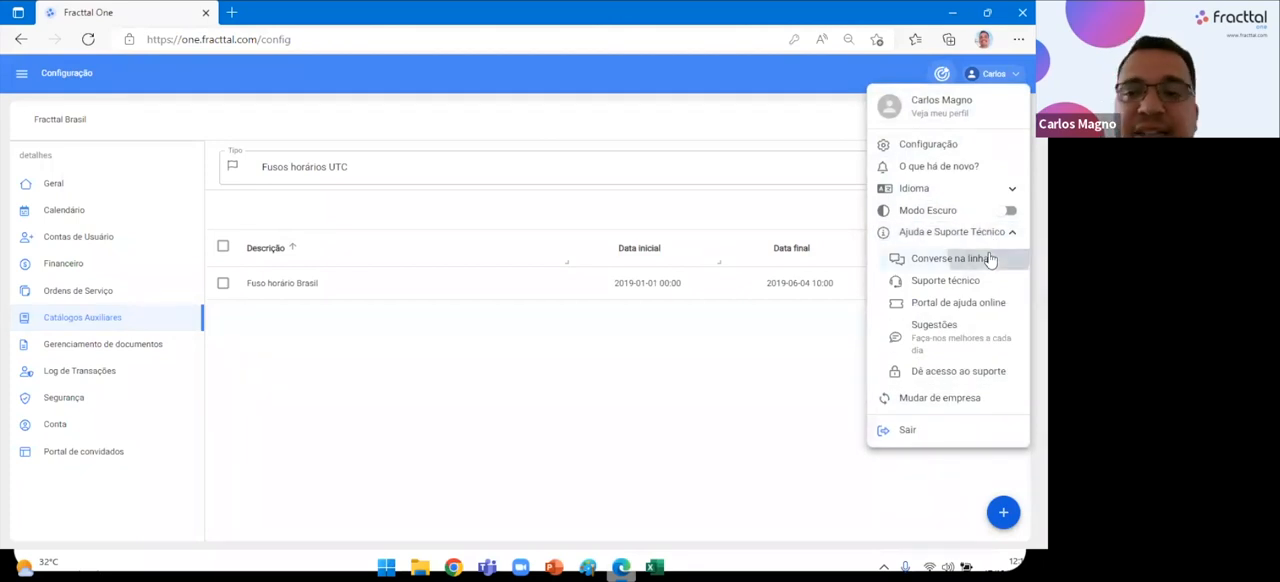
left_click(950, 258)
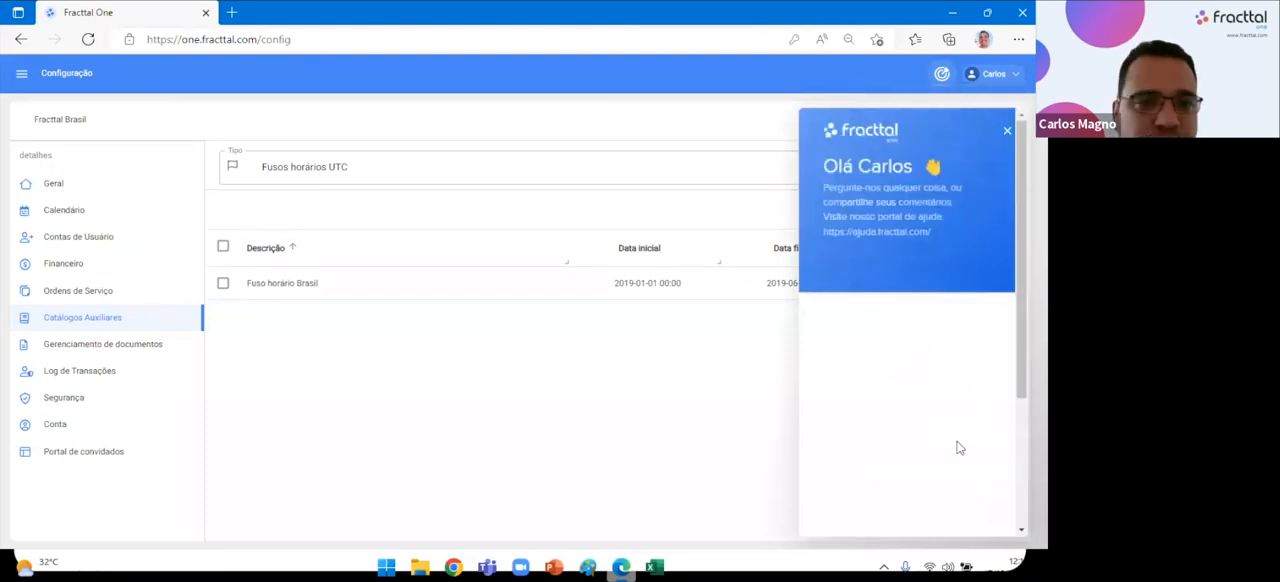
left_click(924, 472)
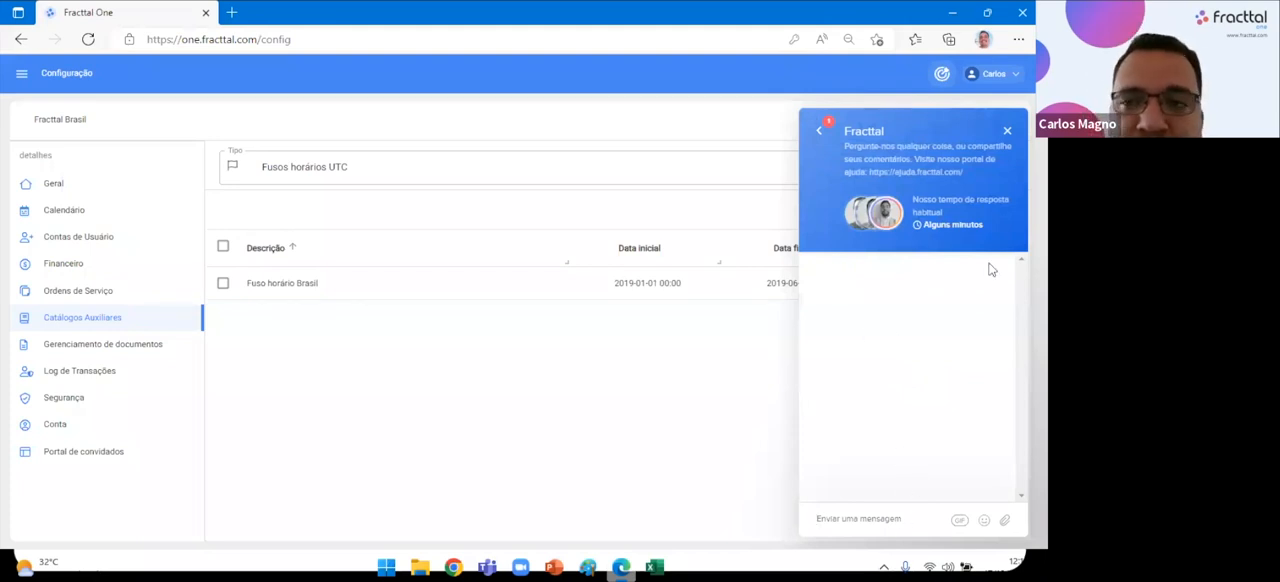
left_click(1007, 131)
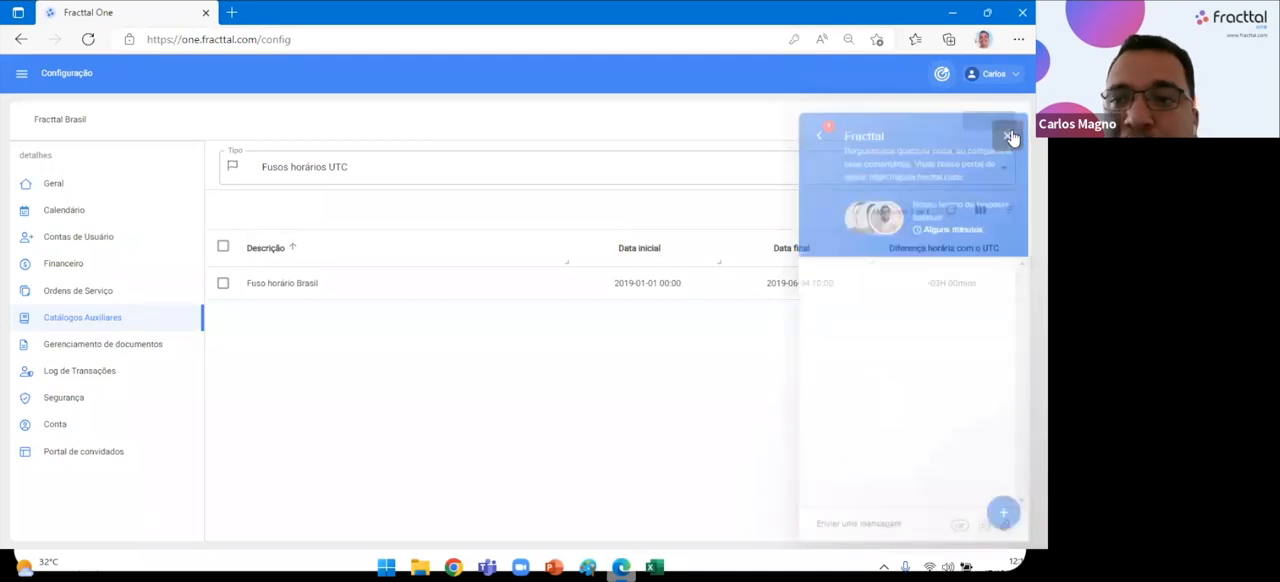
Open the Suporte técnico ticket form, view its fields down to Enviar Ticket and return to Fracttal One.
left_click(993, 76)
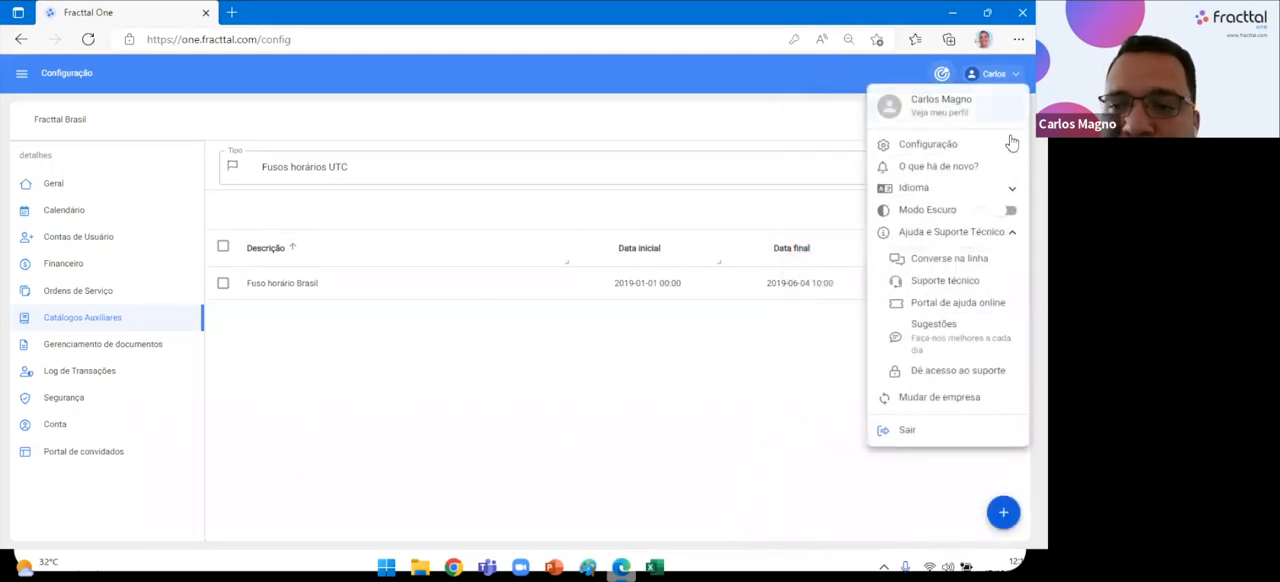
left_click(949, 282)
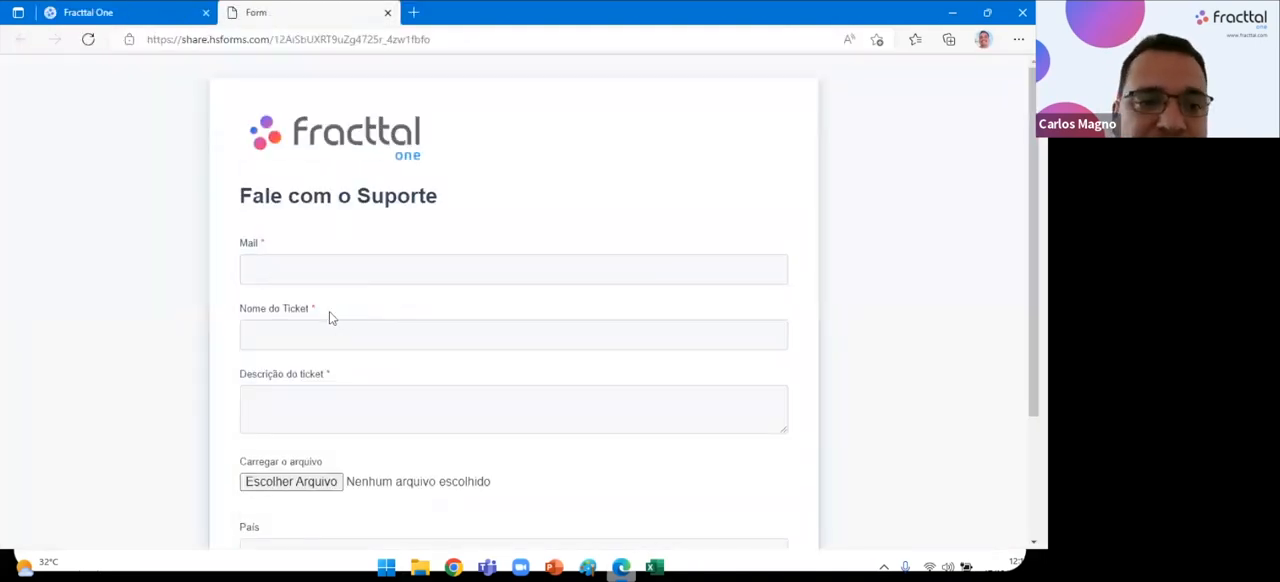
scroll(331, 316, "down", 2)
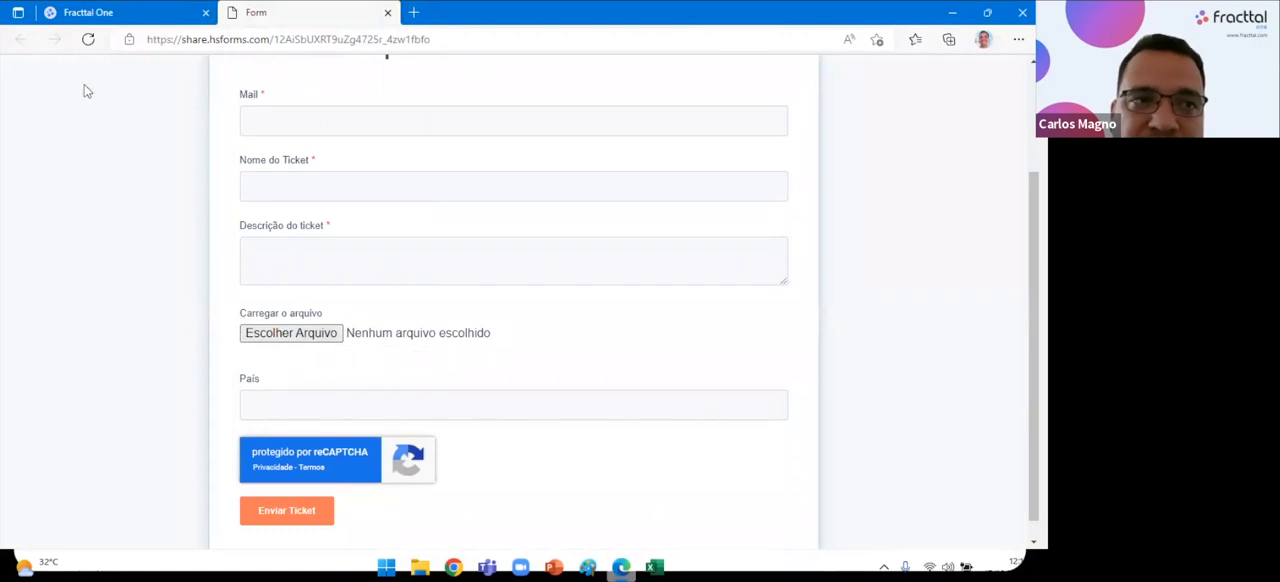
left_click(68, 10)
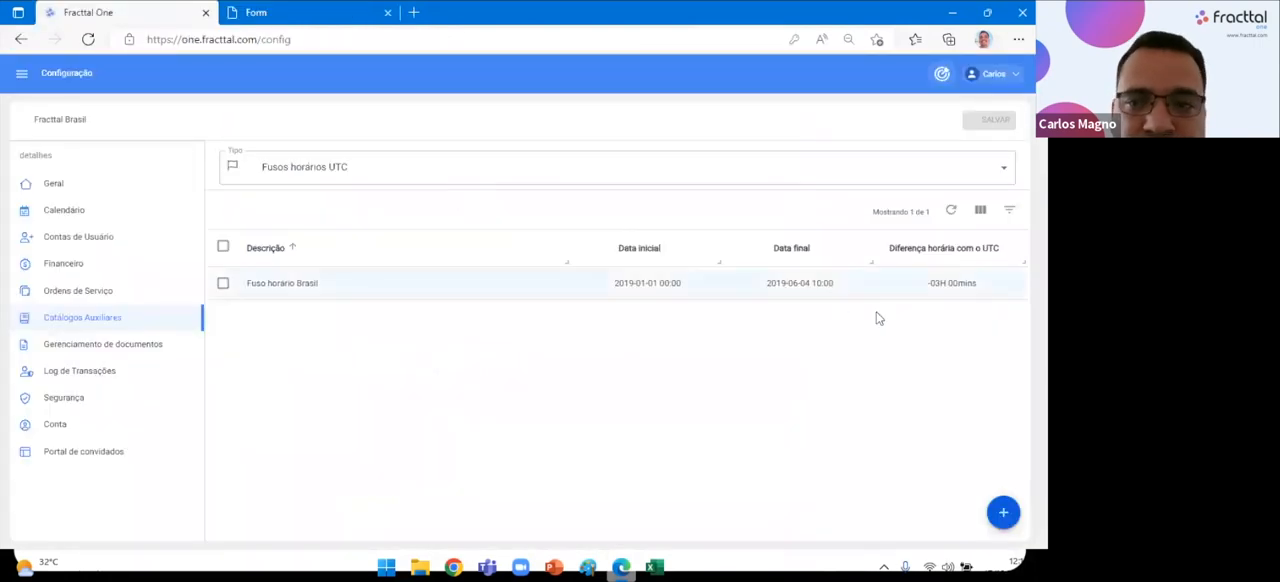
Open the Sugestões portal from the help options and view its Tendência list.
left_click(995, 76)
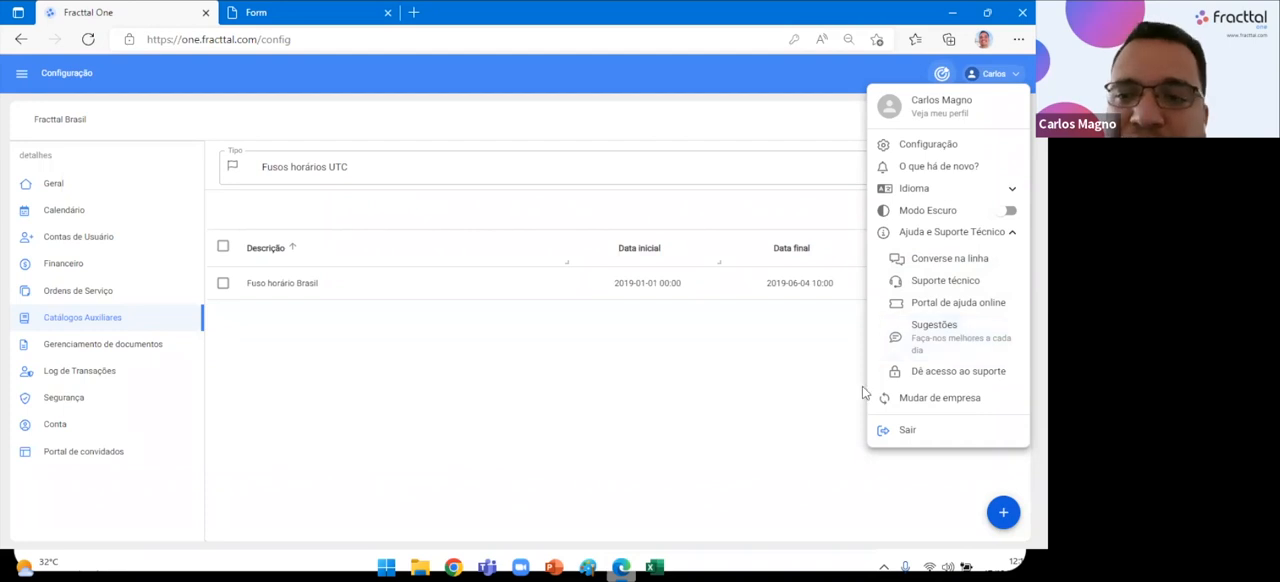
left_click(938, 330)
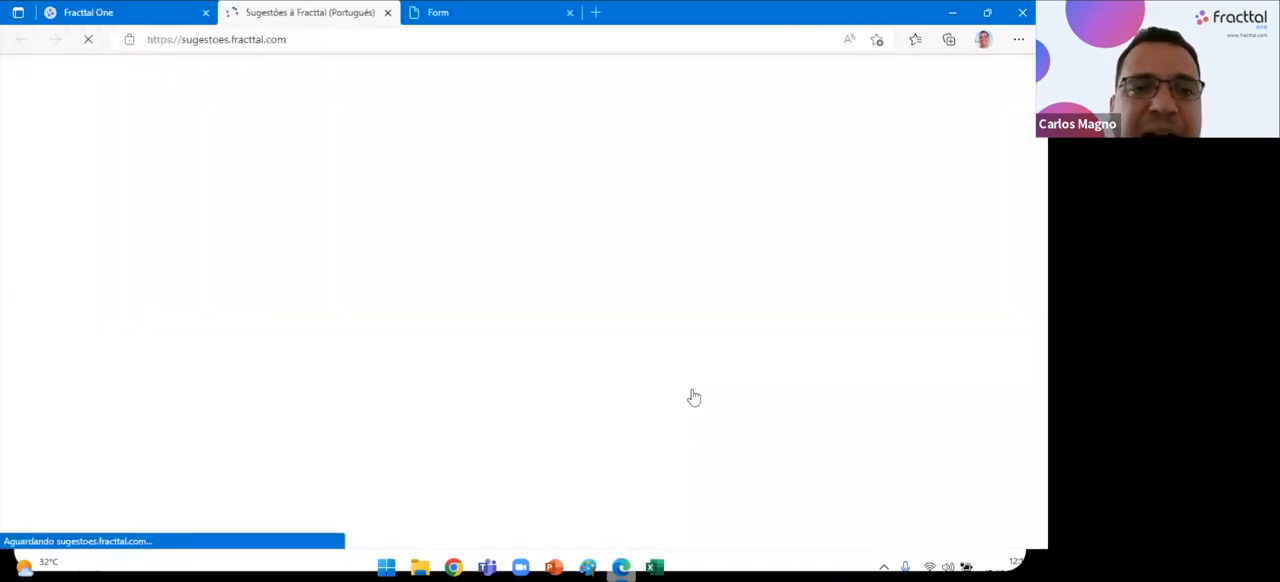
scroll(487, 432, "down", 4)
scroll(375, 445, "up", 4)
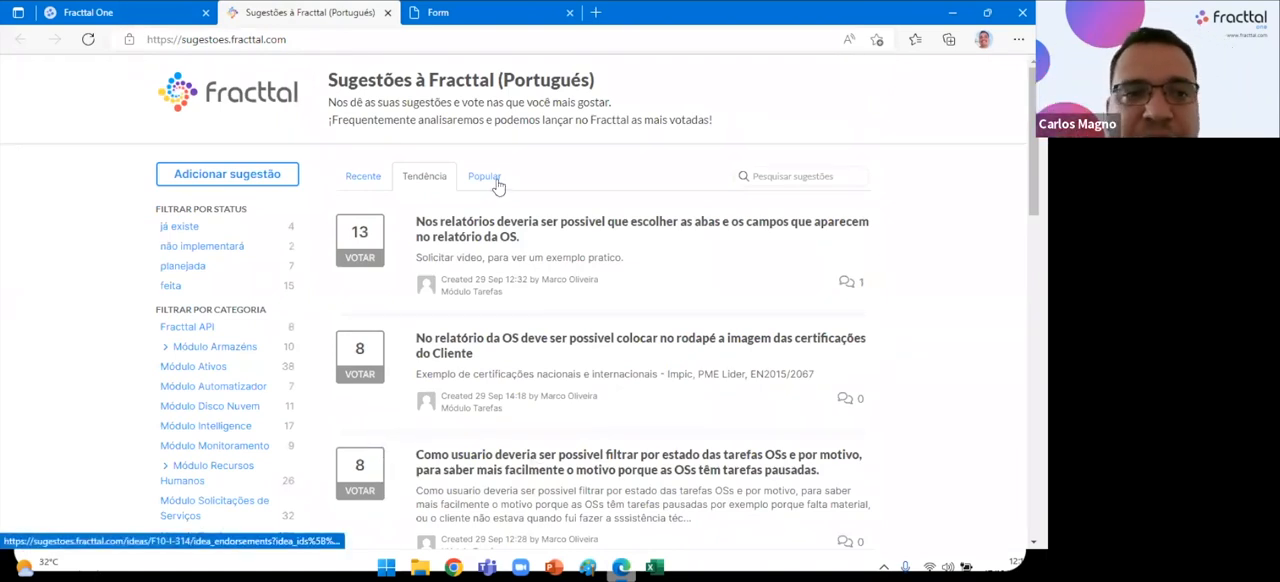
Open the Adicionar sugestão form, view its detail field and category options, and return to the suggestions list.
left_click(255, 174)
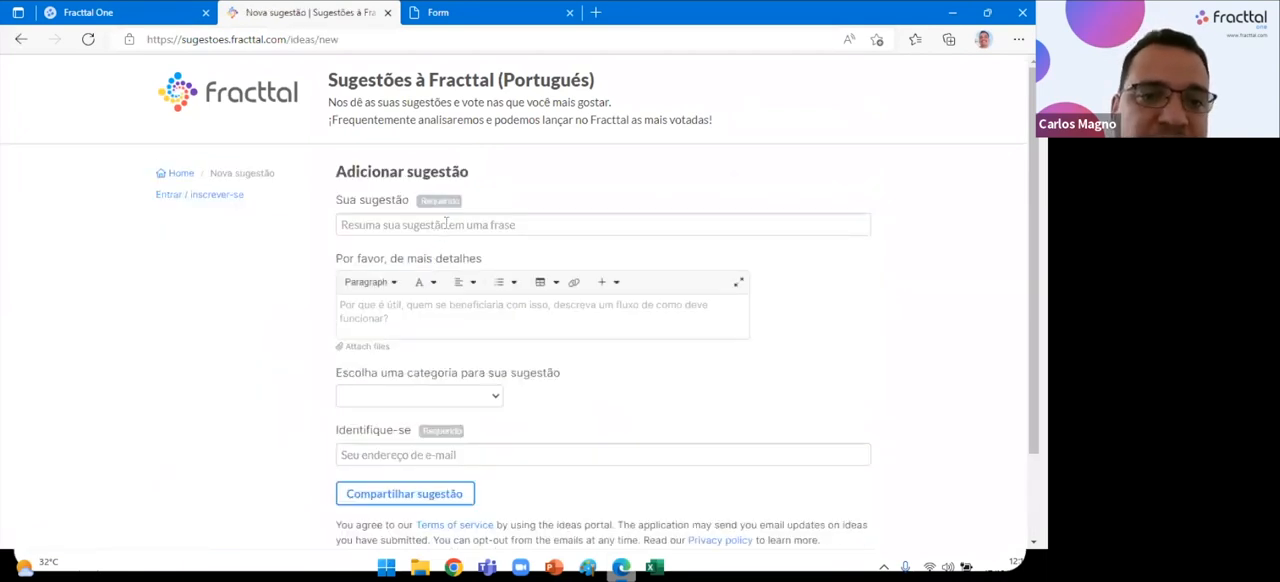
left_click(426, 311)
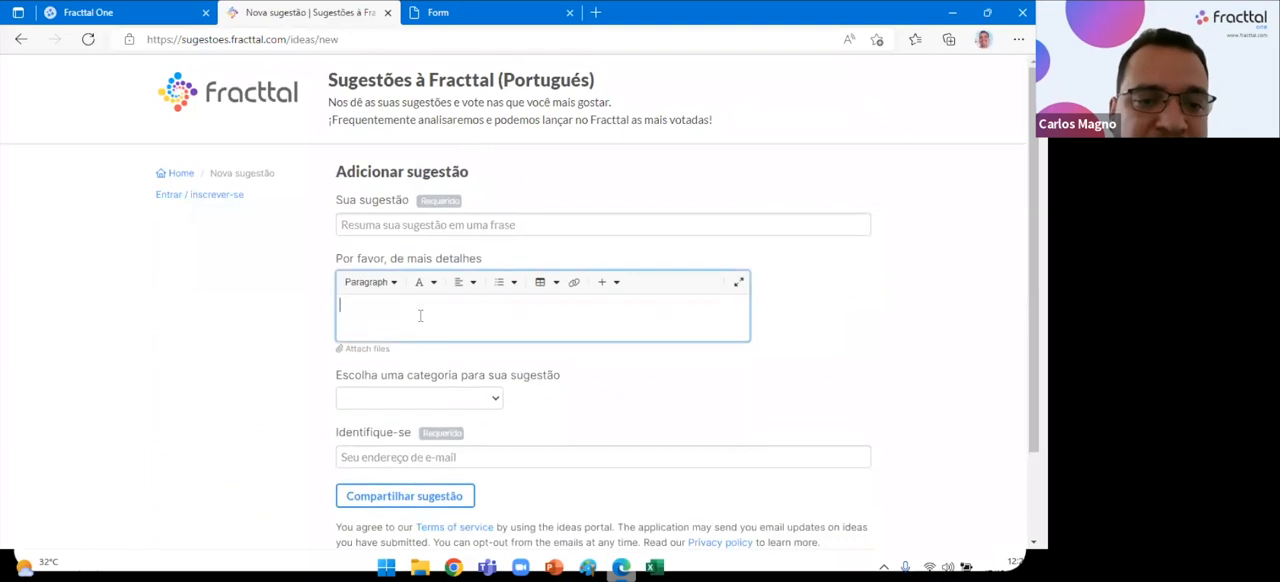
left_click(497, 400)
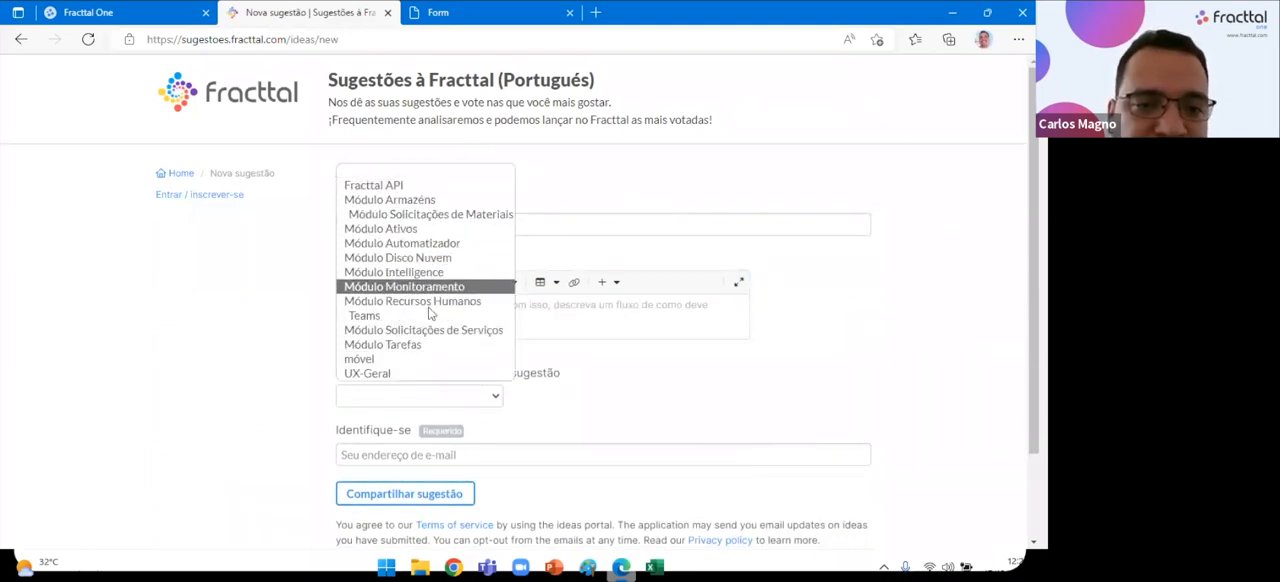
left_click(110, 418)
left_click(21, 39)
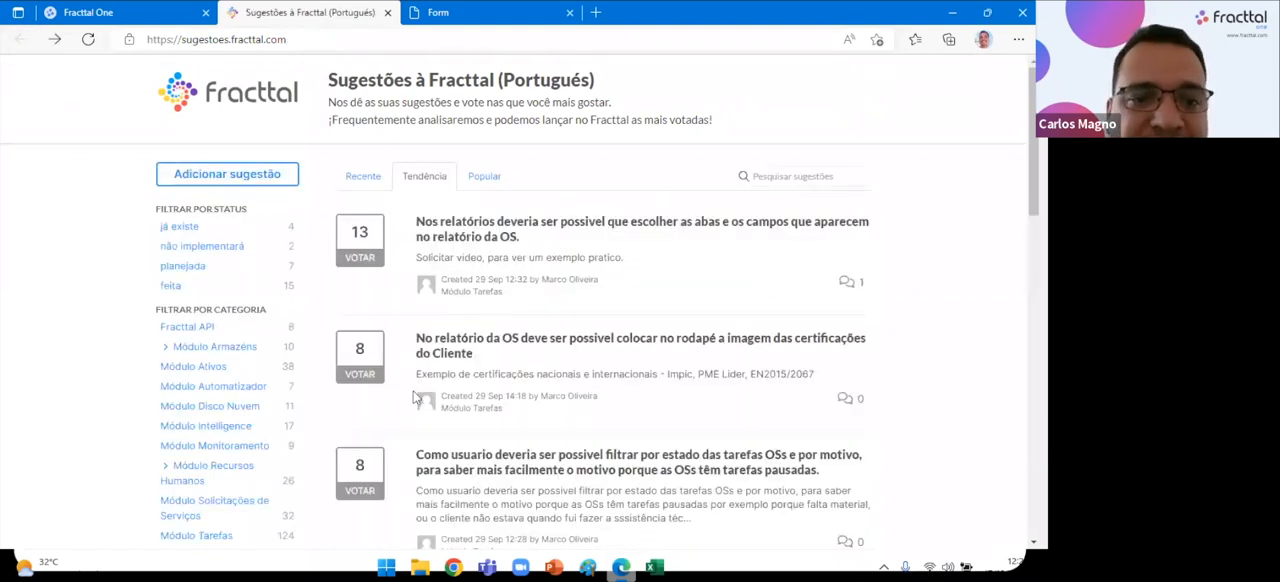
Browse the Tendência suggestions with their vote counts, along with the status and category filters.
scroll(410, 397, "down", 3)
scroll(407, 397, "down", 2)
scroll(407, 397, "down", 3)
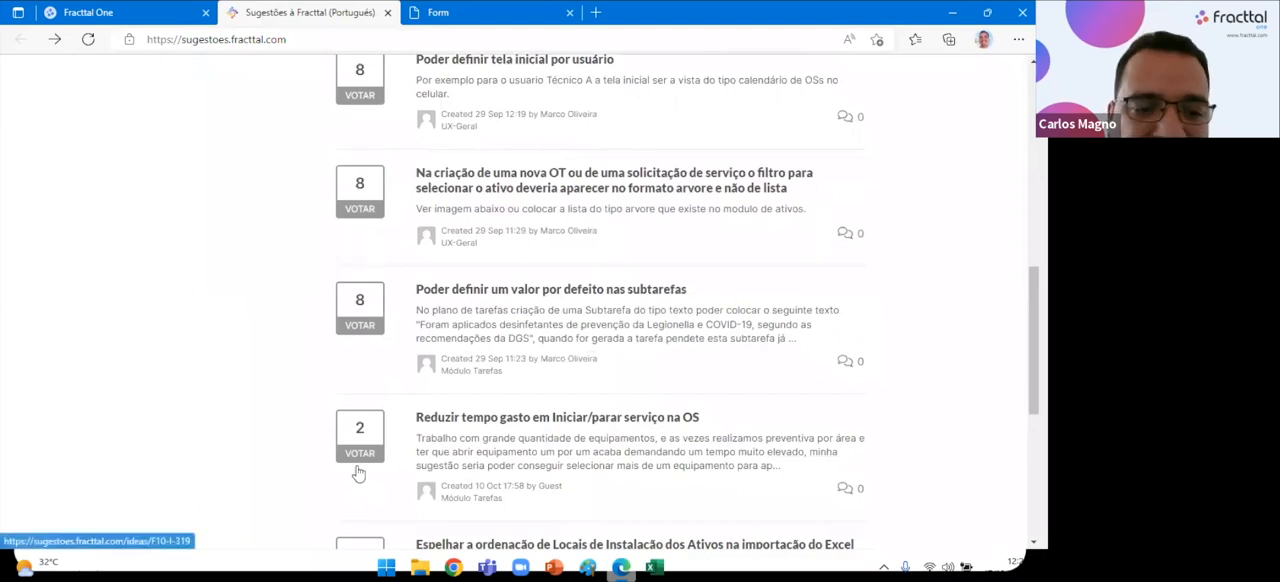
scroll(358, 471, "down", 5)
scroll(358, 471, "up", 20)
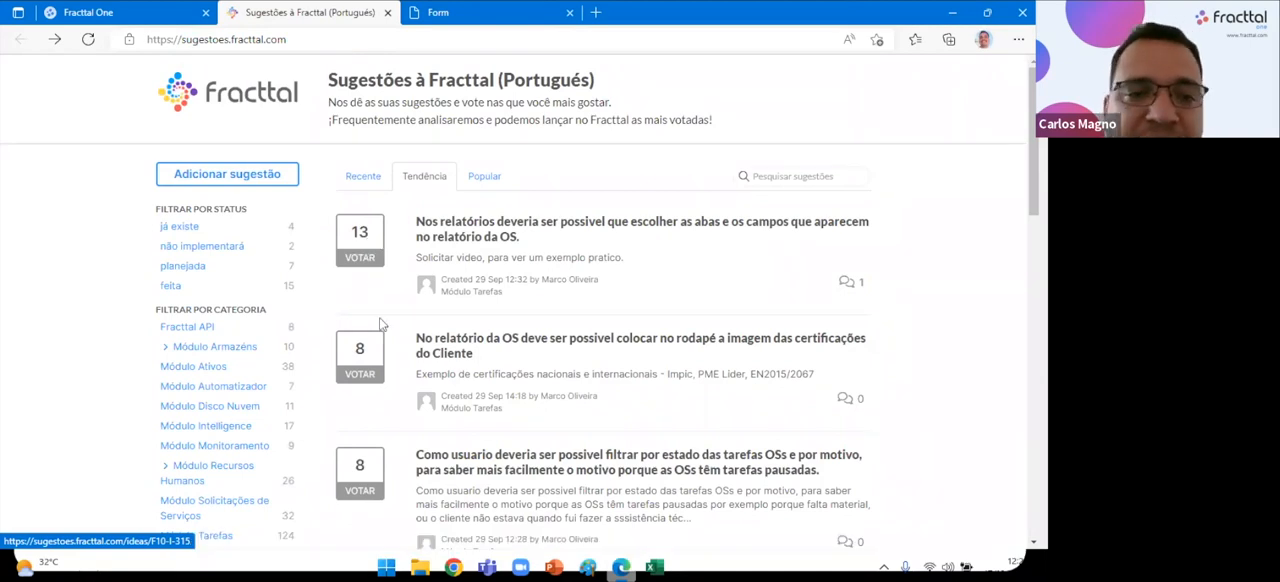
scroll(381, 344, "down", 1)
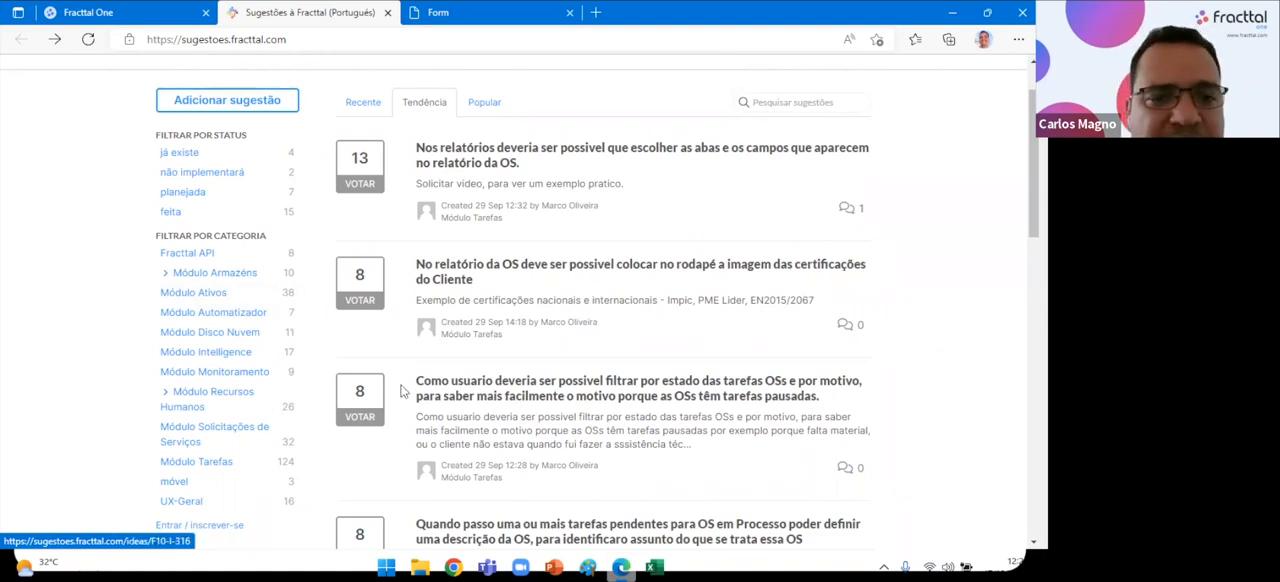
scroll(355, 401, "up", 1)
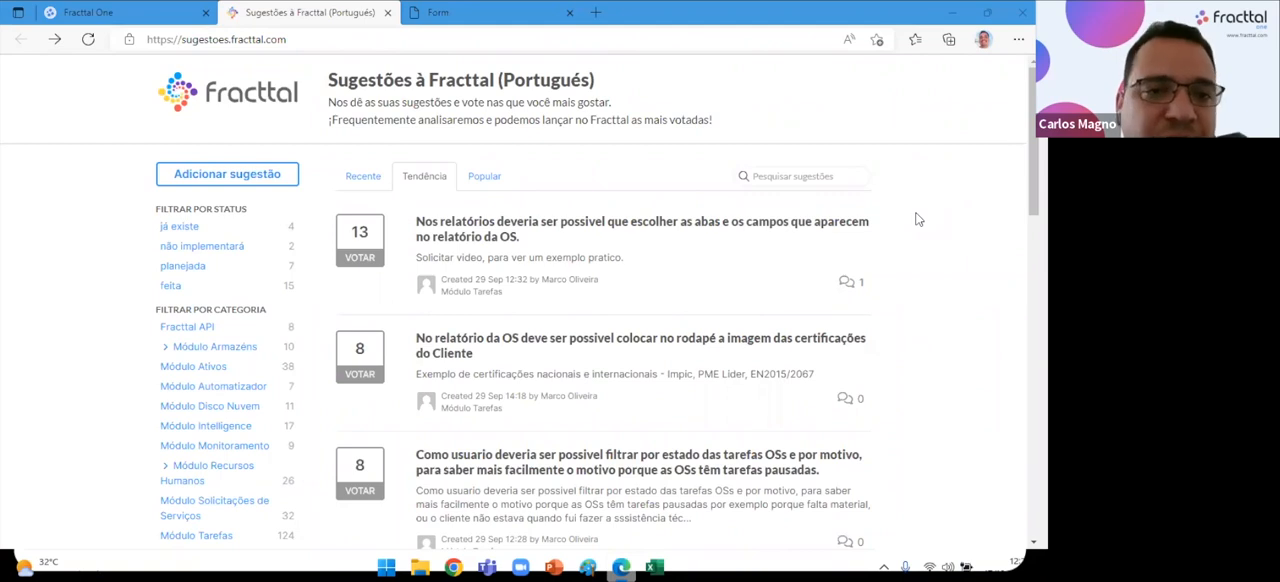
scroll(292, 390, "down", 3)
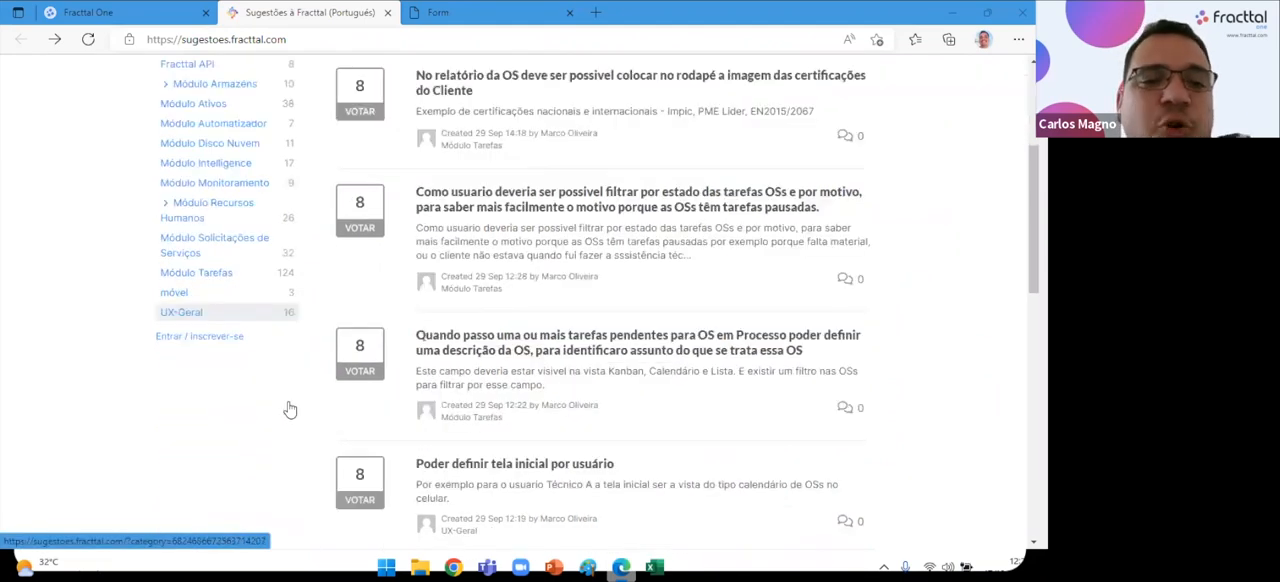
scroll(180, 370, "up", 5)
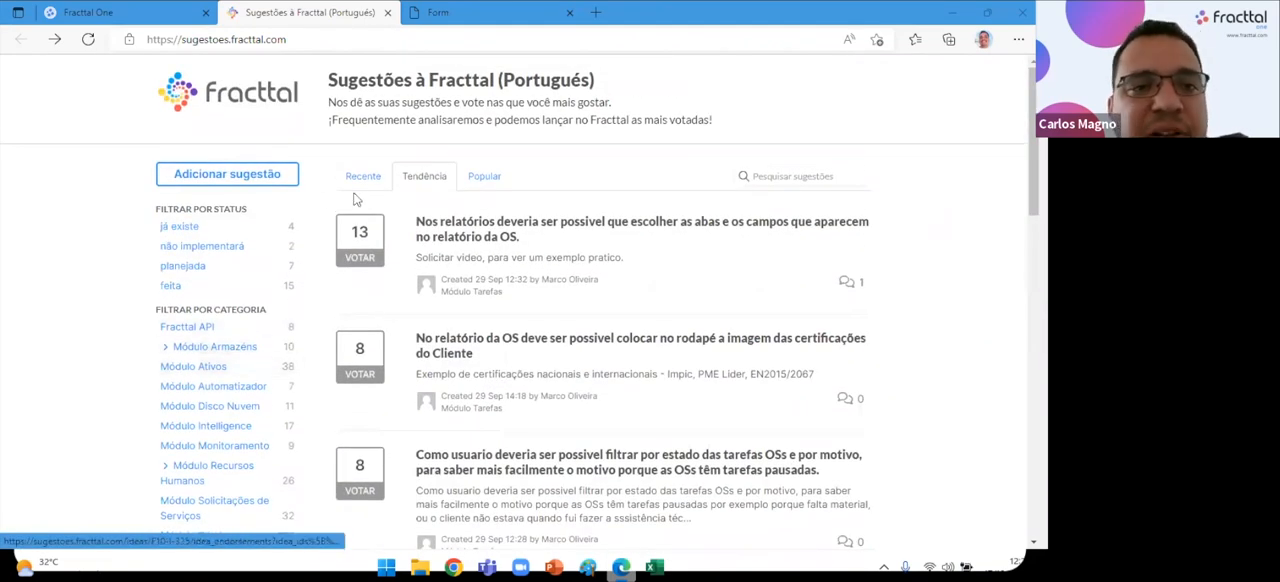
Return to Fracttal One, open the Portal de ajuda online from the help options and look over its topic cards.
left_click(80, 12)
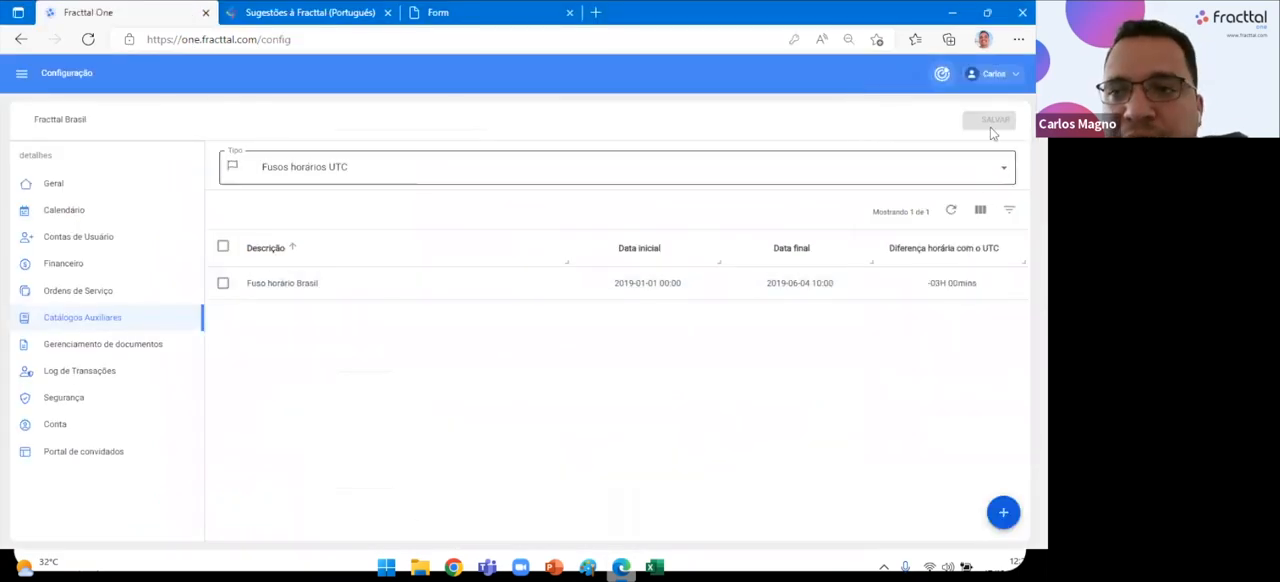
left_click(994, 78)
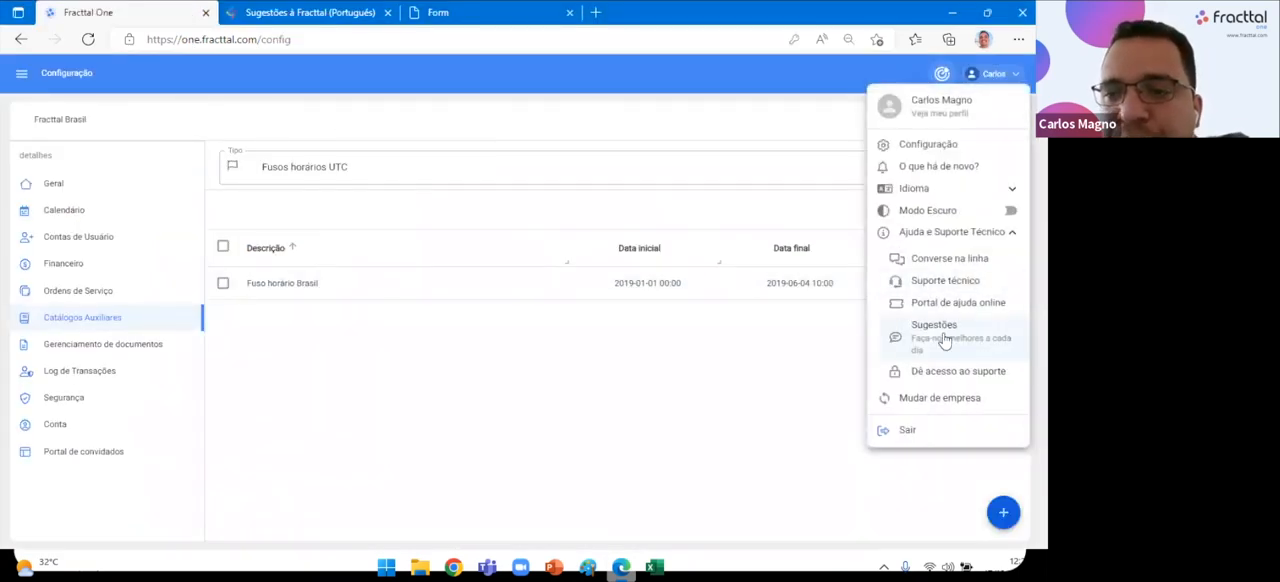
left_click(947, 305)
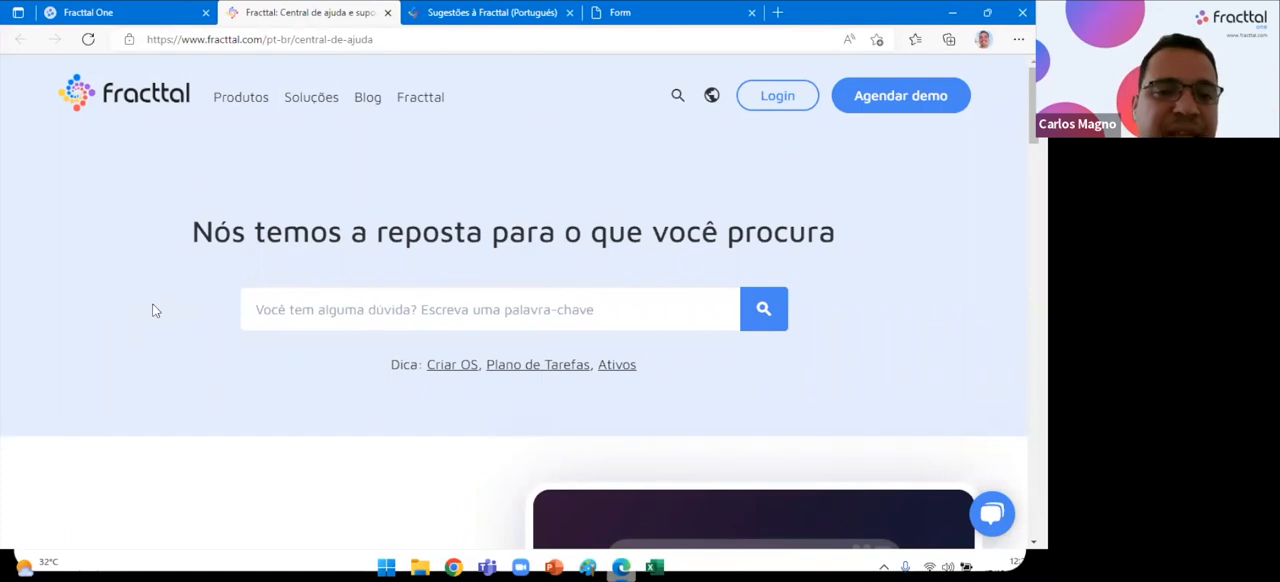
scroll(189, 384, "down", 8)
scroll(189, 384, "up", 5)
scroll(194, 386, "down", 5)
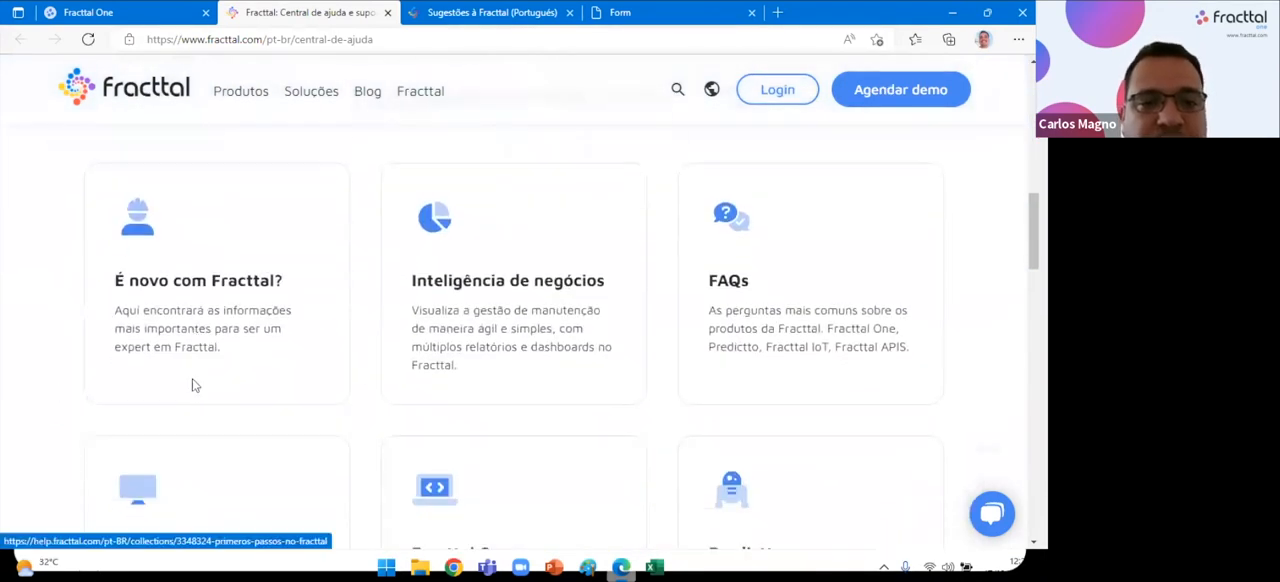
scroll(194, 386, "up", 8)
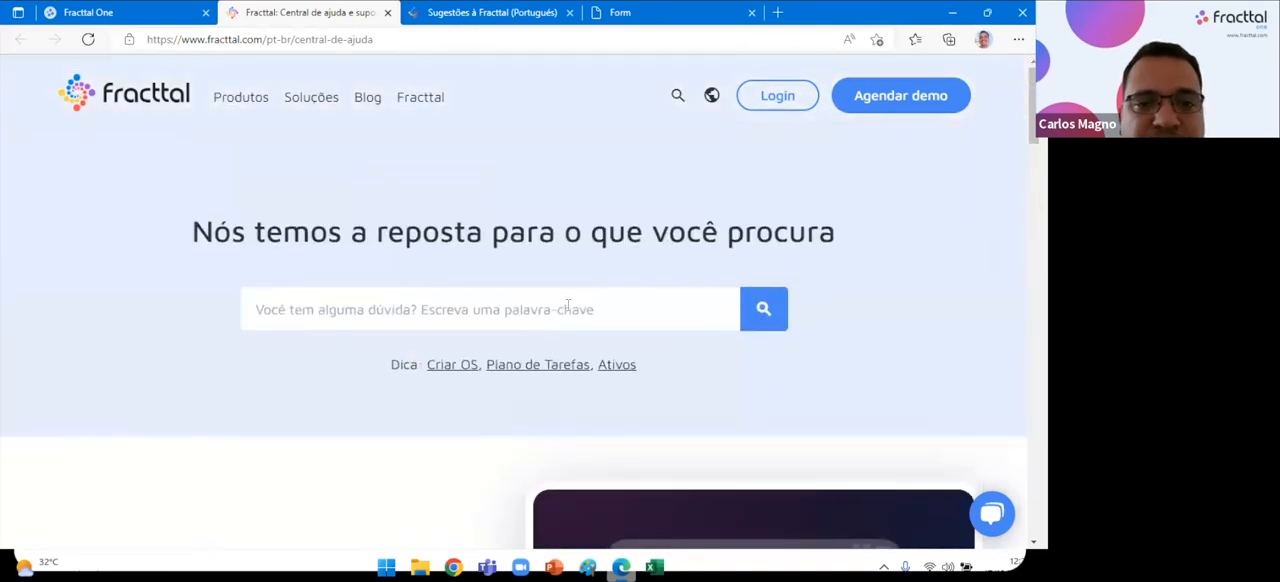
Search the help centre with the suggested term Criar OS and read through the article "Como criar uma OS ativada por evento?".
left_click(567, 306)
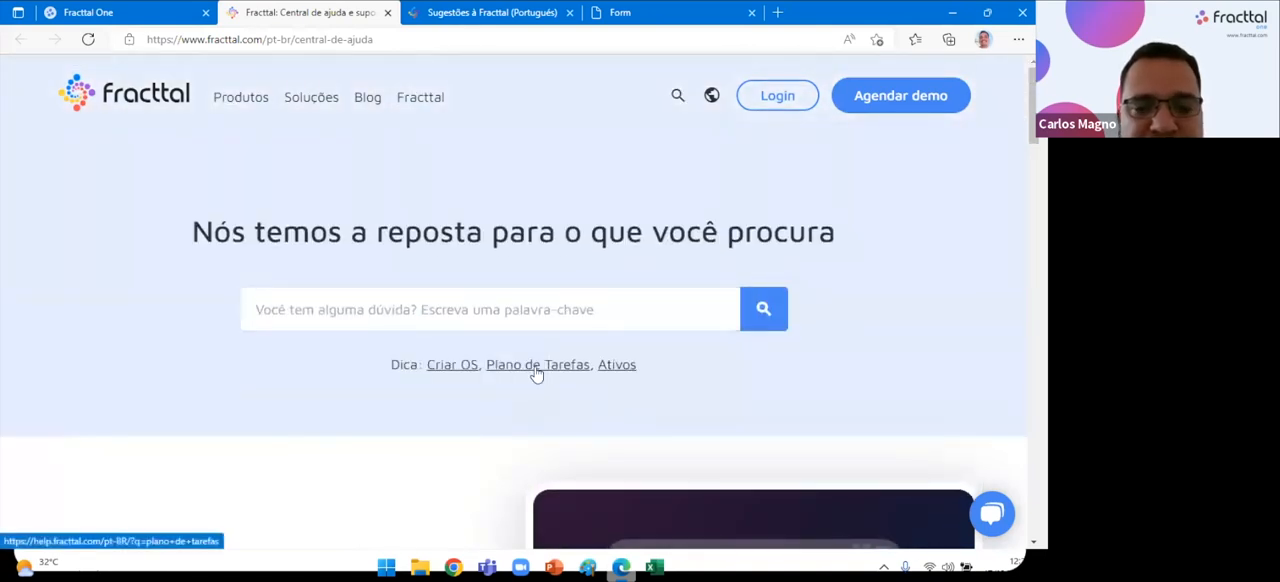
left_click(458, 365)
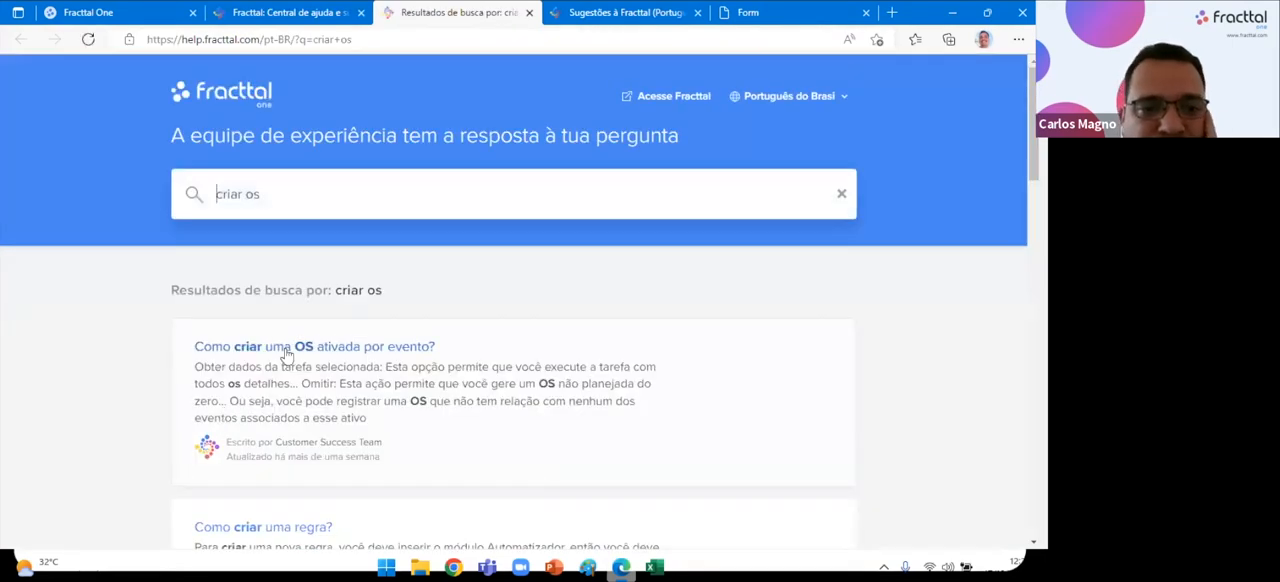
left_click(278, 350)
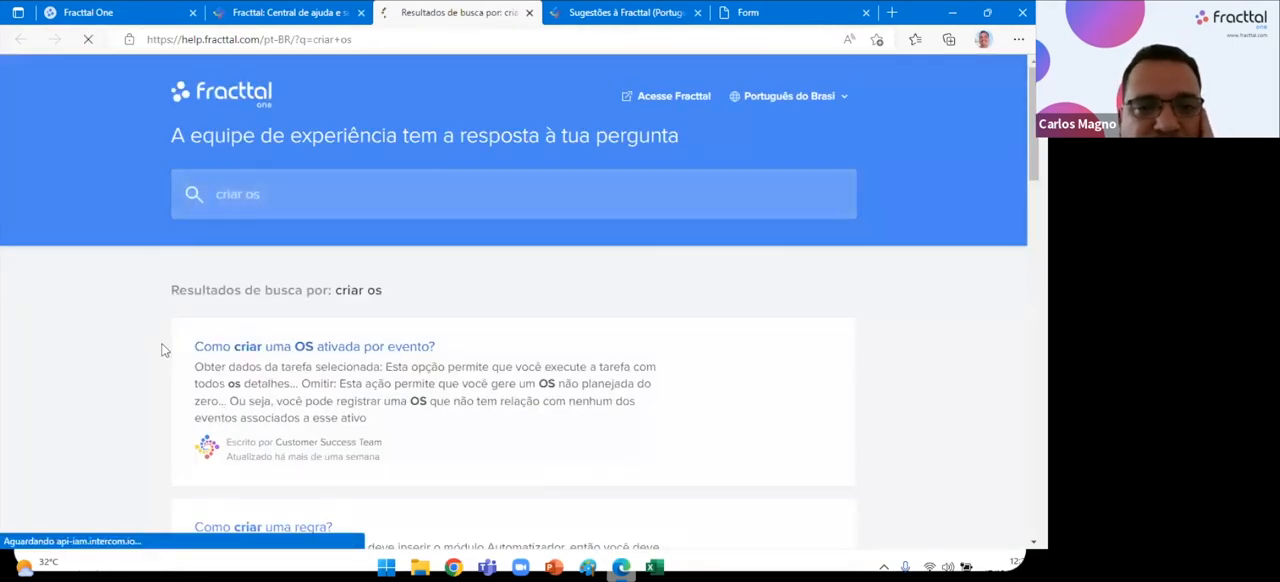
scroll(166, 354, "down", 3)
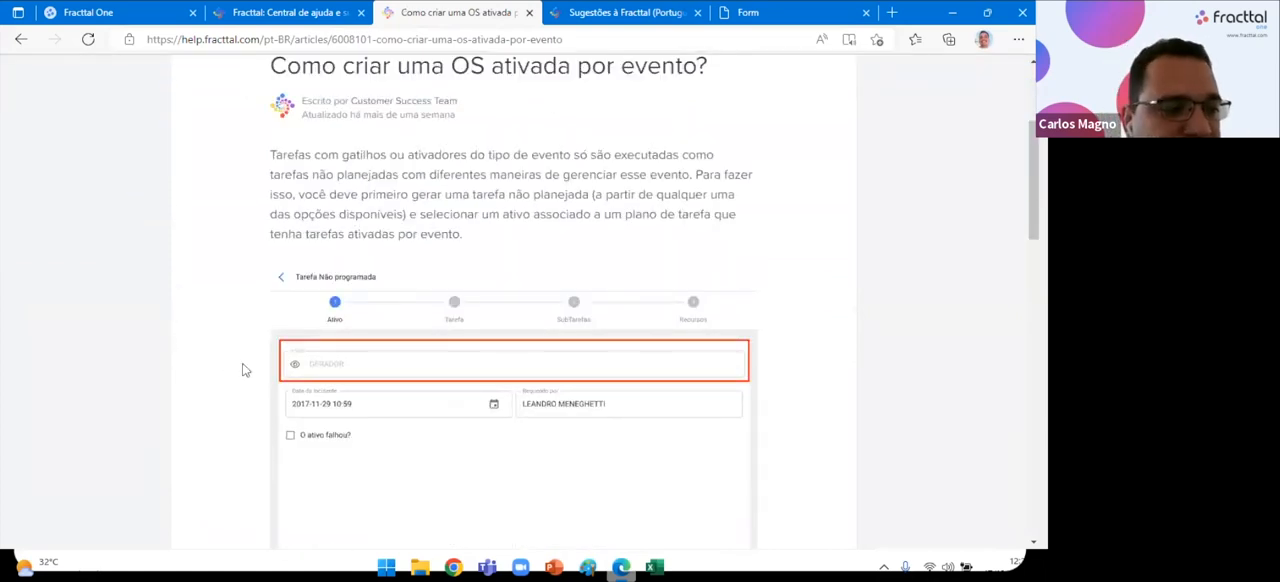
scroll(336, 413, "down", 1)
scroll(335, 413, "down", 3)
scroll(335, 413, "down", 5)
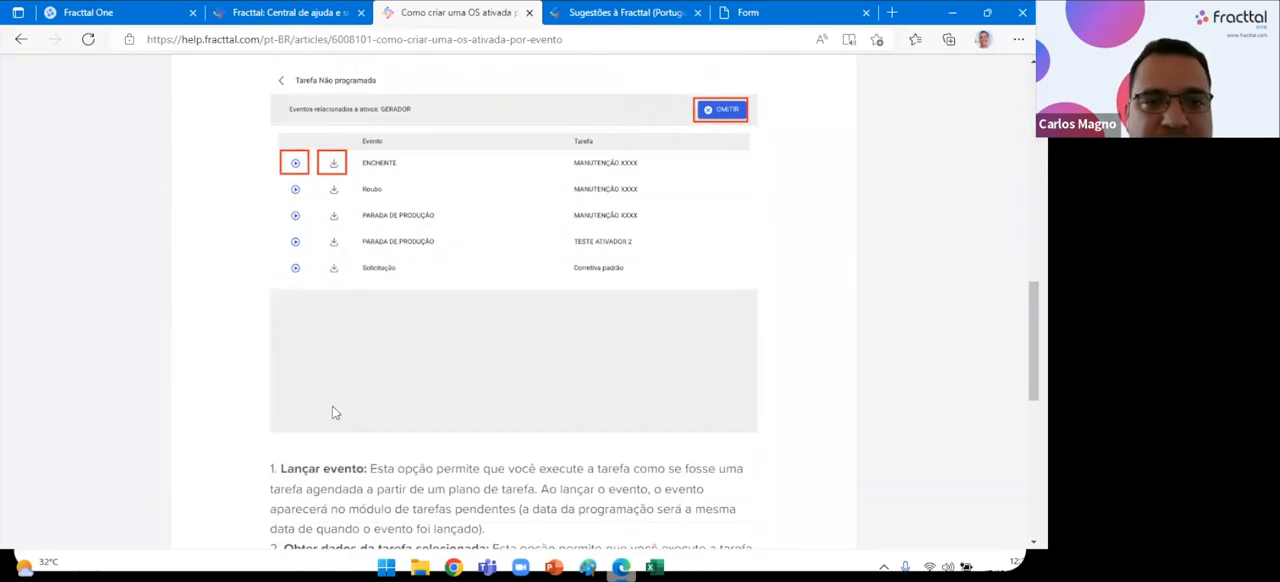
scroll(332, 414, "down", 6)
scroll(229, 397, "up", 15)
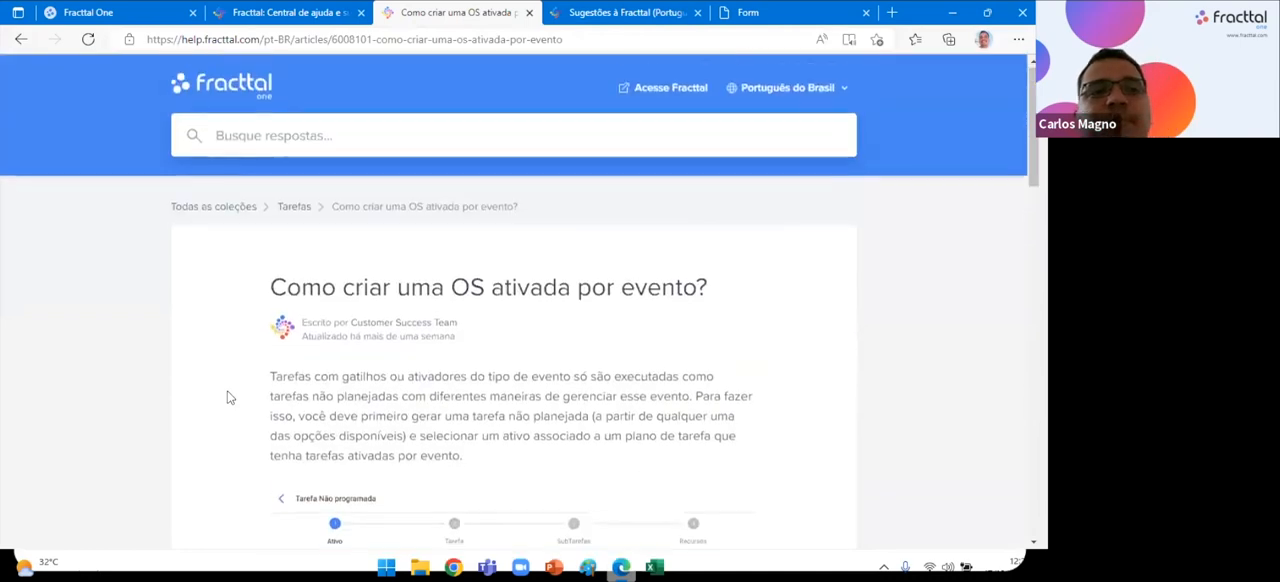
Return to Fracttal One, close the account options and open the Painel de Controle dashboard.
left_click(76, 12)
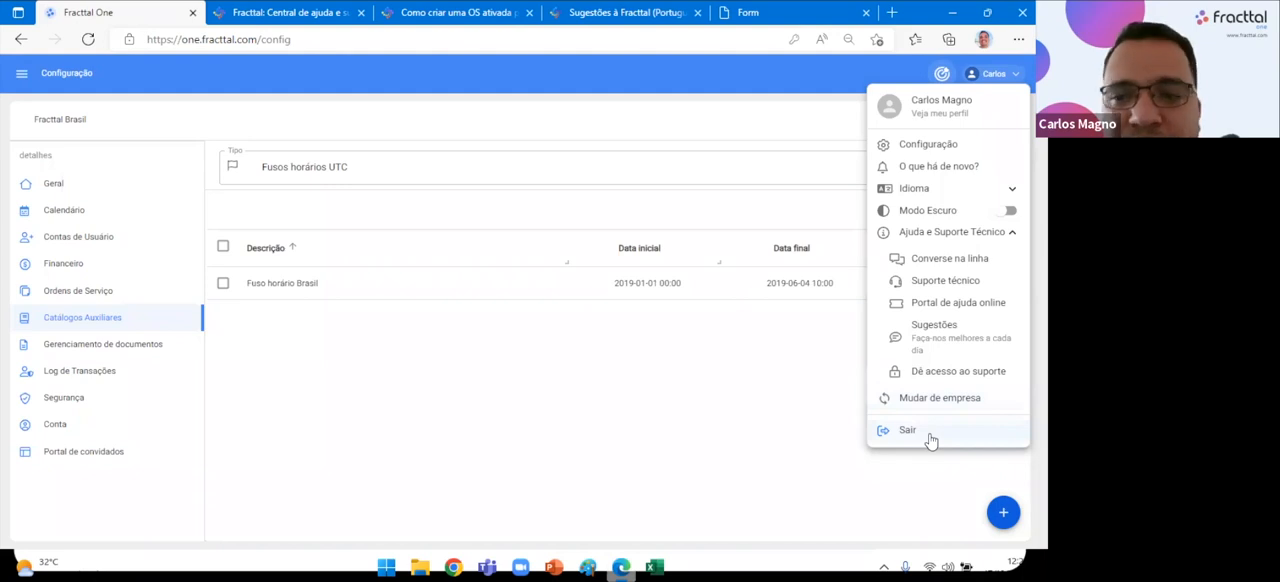
left_click(522, 96)
left_click(21, 73)
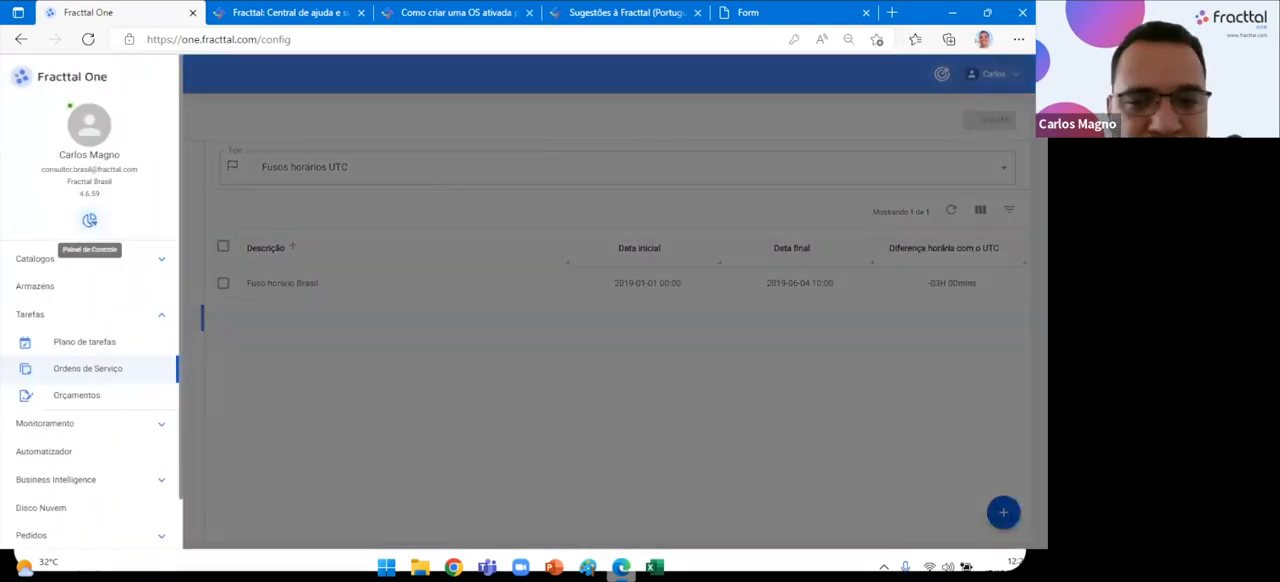
left_click(89, 224)
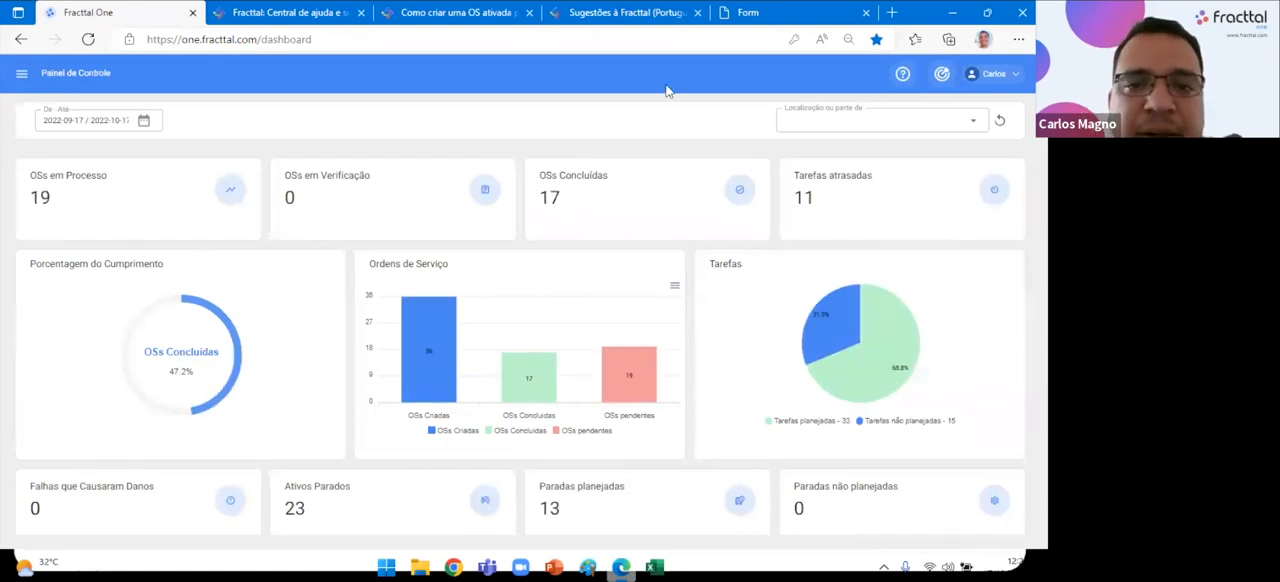